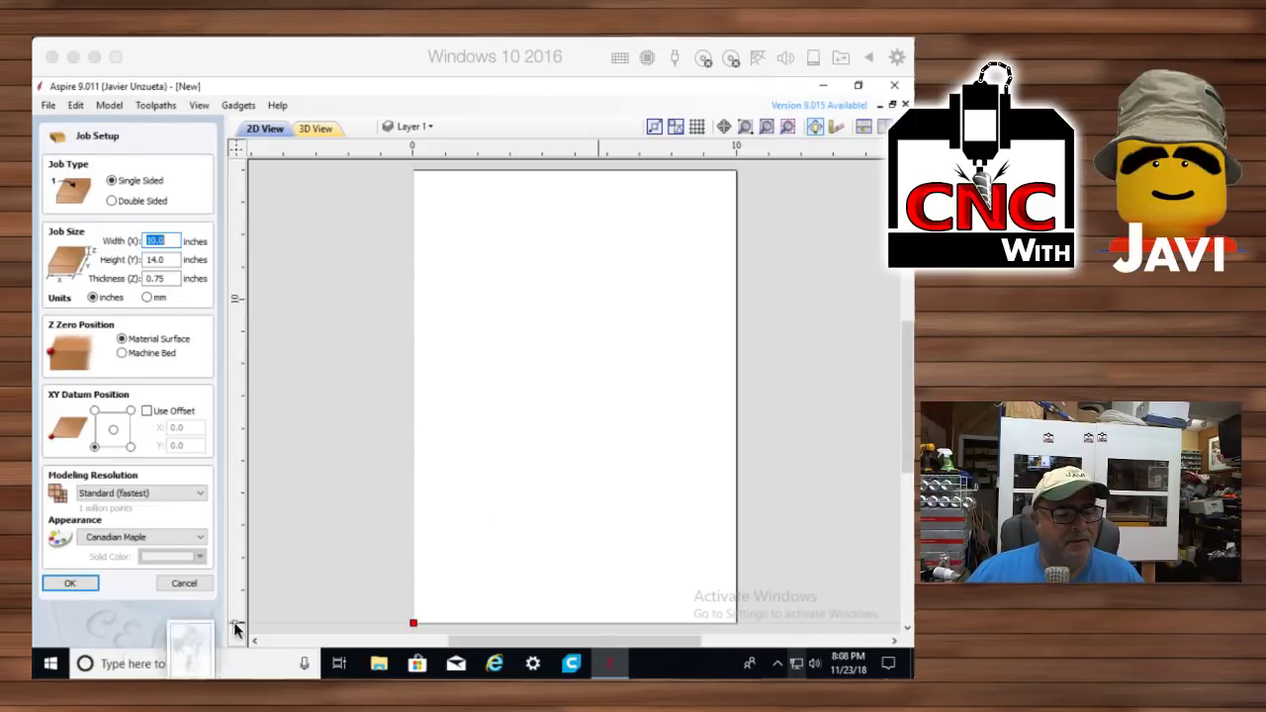
# Accept the job setup with its current size and import Jesus in cross.svg into the drawing
pyautogui.moveTo(241, 630); pyautogui.dragTo(561, 407)
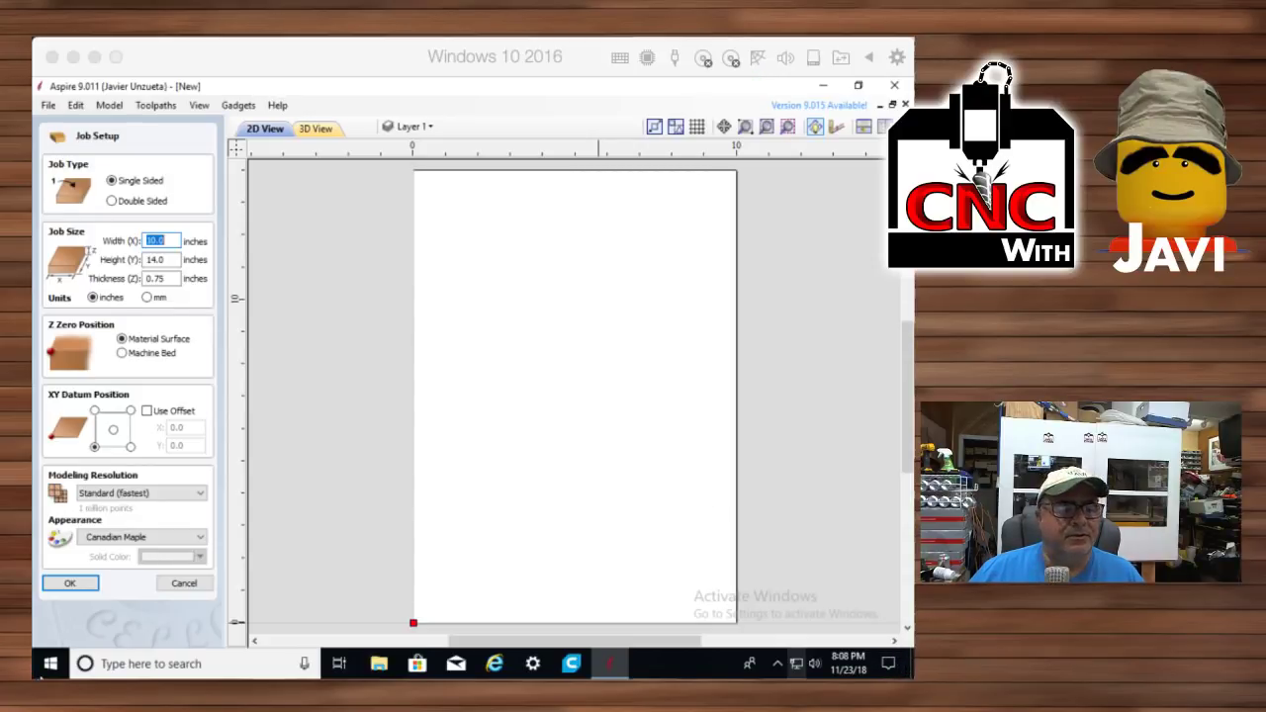
pyautogui.click(57, 586)
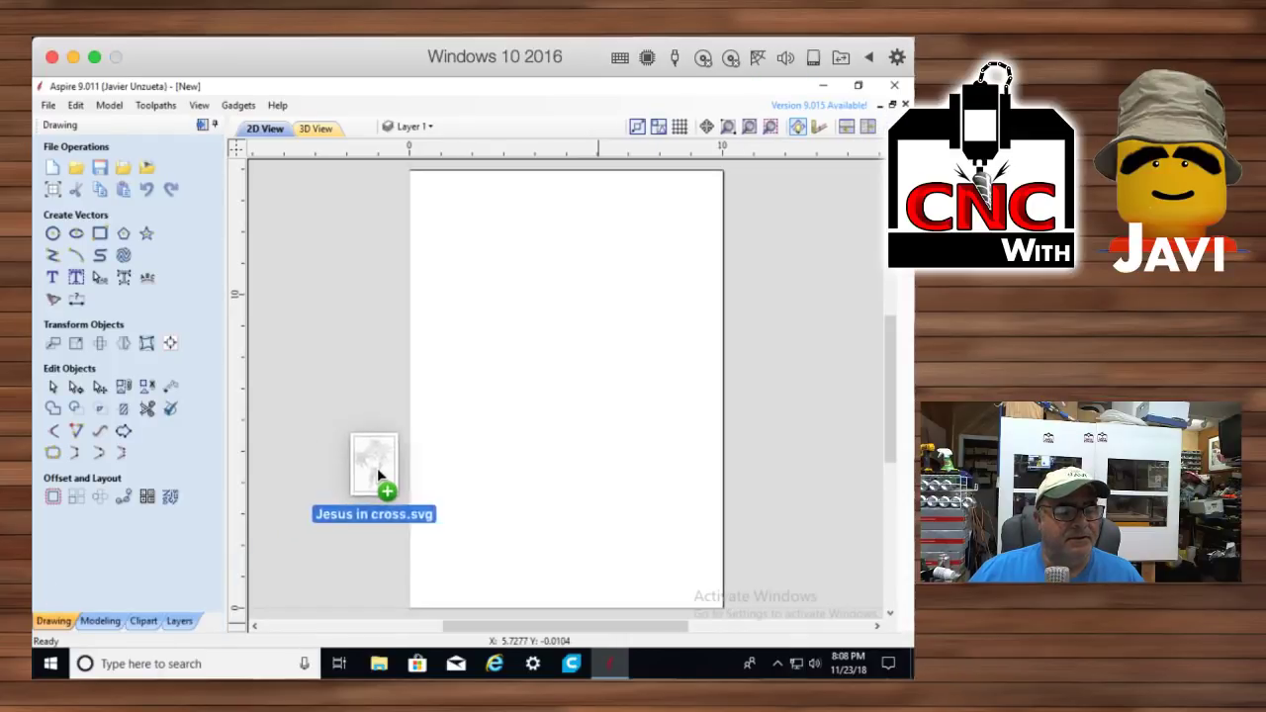
pyautogui.moveTo(379, 475); pyautogui.dragTo(577, 379)
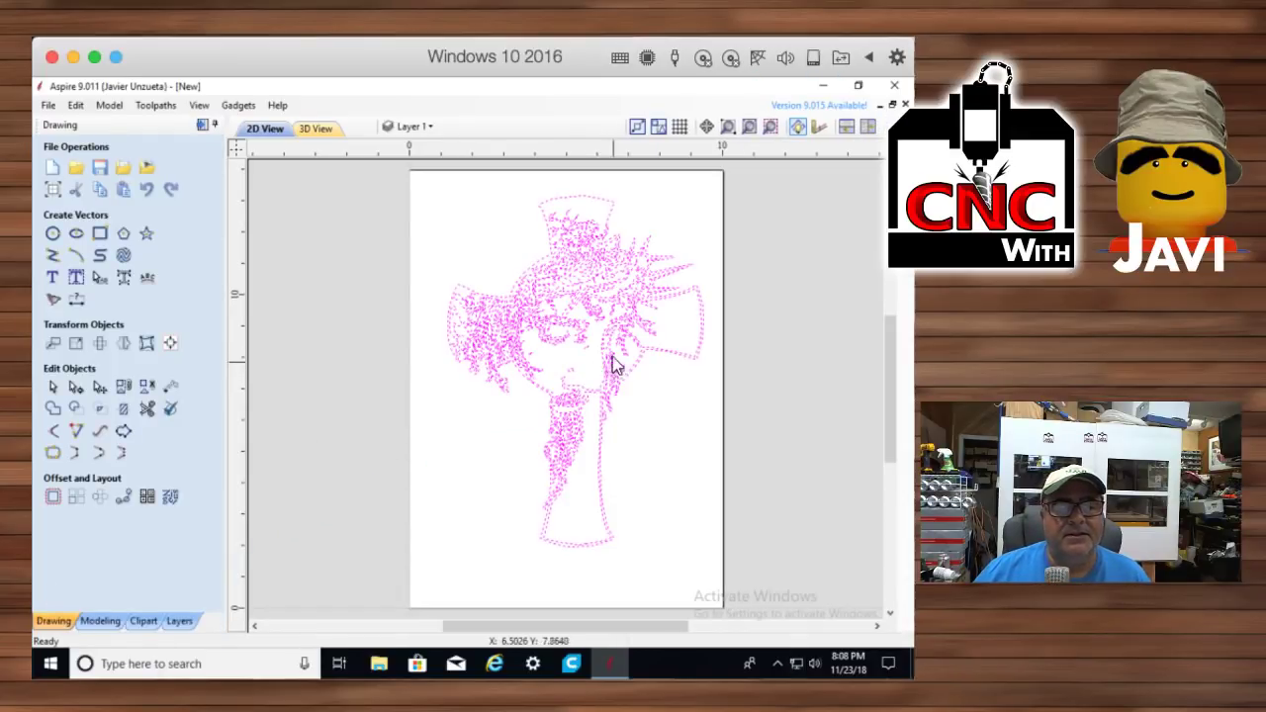
# Select the imported cross artwork and centre it on the material
pyautogui.click(514, 317)
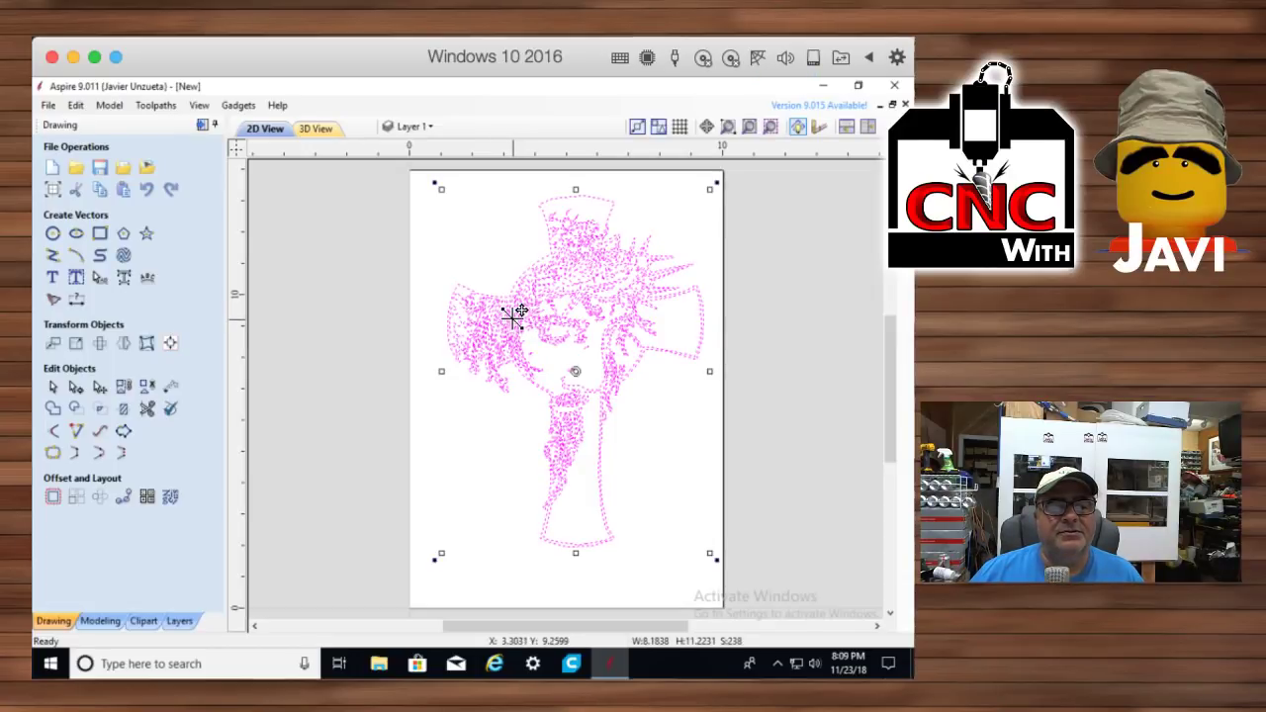
pyautogui.click(515, 315)
pyautogui.click(515, 314)
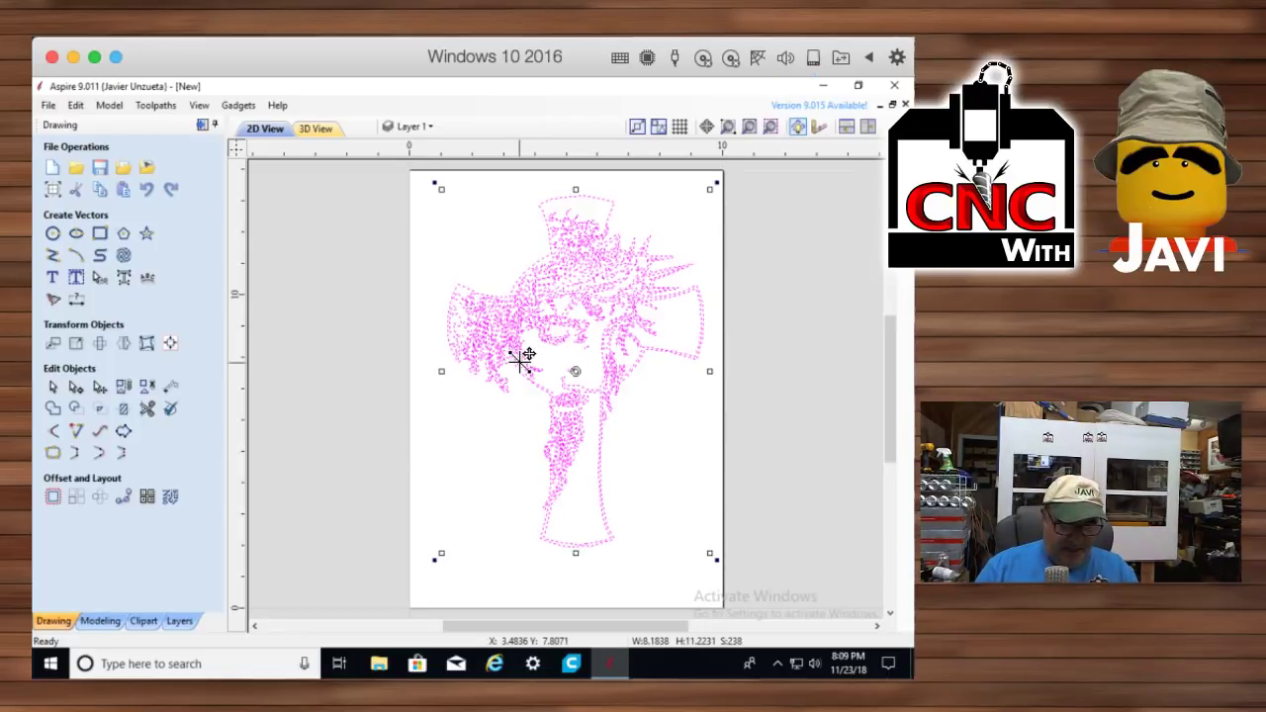
pyautogui.press('F9')
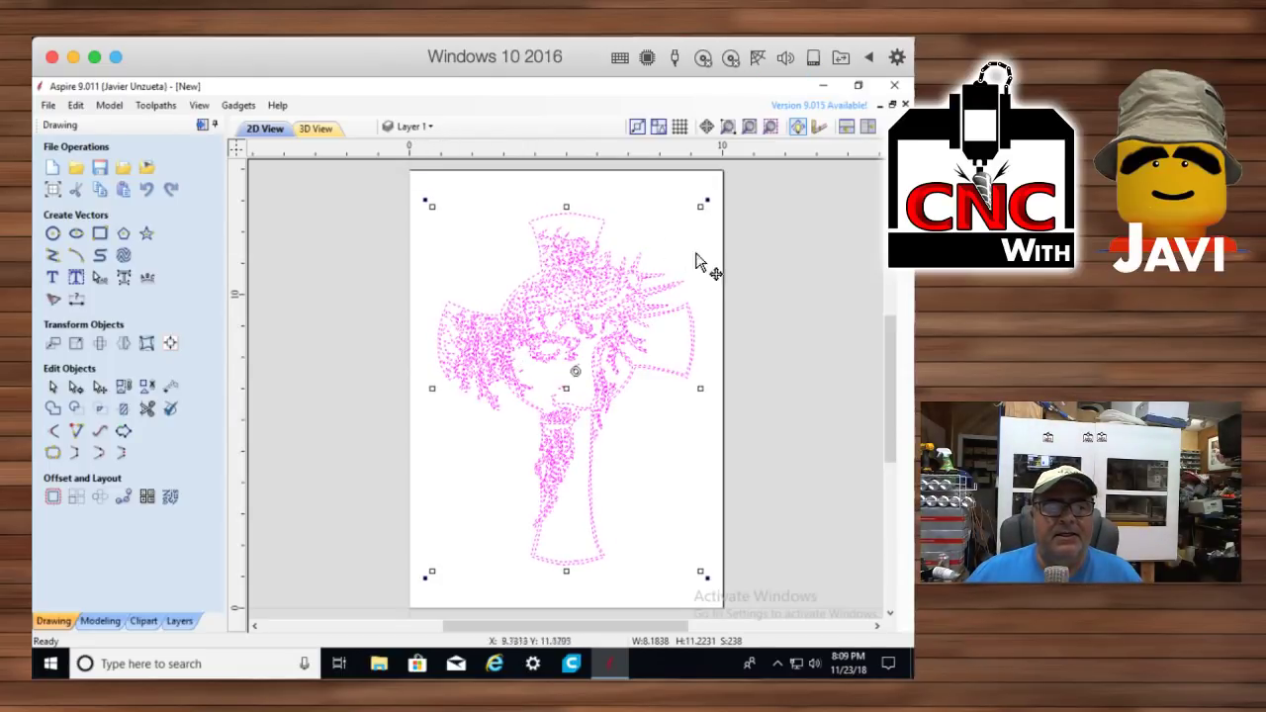
# Calculate a V-Carve toolpath for the selected cross artwork with a flat depth of 0.1 inches, keeping the toolpath pane docked
pyautogui.moveTo(905, 154)
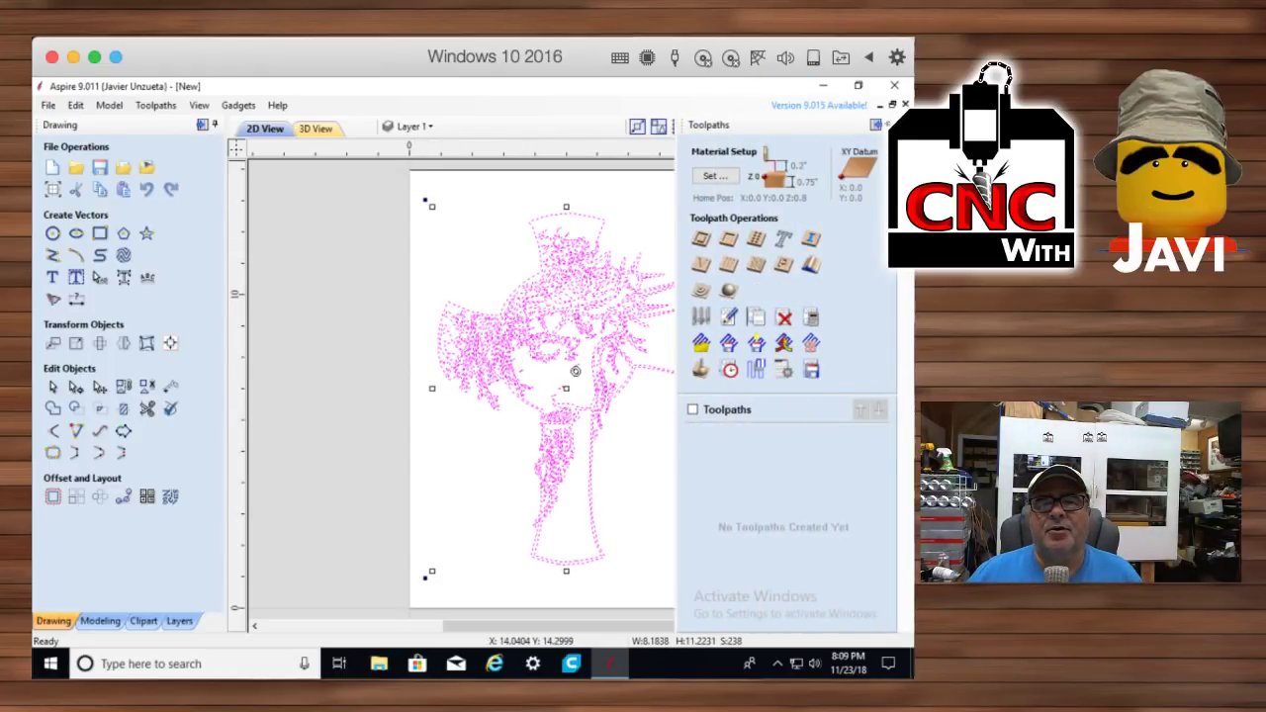
pyautogui.click(700, 263)
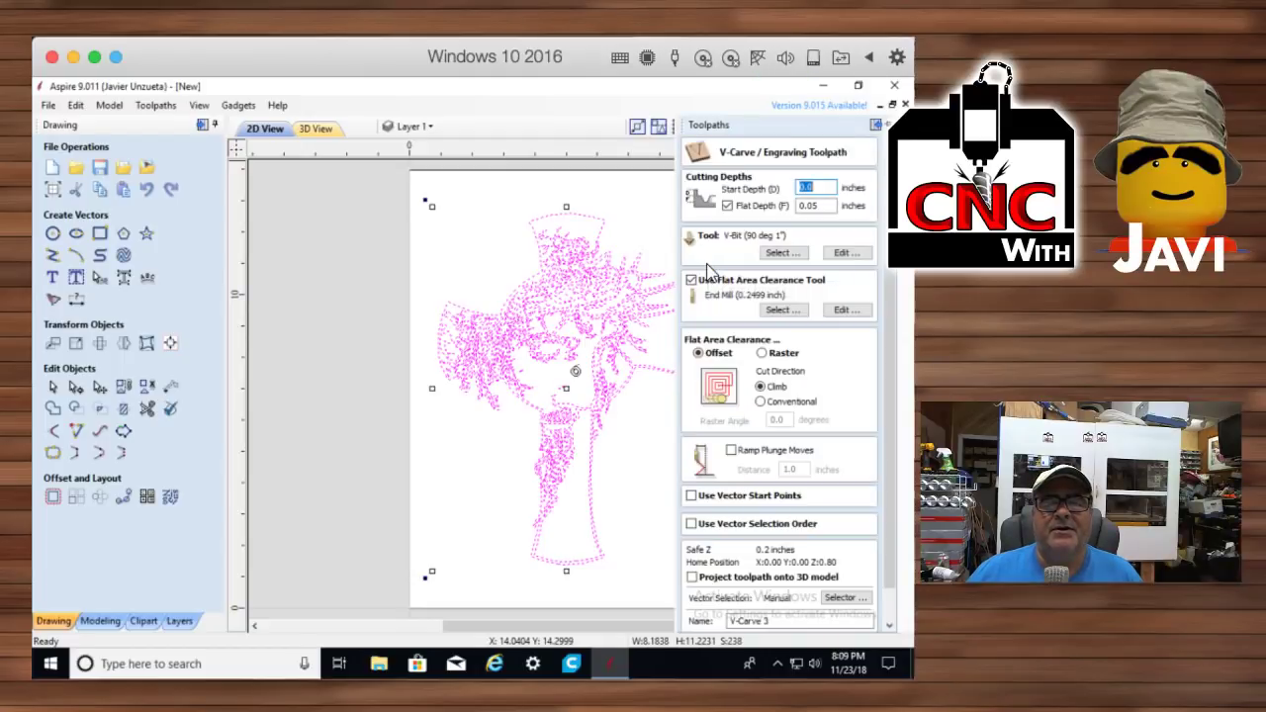
pyautogui.click(876, 125)
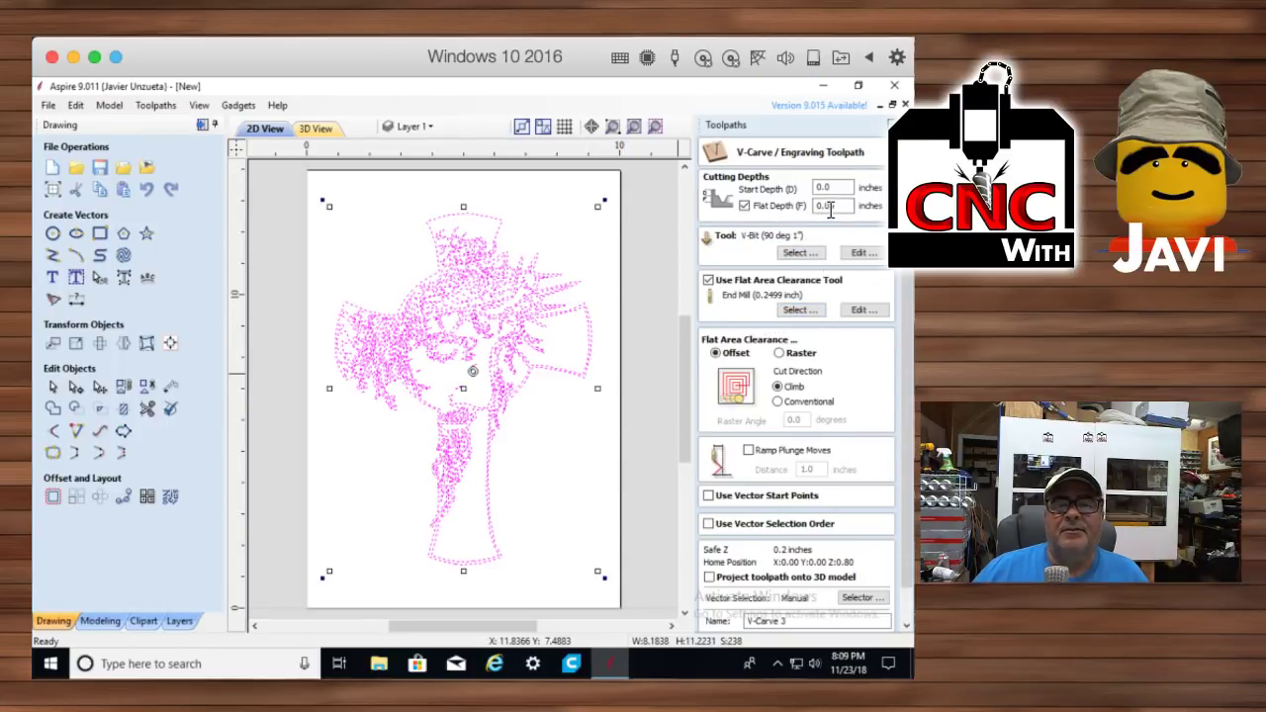
pyautogui.moveTo(826, 207); pyautogui.dragTo(851, 210)
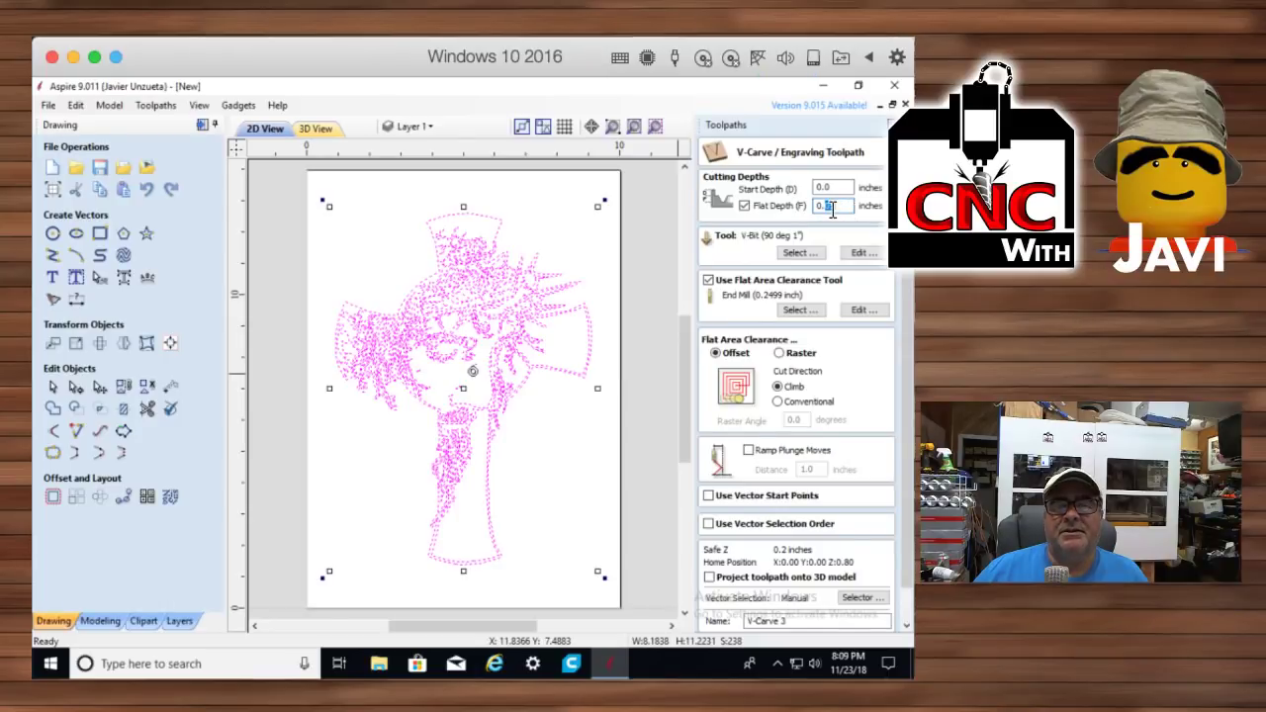
pyautogui.write('1')
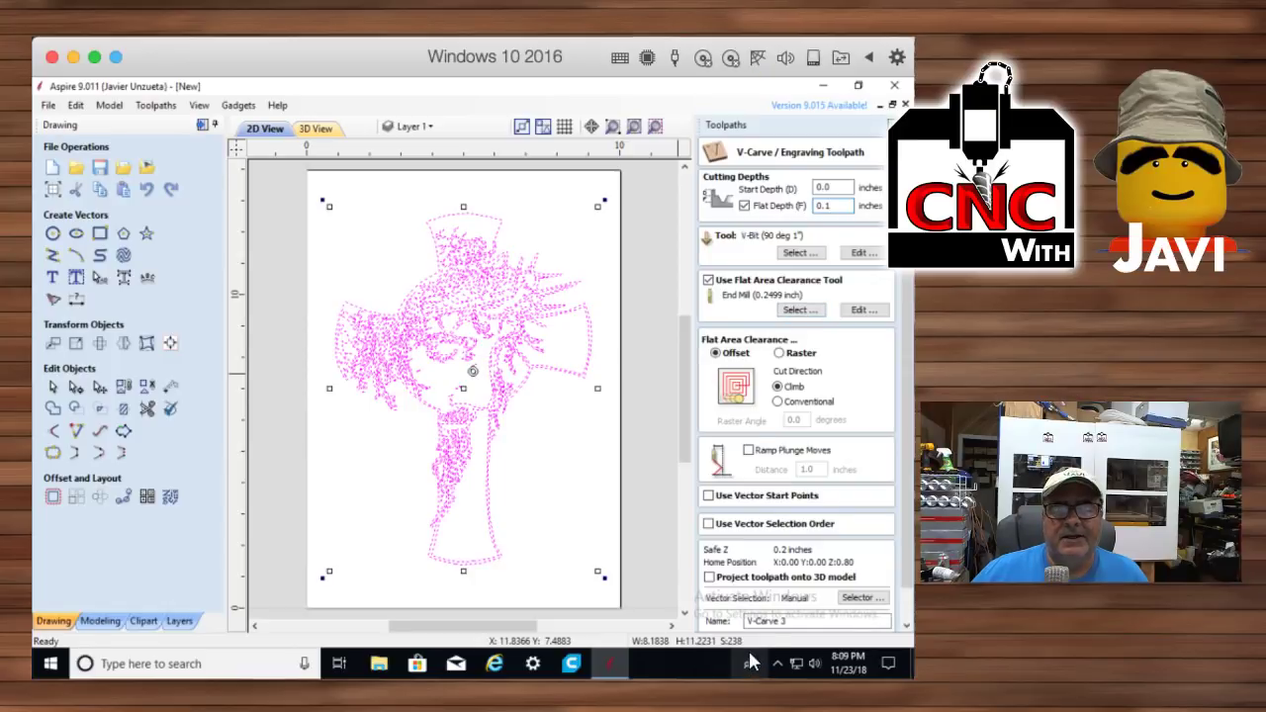
pyautogui.scroll(-1, 749, 594)
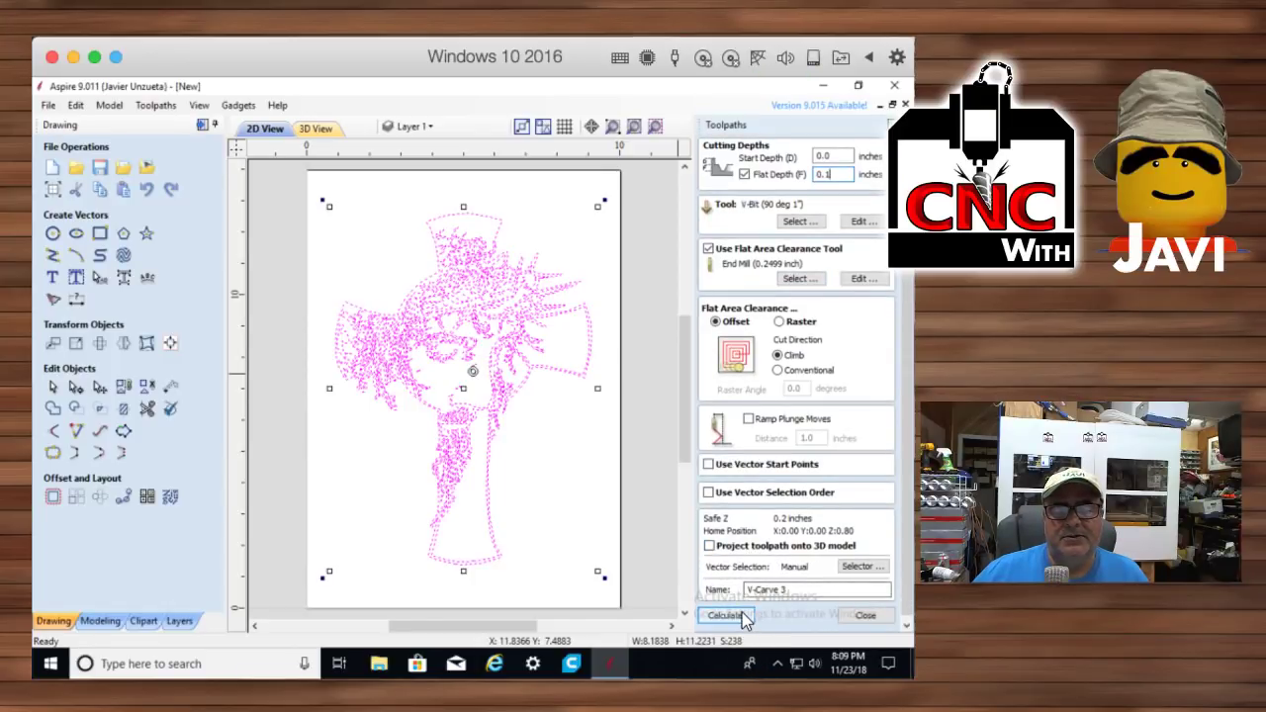
pyautogui.click(727, 614)
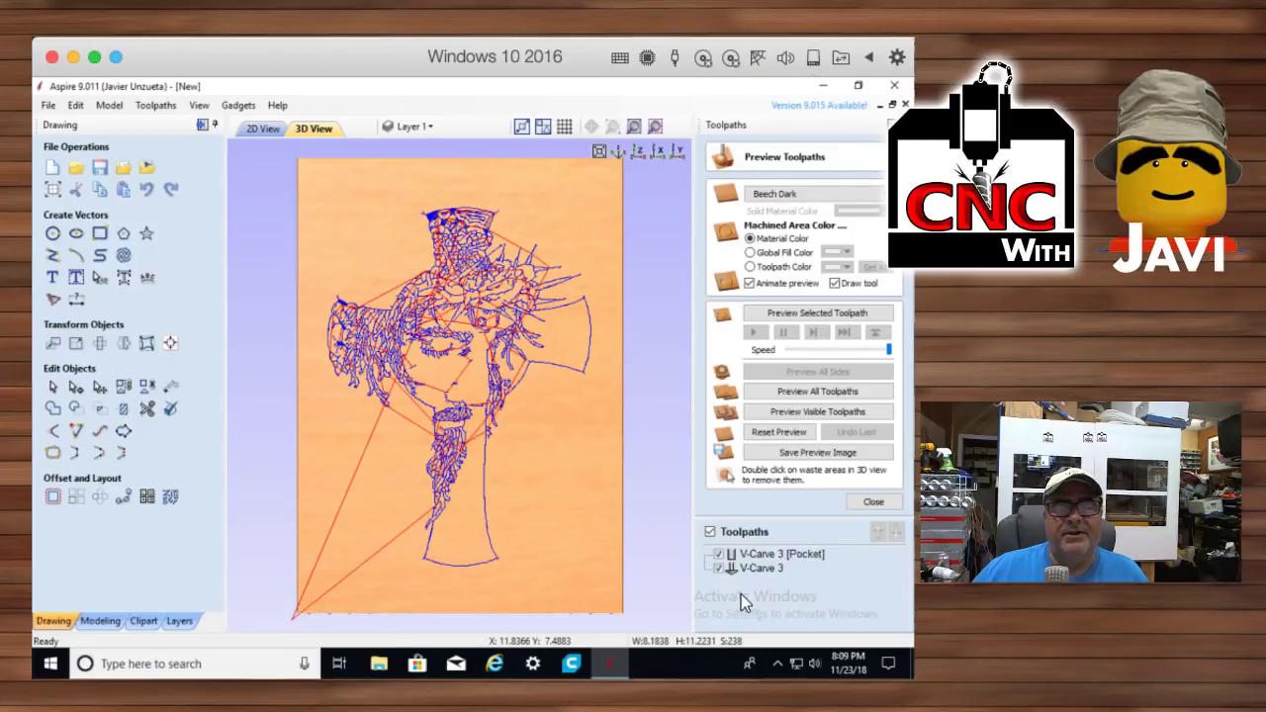
# Reset the preview, simulate all toolpaths and examine the carved cross from several angles in 3D
pyautogui.click(769, 432)
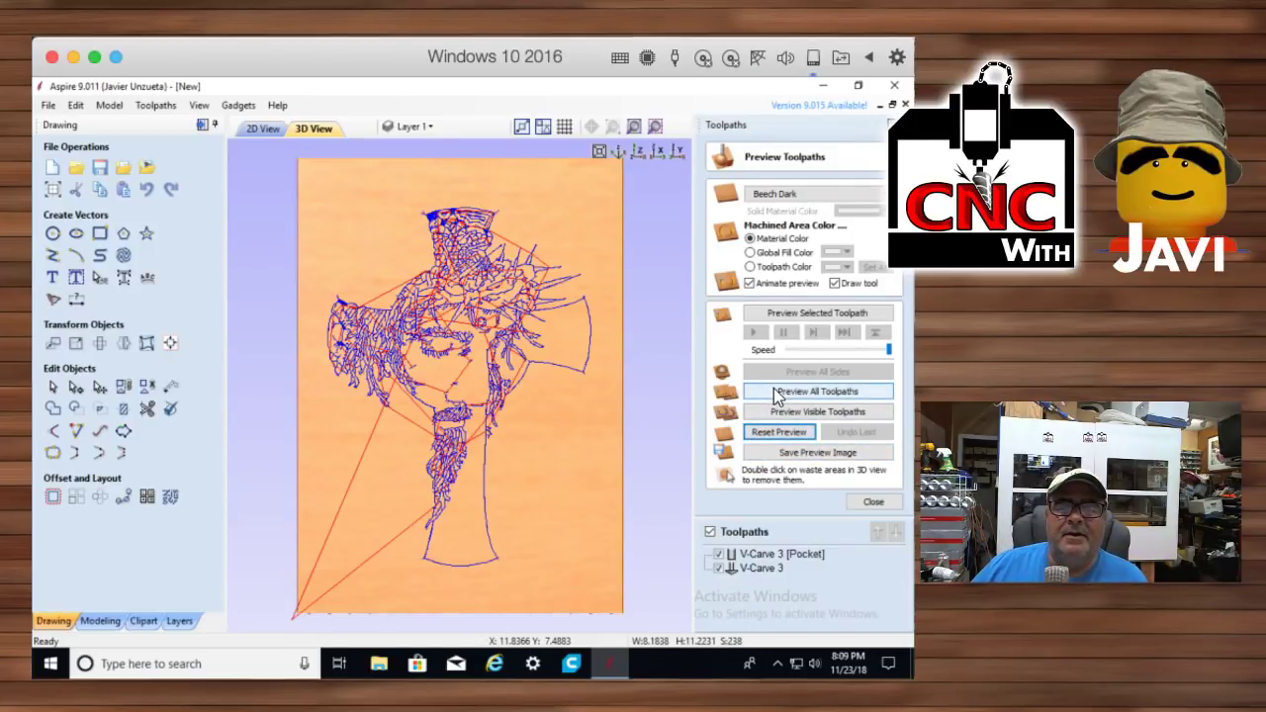
pyautogui.click(785, 394)
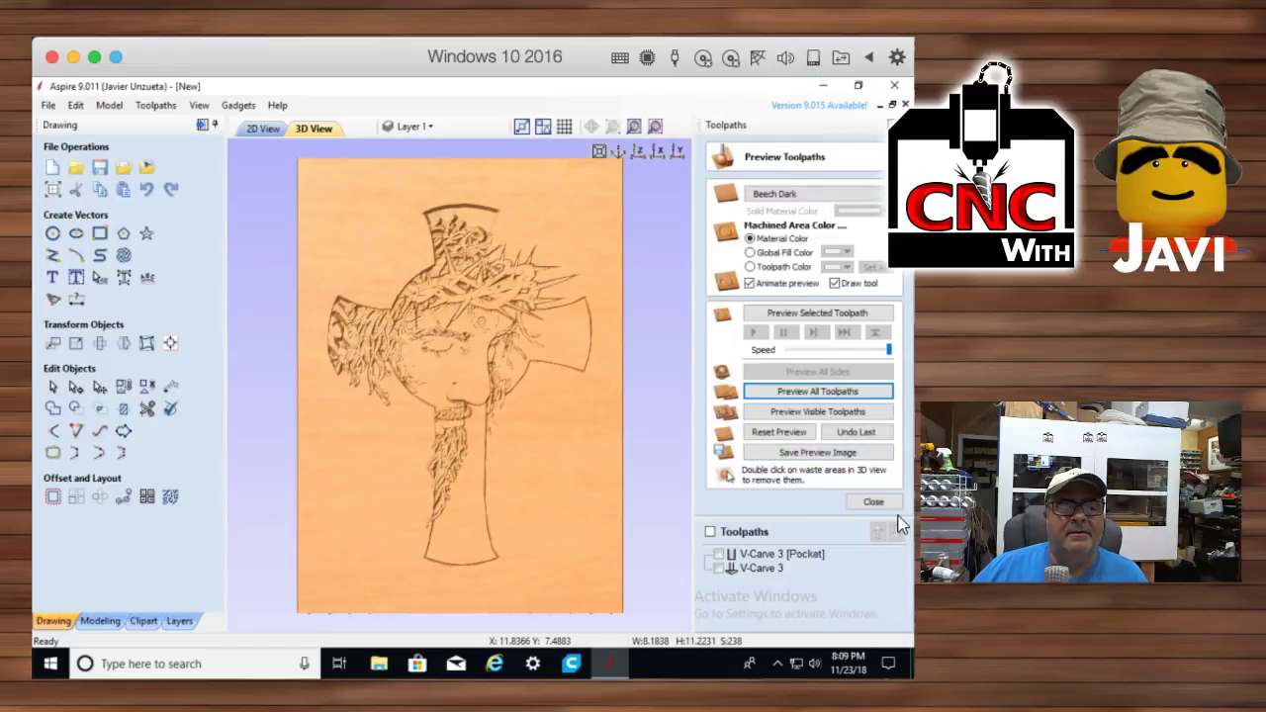
pyautogui.moveTo(496, 532); pyautogui.dragTo(554, 541)
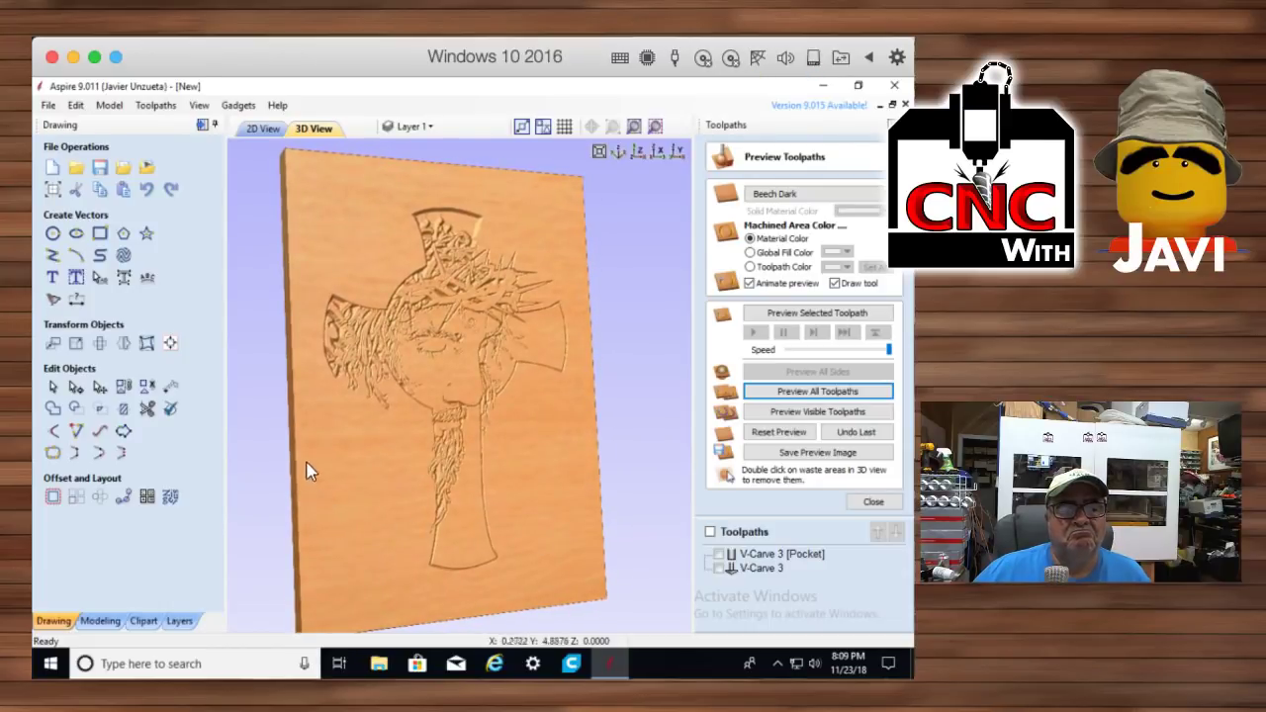
pyautogui.moveTo(370, 438); pyautogui.dragTo(337, 444)
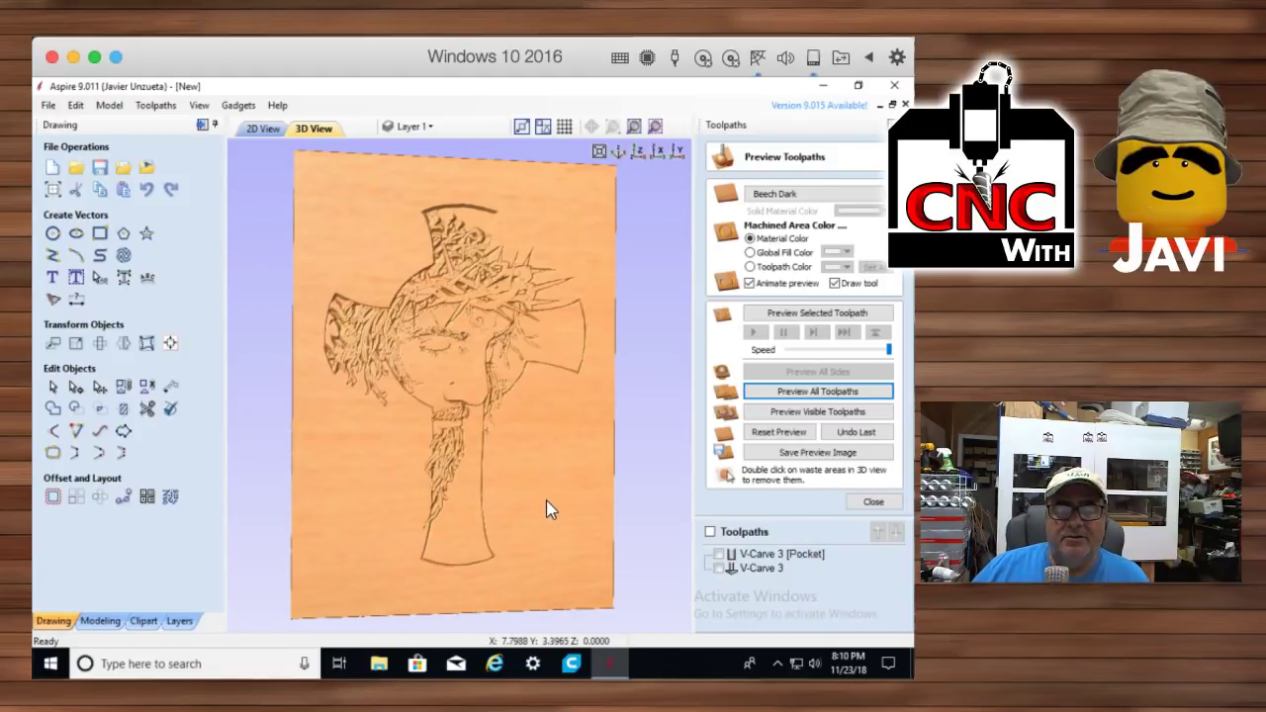
pyautogui.moveTo(382, 507)
pyautogui.mouseDown()
pyautogui.moveTo(392, 532)
pyautogui.moveTo(385, 508)
pyautogui.mouseUp()
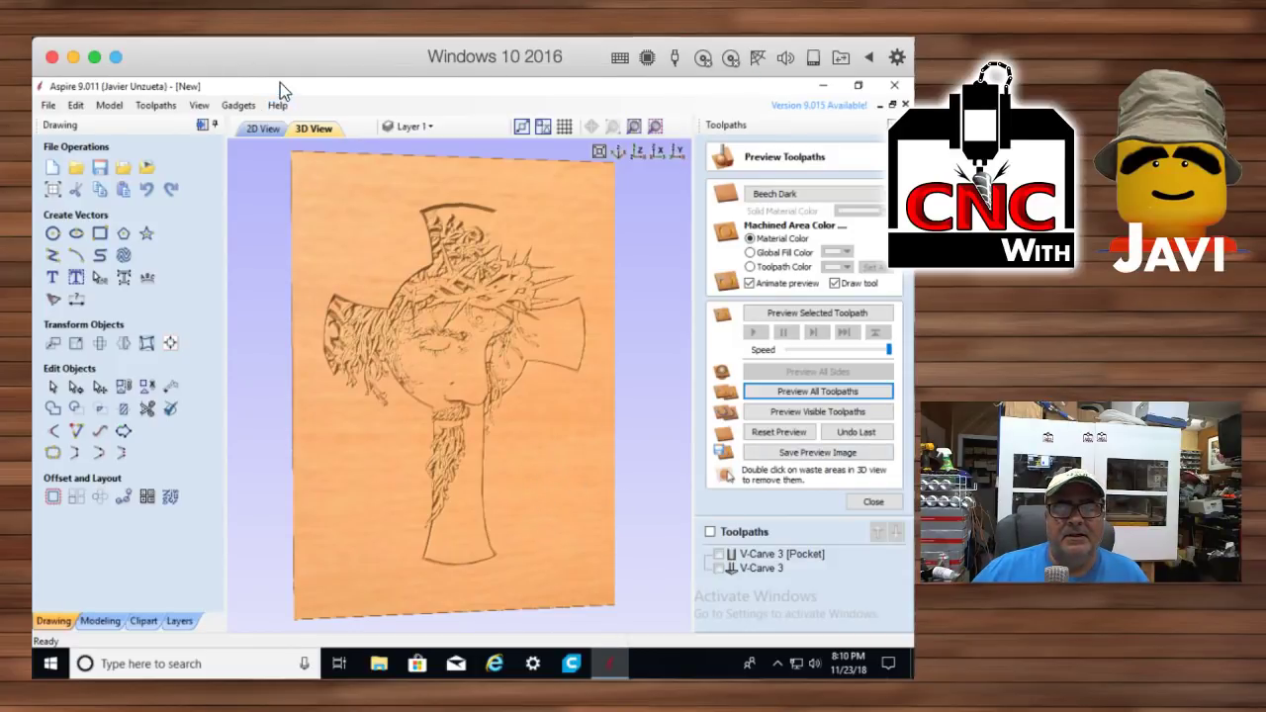
# Offset the cross's outer outline outwards by 0.15 inches in the 2D drawing and remove the extra offset vectors inside the cross
pyautogui.click(263, 131)
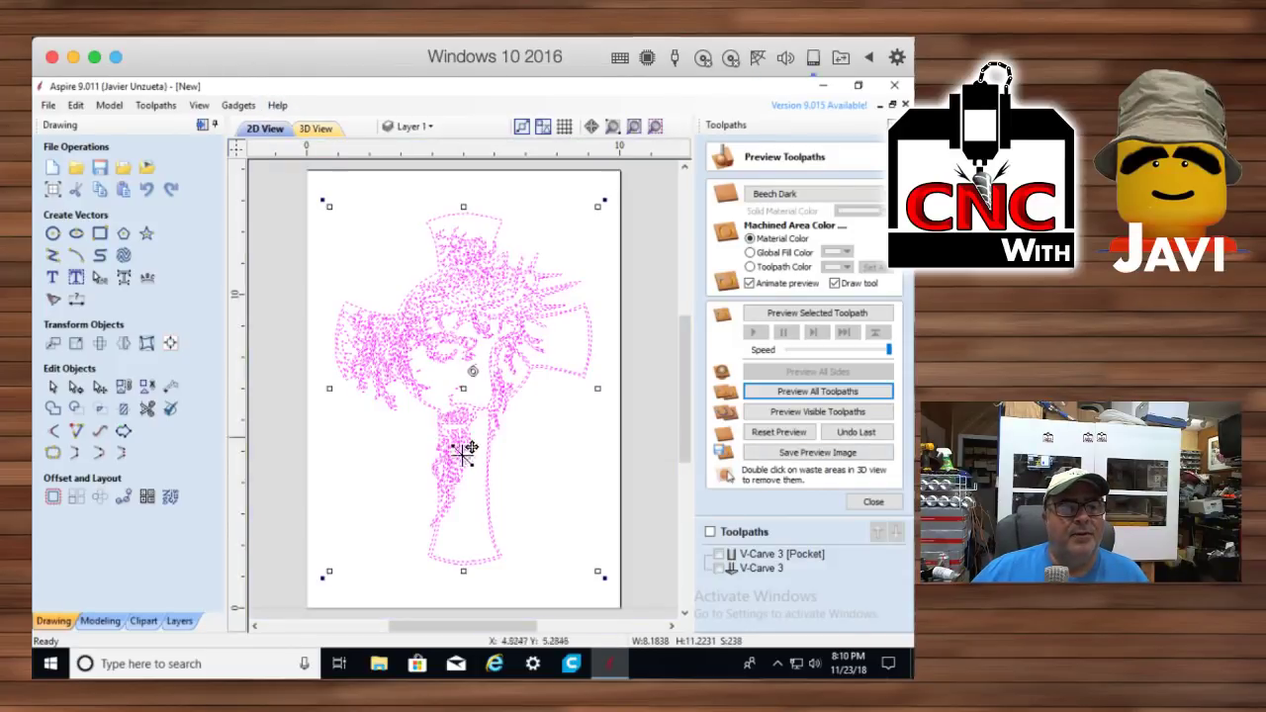
pyautogui.click(652, 557)
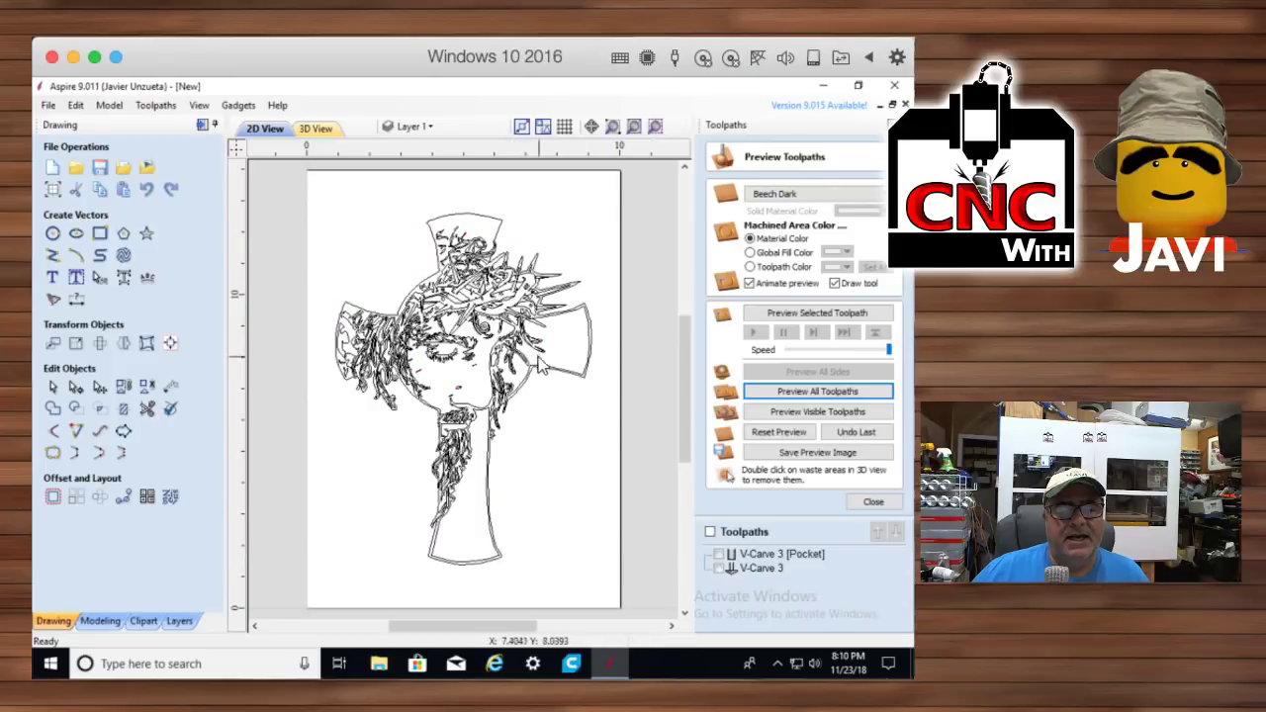
pyautogui.click(584, 382)
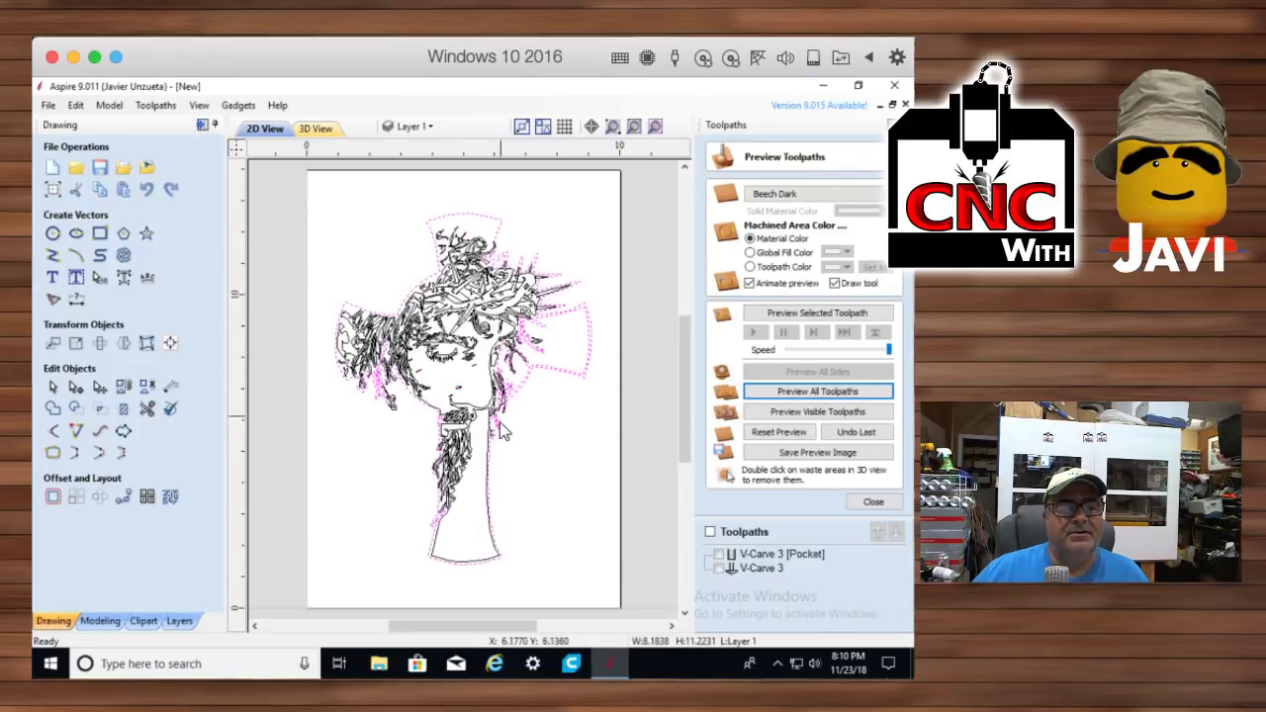
pyautogui.click(52, 498)
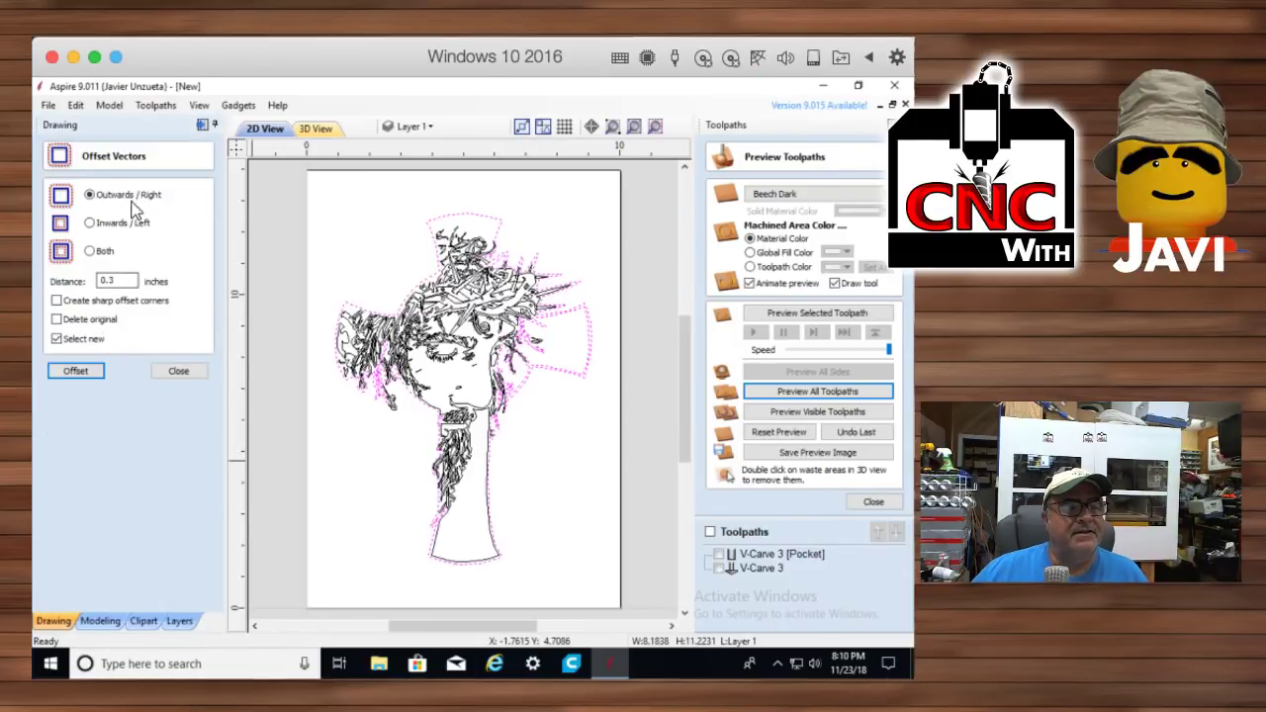
pyautogui.moveTo(137, 282); pyautogui.dragTo(76, 282)
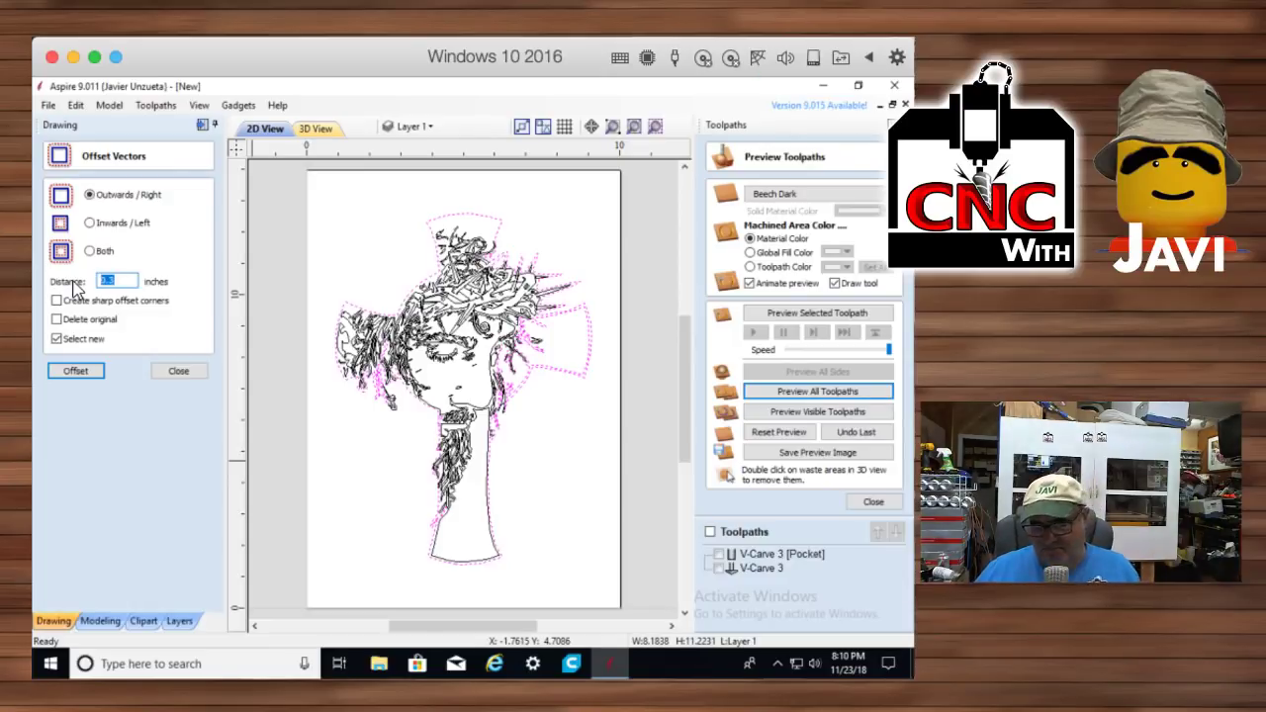
pyautogui.write('.15')
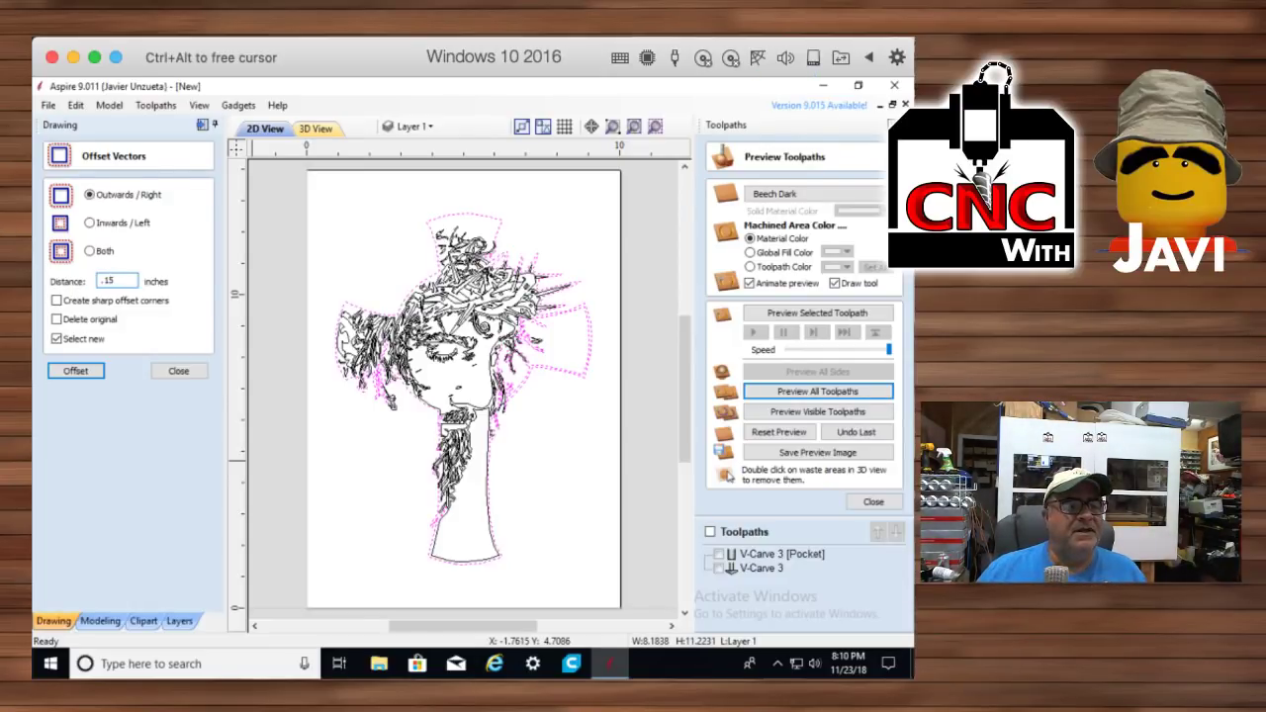
pyautogui.click(76, 371)
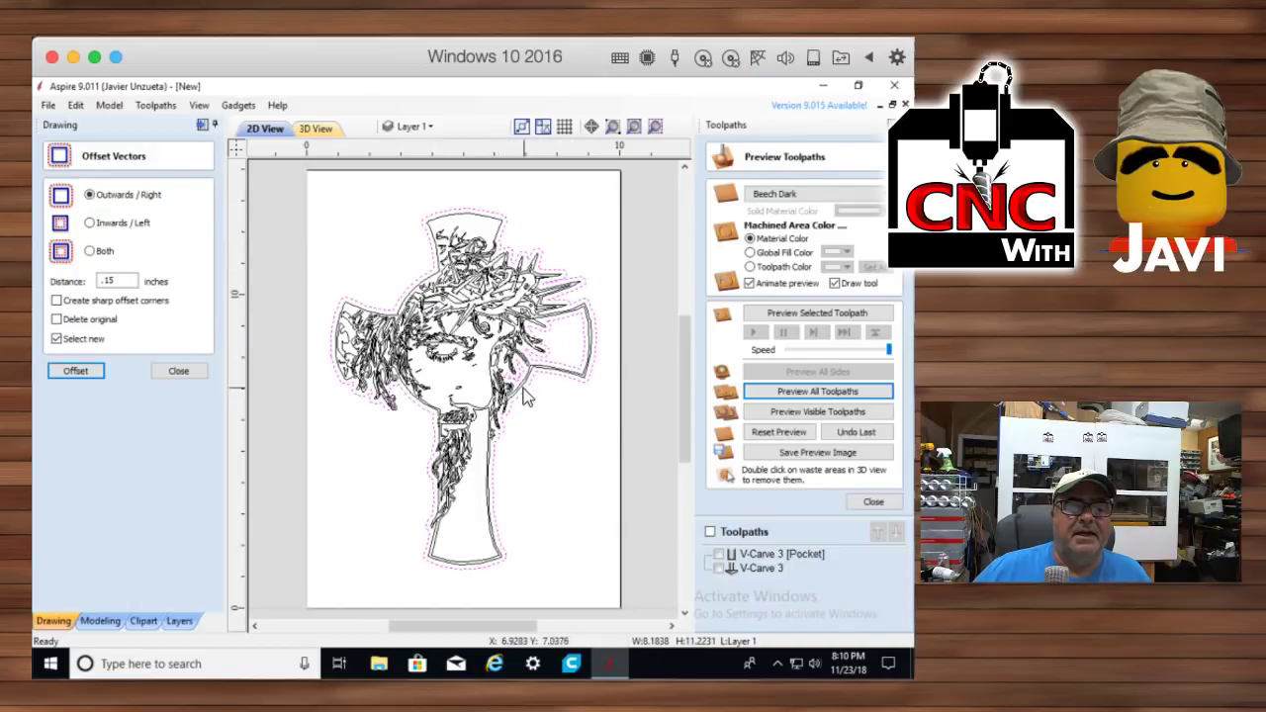
pyautogui.click(597, 332)
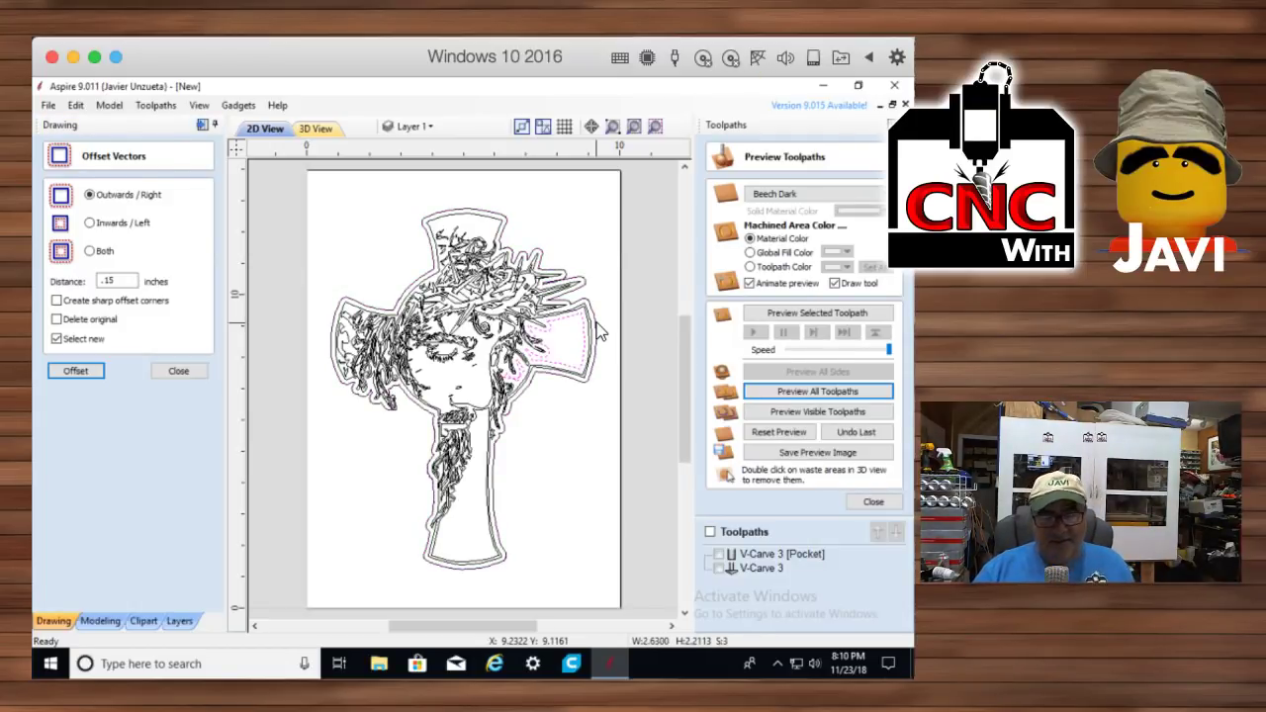
pyautogui.press('Escape')
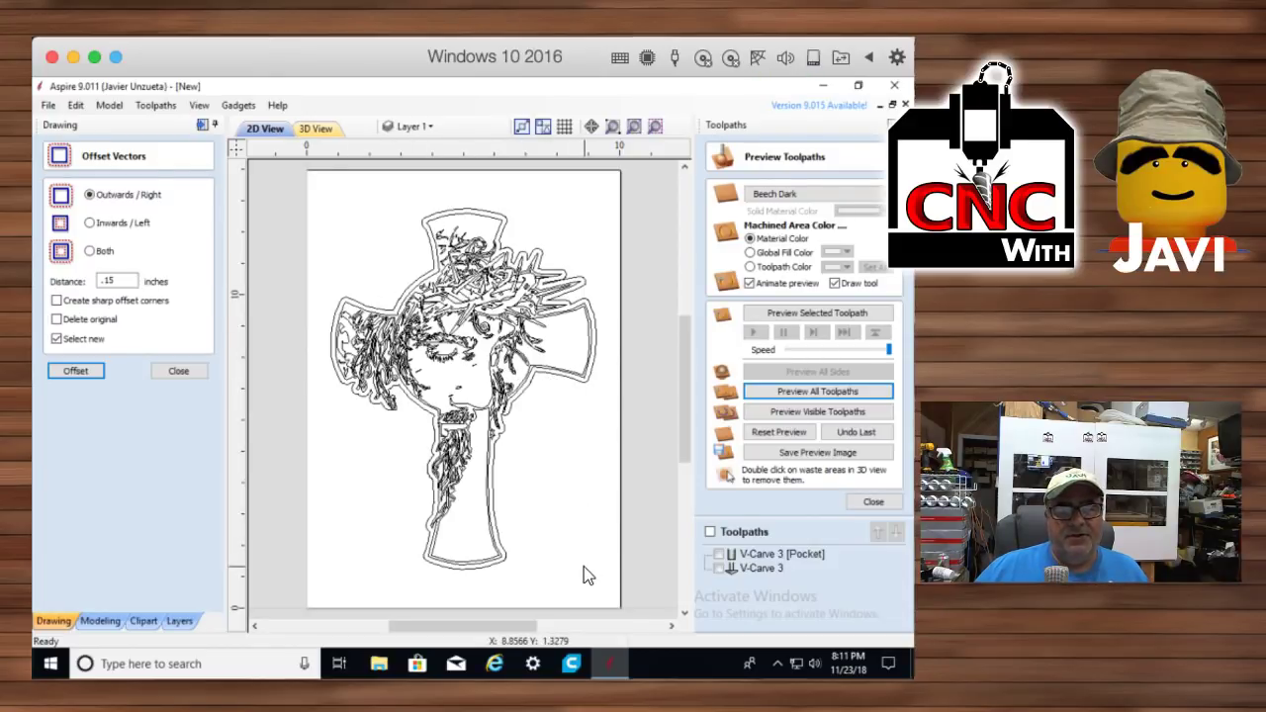
# Recalculate the existing V-Carve toolpath with all vectors selected, including the new offset outline
pyautogui.hotkey('ctrl', 'a')
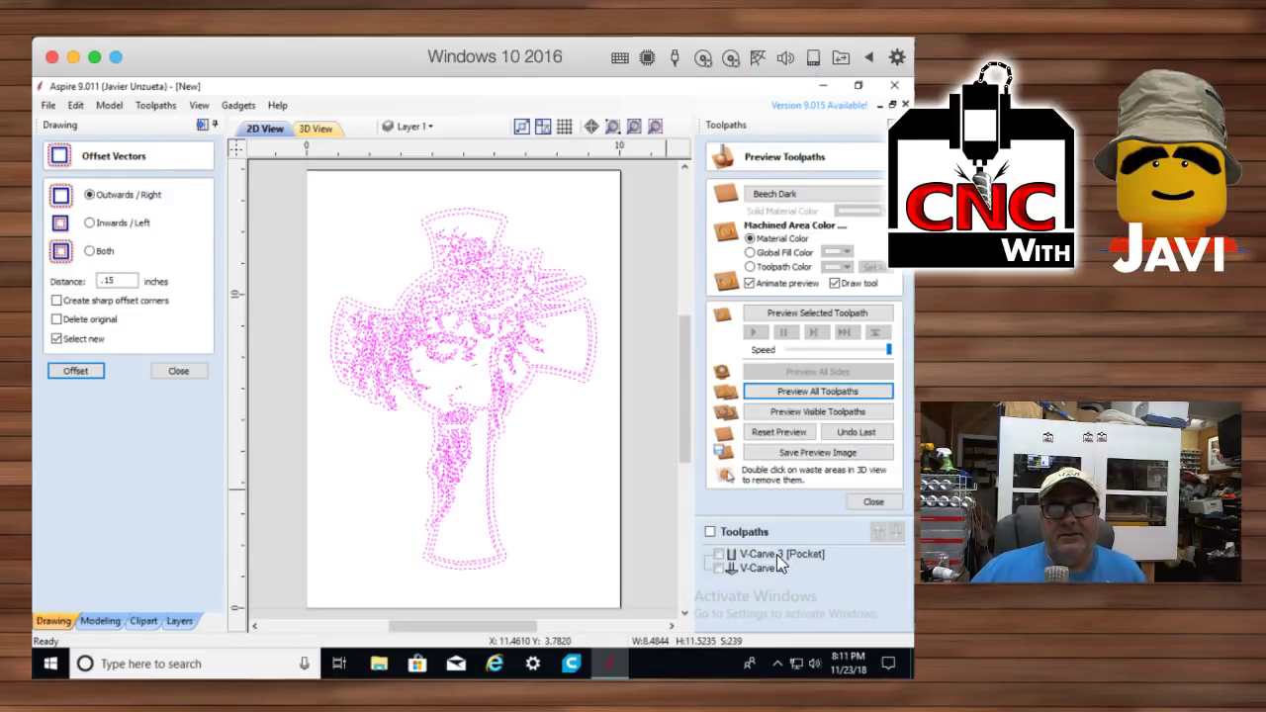
pyautogui.doubleClick(749, 548)
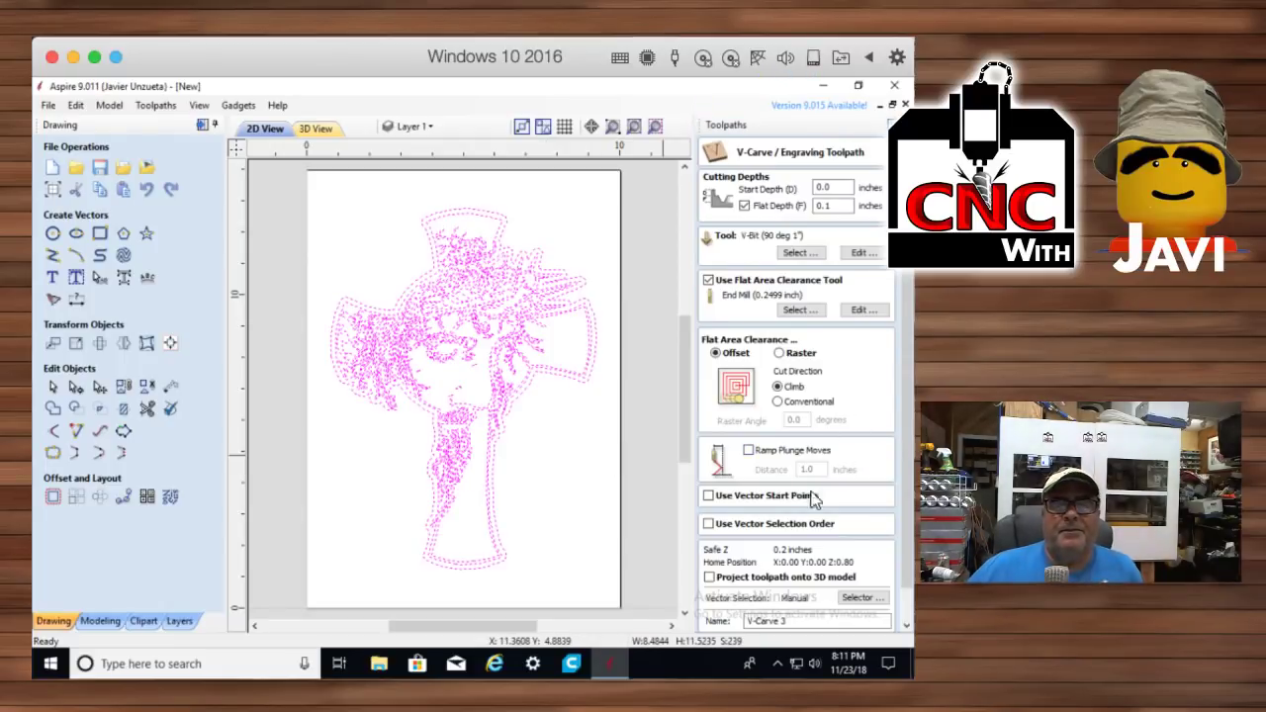
pyautogui.scroll(-1, 831, 605)
pyautogui.click(744, 609)
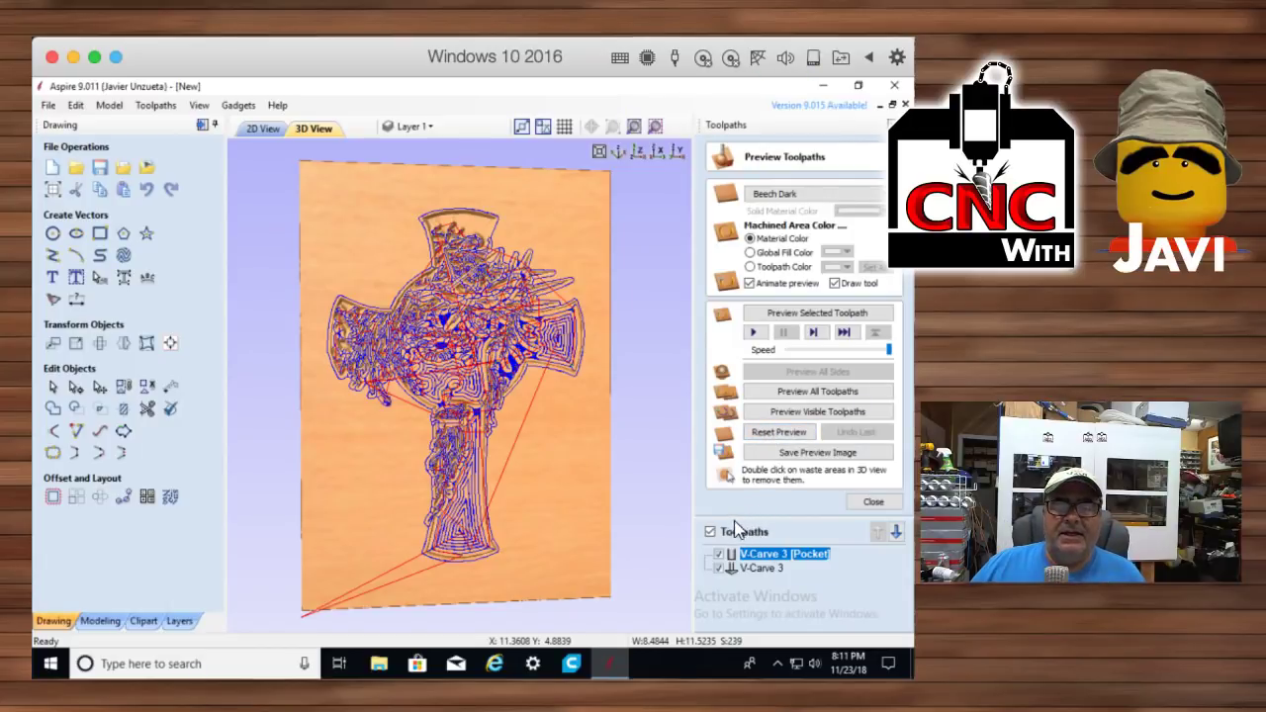
# Simulate all recalculated toolpaths on a reset preview and inspect the raised cross carving from different angles
pyautogui.click(776, 433)
pyautogui.click(821, 392)
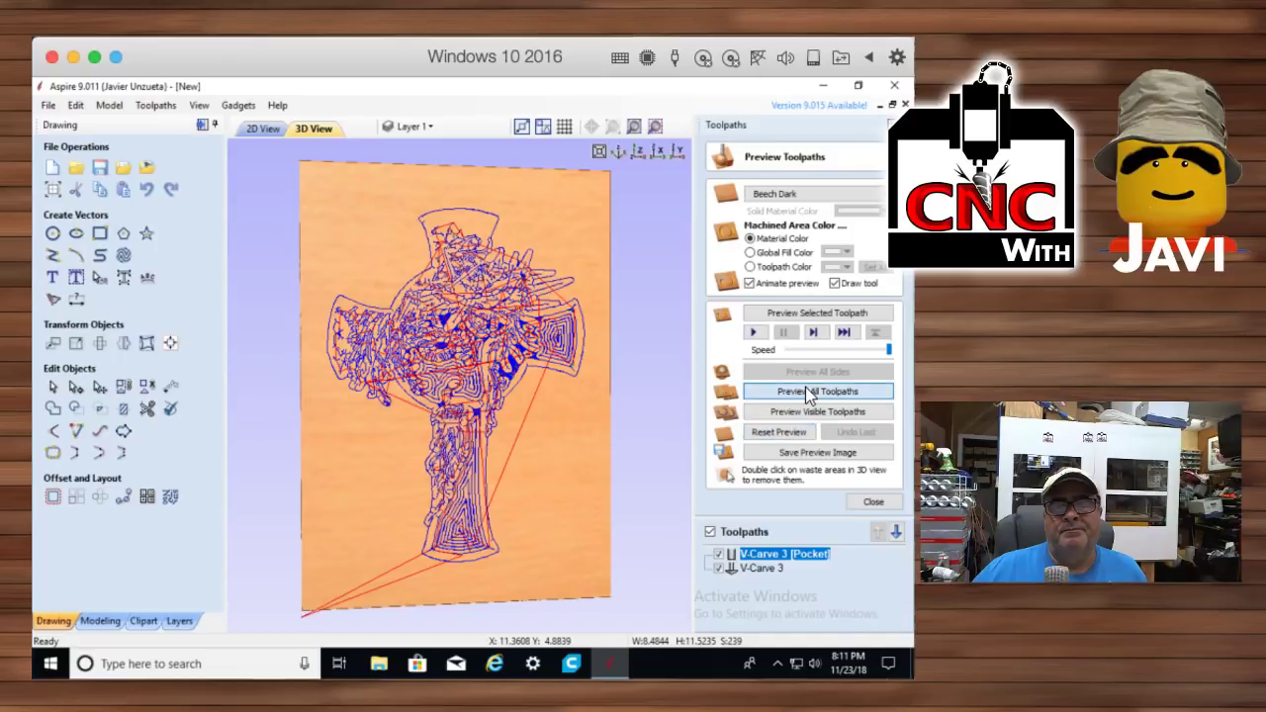
pyautogui.click(710, 531)
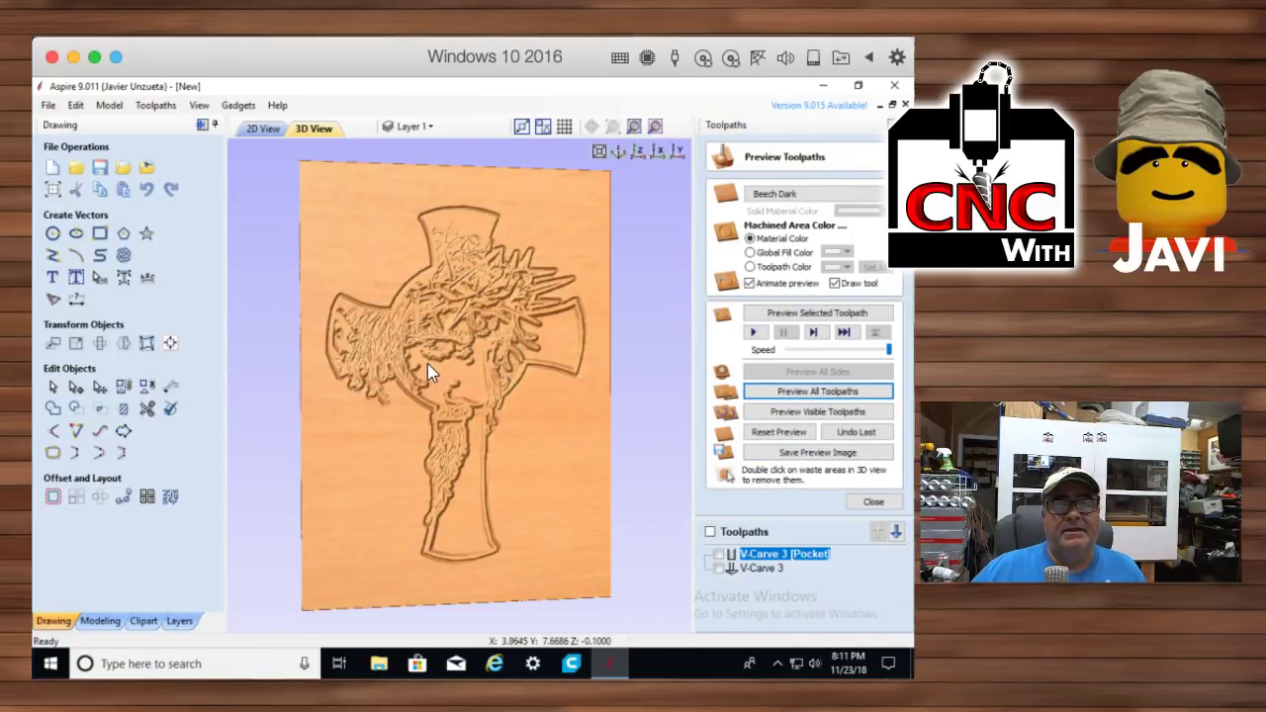
pyautogui.moveTo(460, 421); pyautogui.dragTo(413, 381)
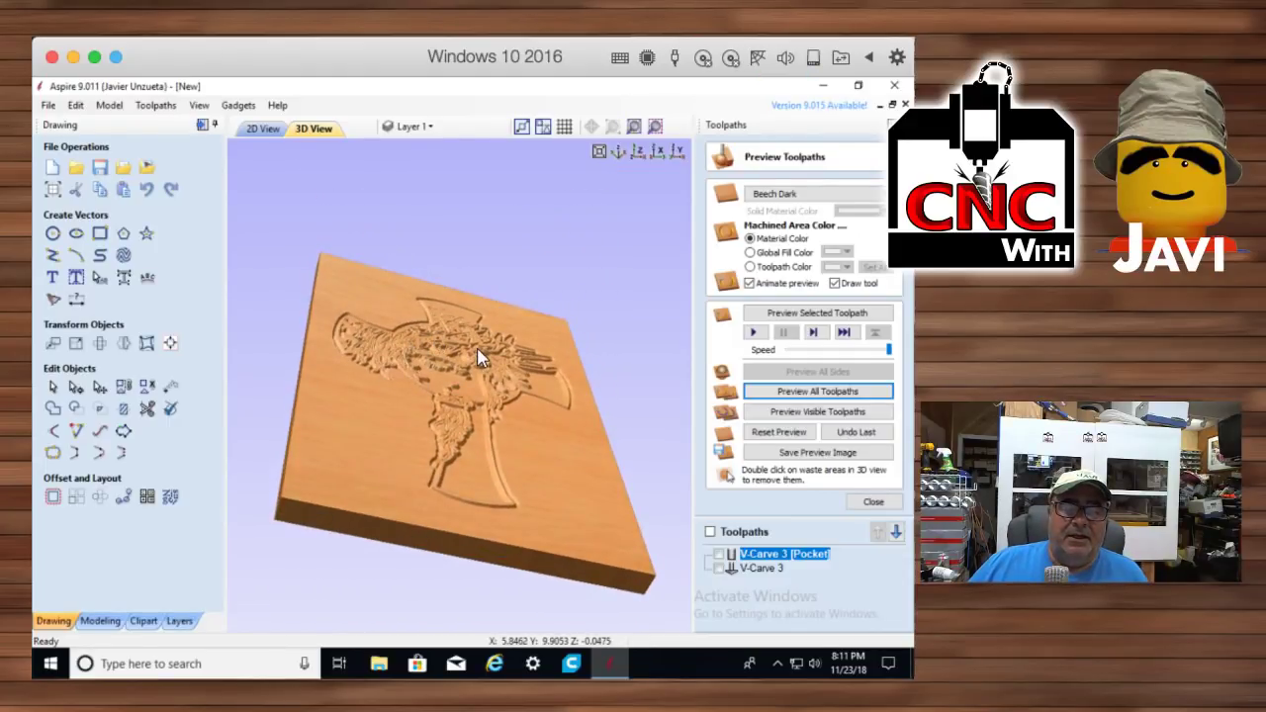
pyautogui.moveTo(481, 353); pyautogui.dragTo(458, 547)
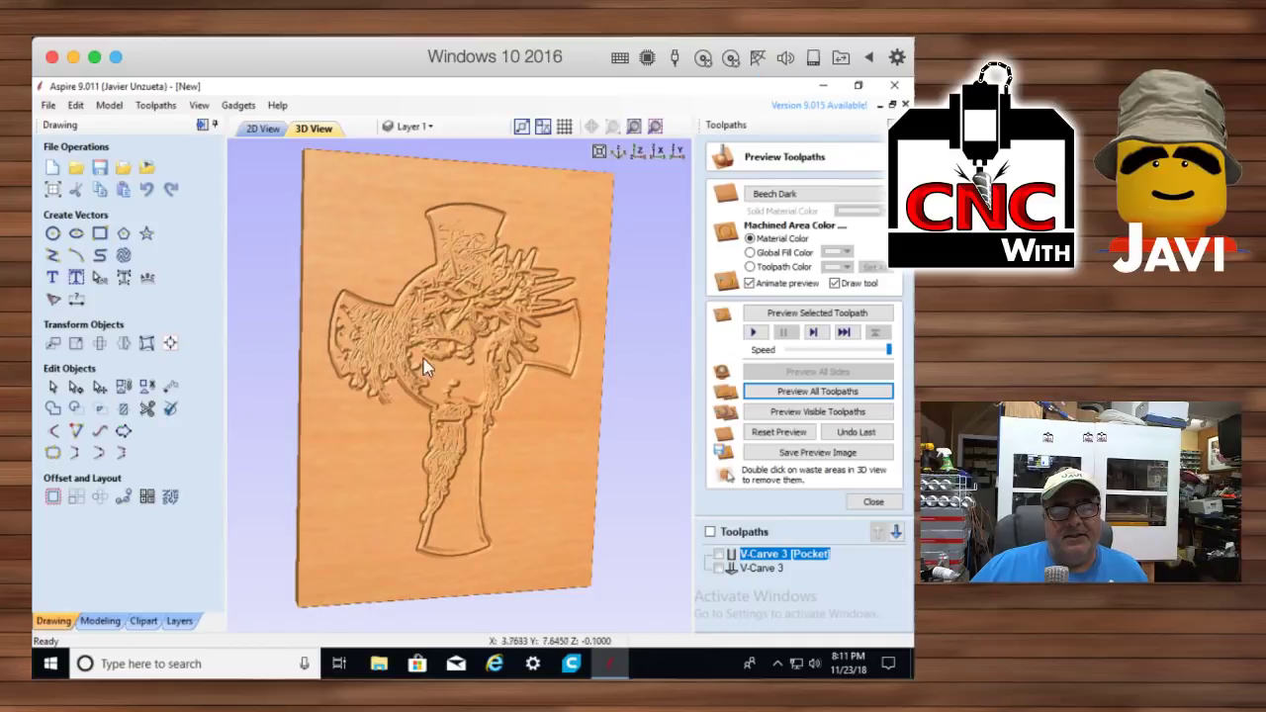
pyautogui.moveTo(429, 368); pyautogui.dragTo(400, 328)
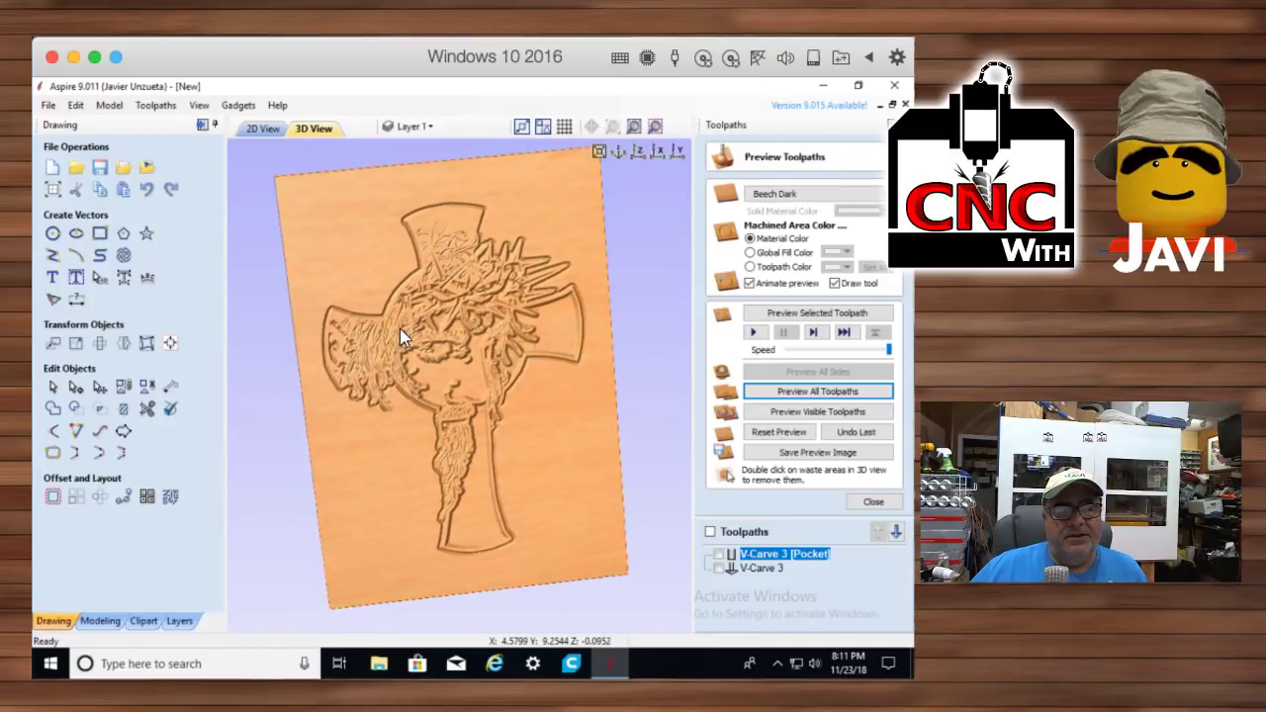
# Offset the existing outer offset outline of the cross outwards by another 0.15 inches in the 2D drawing
pyautogui.click(873, 502)
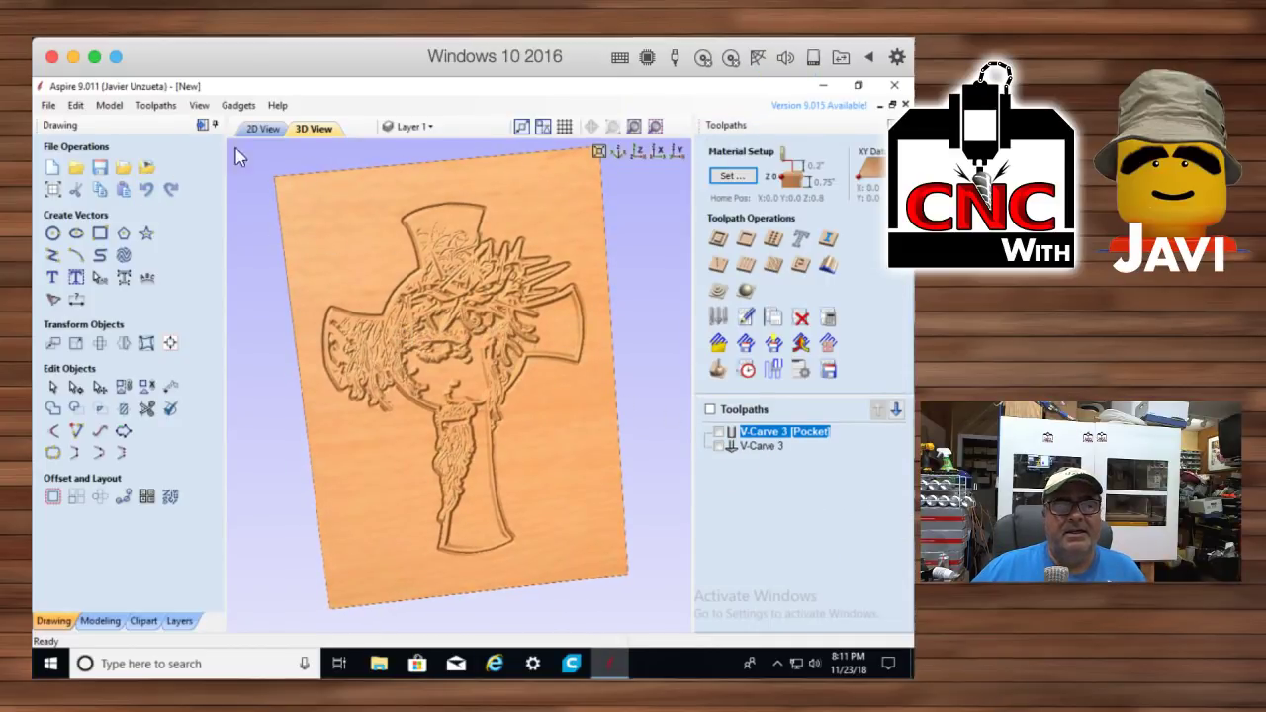
pyautogui.click(262, 128)
pyautogui.click(548, 424)
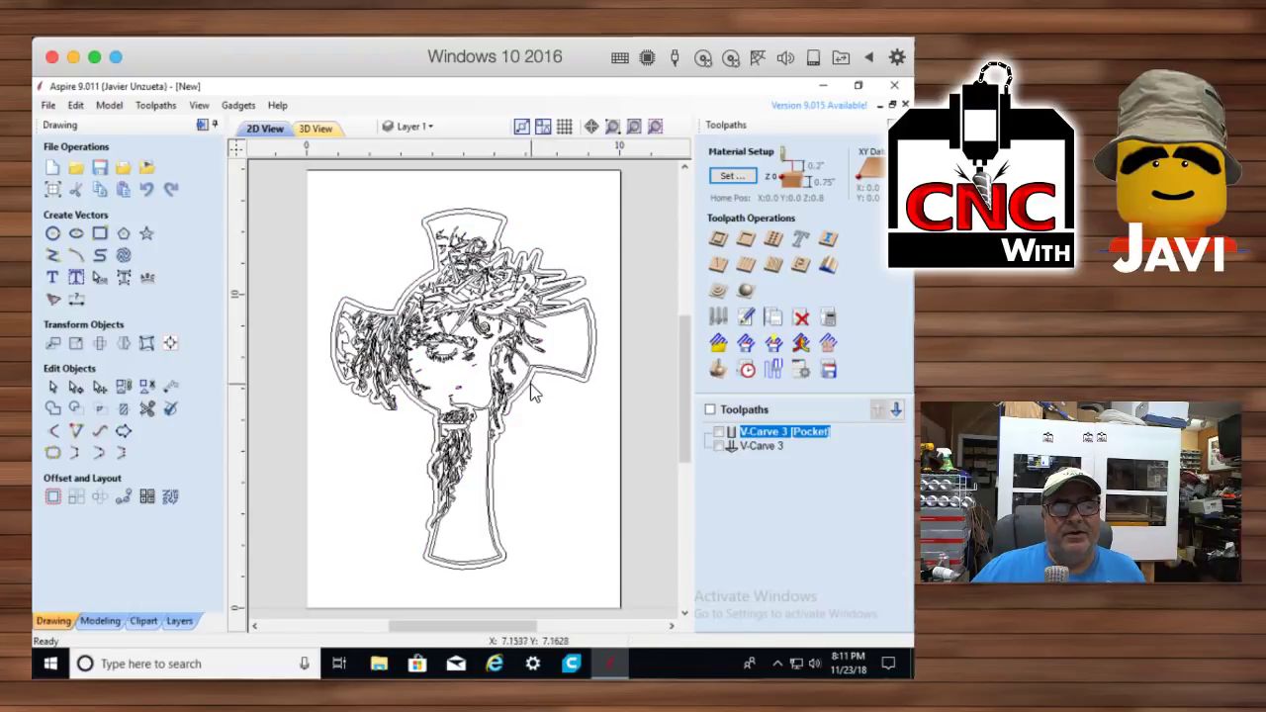
pyautogui.click(530, 392)
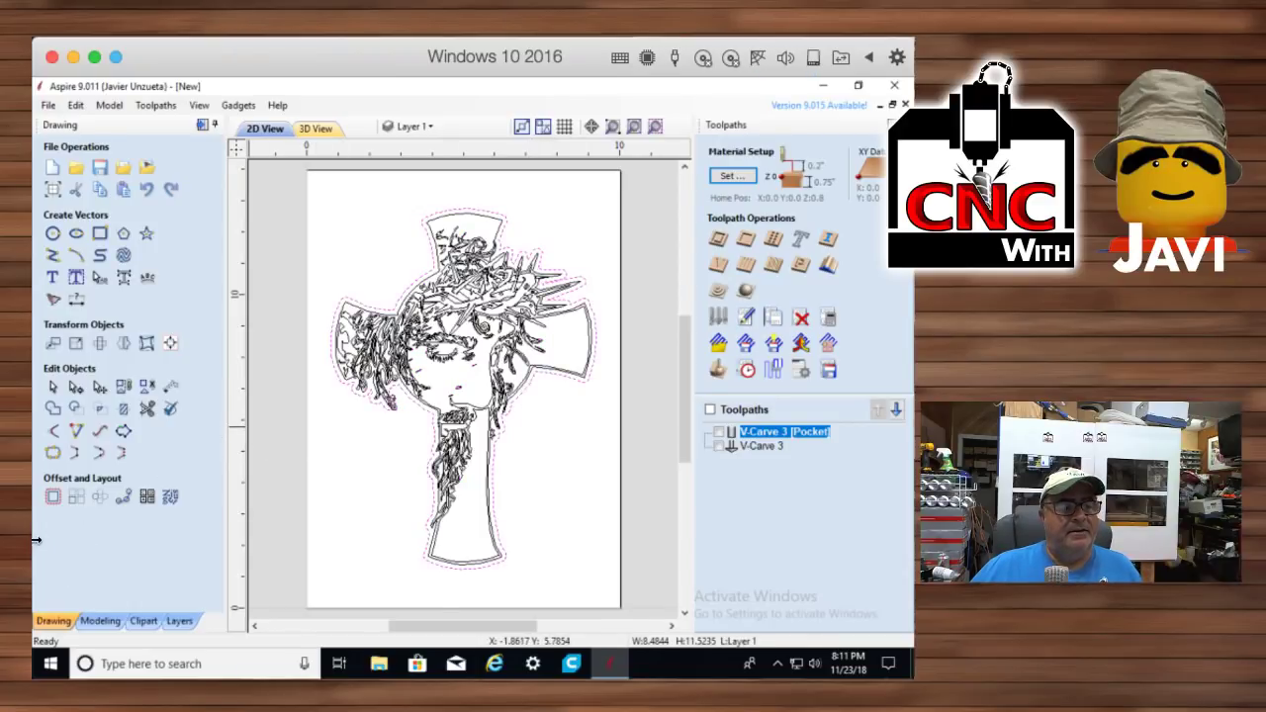
pyautogui.click(52, 497)
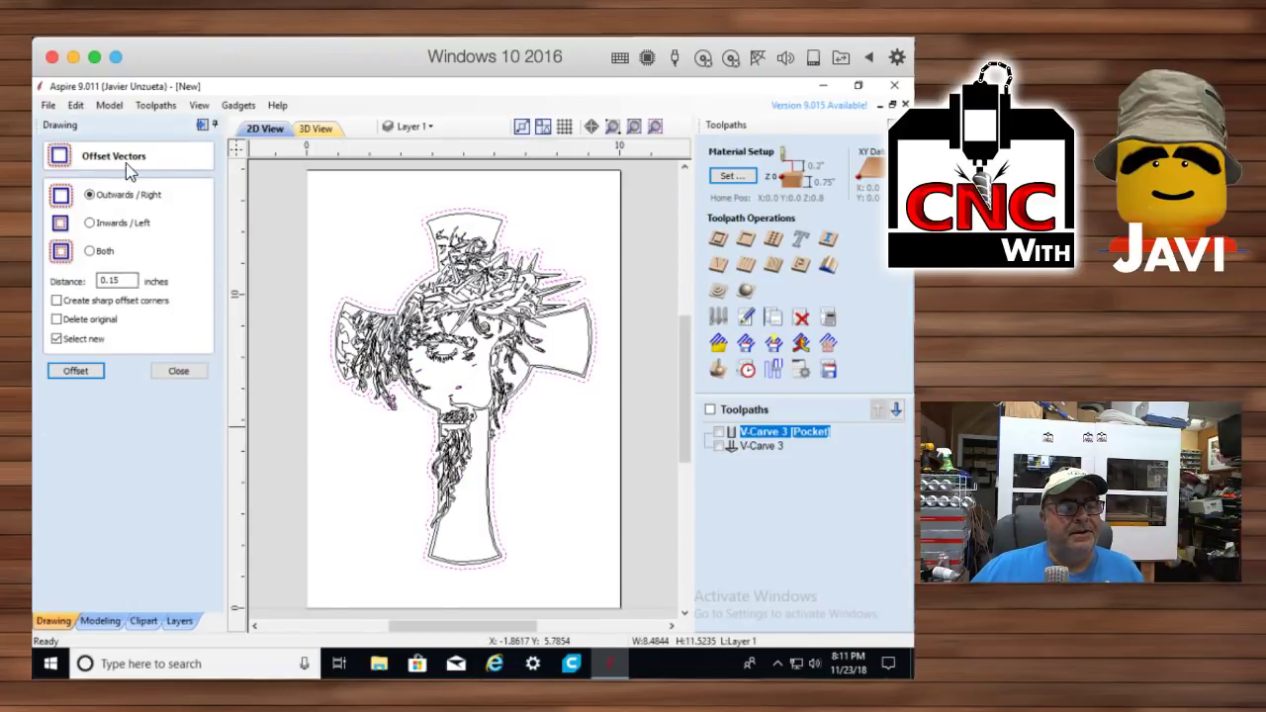
pyautogui.click(76, 371)
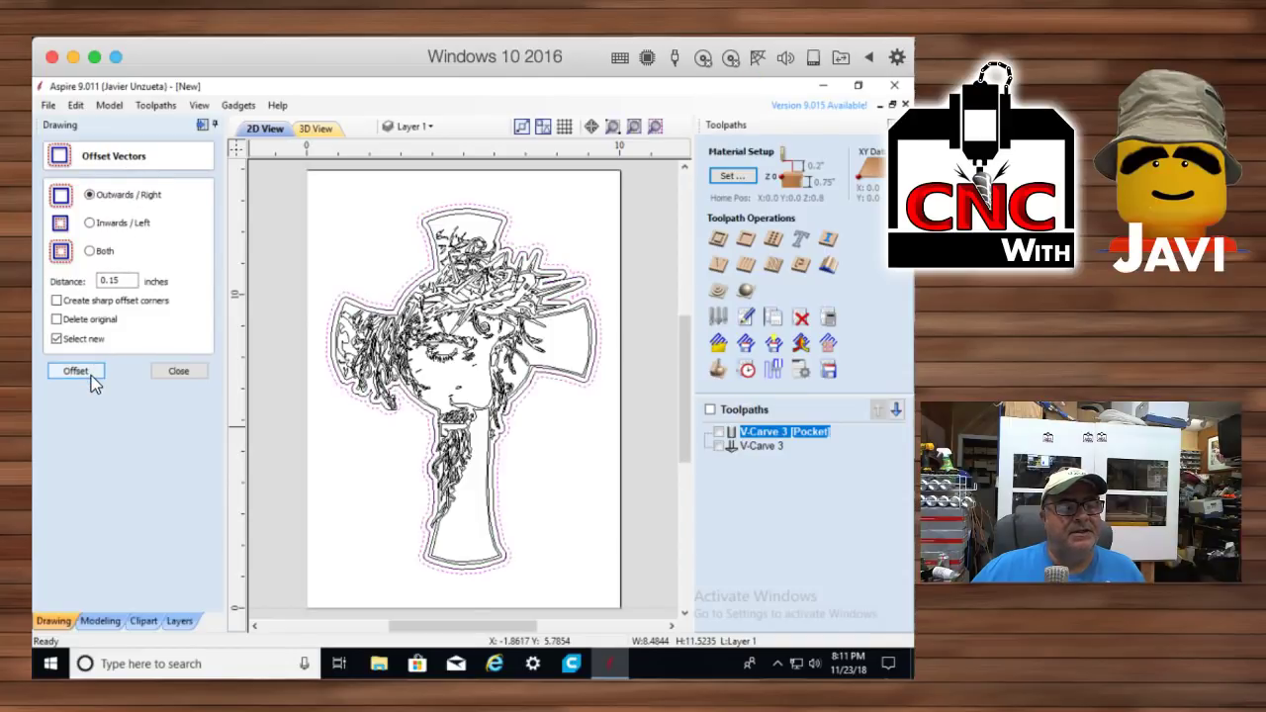
# Recalculate the existing V-Carve toolpath with every vector selected, including the second outer offset outline
pyautogui.doubleClick(764, 435)
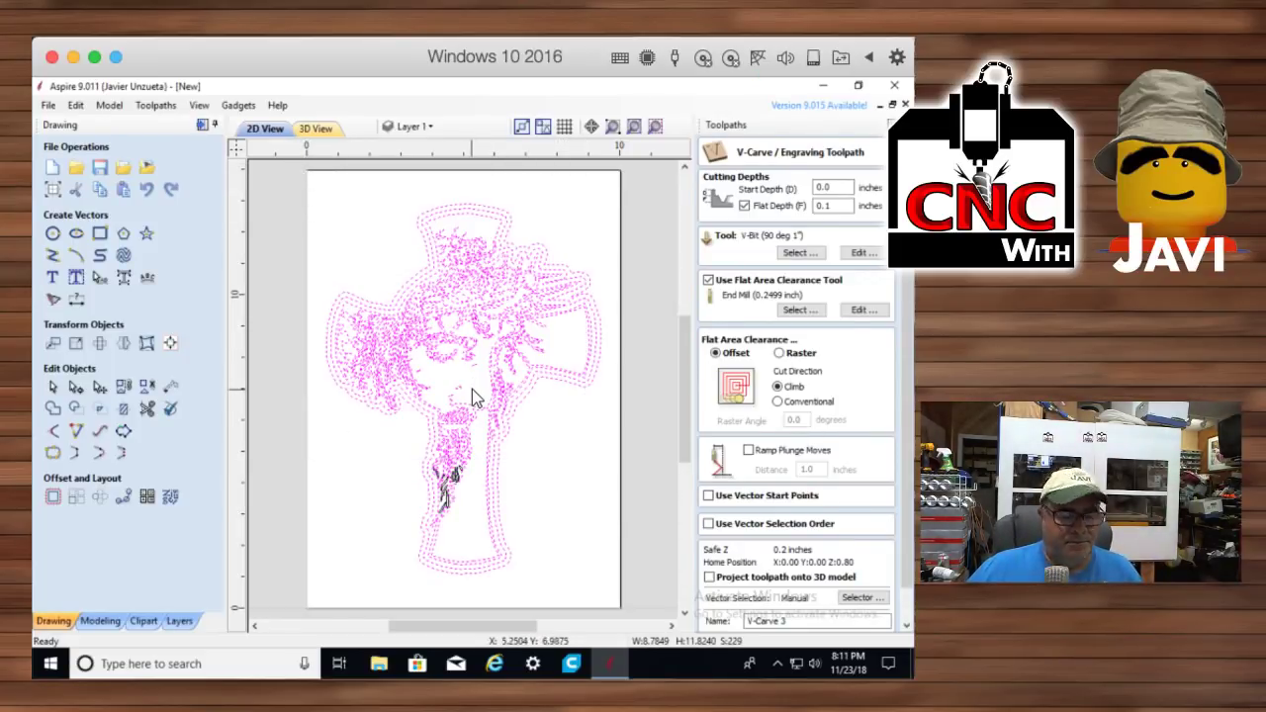
pyautogui.scroll(-1, 848, 578)
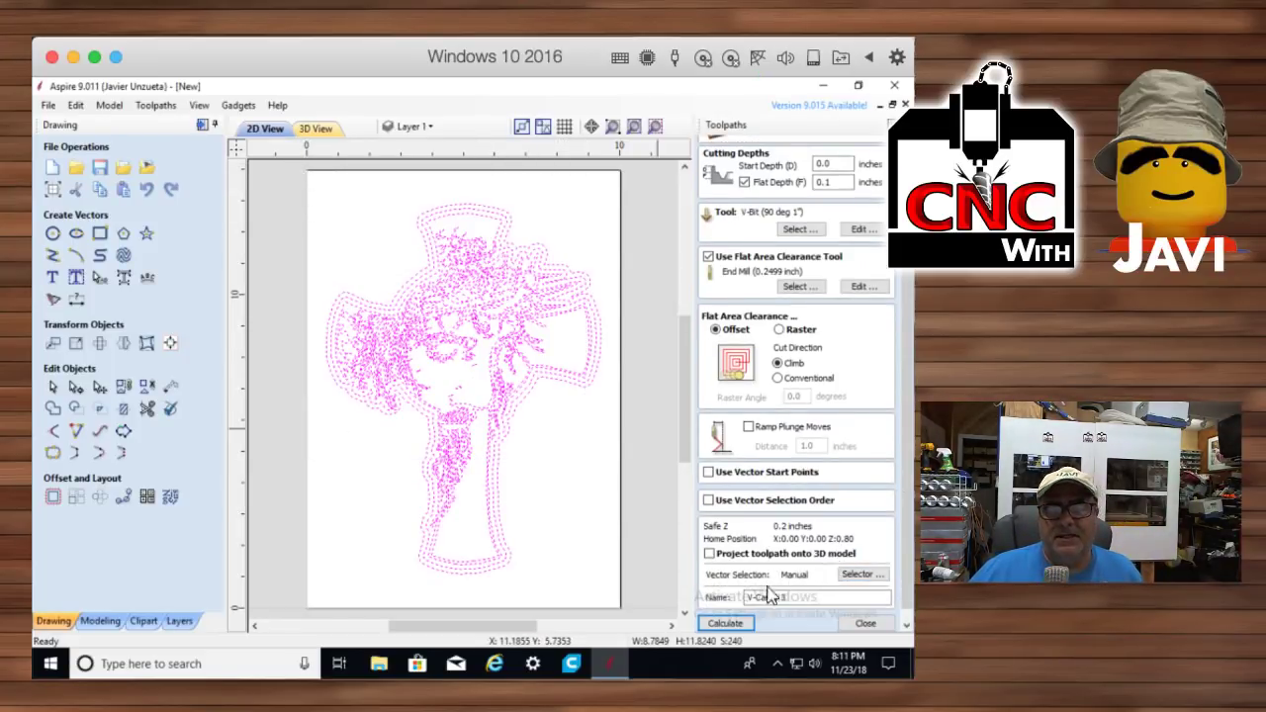
pyautogui.click(724, 621)
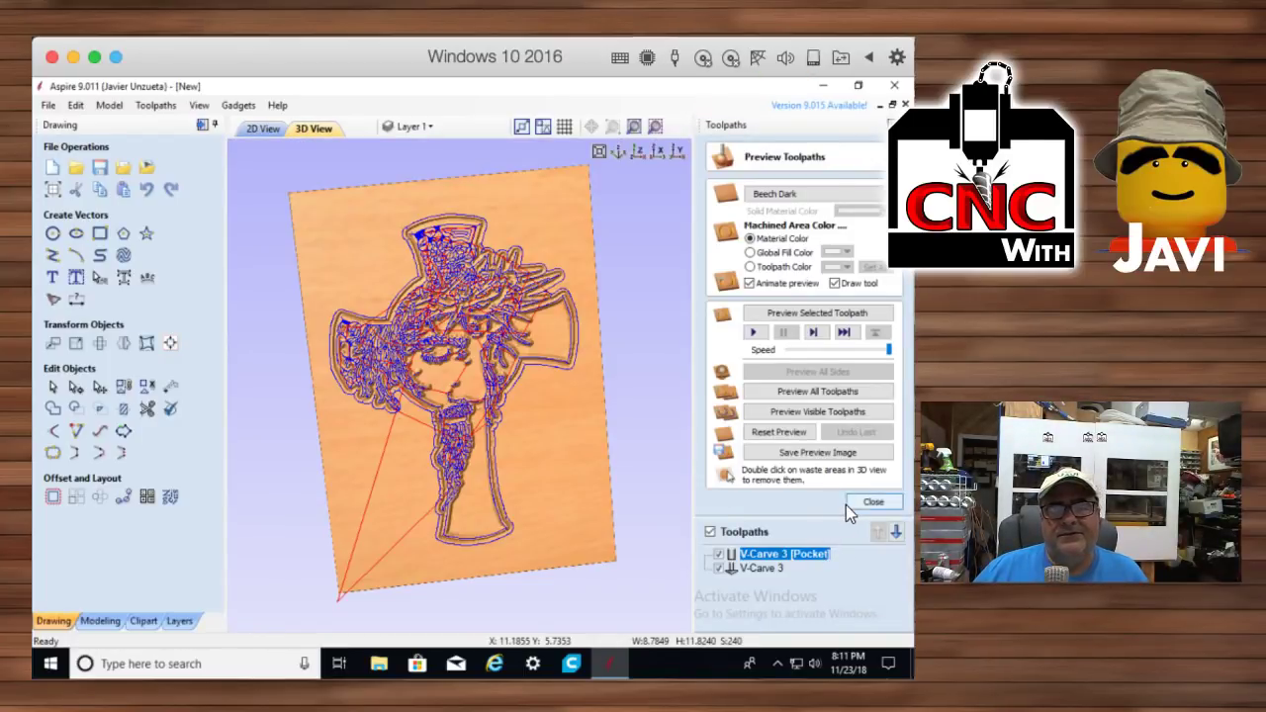
# Simulate all toolpaths, inspect the border carved around the cross in 3D, and leave the preview
pyautogui.click(792, 391)
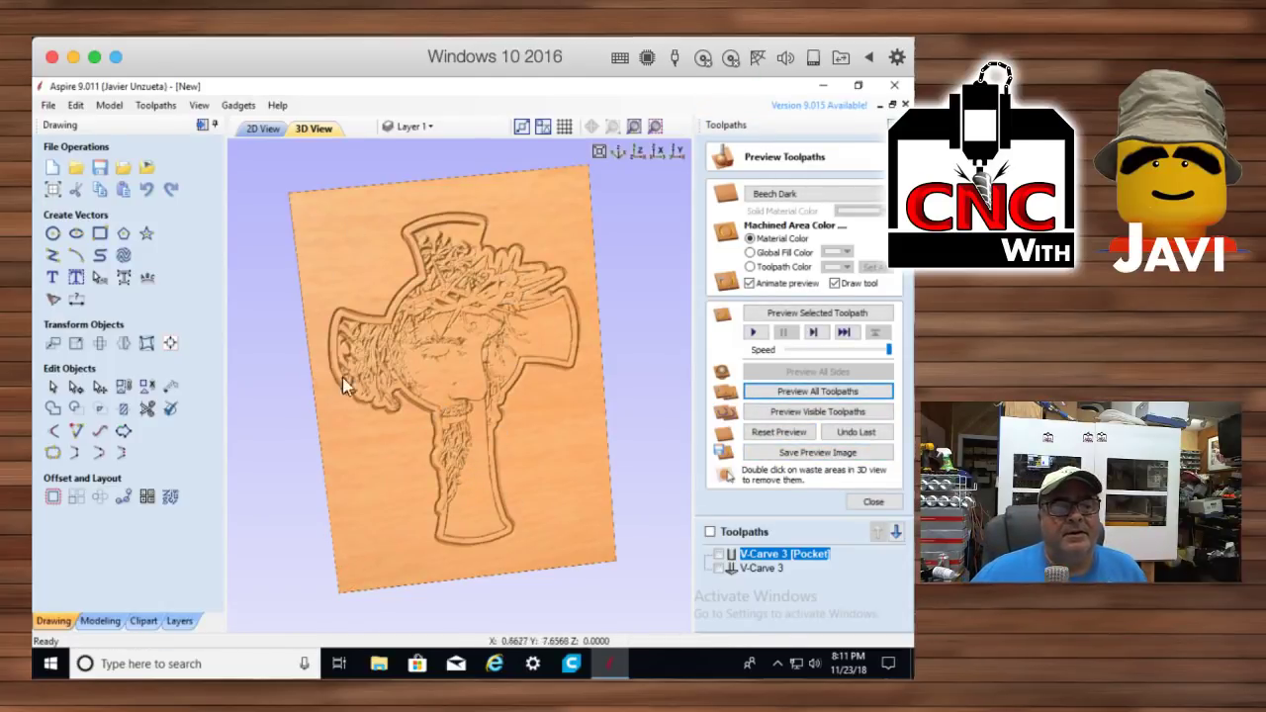
pyautogui.moveTo(588, 499); pyautogui.dragTo(555, 513)
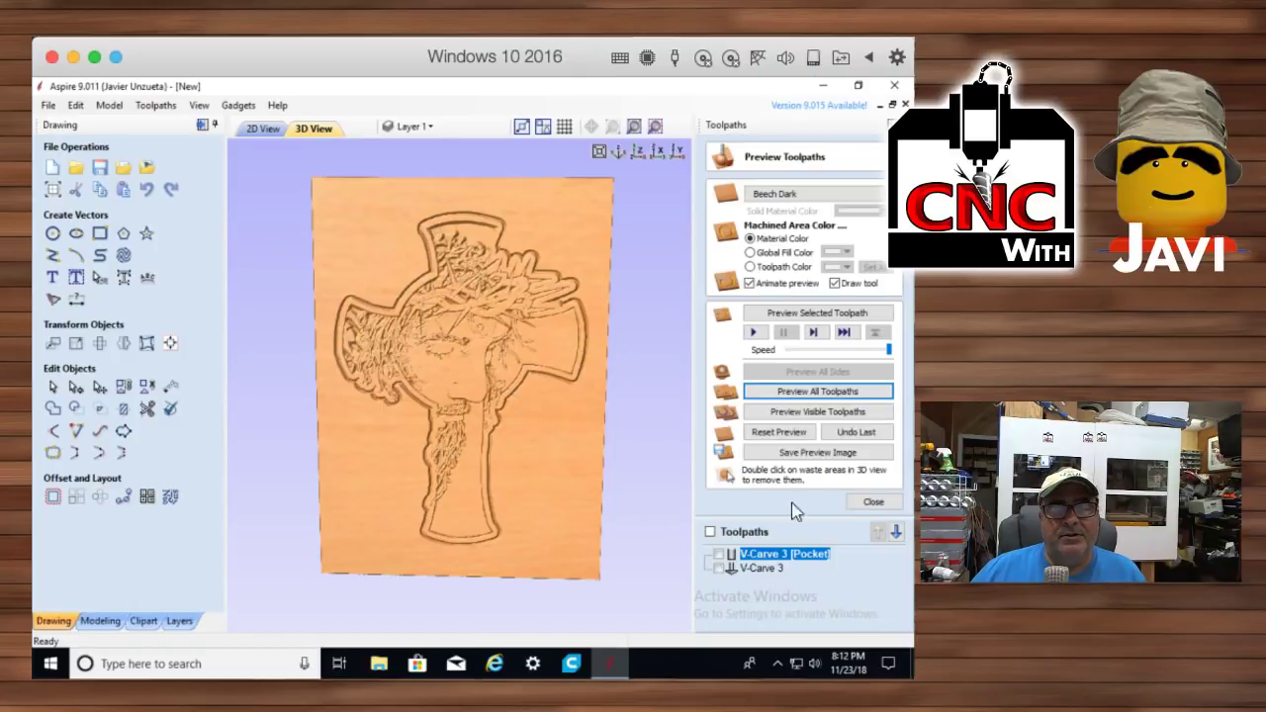
pyautogui.click(874, 502)
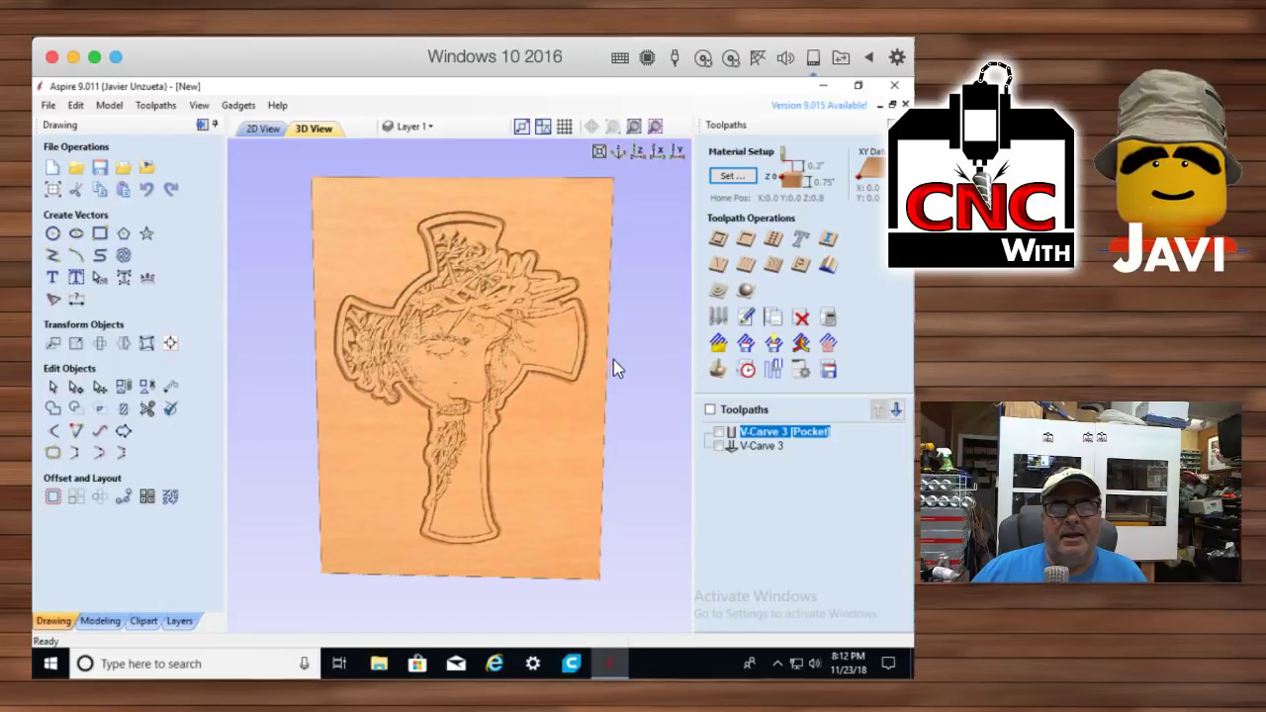
# Select only the outermost outline of the cross in the 2D drawing and offset it inwards by 0.1 inches
pyautogui.click(263, 128)
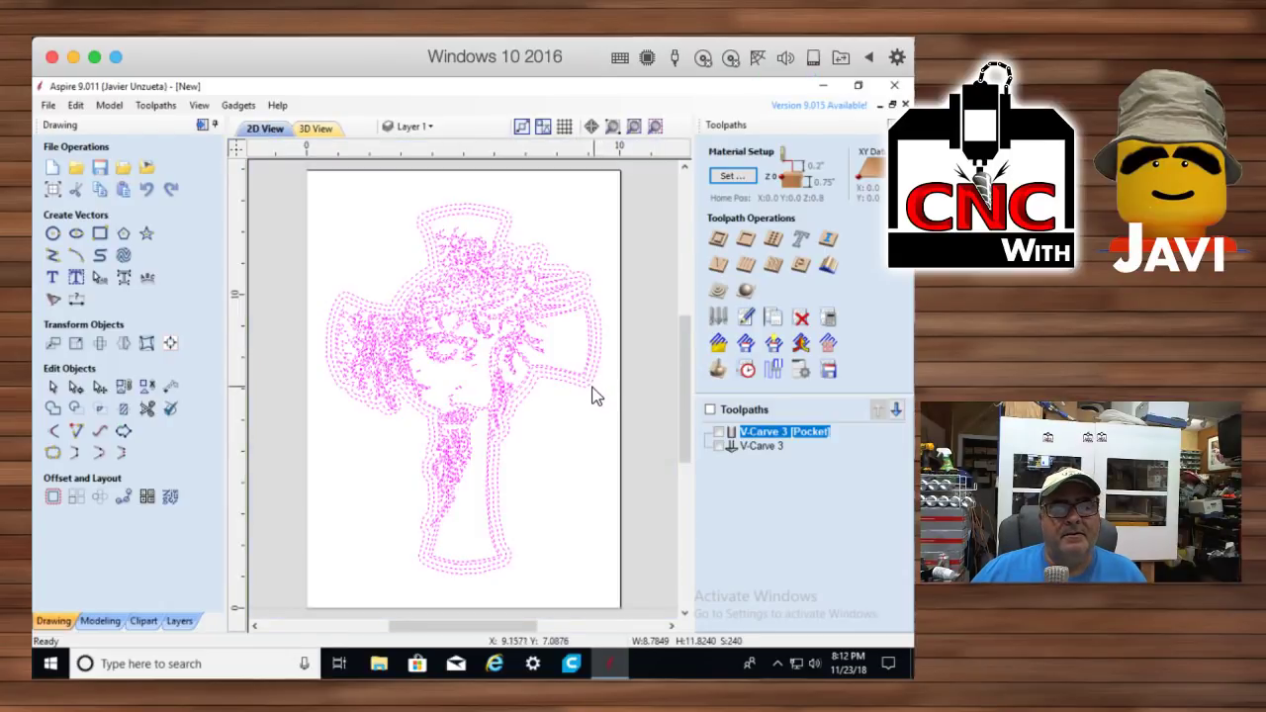
pyautogui.click(584, 386)
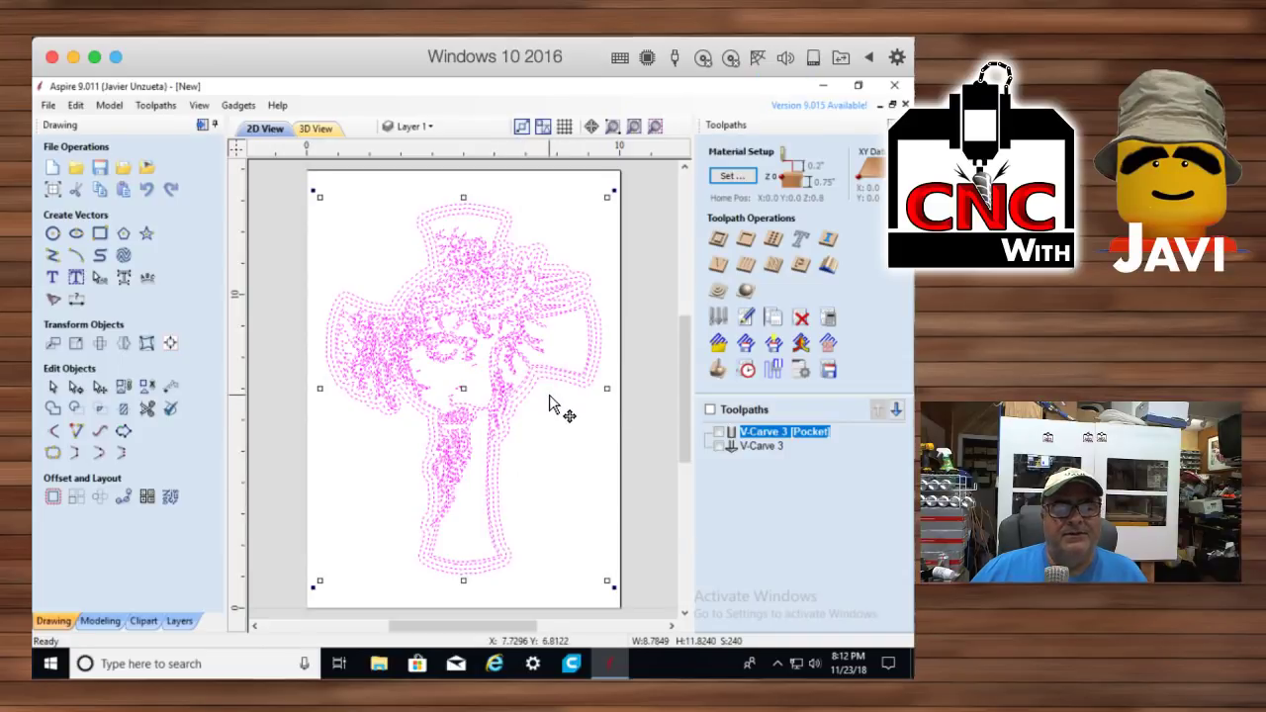
pyautogui.scroll(6, 551, 381)
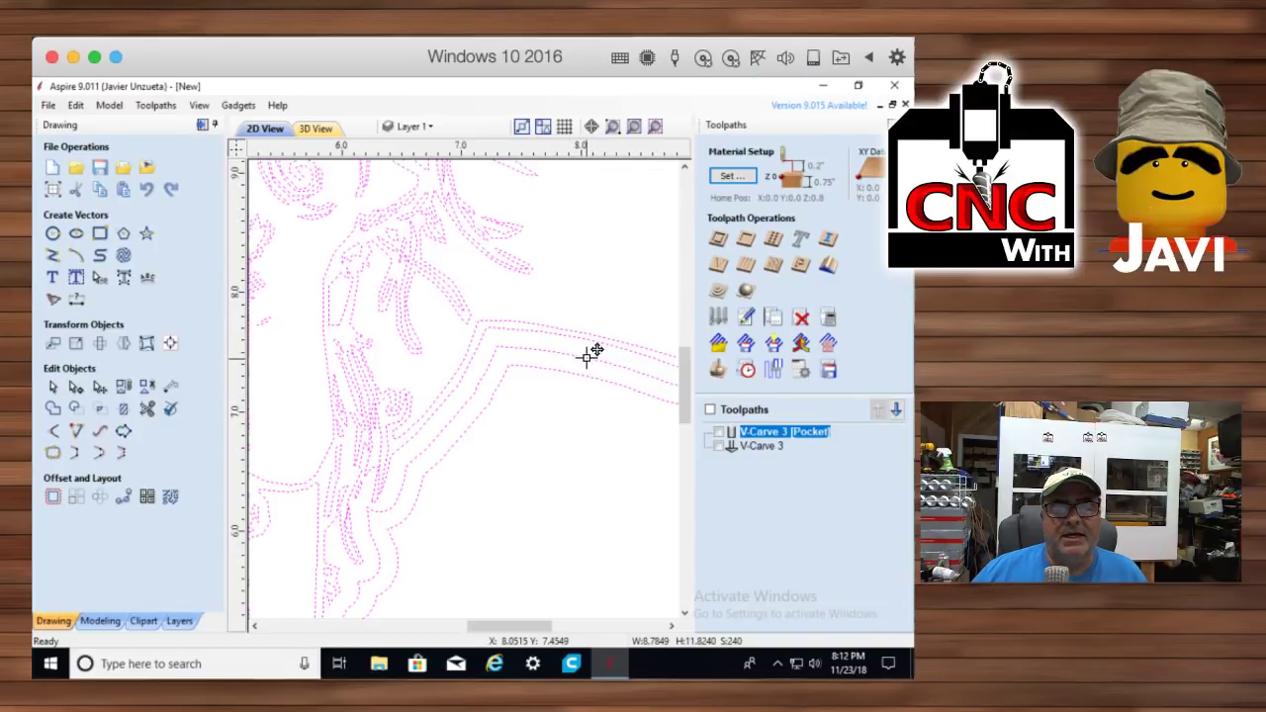
pyautogui.click(576, 417)
pyautogui.click(579, 359)
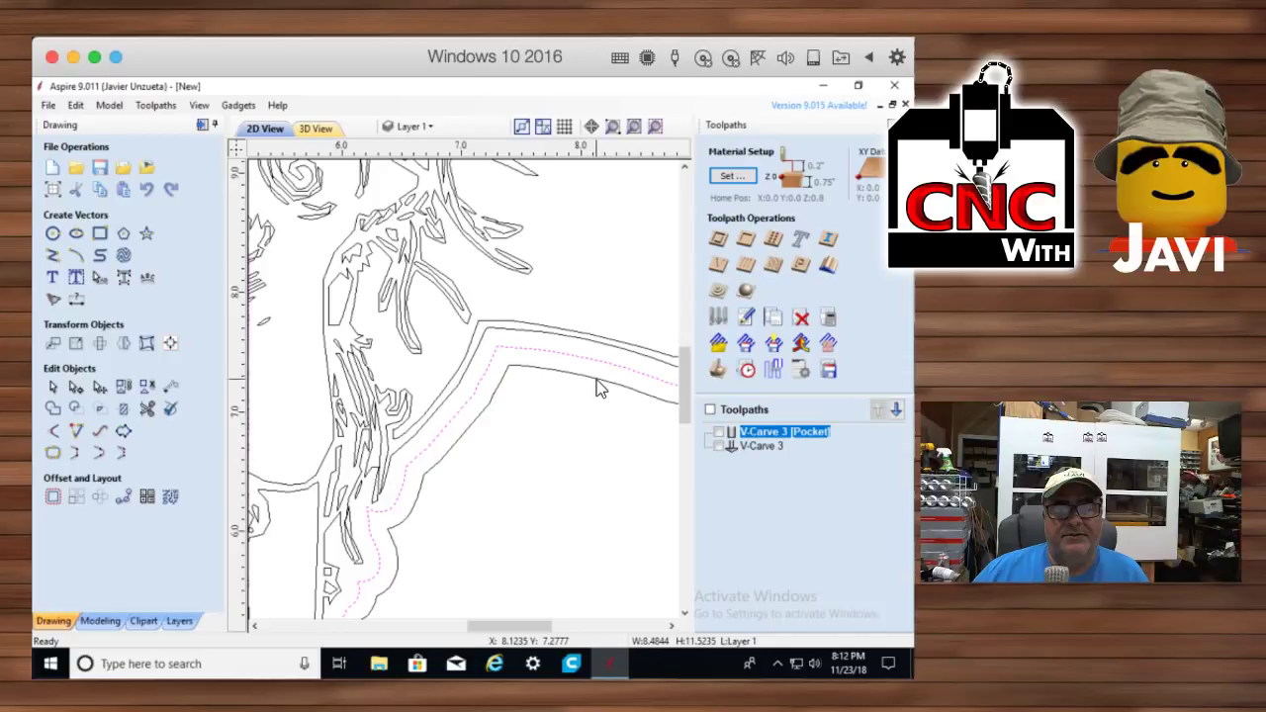
pyautogui.click(596, 380)
pyautogui.keyDown('shift'); pyautogui.click(582, 357); pyautogui.keyUp('shift')
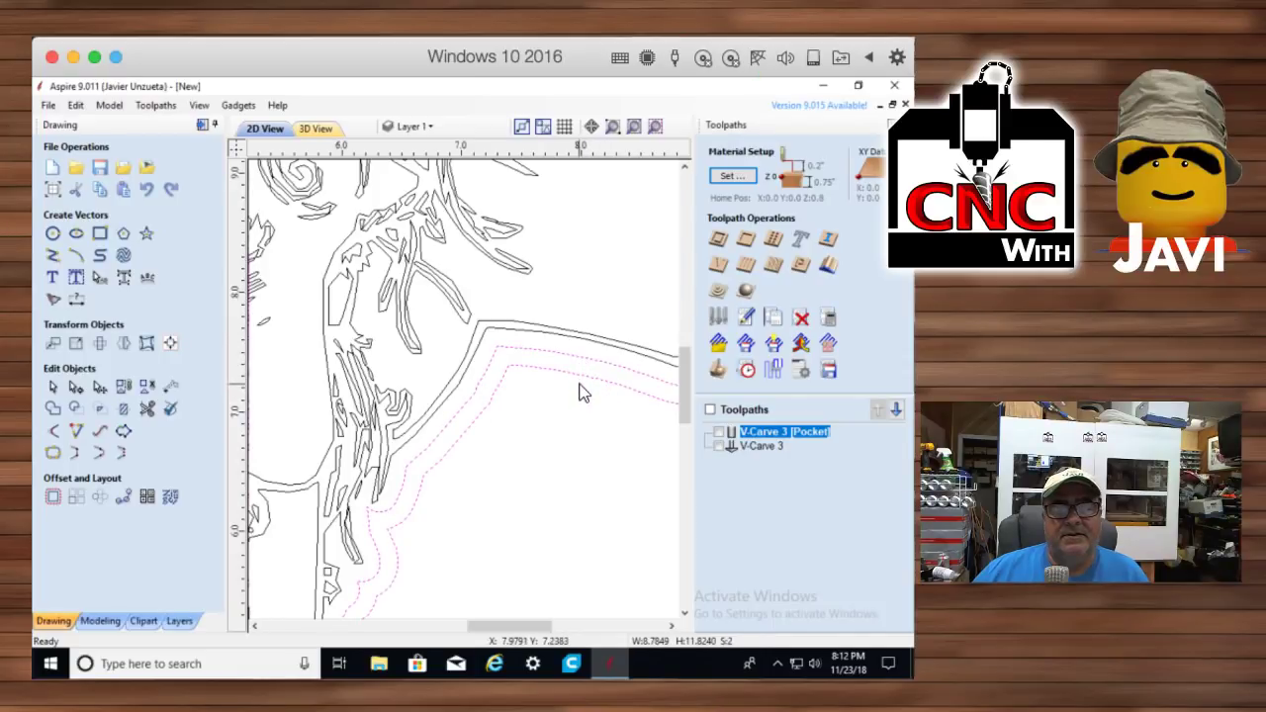
pyautogui.click(582, 386)
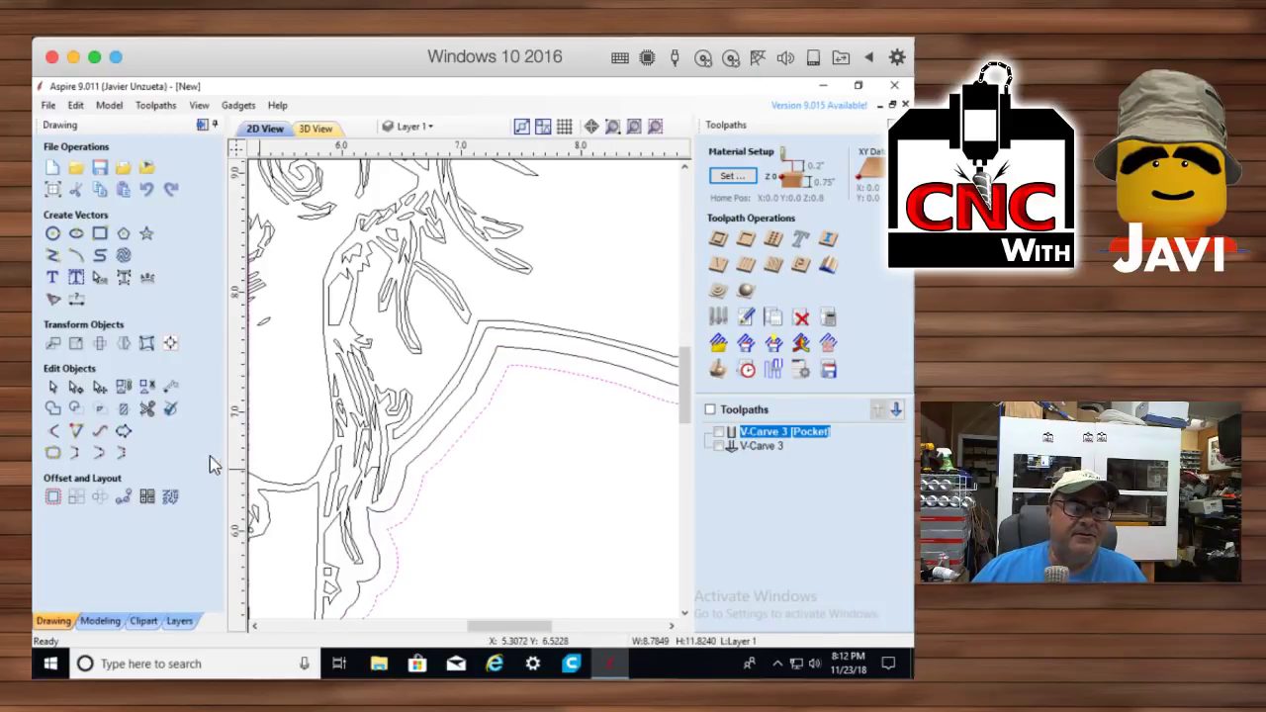
pyautogui.click(52, 497)
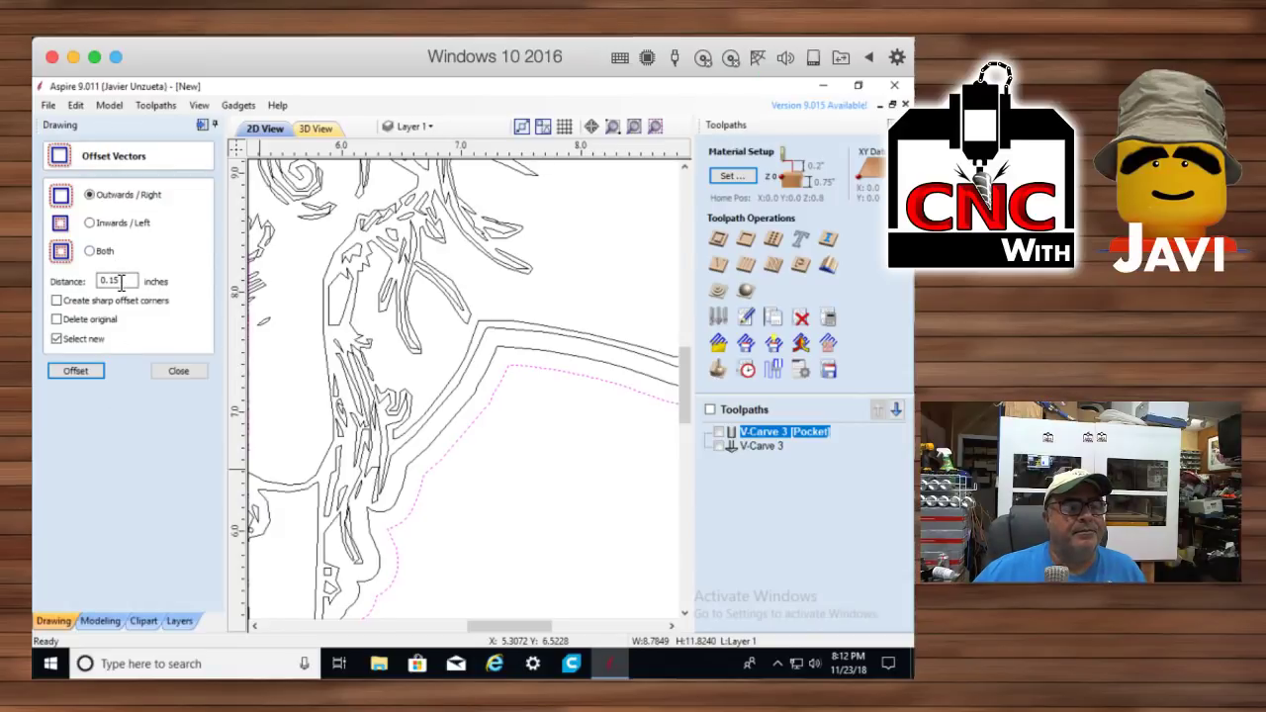
pyautogui.moveTo(121, 282); pyautogui.dragTo(86, 284)
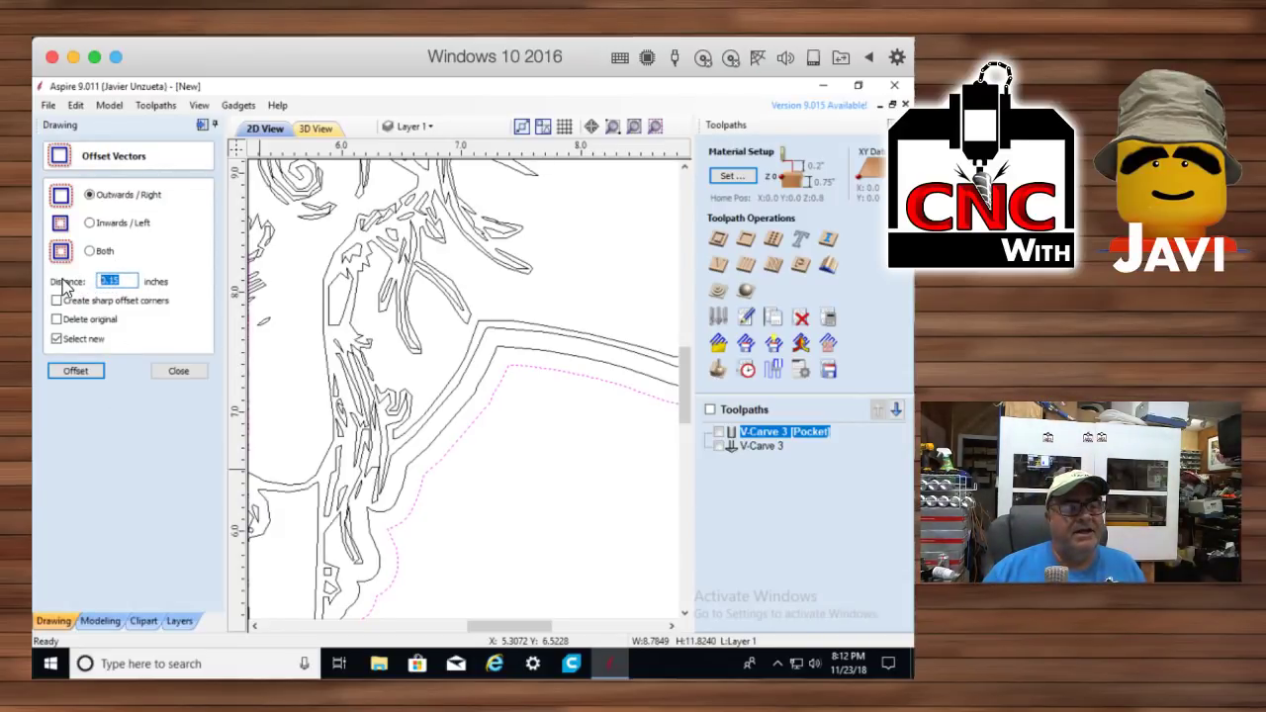
pyautogui.write('.1')
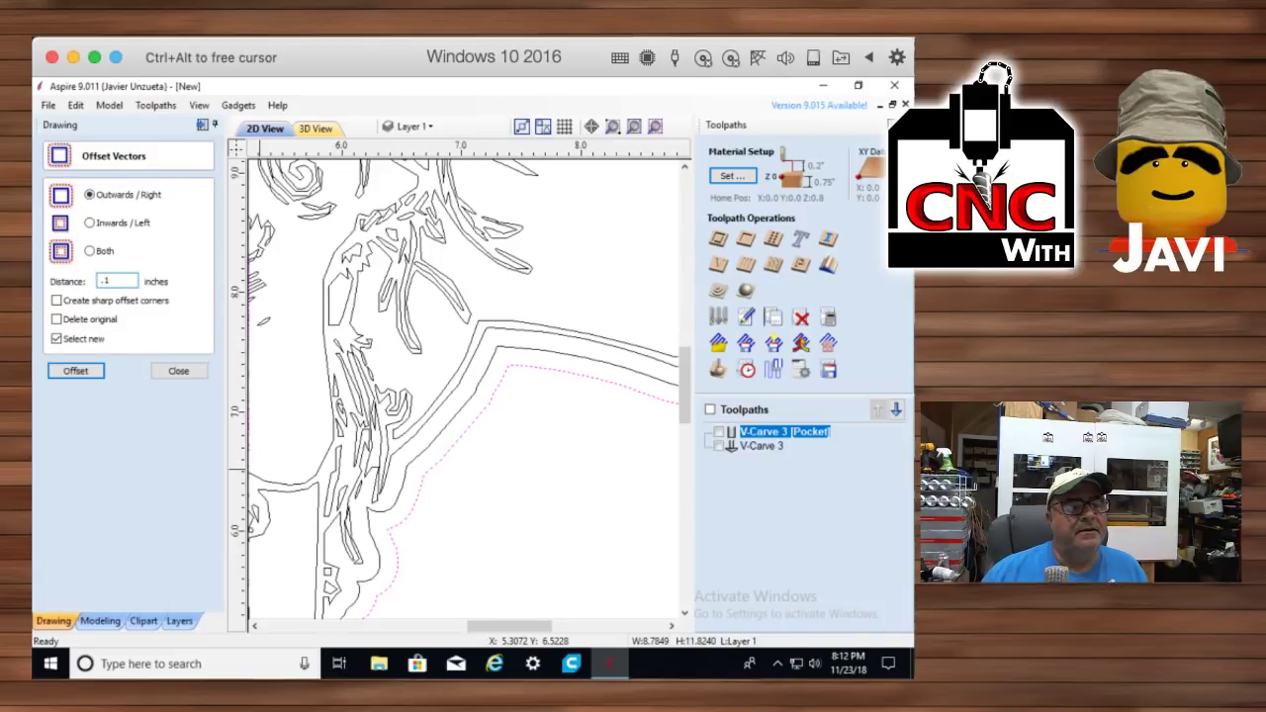
pyautogui.click(109, 228)
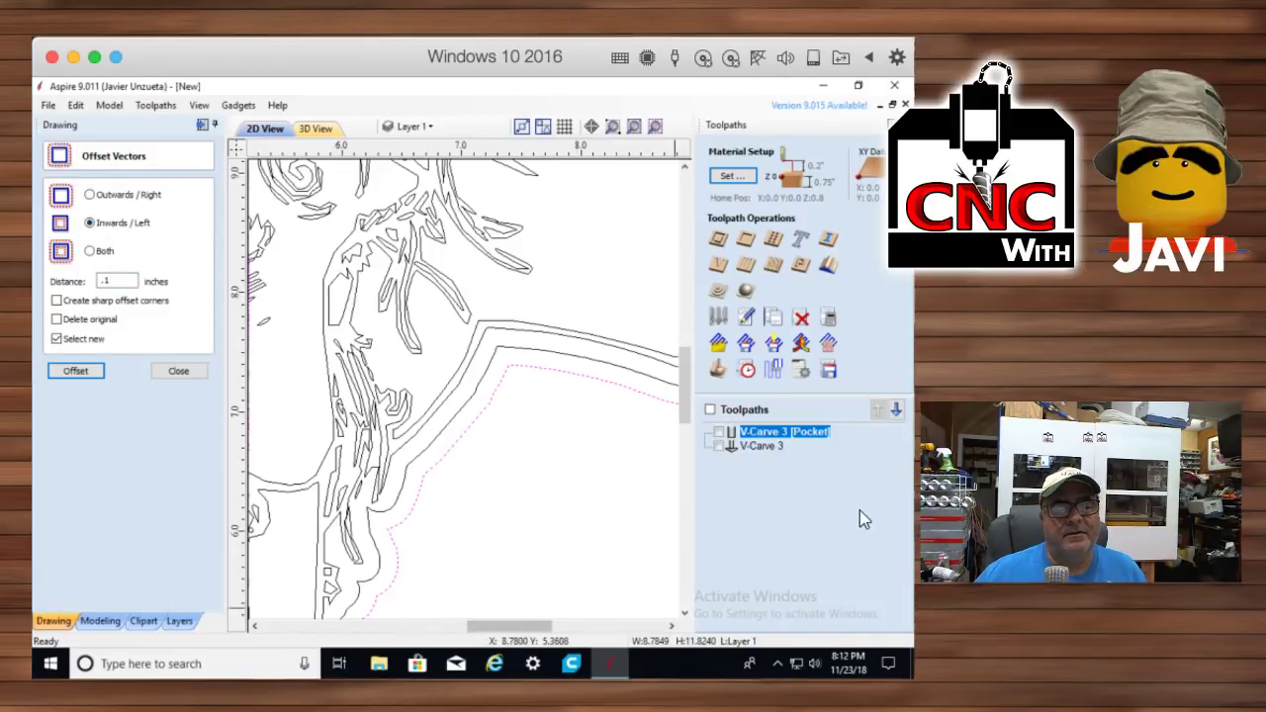
pyautogui.click(77, 372)
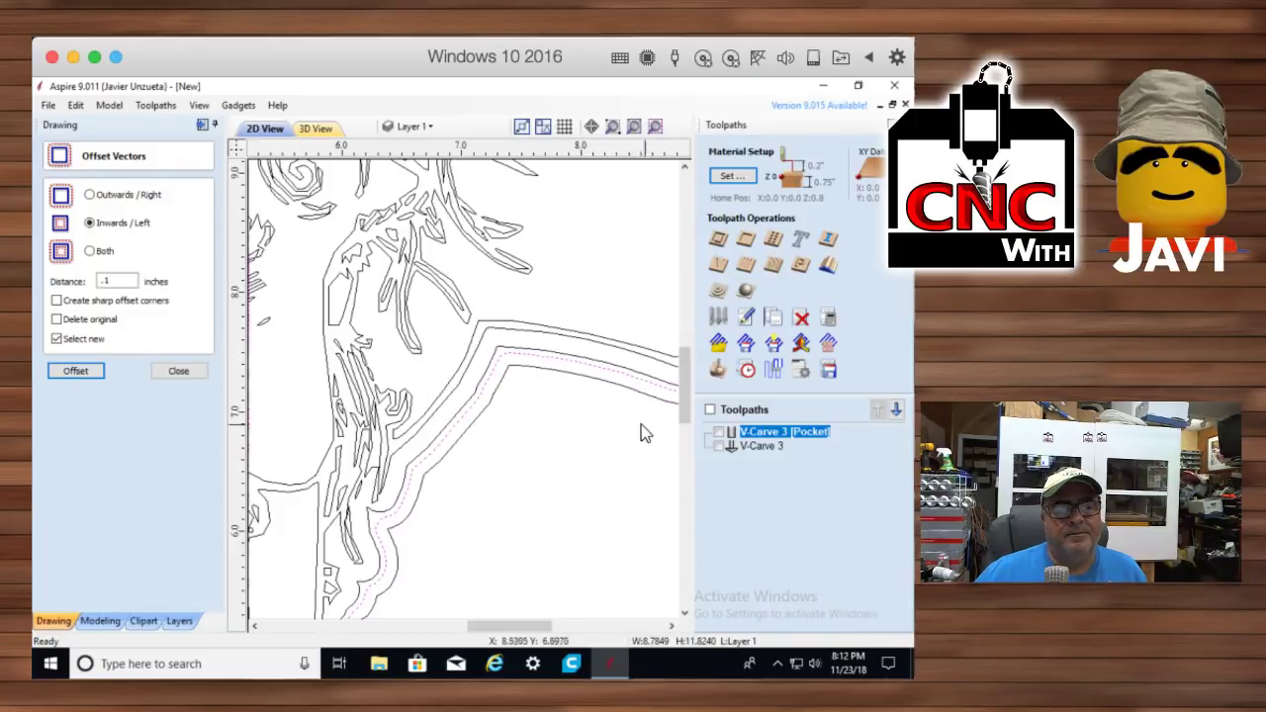
# Calculate an outside profile toolpath 0.75 inches deep with the 0.25 inch end mill along the new inward offset outline
pyautogui.click(722, 240)
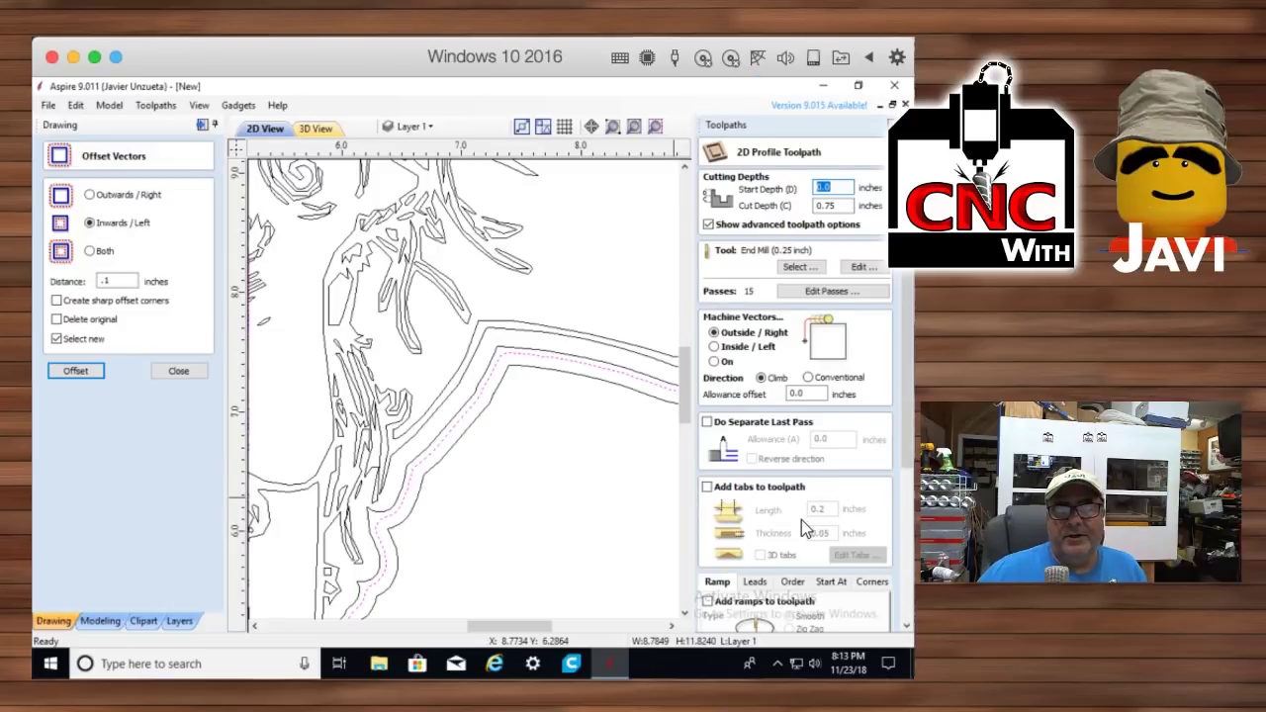
pyautogui.scroll(-5, 801, 522)
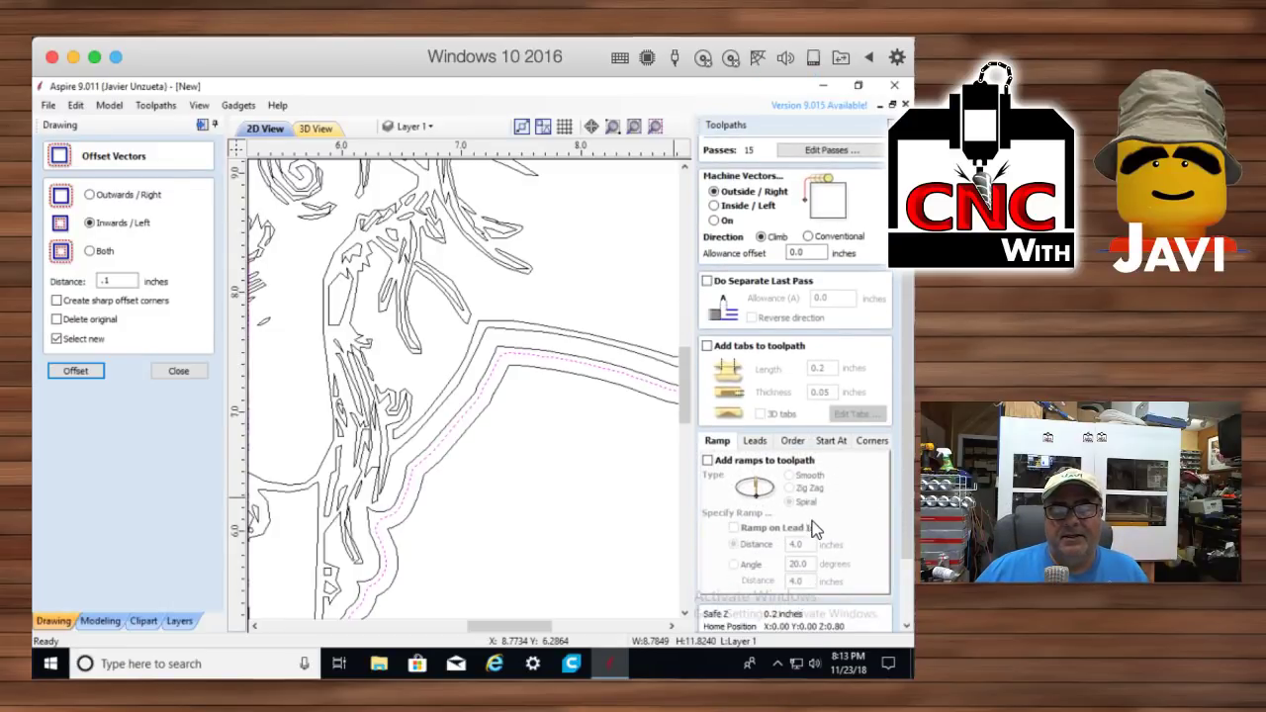
pyautogui.scroll(-4, 814, 524)
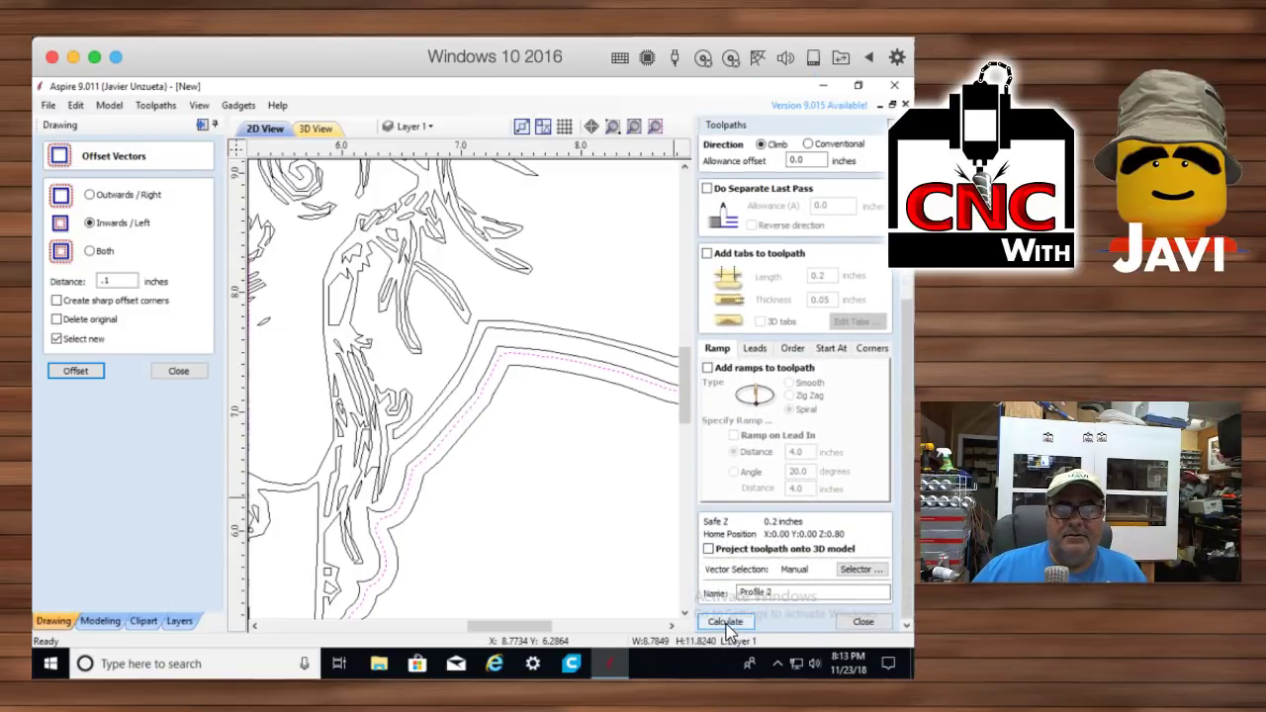
pyautogui.click(726, 623)
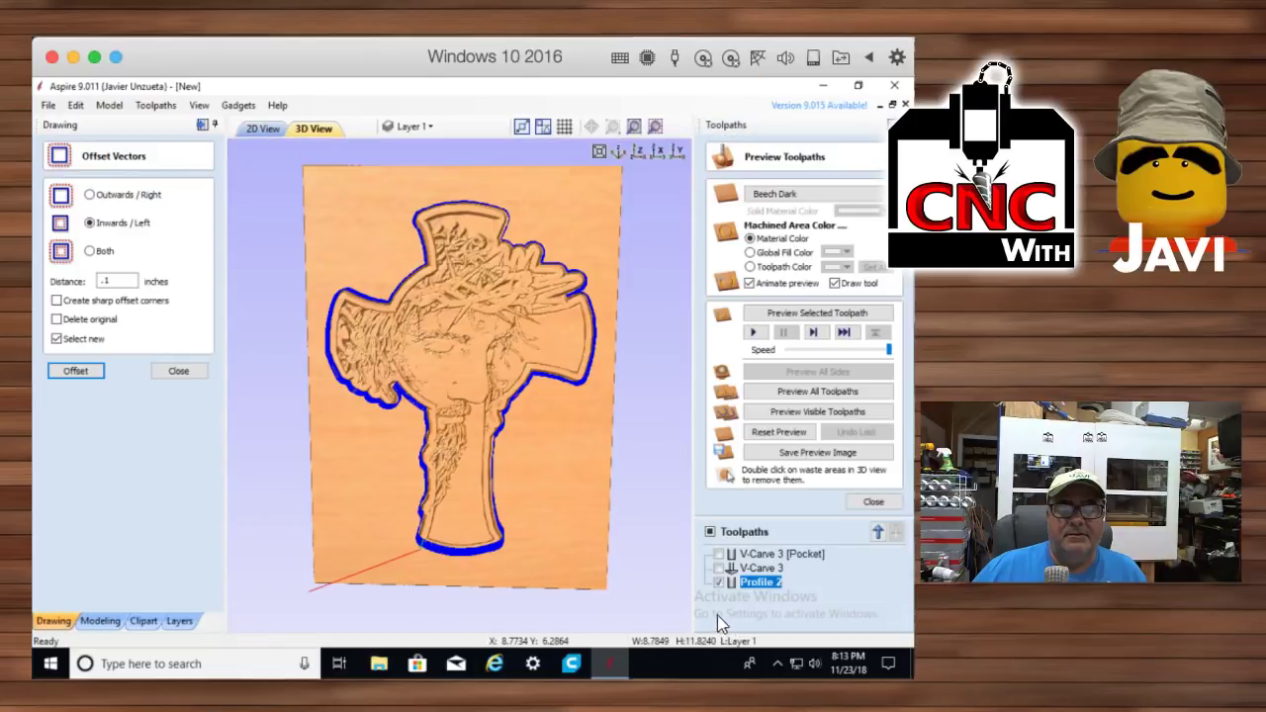
# Reset the preview, simulate all toolpaths including the cutout profile, and examine the face and crown of thorns up close
pyautogui.click(776, 431)
pyautogui.click(797, 395)
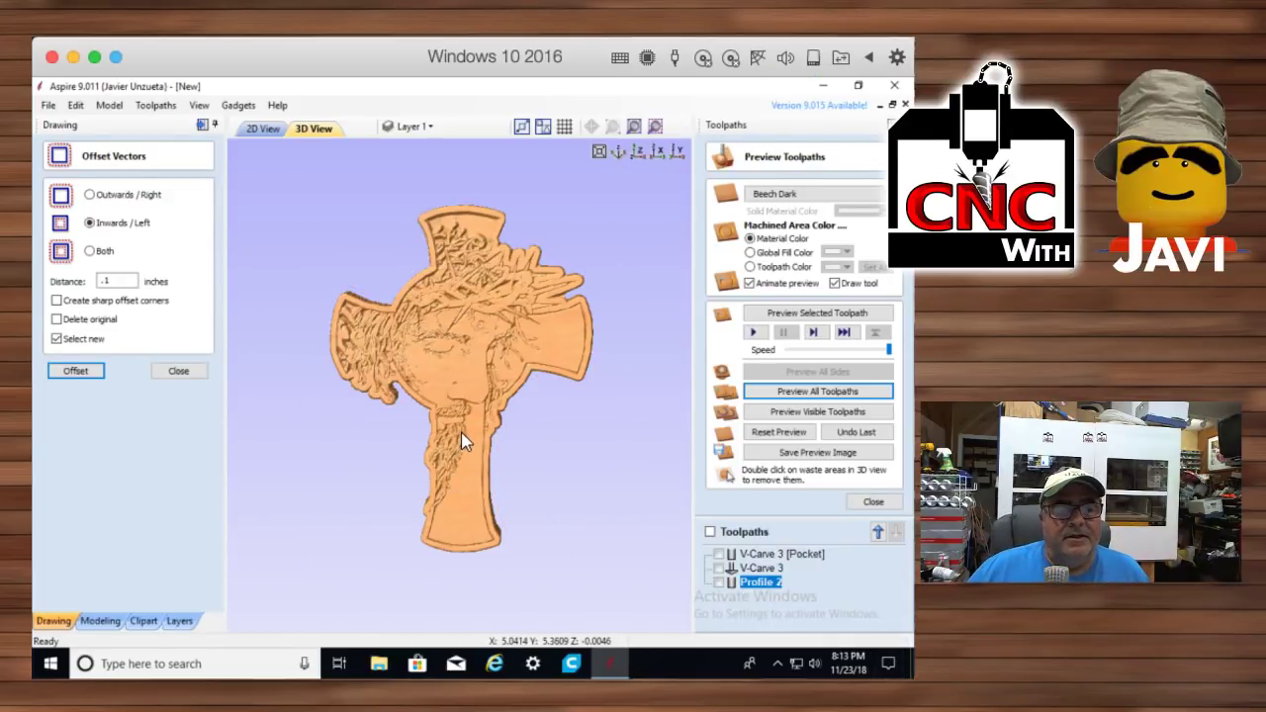
pyautogui.moveTo(461, 432); pyautogui.dragTo(472, 319)
pyautogui.scroll(5, 441, 406)
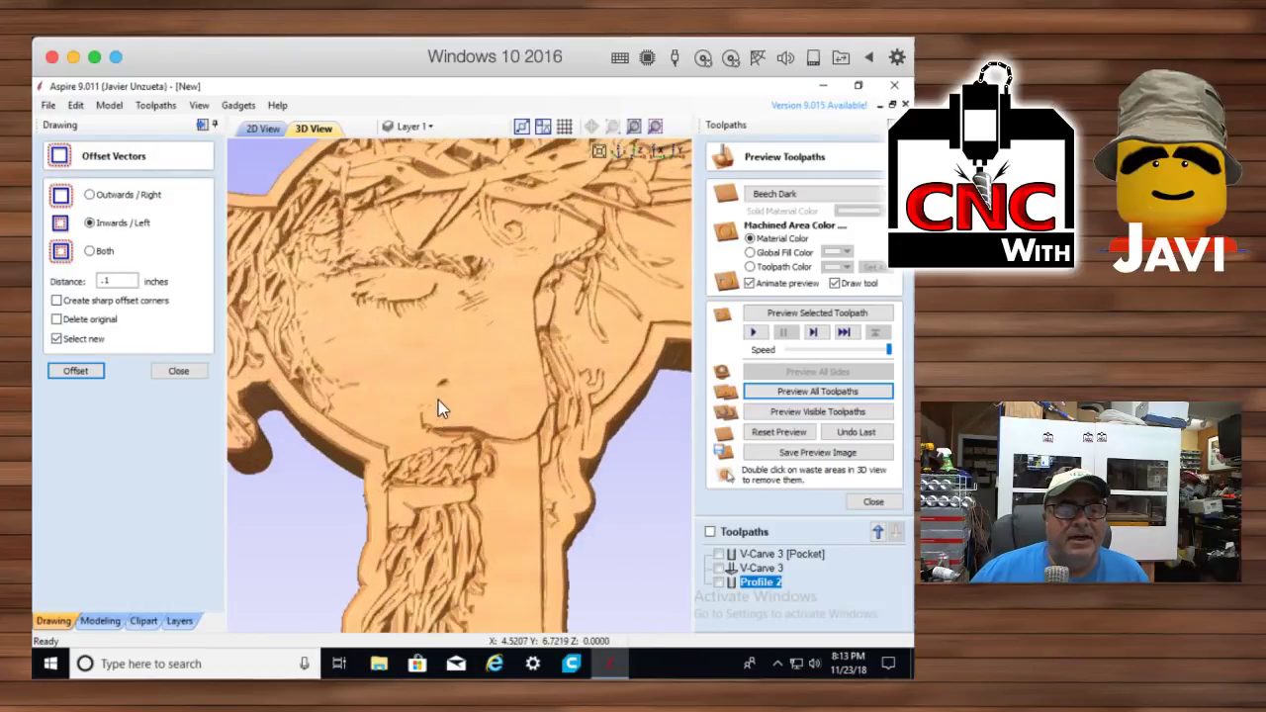
pyautogui.scroll(3, 452, 404)
pyautogui.scroll(2, 497, 411)
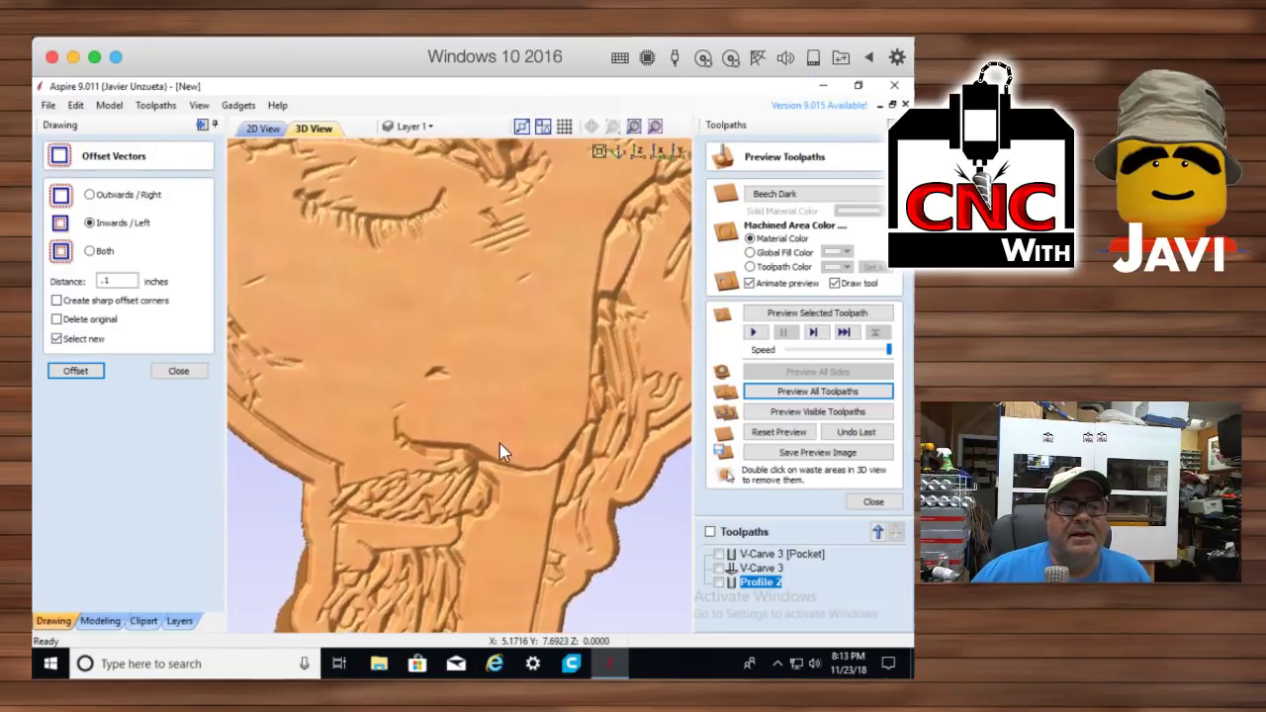
pyautogui.moveTo(499, 445); pyautogui.dragTo(509, 386)
pyautogui.moveTo(470, 212); pyautogui.dragTo(489, 619)
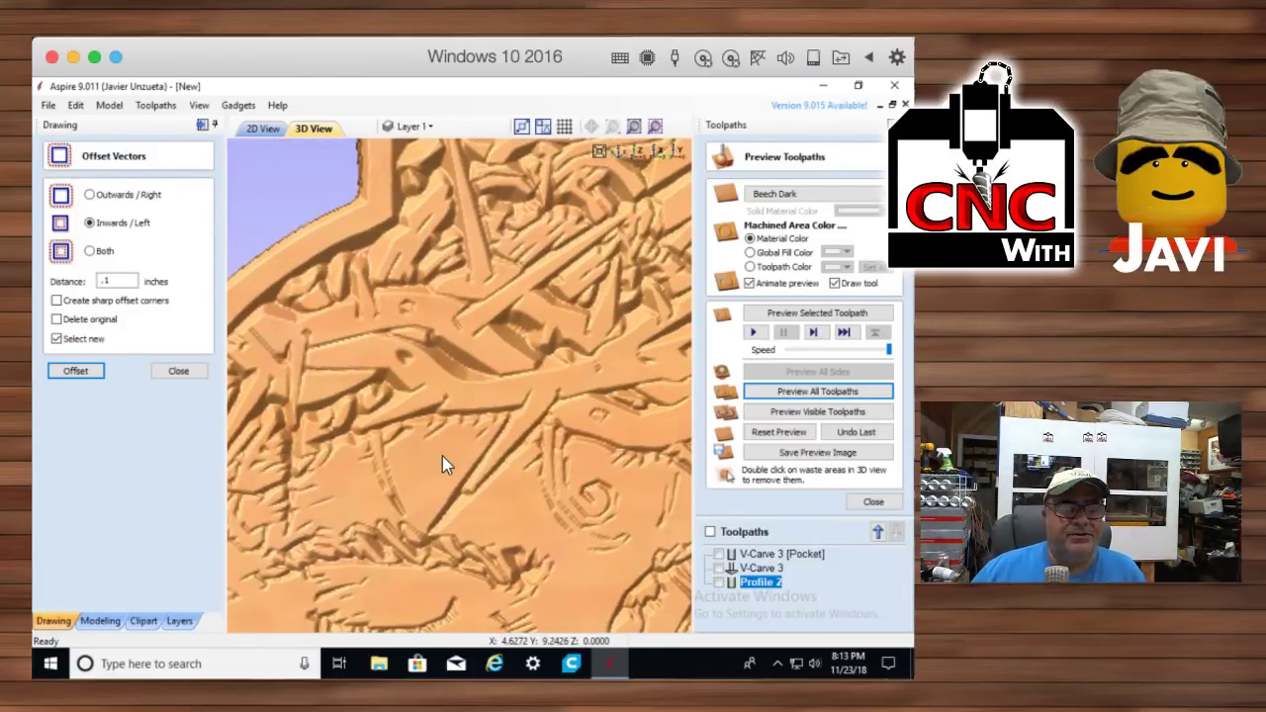
pyautogui.scroll(-4, 442, 460)
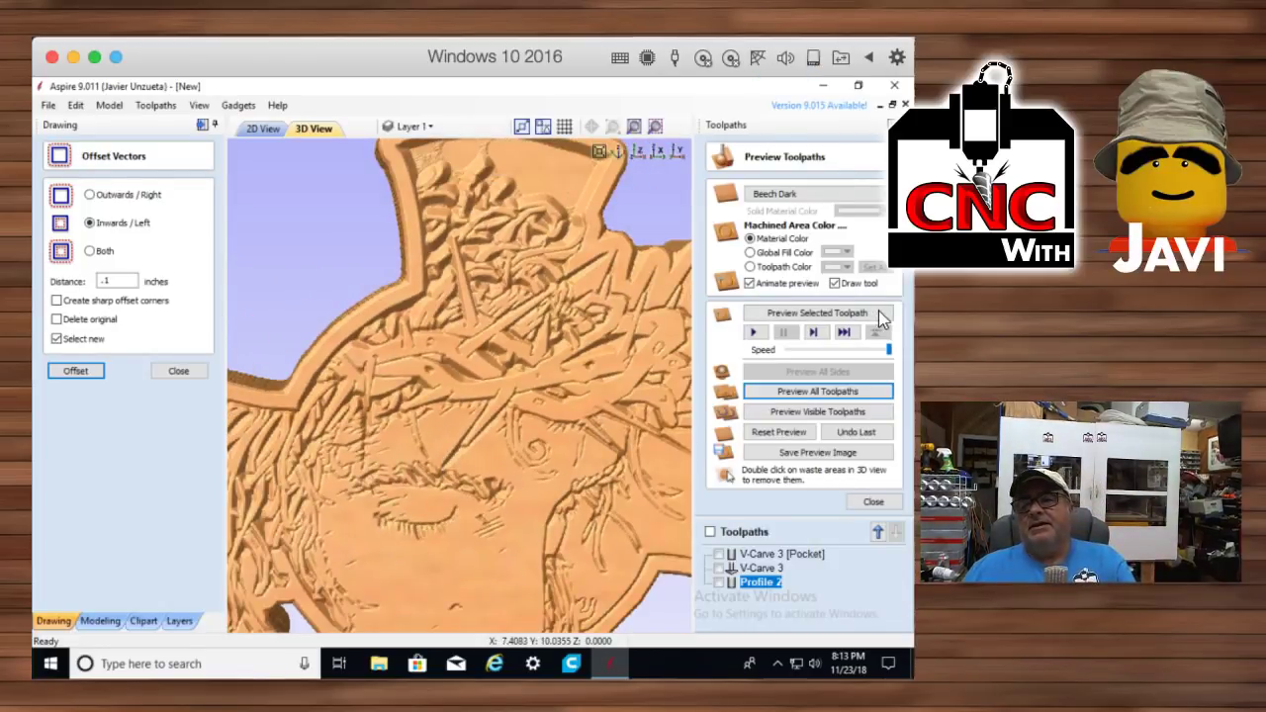
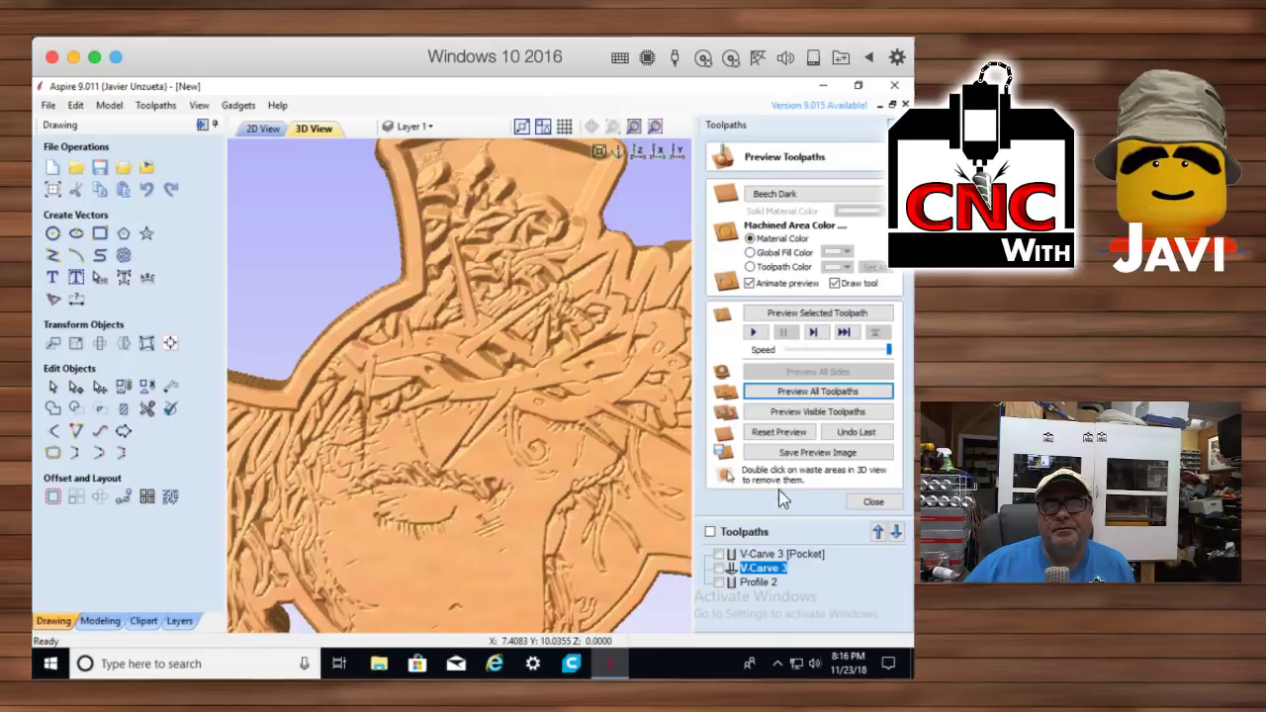
# Recalculate the V-Carve 3 toolpath with a 0.05 inch start depth and 0.1 inch flat depth, and simulate all toolpaths from a reset preview
pyautogui.doubleClick(776, 571)
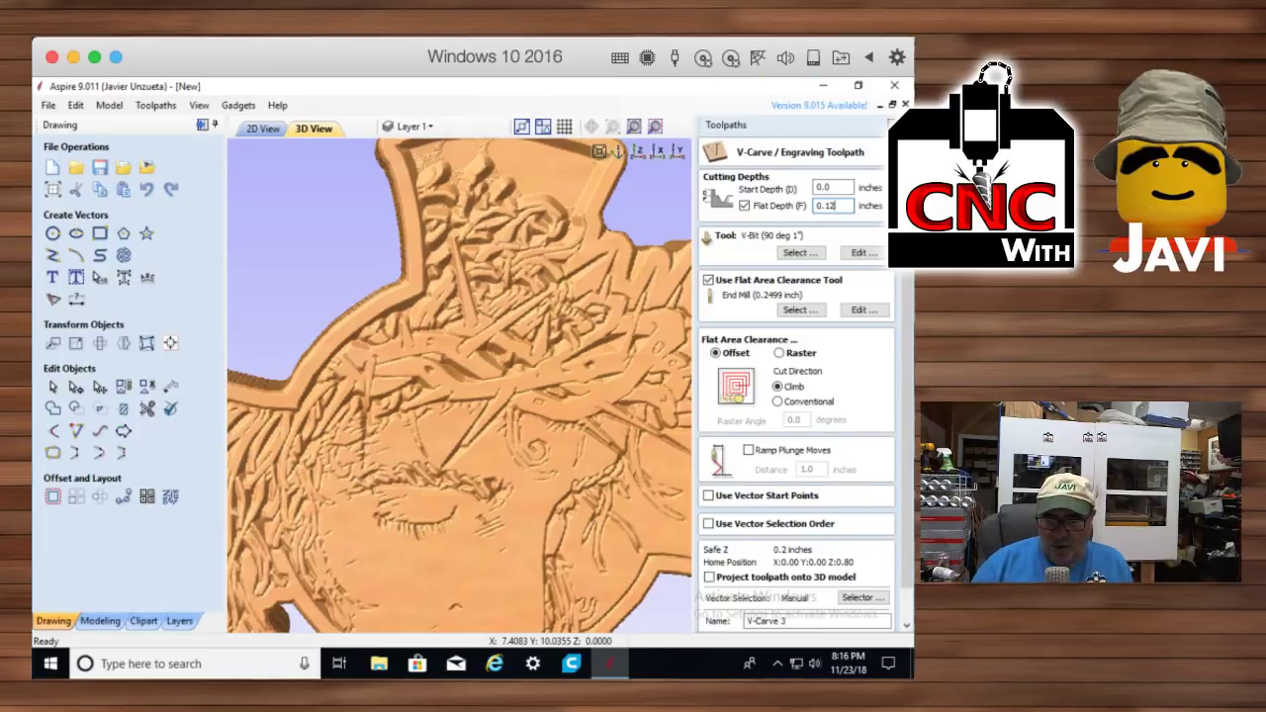
pyautogui.write('2')
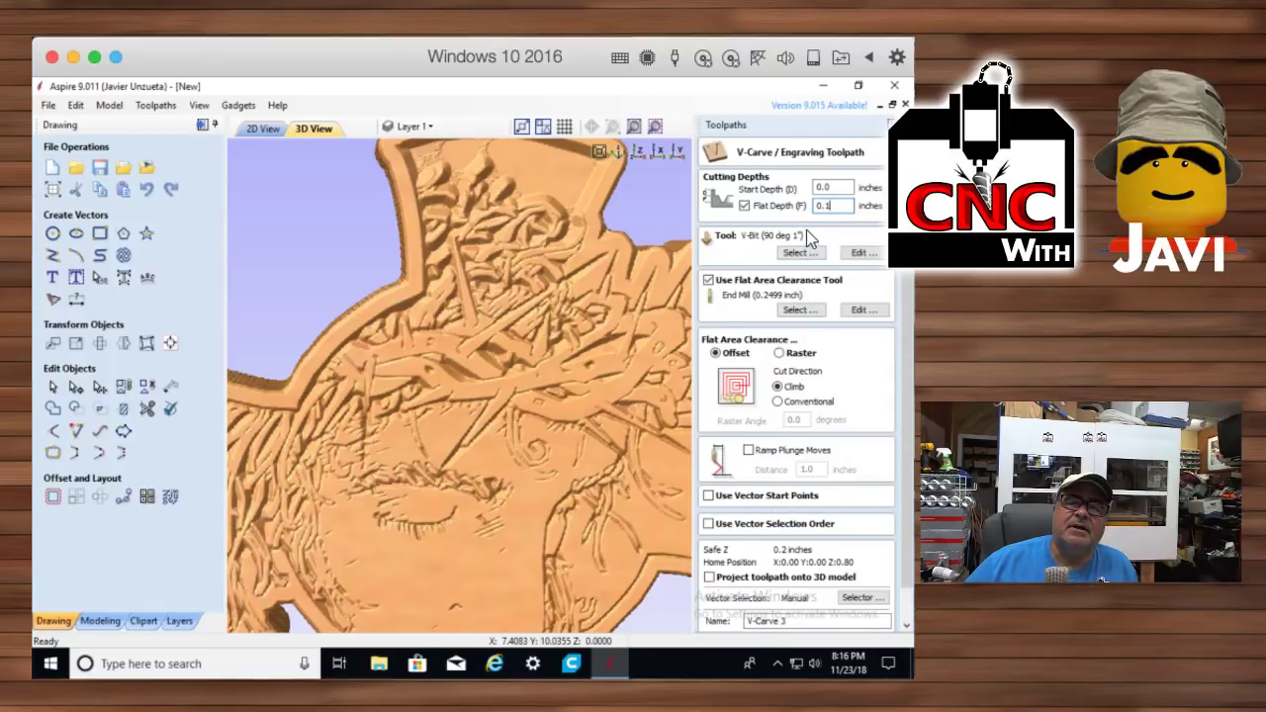
pyautogui.moveTo(826, 186); pyautogui.dragTo(875, 196)
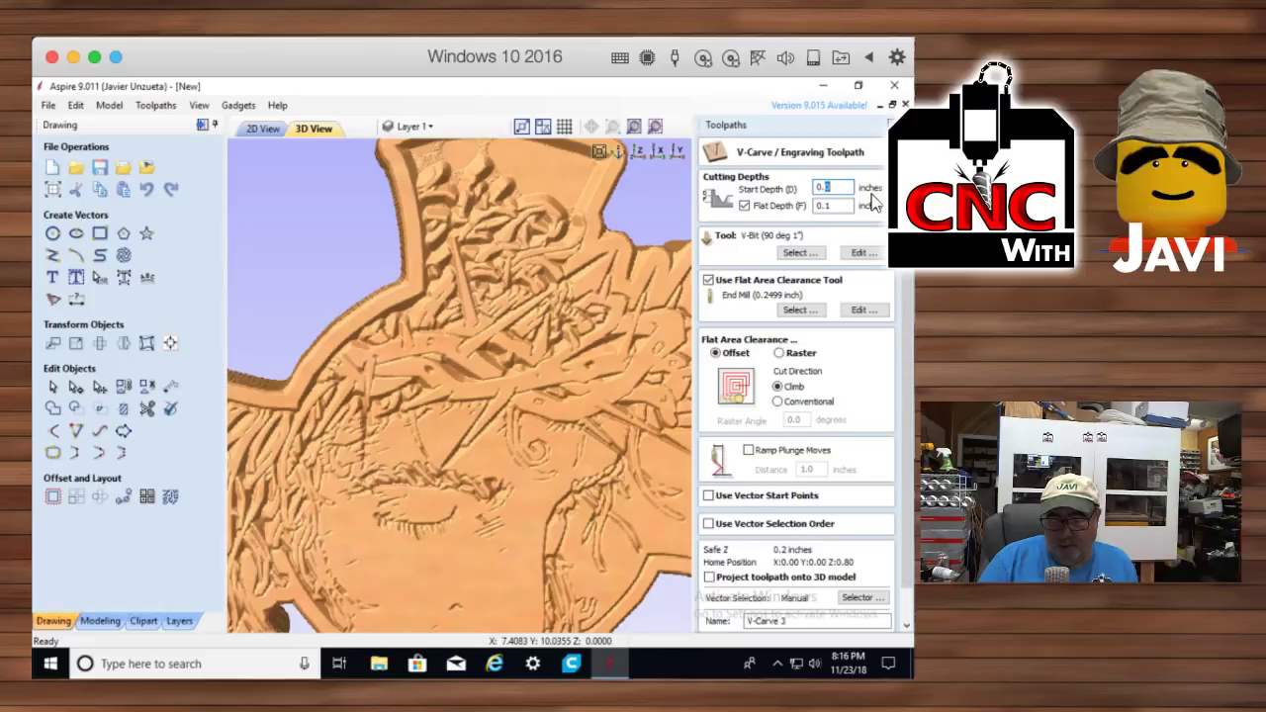
pyautogui.press('BackSpace')
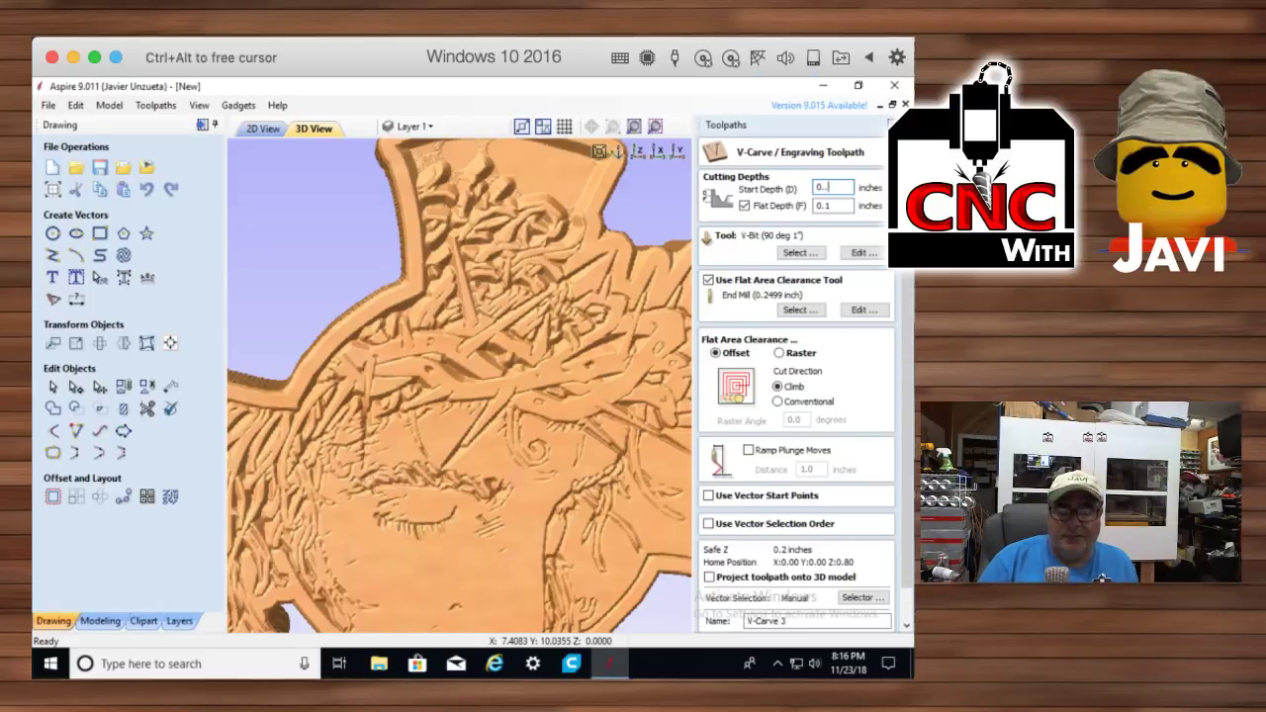
pyautogui.write('05')
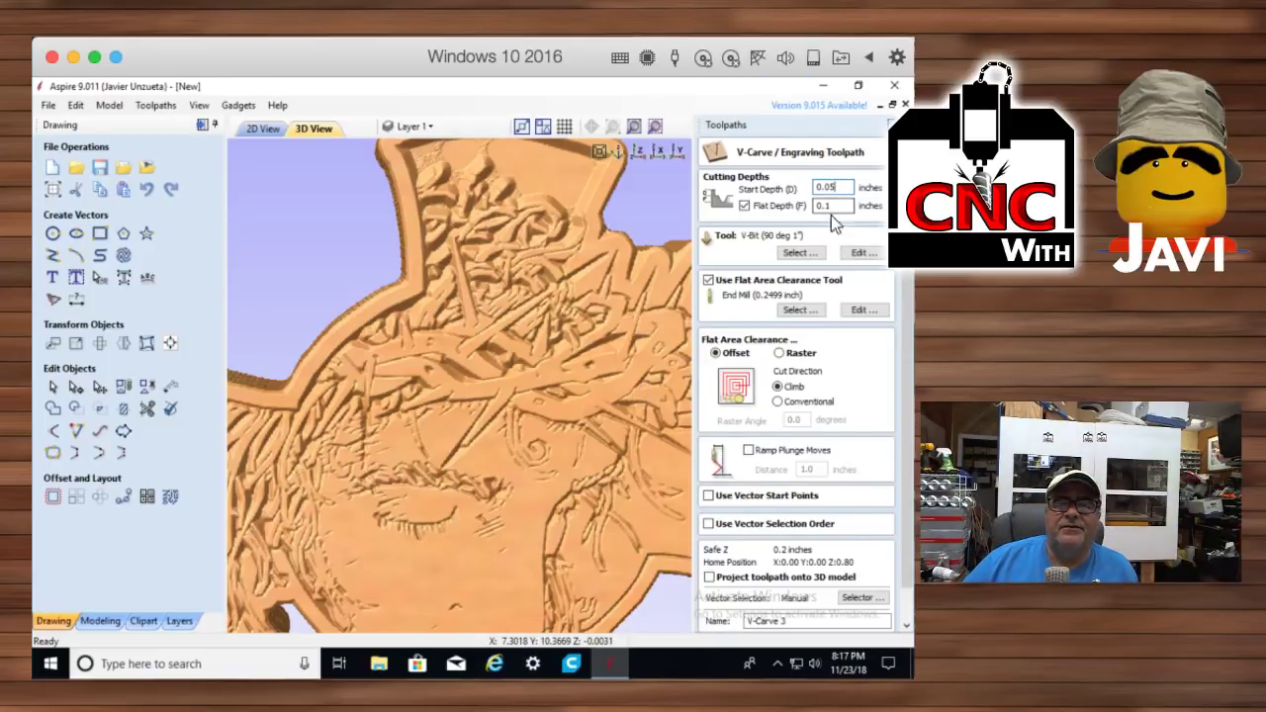
pyautogui.scroll(-2, 722, 584)
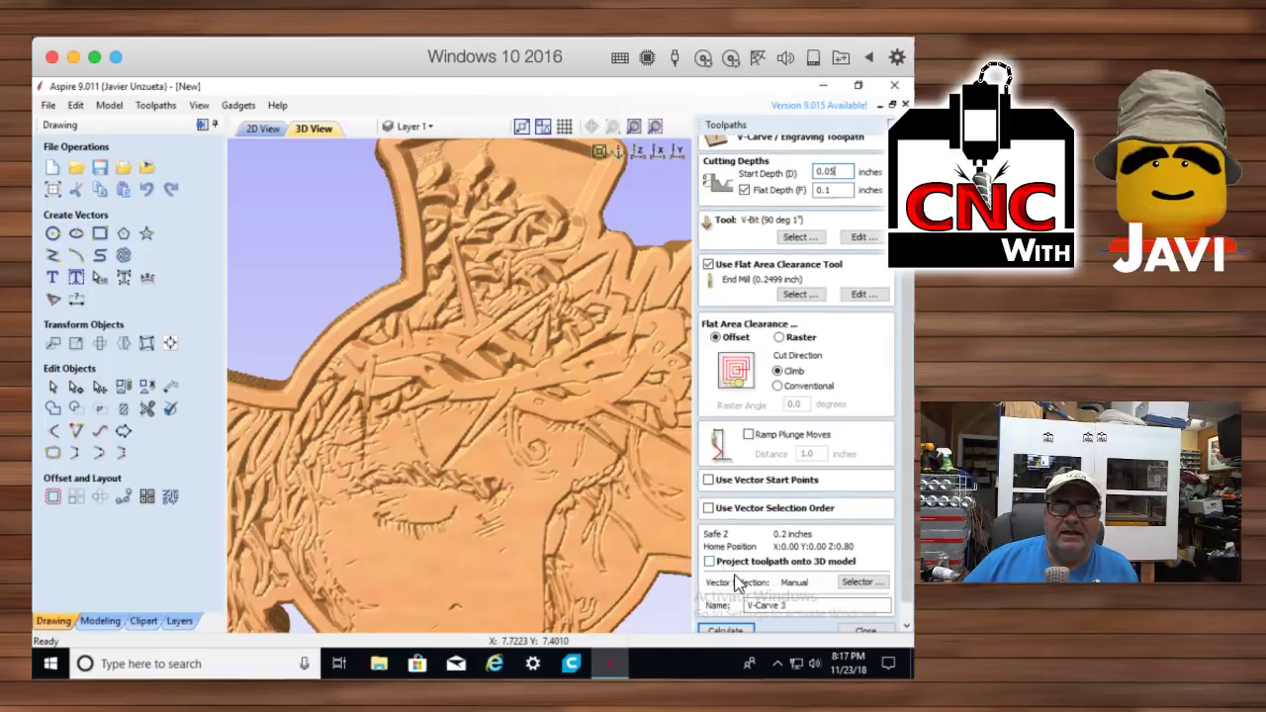
pyautogui.click(748, 610)
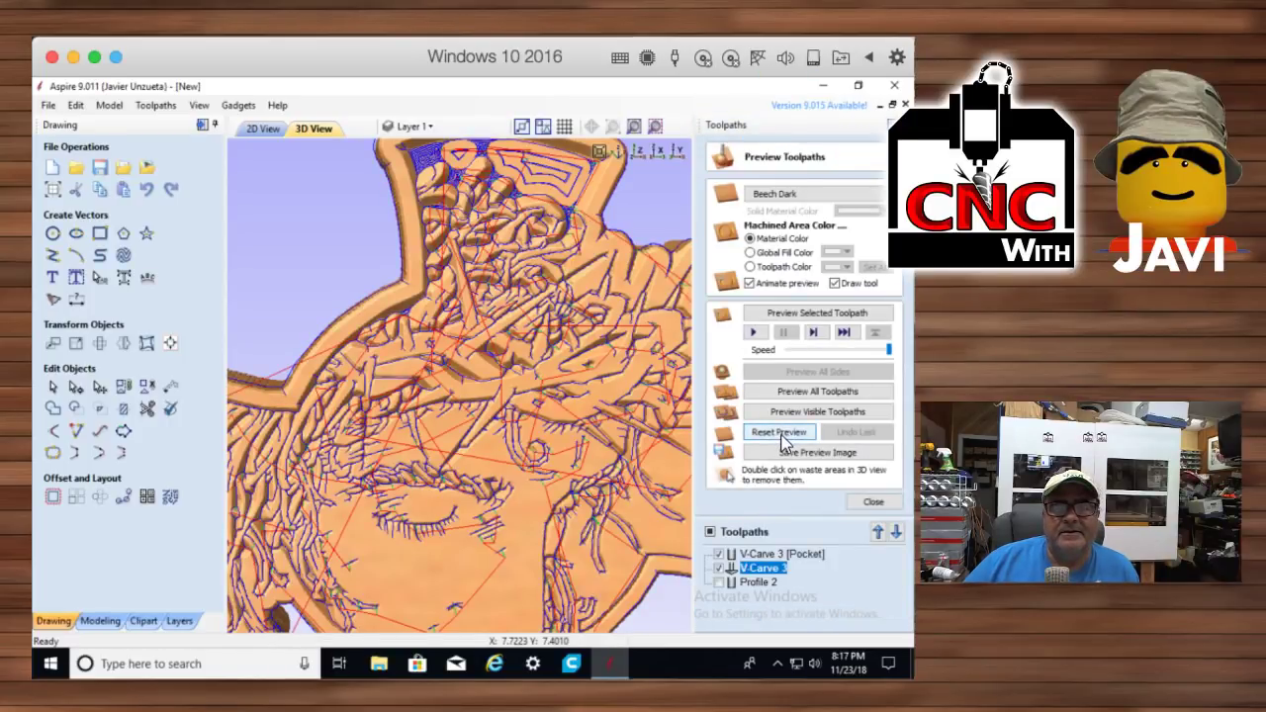
pyautogui.click(780, 435)
pyautogui.click(786, 390)
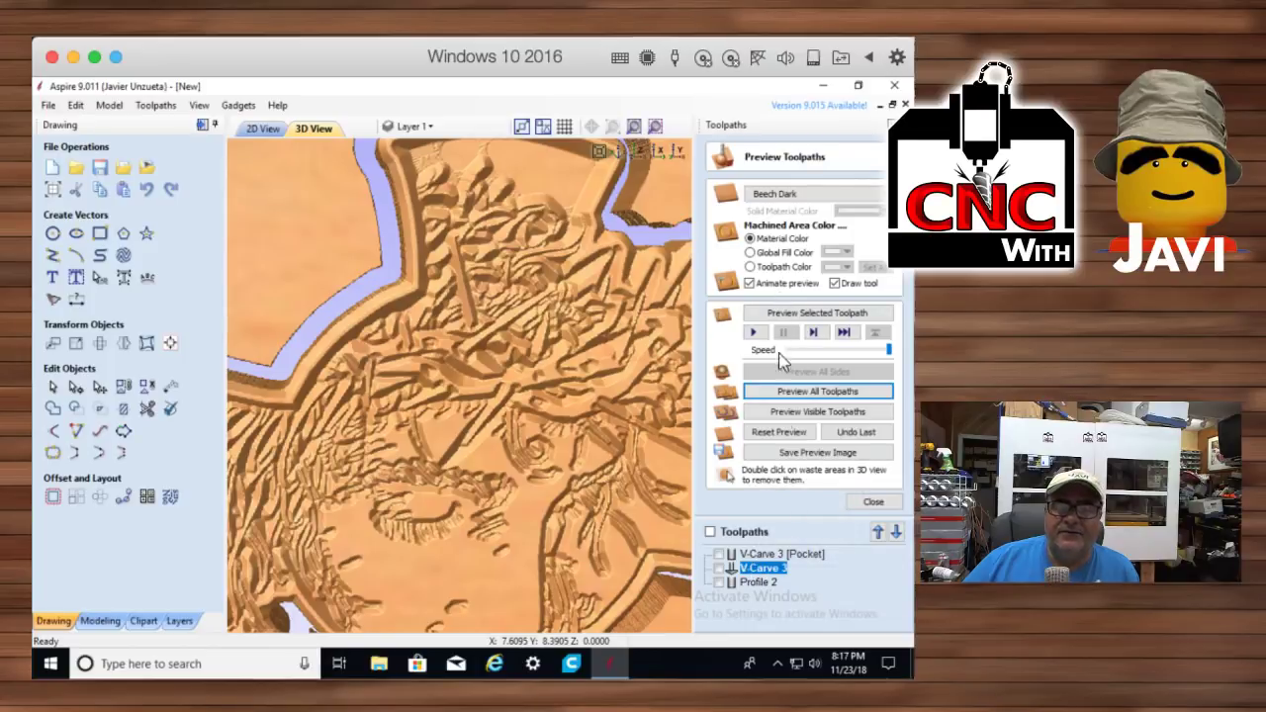
# Select only the outermost outline of the cross in the 2D drawing and leave the toolpath preview
pyautogui.click(264, 128)
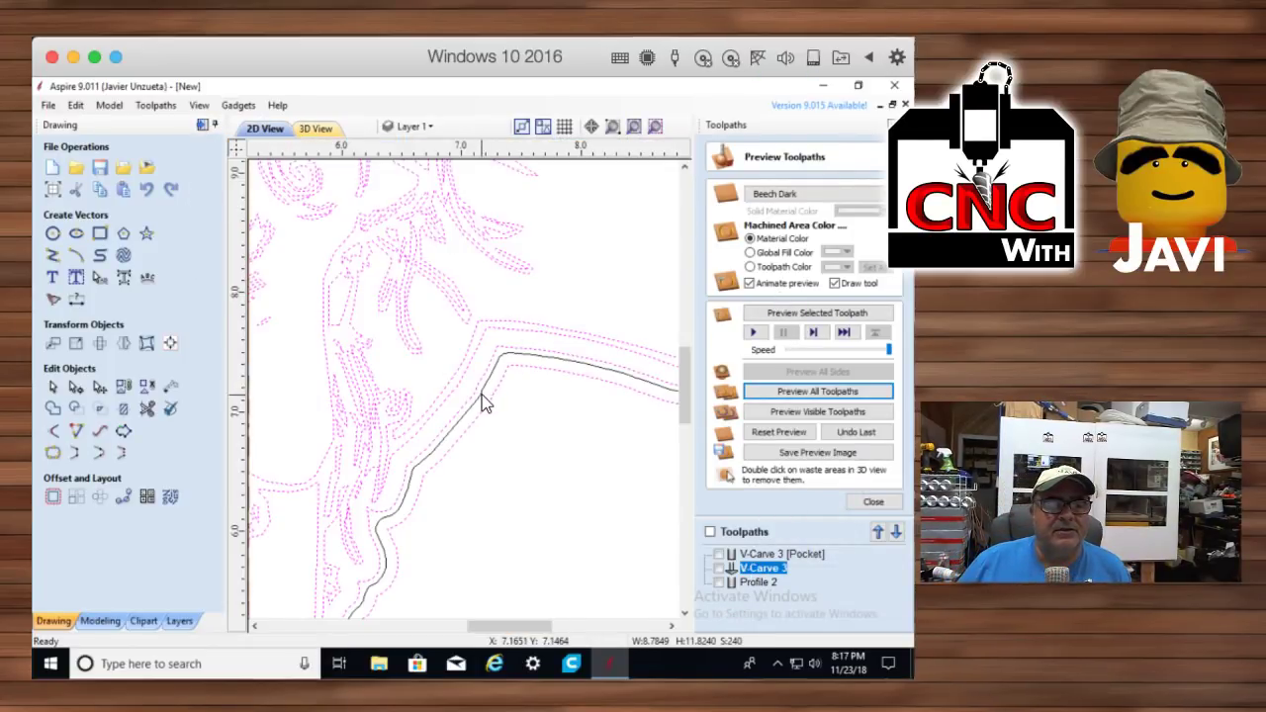
pyautogui.click(475, 473)
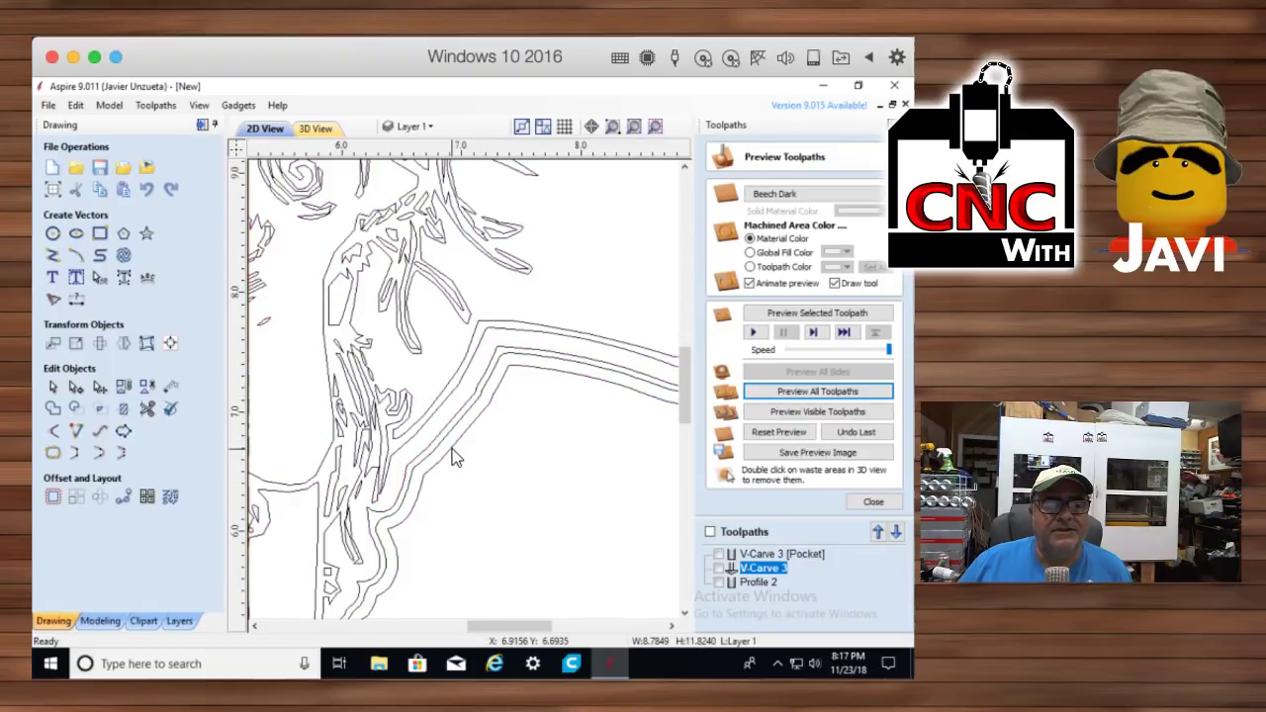
pyautogui.click(447, 447)
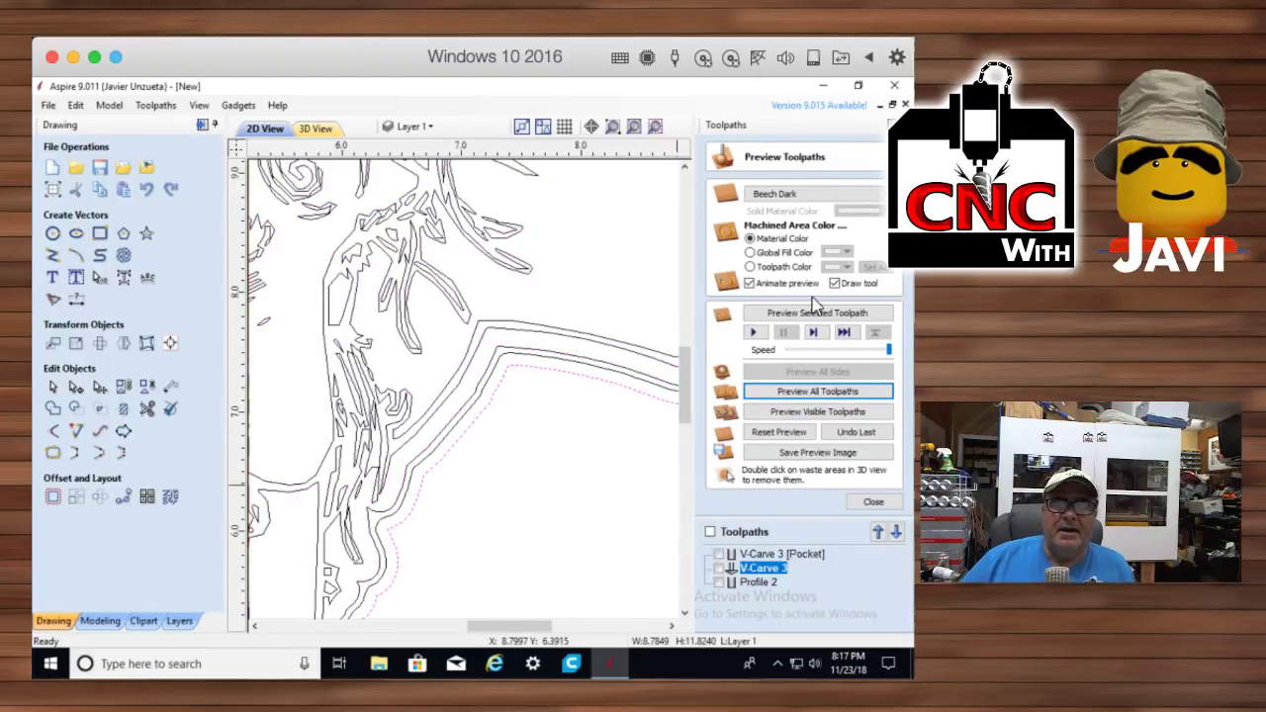
pyautogui.click(871, 503)
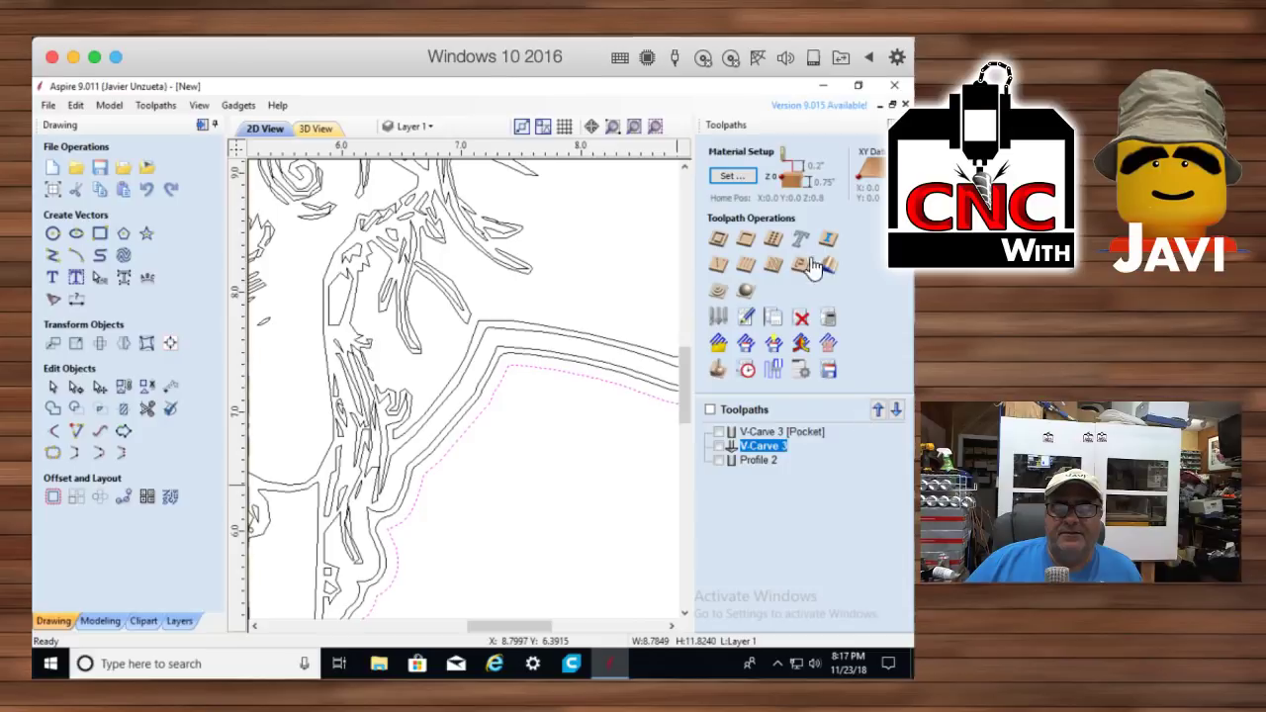
# Calculate a pocket toolpath 0.05 inches deep with the 0.5 inch end mill inside the selected outline, and place it ahead of Profile 2
pyautogui.click(745, 242)
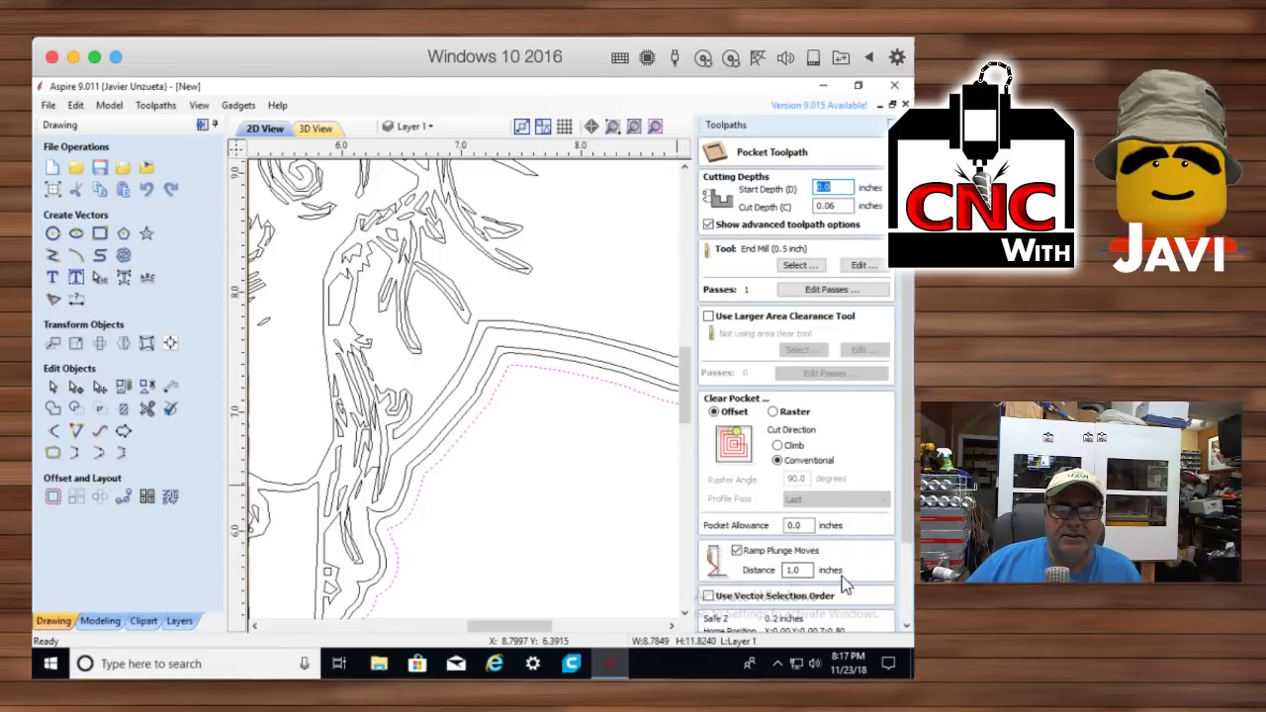
pyautogui.scroll(-1, 765, 585)
pyautogui.scroll(-4, 765, 580)
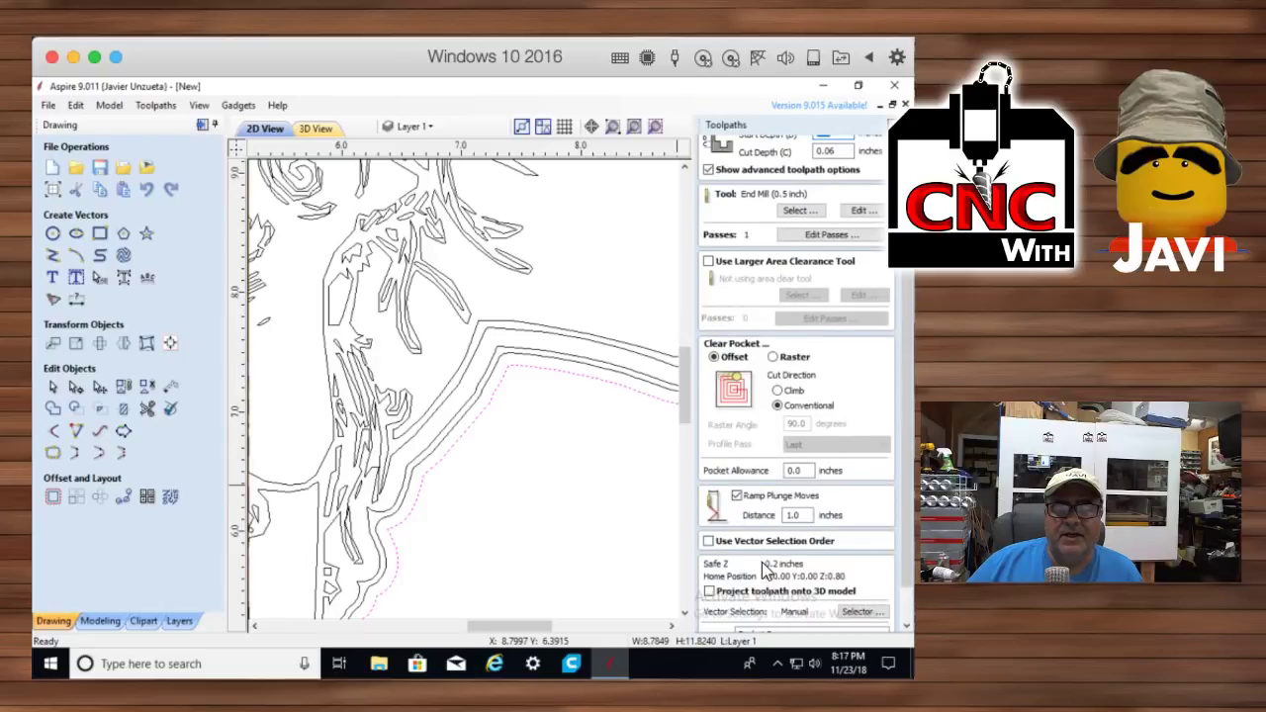
pyautogui.scroll(3, 781, 570)
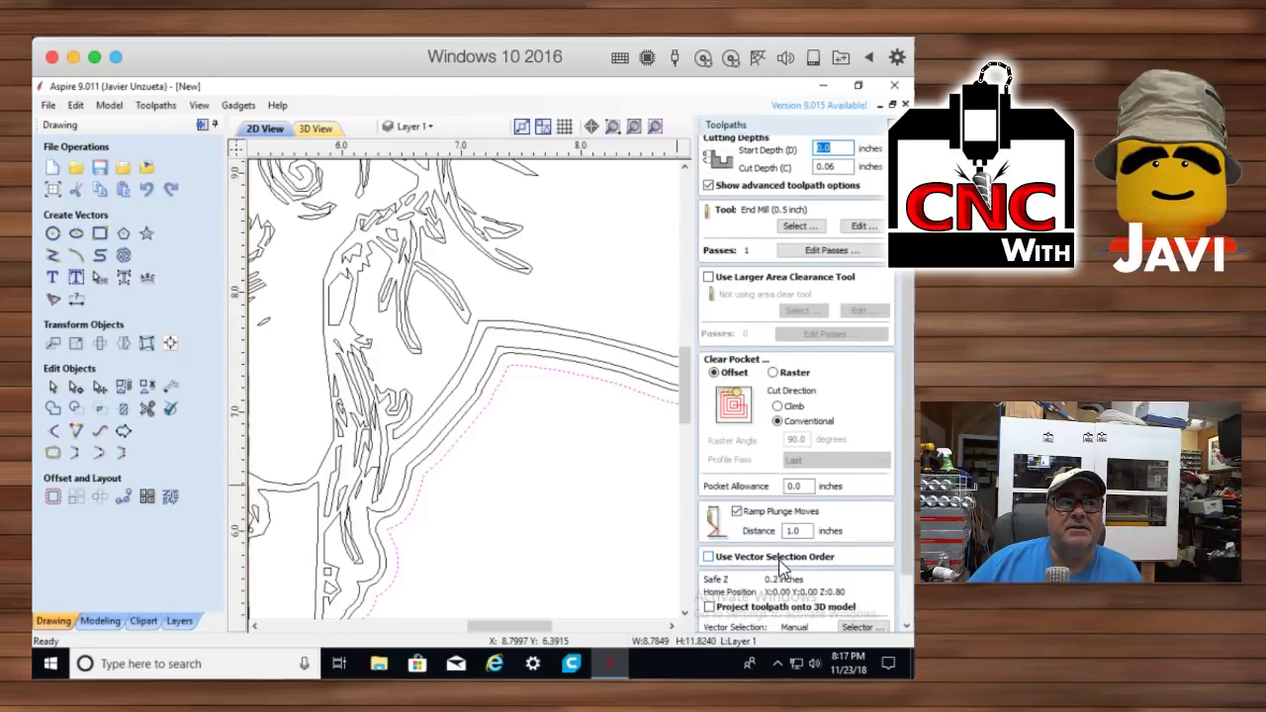
pyautogui.doubleClick(831, 166)
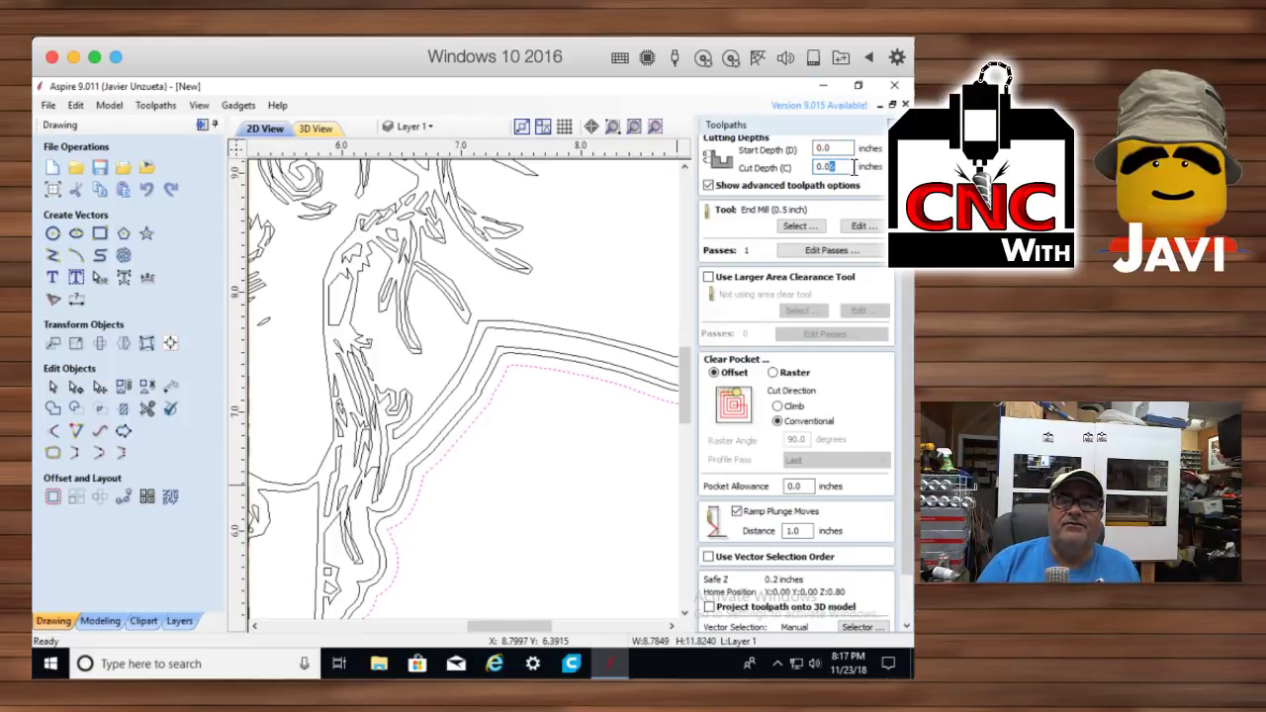
pyautogui.write('0.05')
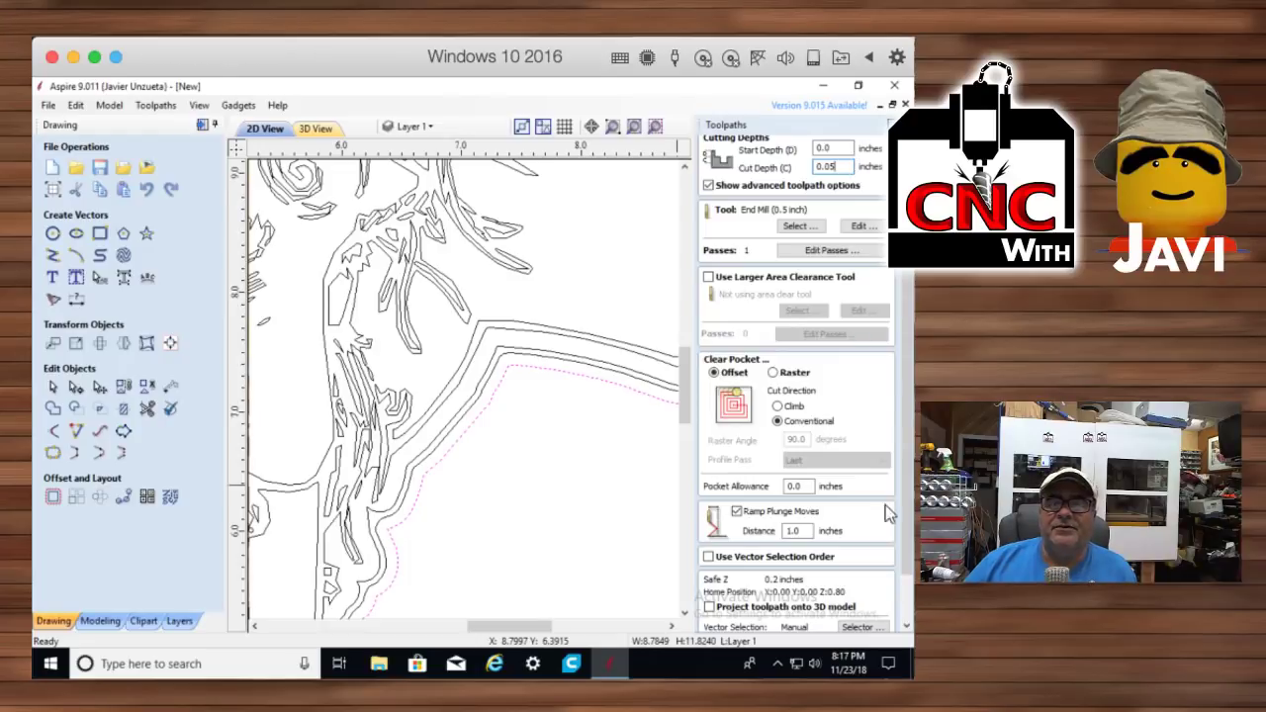
pyautogui.scroll(-3, 811, 594)
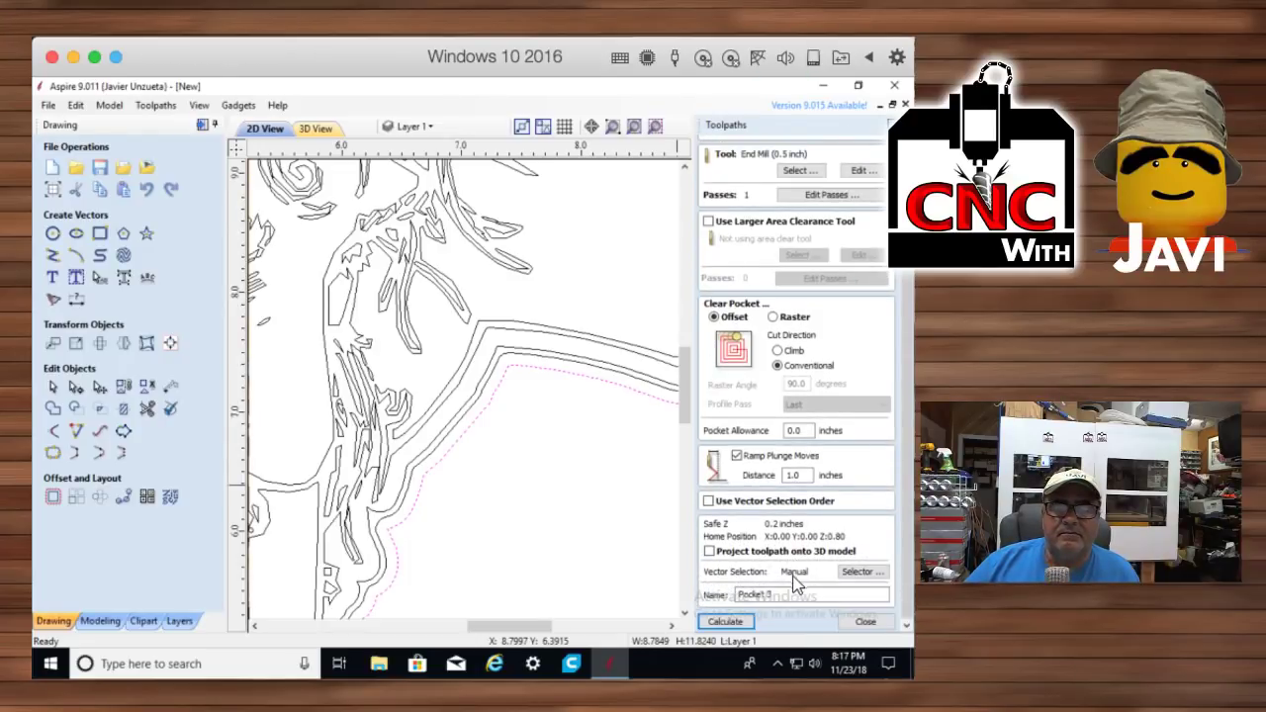
pyautogui.click(737, 620)
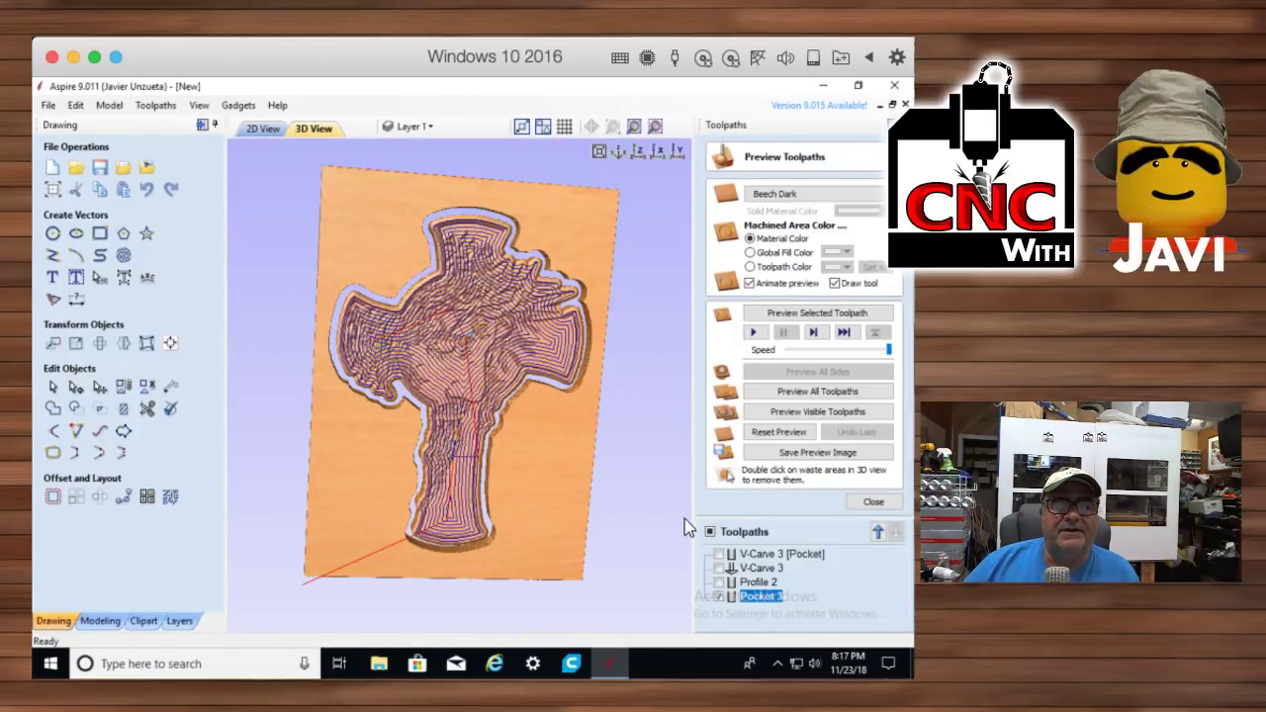
pyautogui.moveTo(732, 596); pyautogui.dragTo(737, 580)
pyautogui.click(752, 556)
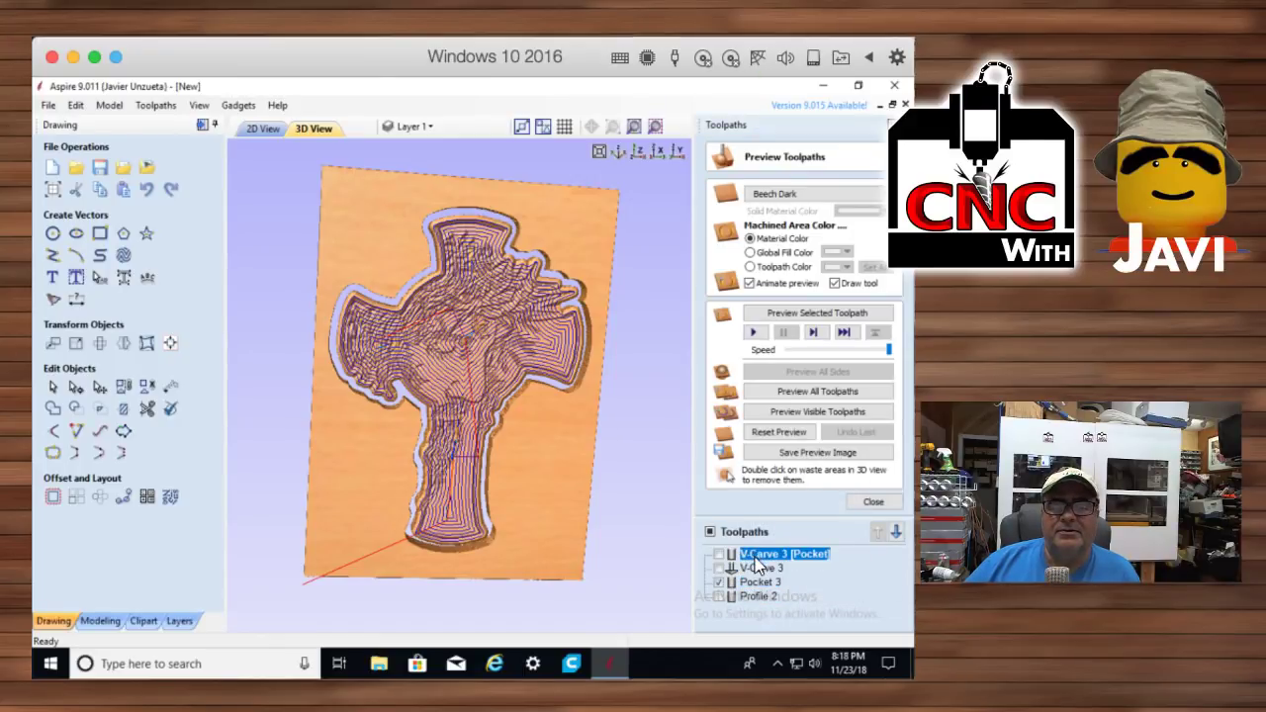
# Reset the preview and simulate the two V-Carve 3 toolpaths alone, followed by the Pocket 3 toolpath
pyautogui.click(767, 432)
pyautogui.click(718, 555)
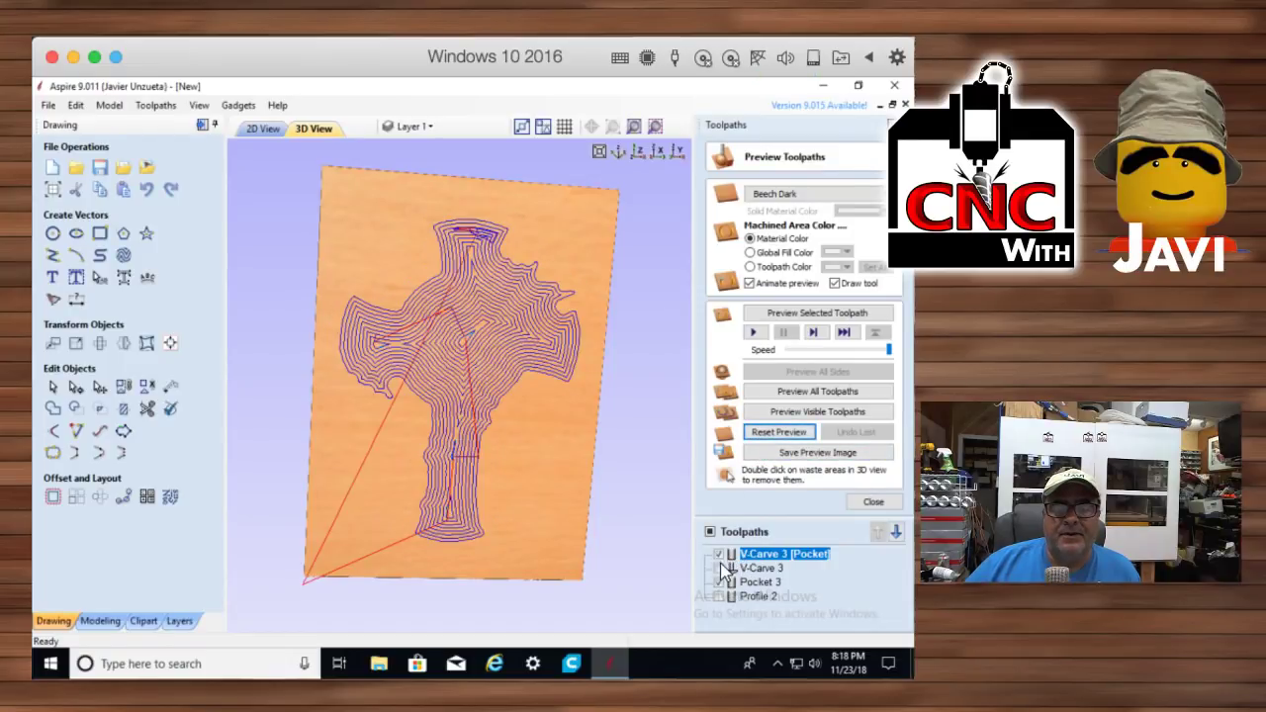
pyautogui.click(719, 568)
pyautogui.click(719, 583)
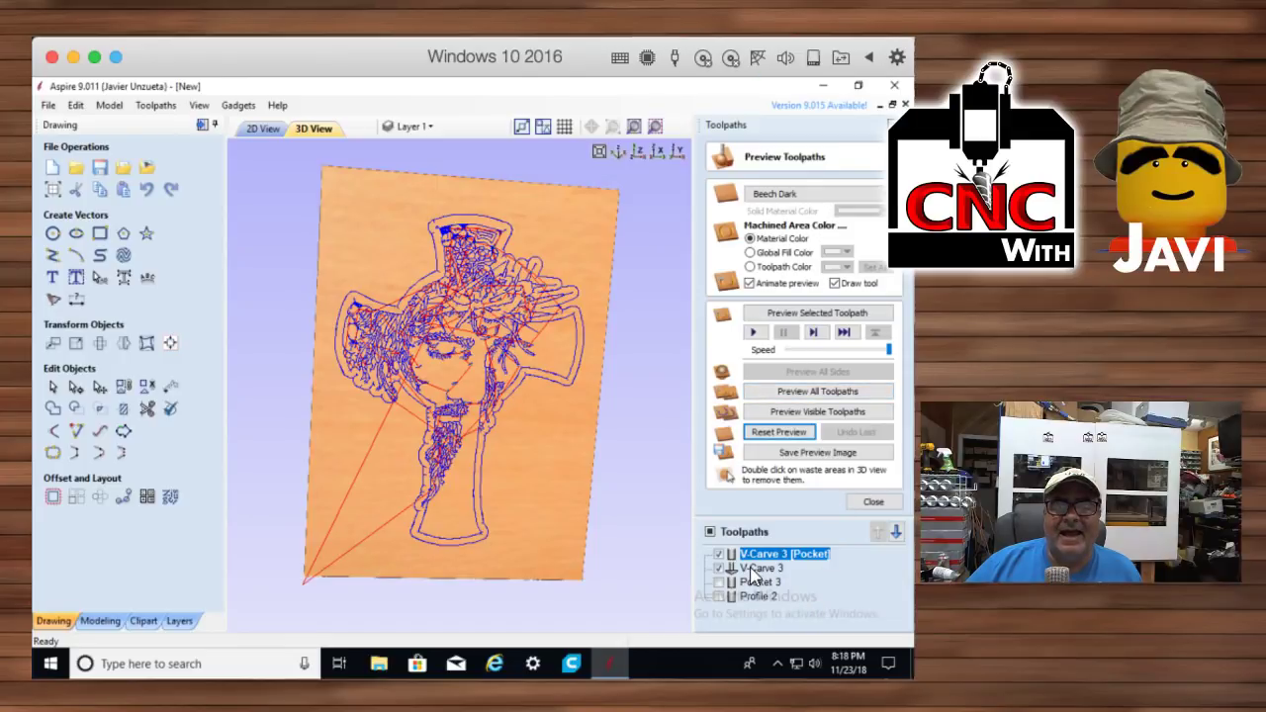
pyautogui.click(788, 434)
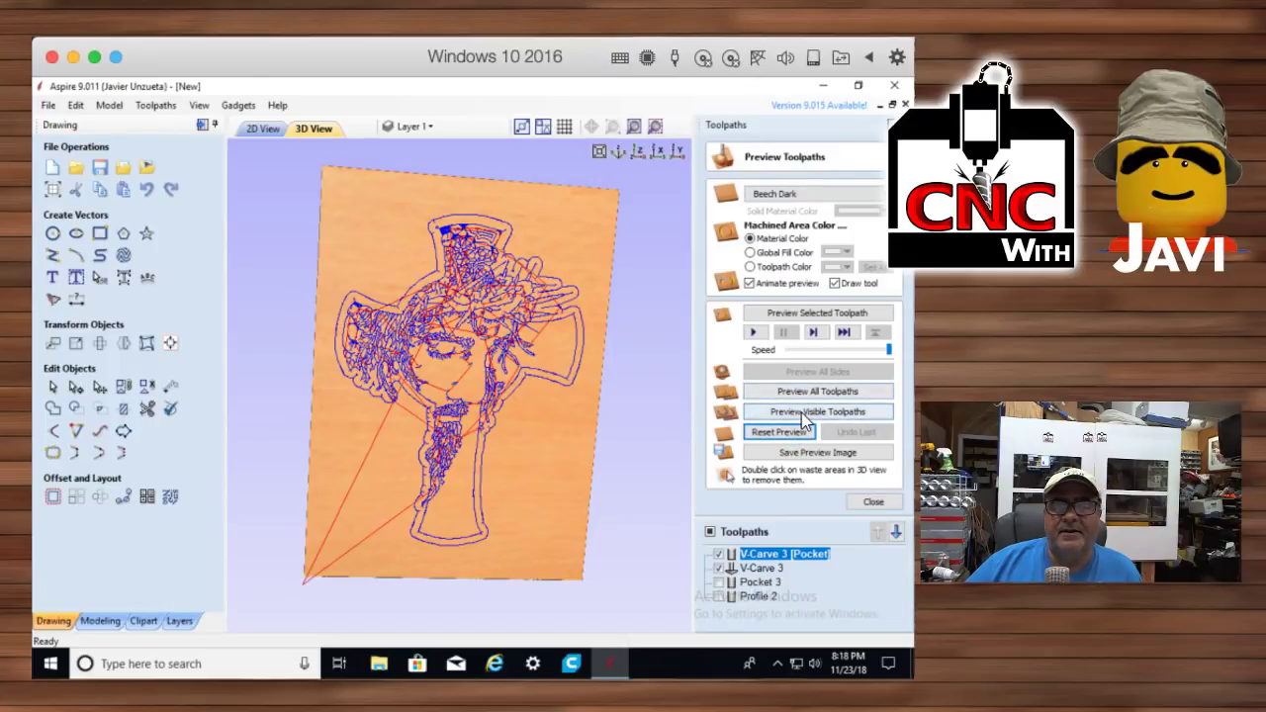
pyautogui.click(802, 412)
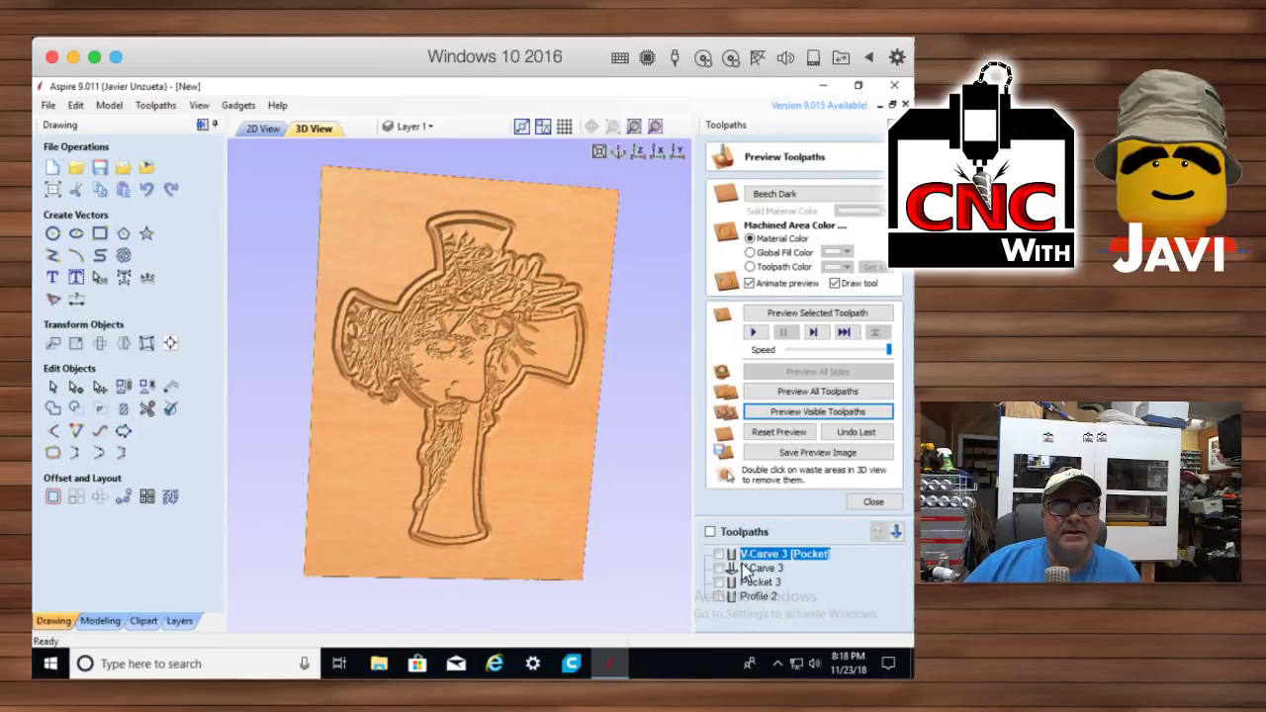
pyautogui.click(719, 582)
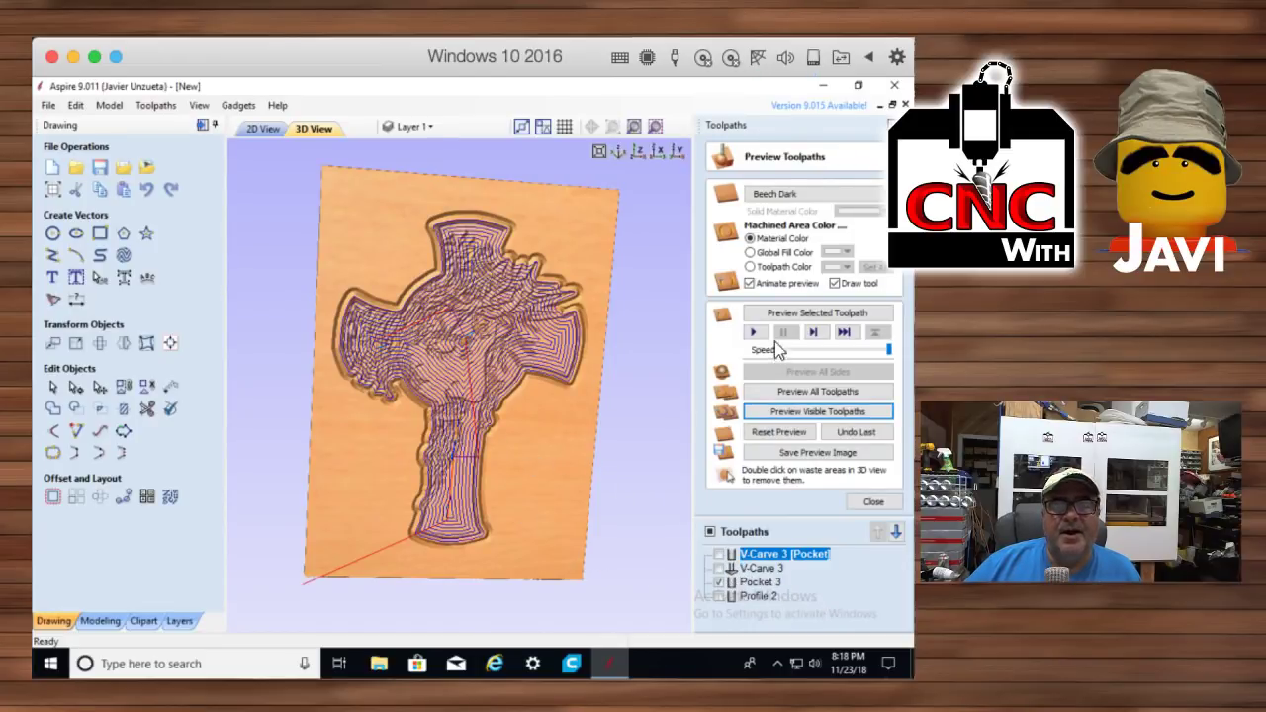
pyautogui.click(770, 413)
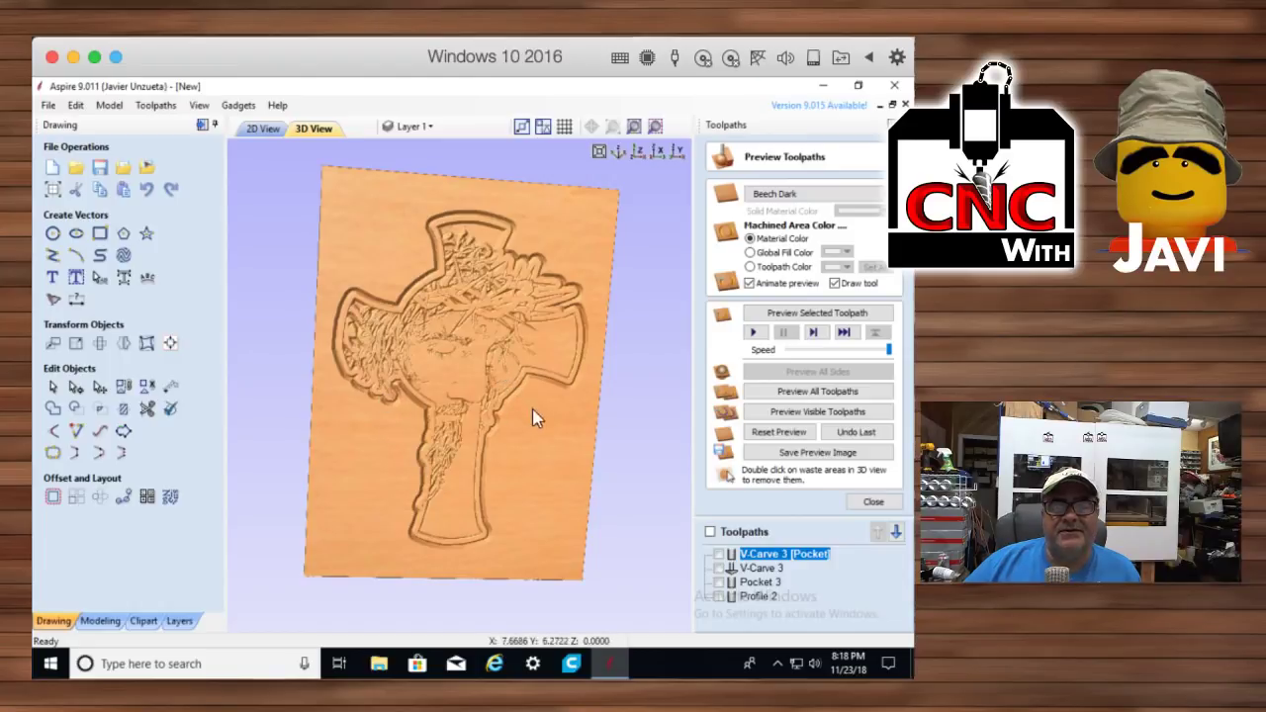
# Repeat the simulation from a reset preview, running V-Carve 3 [Pocket] and V-Carve 3 before Pocket 3, to compare the face before and after pocketing
pyautogui.click(719, 554)
pyautogui.click(718, 568)
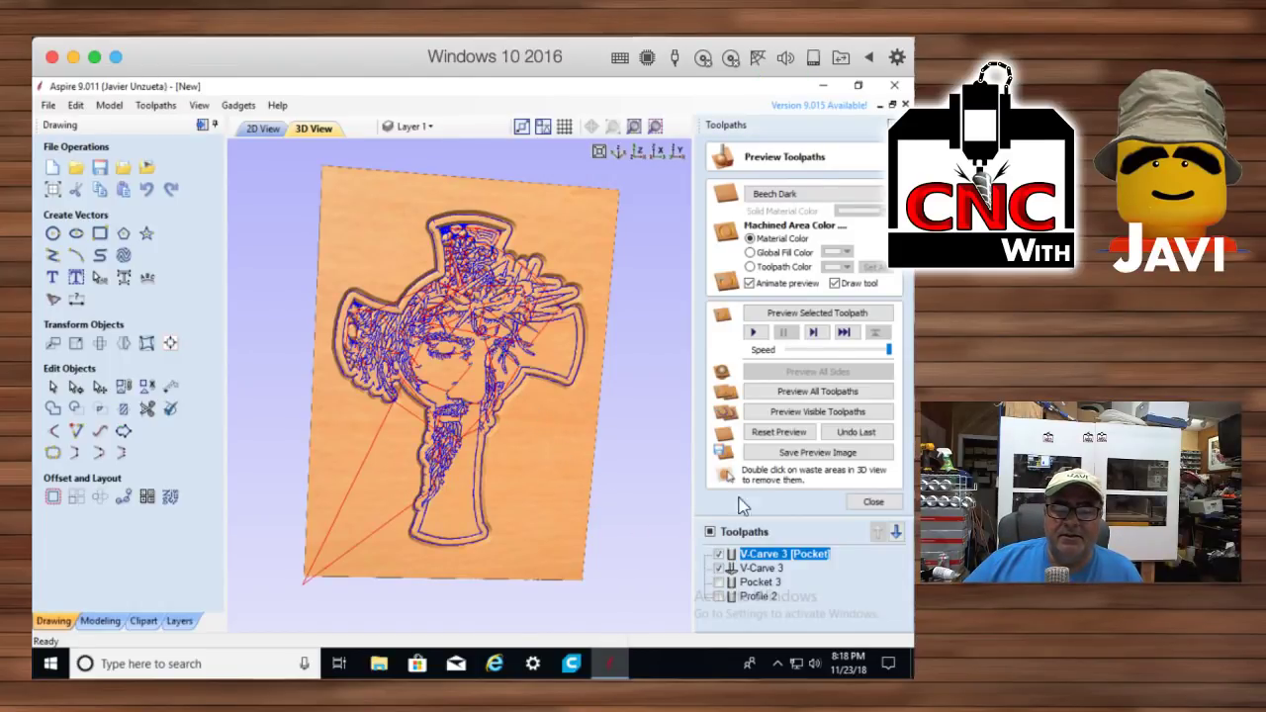
pyautogui.click(770, 432)
pyautogui.click(778, 411)
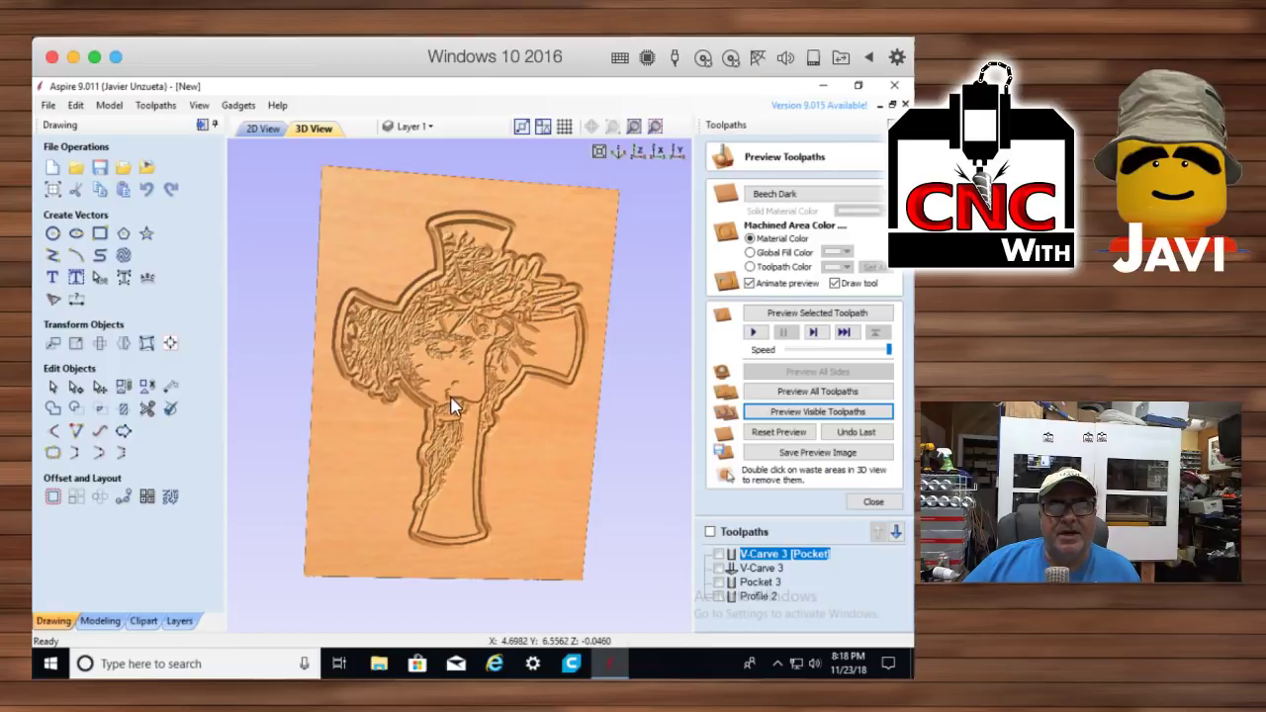
pyautogui.click(718, 581)
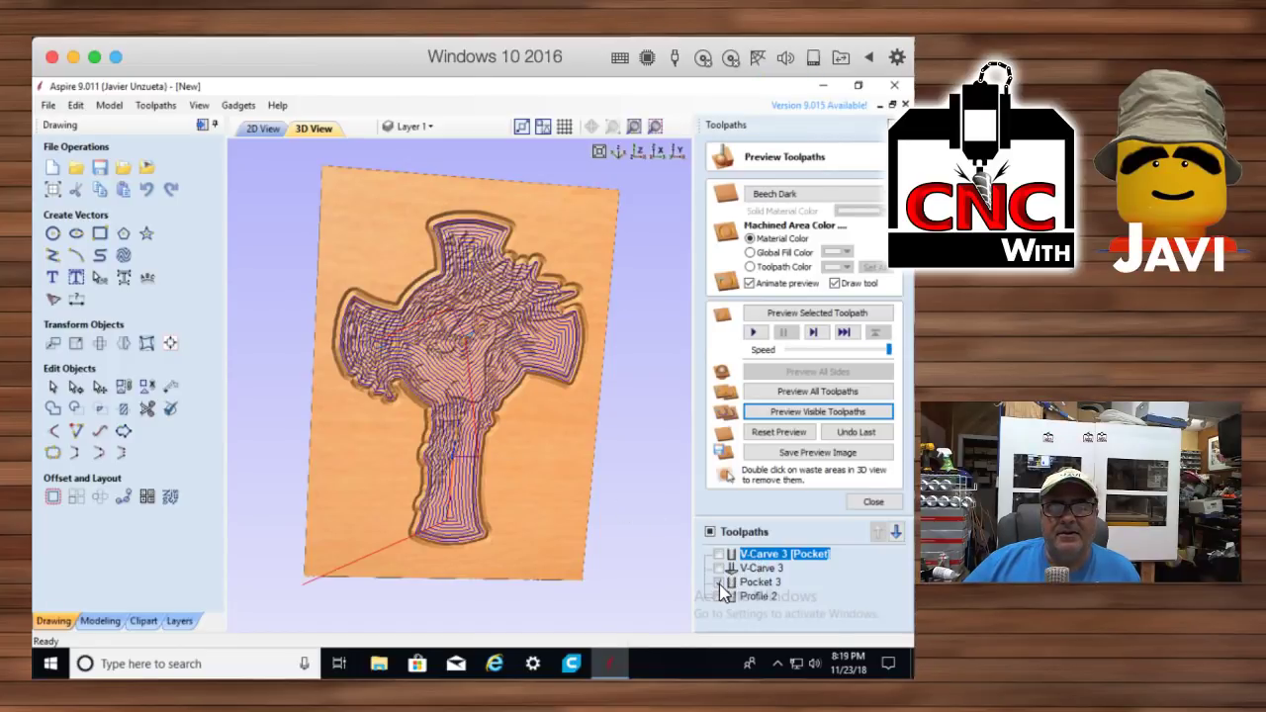
pyautogui.click(792, 413)
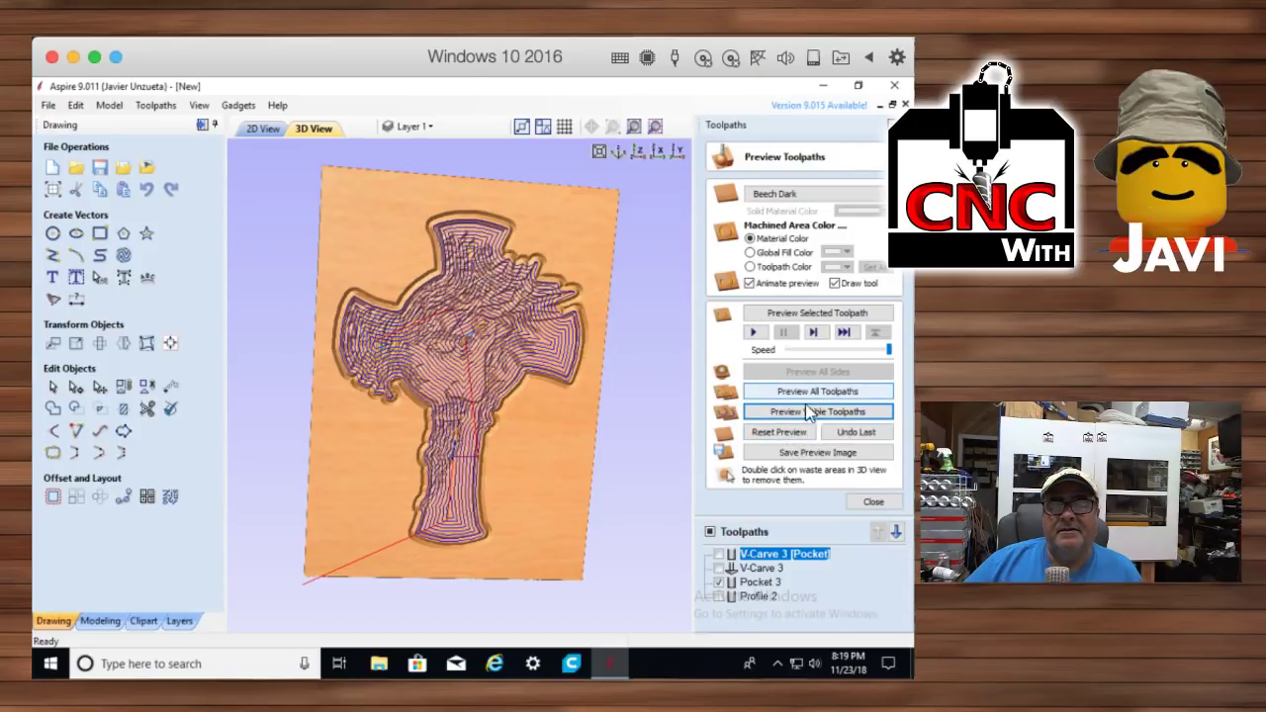
pyautogui.click(804, 411)
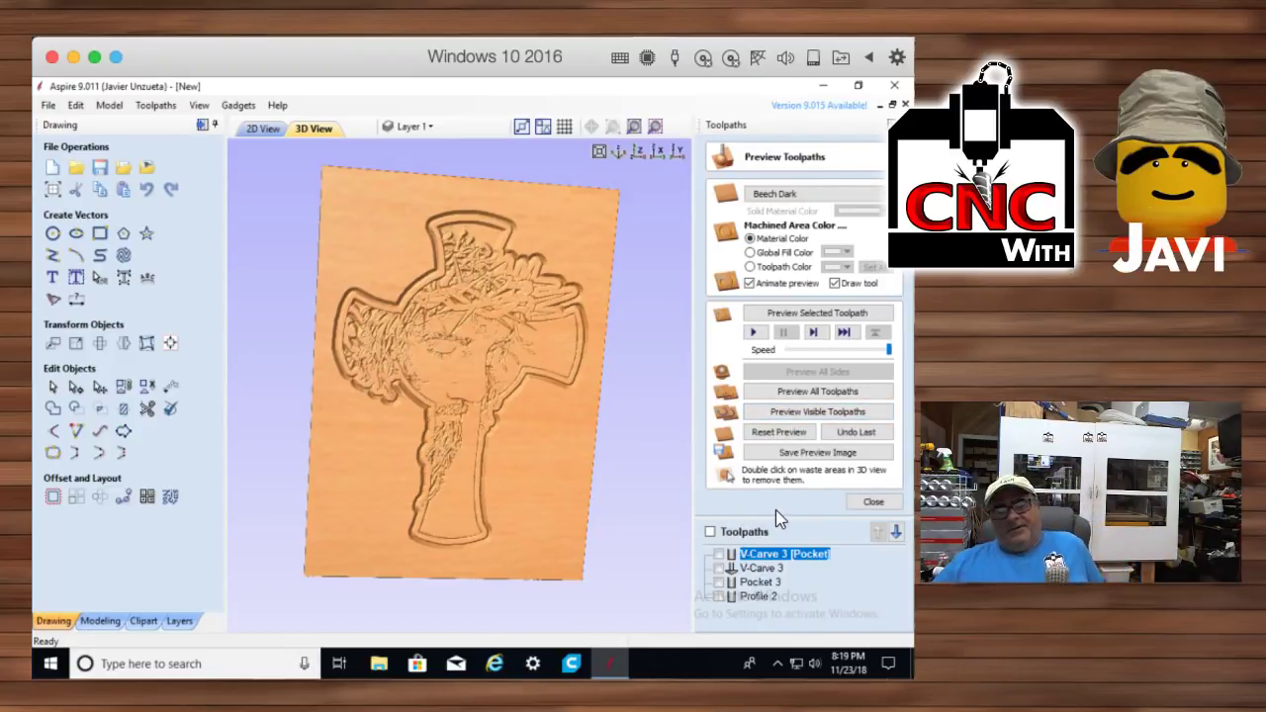
# Simulate the Profile 2 cutout, remove the waste material around the cross, and inspect the finished piece at an angle
pyautogui.click(742, 597)
pyautogui.click(719, 597)
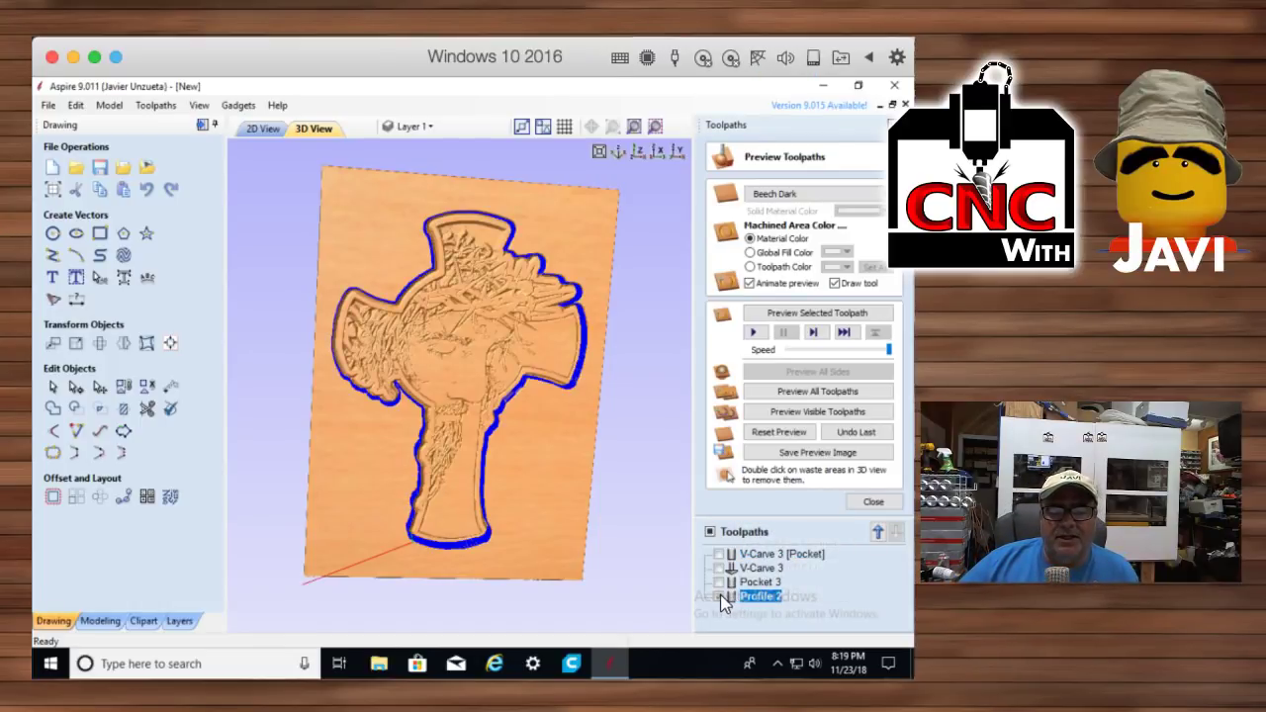
pyautogui.click(780, 432)
pyautogui.click(774, 410)
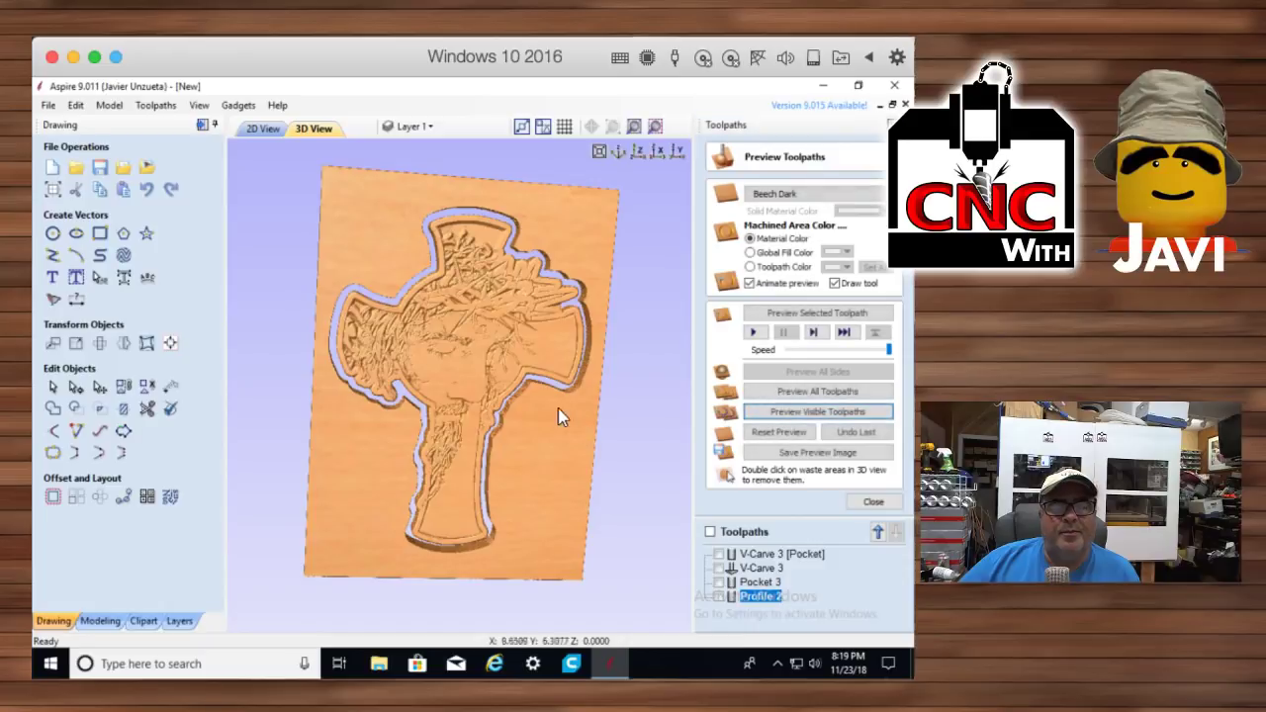
pyautogui.doubleClick(542, 429)
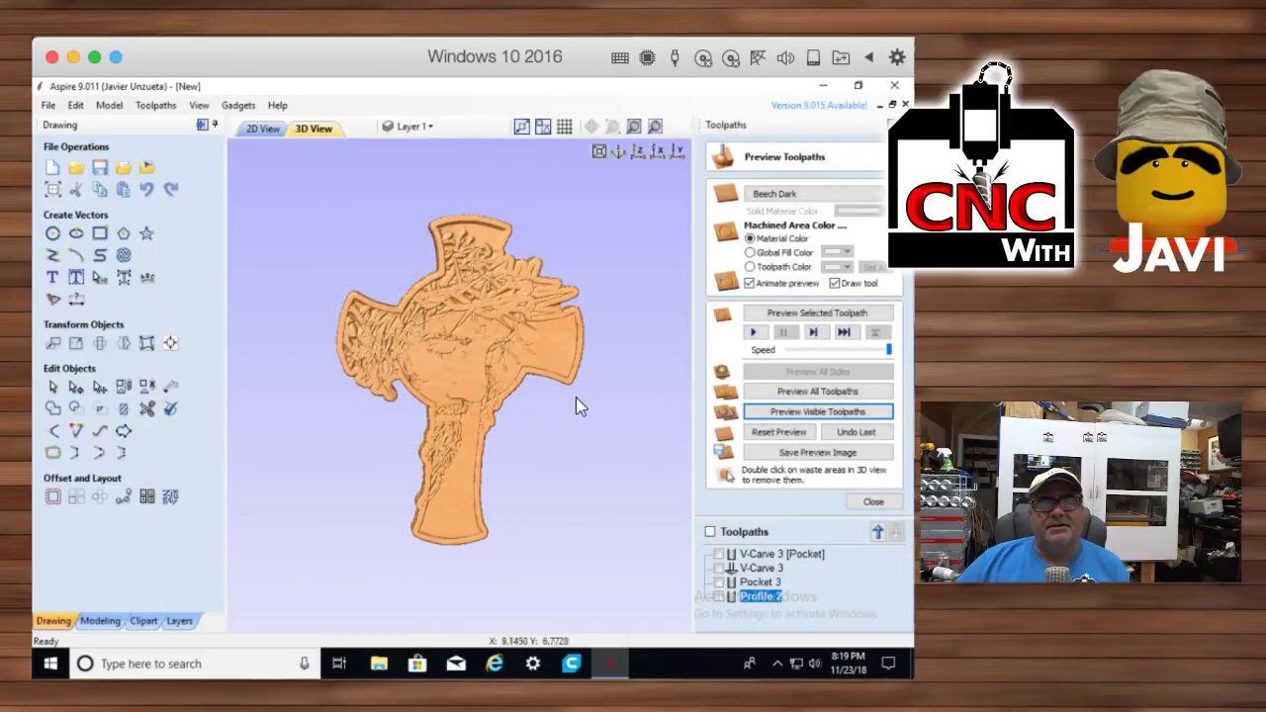
pyautogui.moveTo(464, 583); pyautogui.dragTo(479, 532)
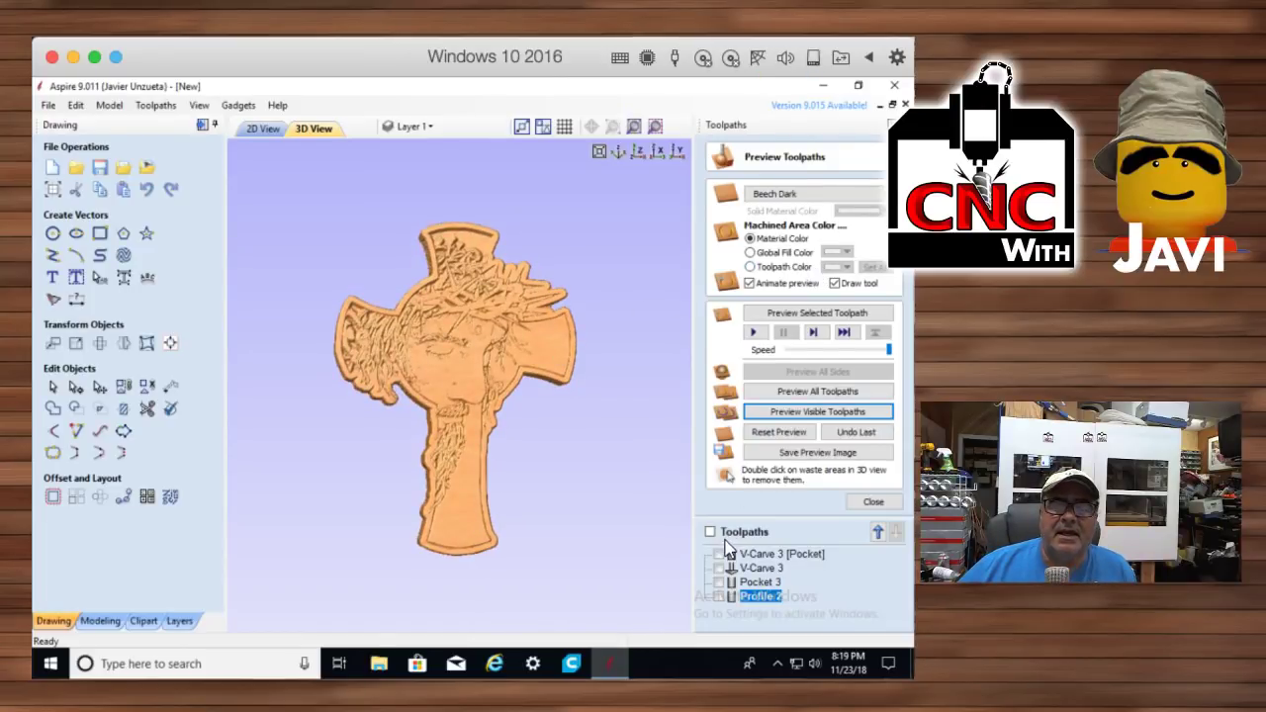
# Compare the global fill and material colors on the simulated cross, and set the machined area color to Toolpath Color
pyautogui.click(751, 253)
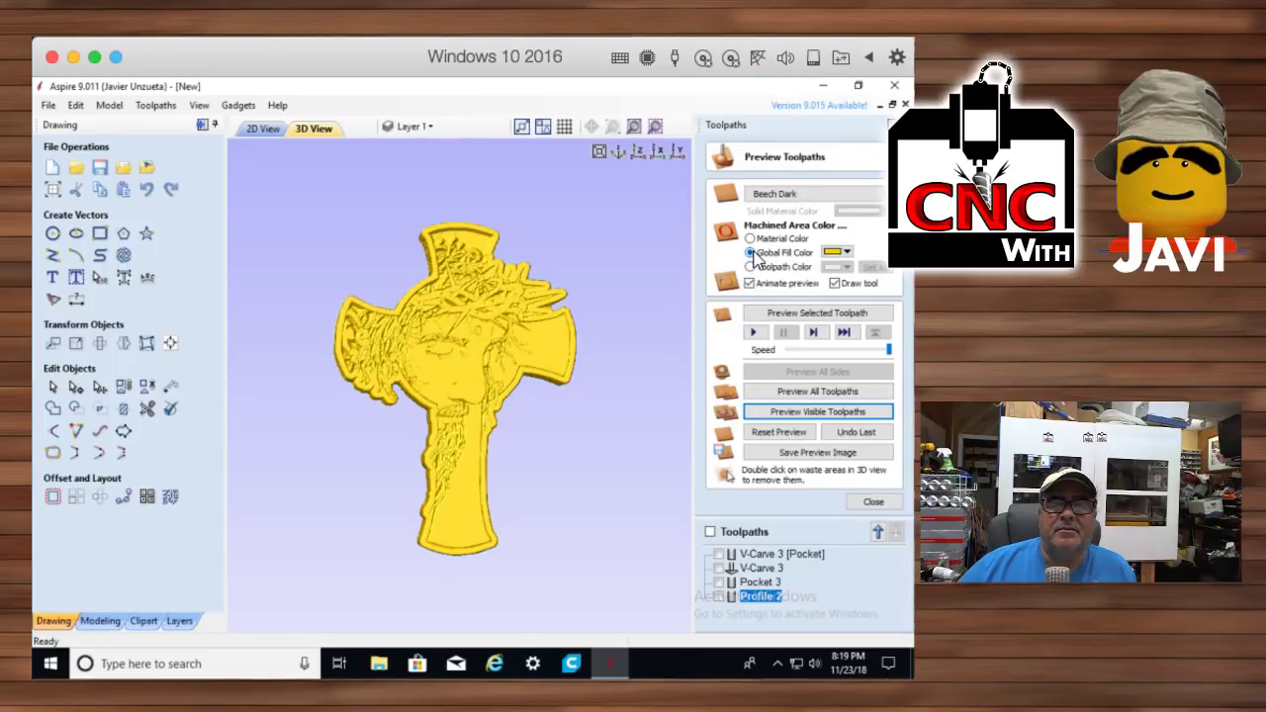
pyautogui.click(749, 238)
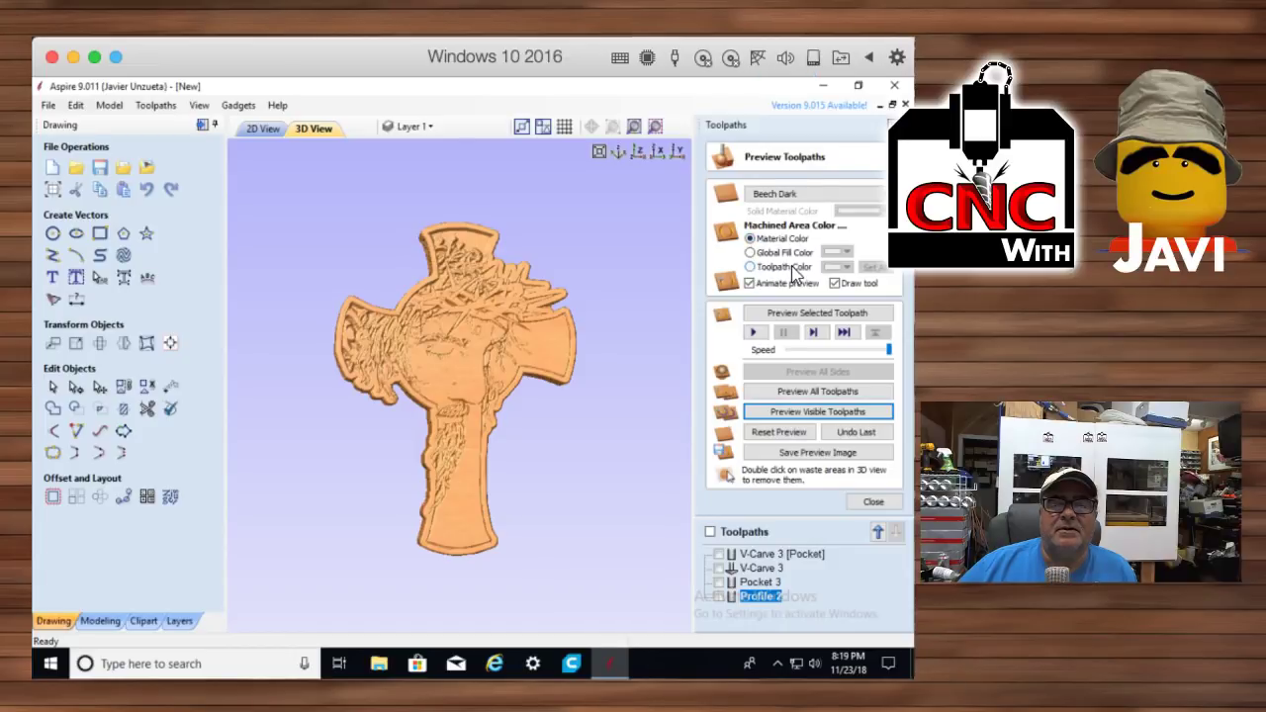
pyautogui.click(791, 268)
pyautogui.click(841, 269)
pyautogui.click(840, 269)
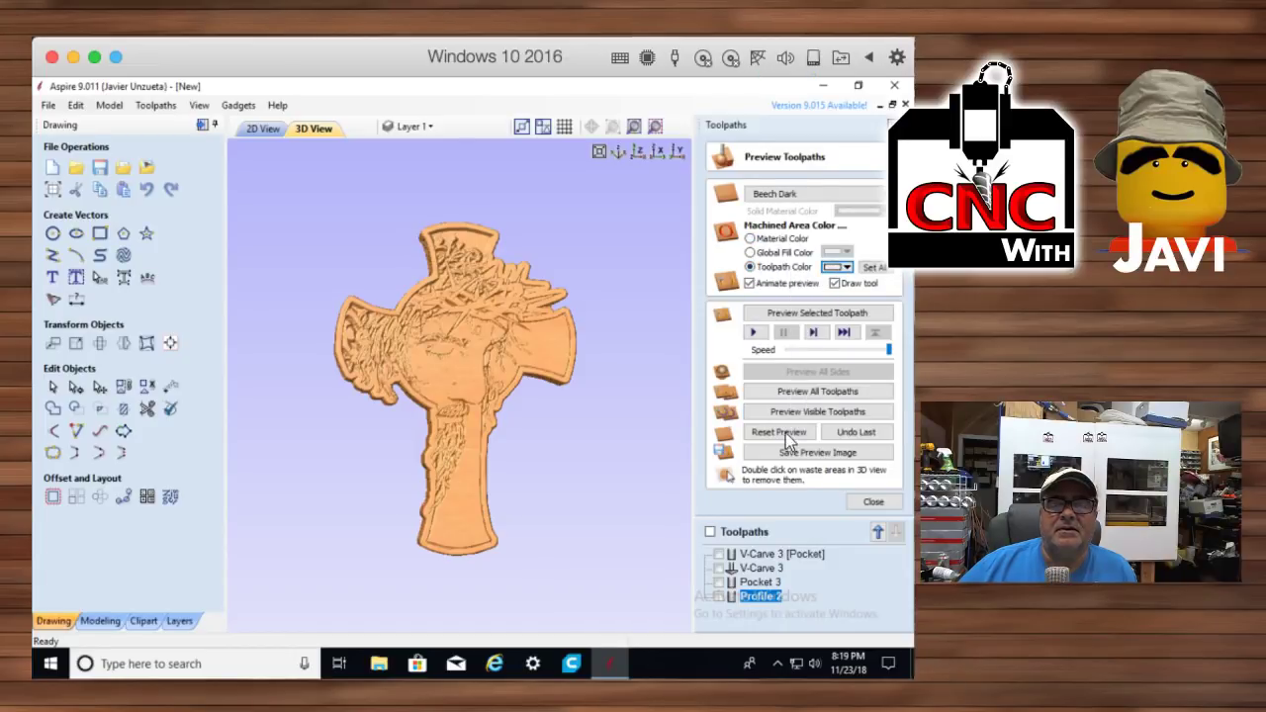
# Color the V-Carve 3 toolpath areas black, and hide all toolpath lines to inspect the carved face at an angle
pyautogui.click(755, 570)
pyautogui.click(718, 567)
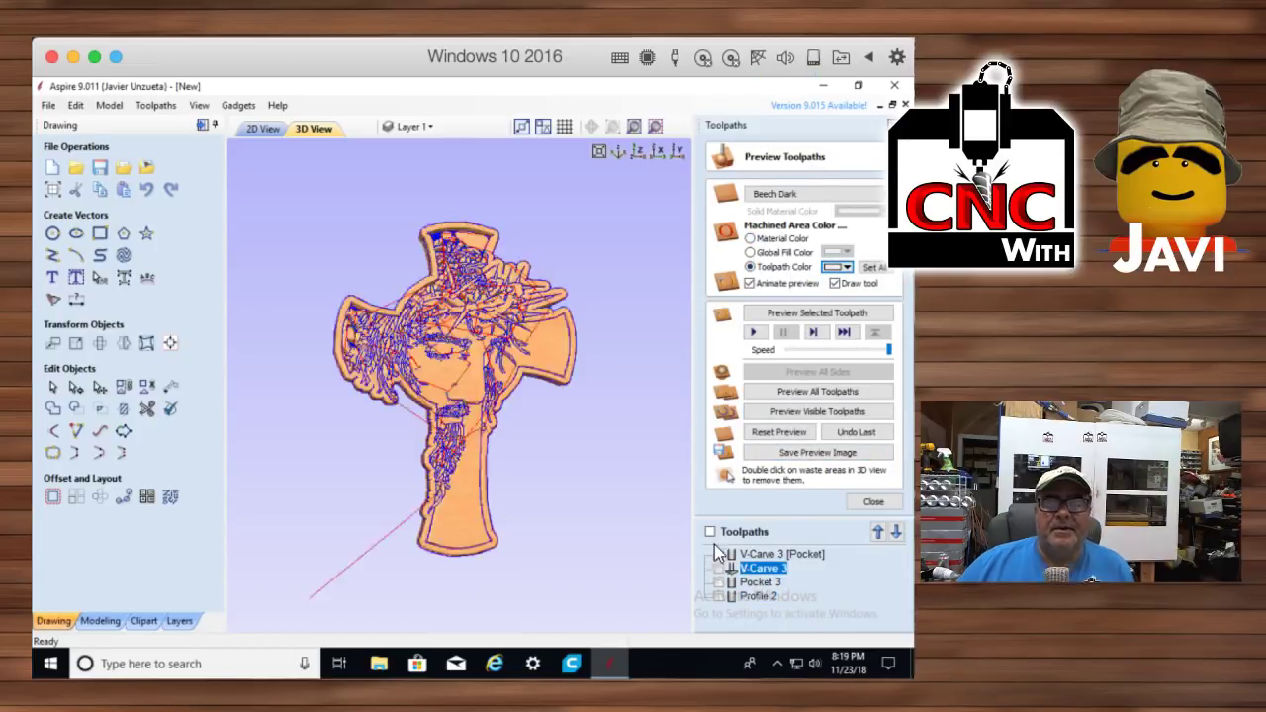
pyautogui.click(711, 533)
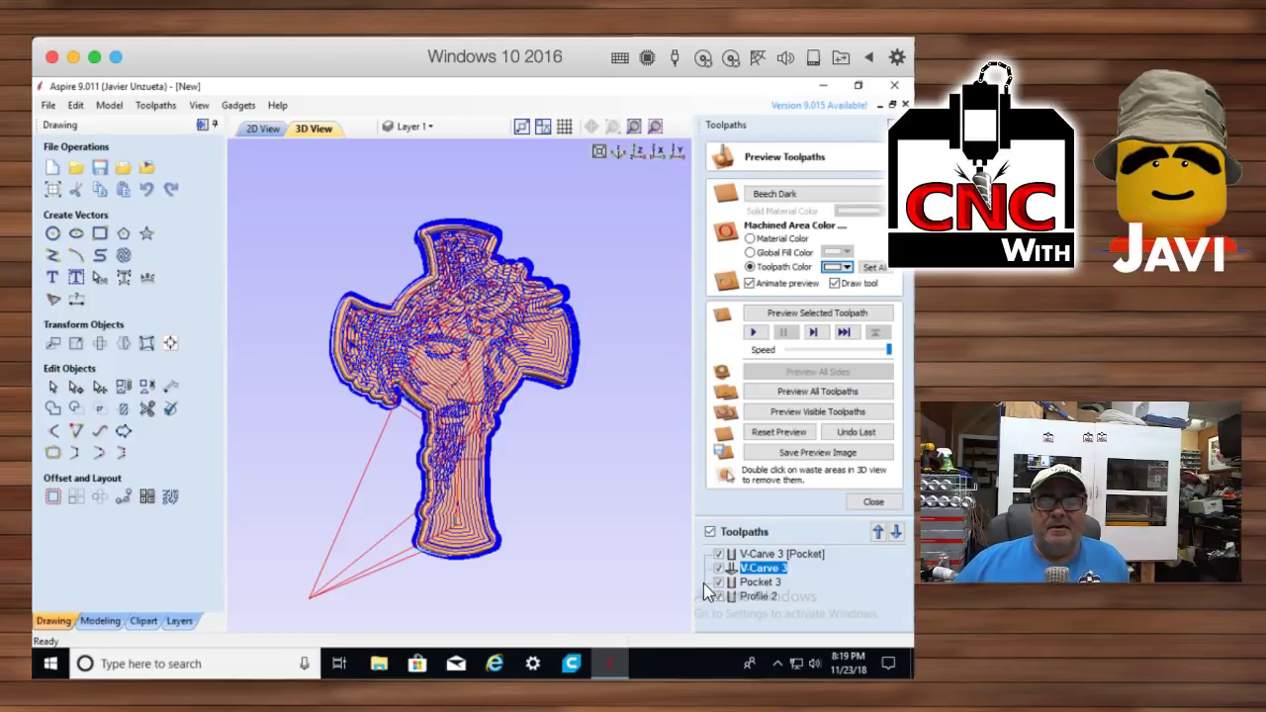
pyautogui.click(718, 581)
pyautogui.click(718, 597)
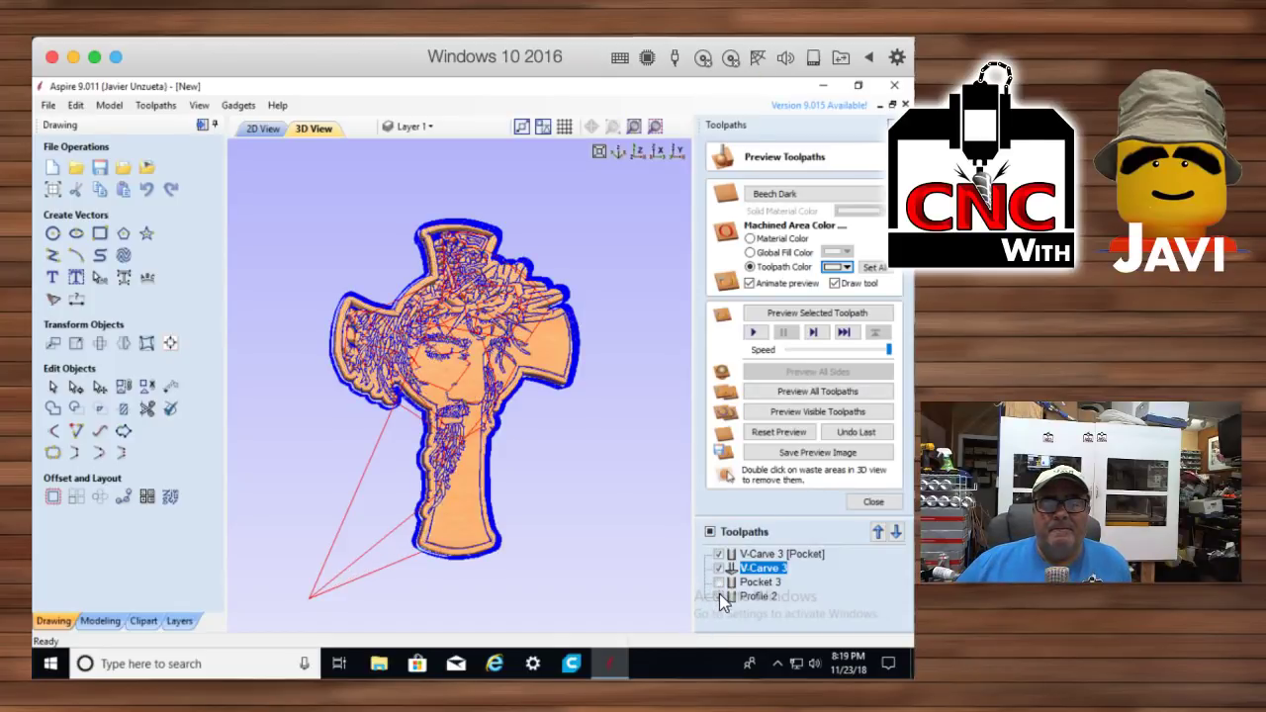
pyautogui.click(844, 267)
pyautogui.click(803, 307)
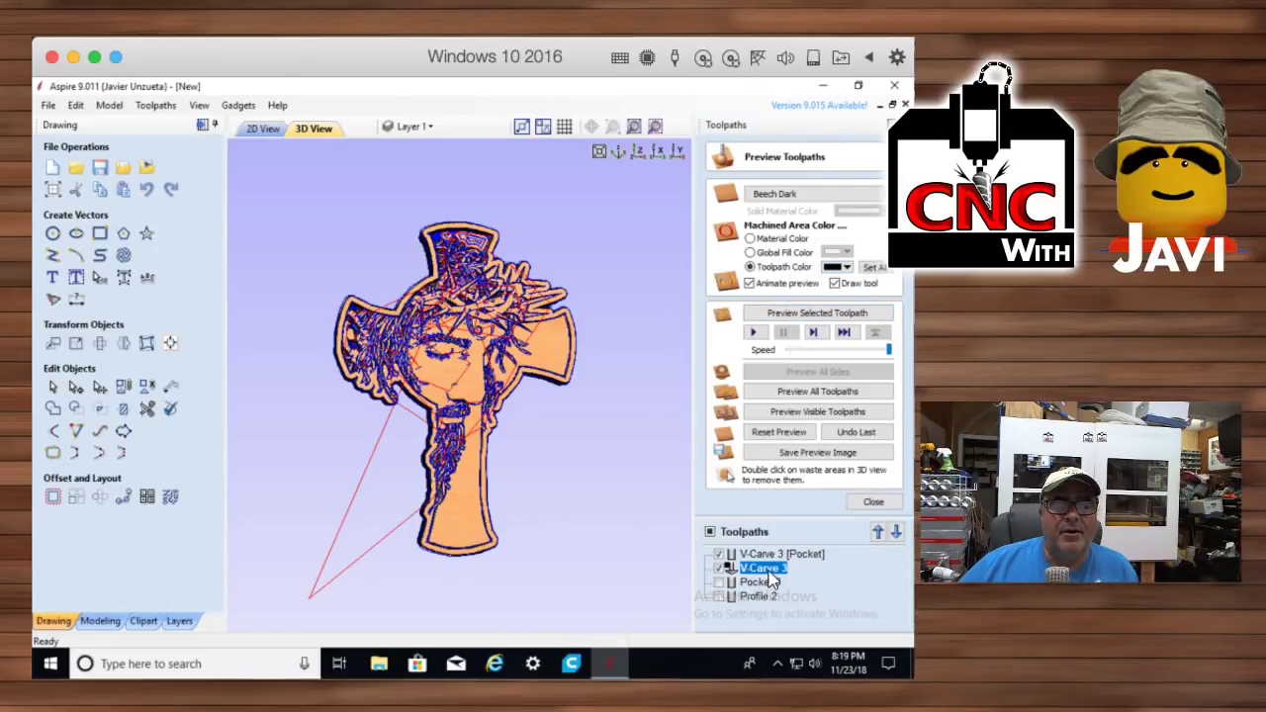
pyautogui.click(710, 532)
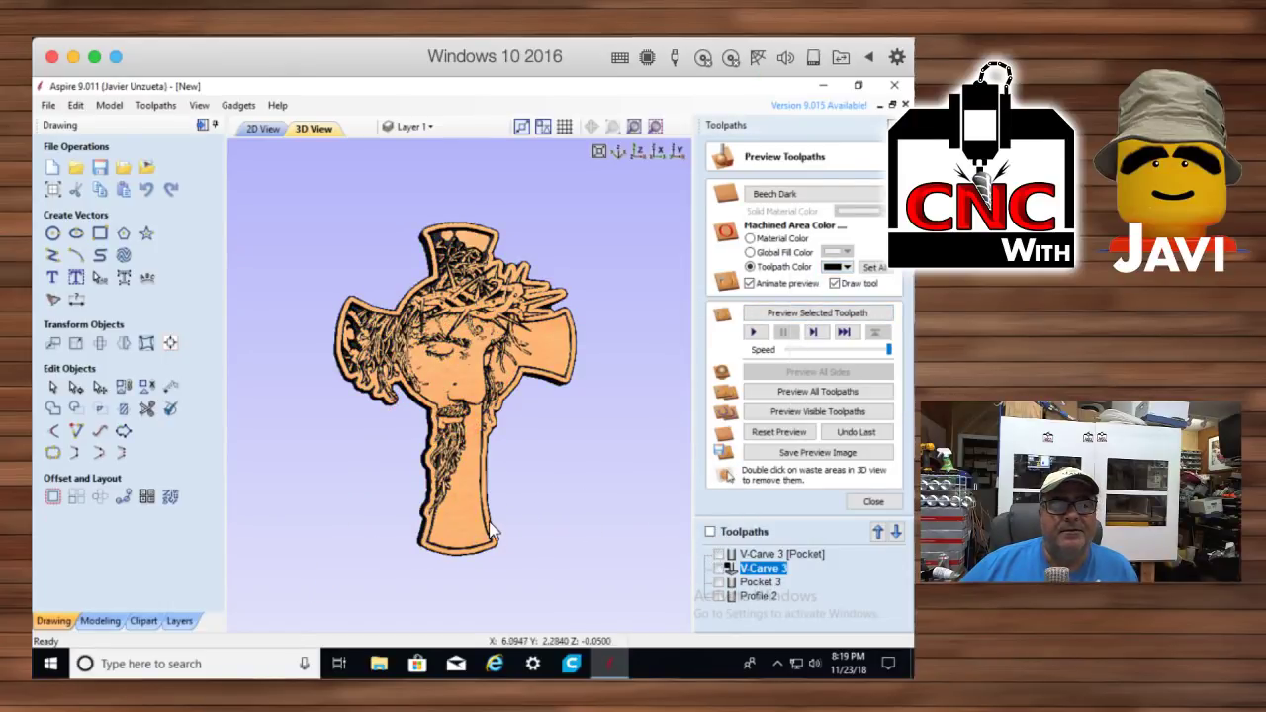
pyautogui.moveTo(540, 490)
pyautogui.mouseDown()
pyautogui.moveTo(548, 469)
pyautogui.moveTo(525, 507)
pyautogui.mouseUp()
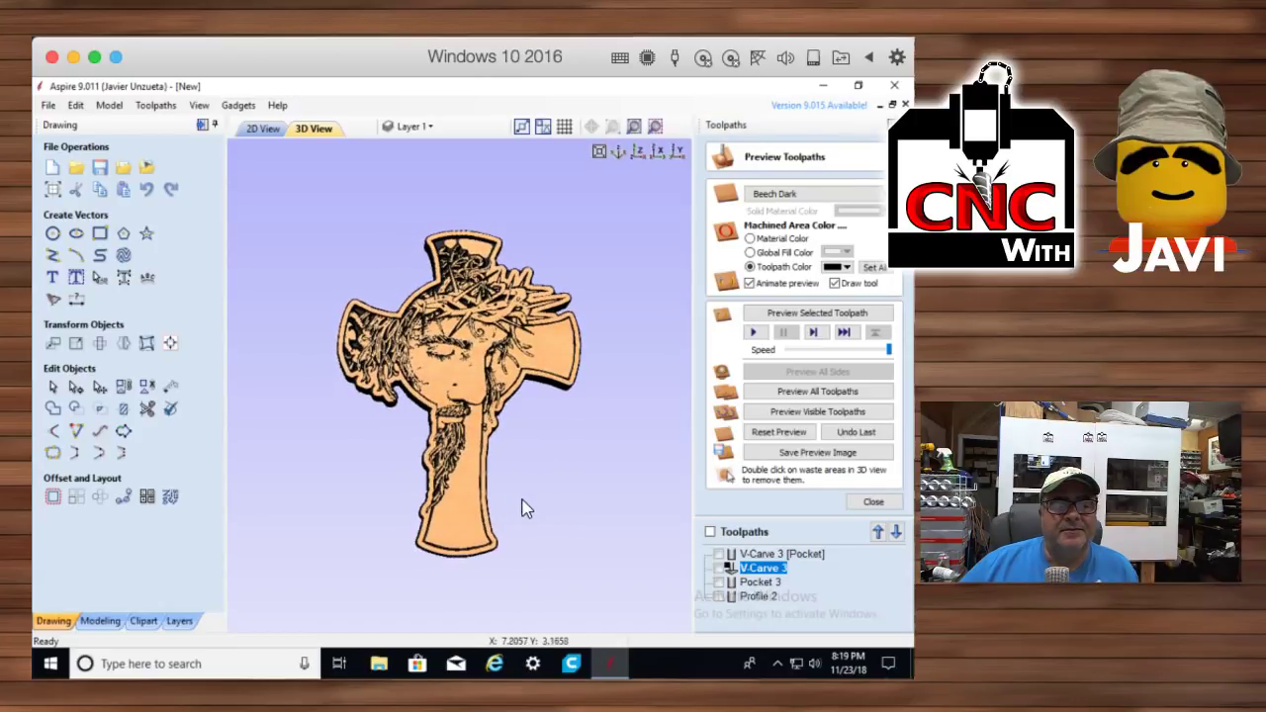
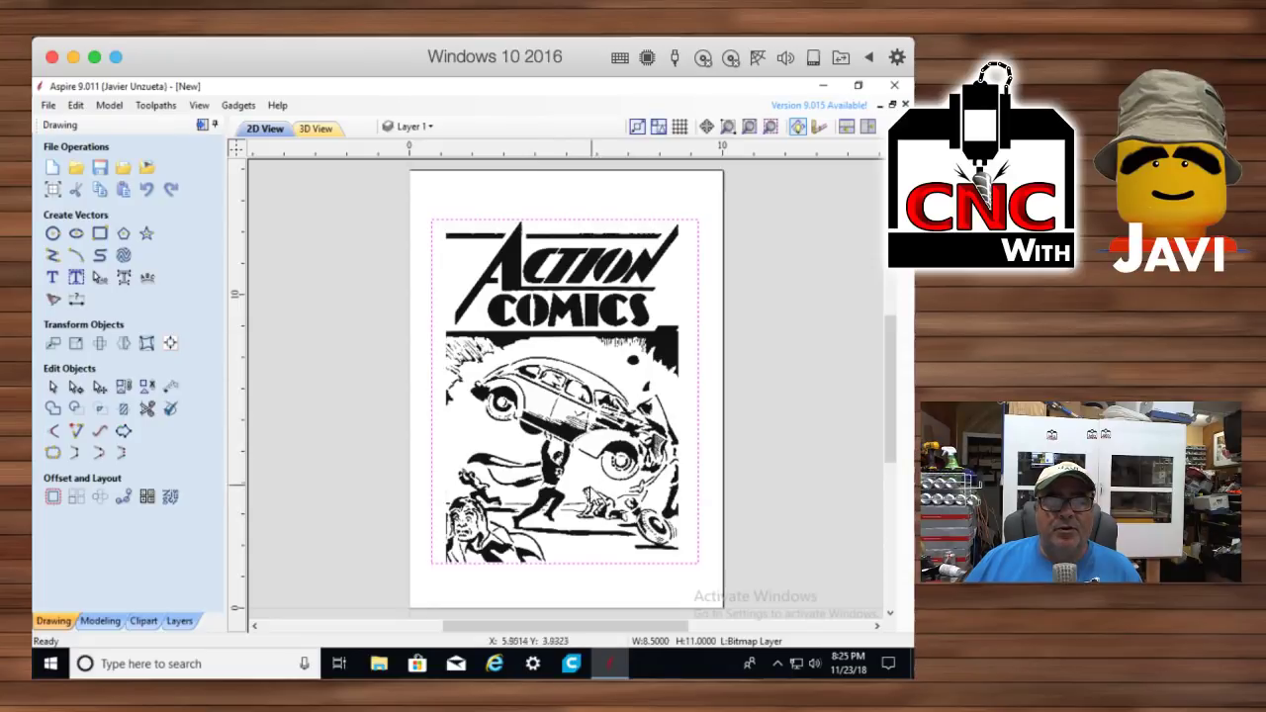
# Open bitmap tracing for the Action Comics drawing and set the noise filter to 6 pixels
pyautogui.click(424, 436)
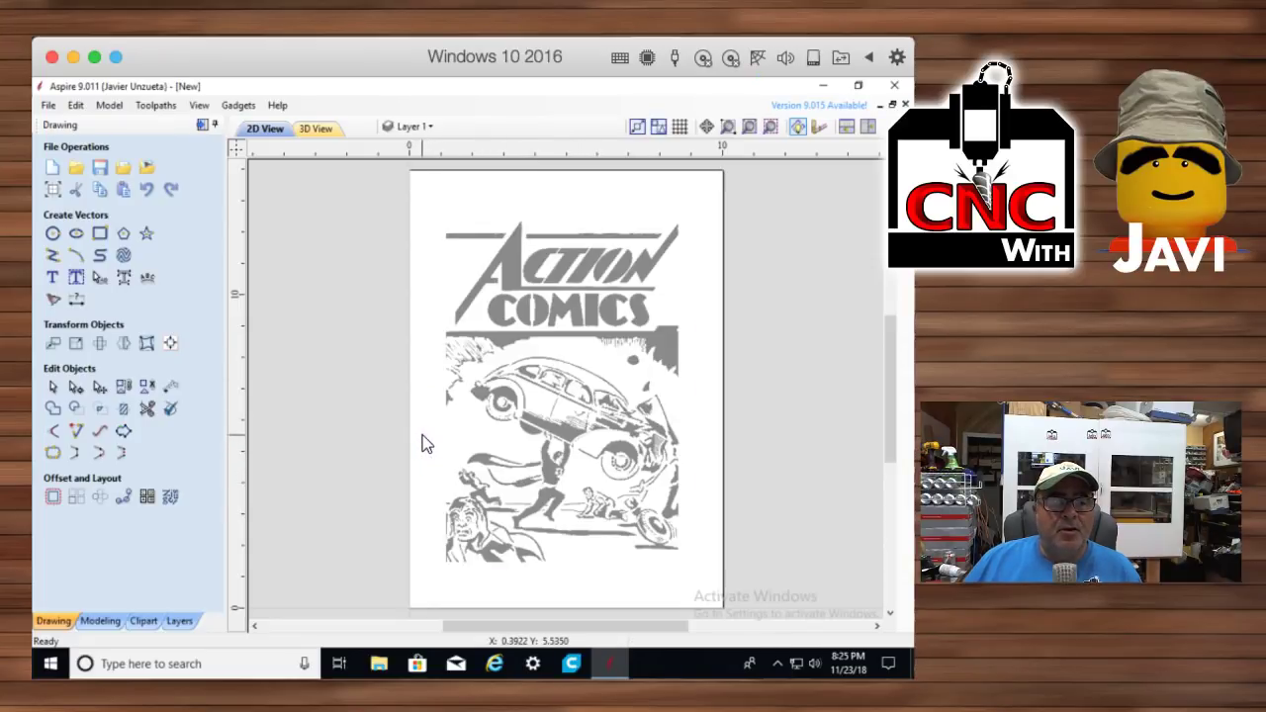
pyautogui.click(52, 298)
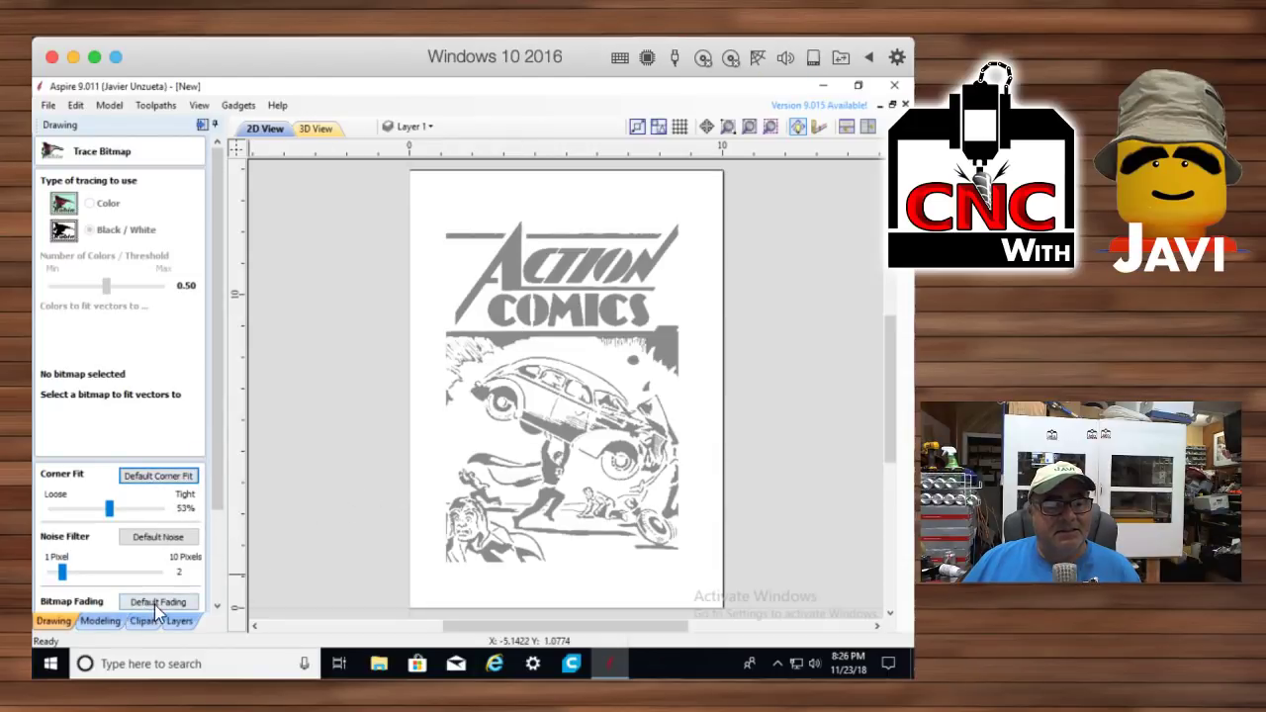
pyautogui.click(168, 573)
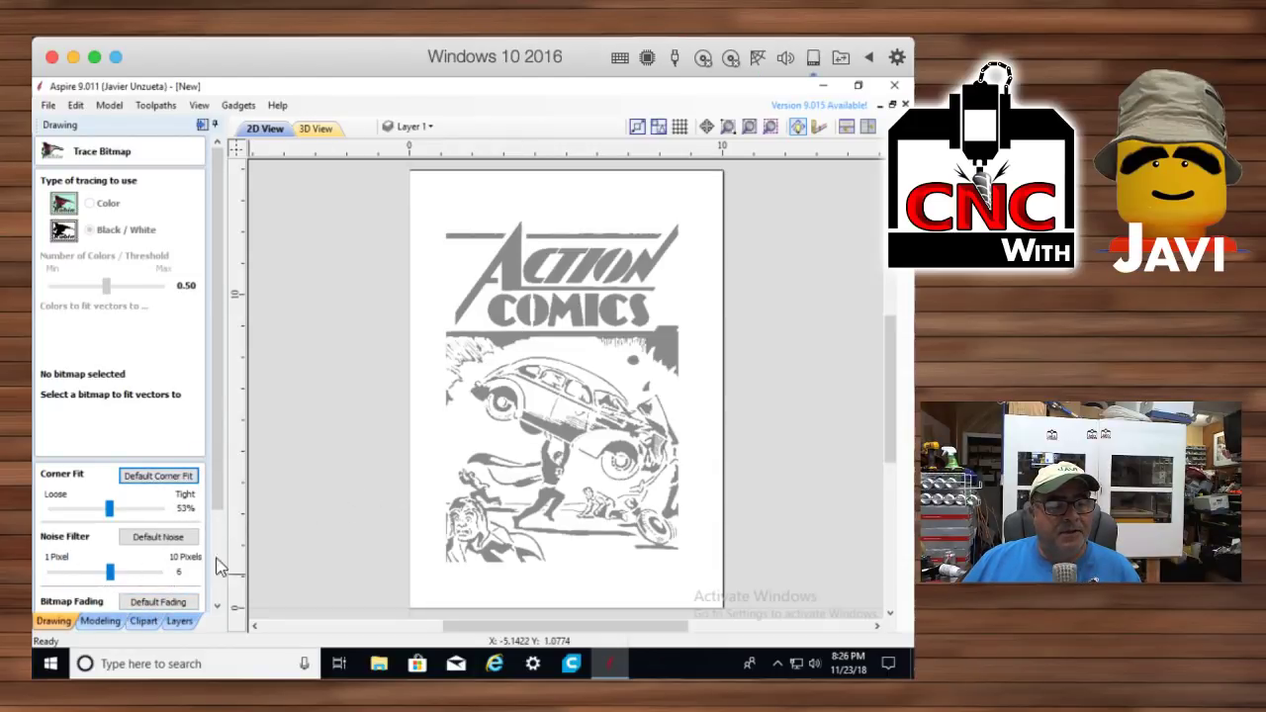
pyautogui.scroll(-3, 223, 573)
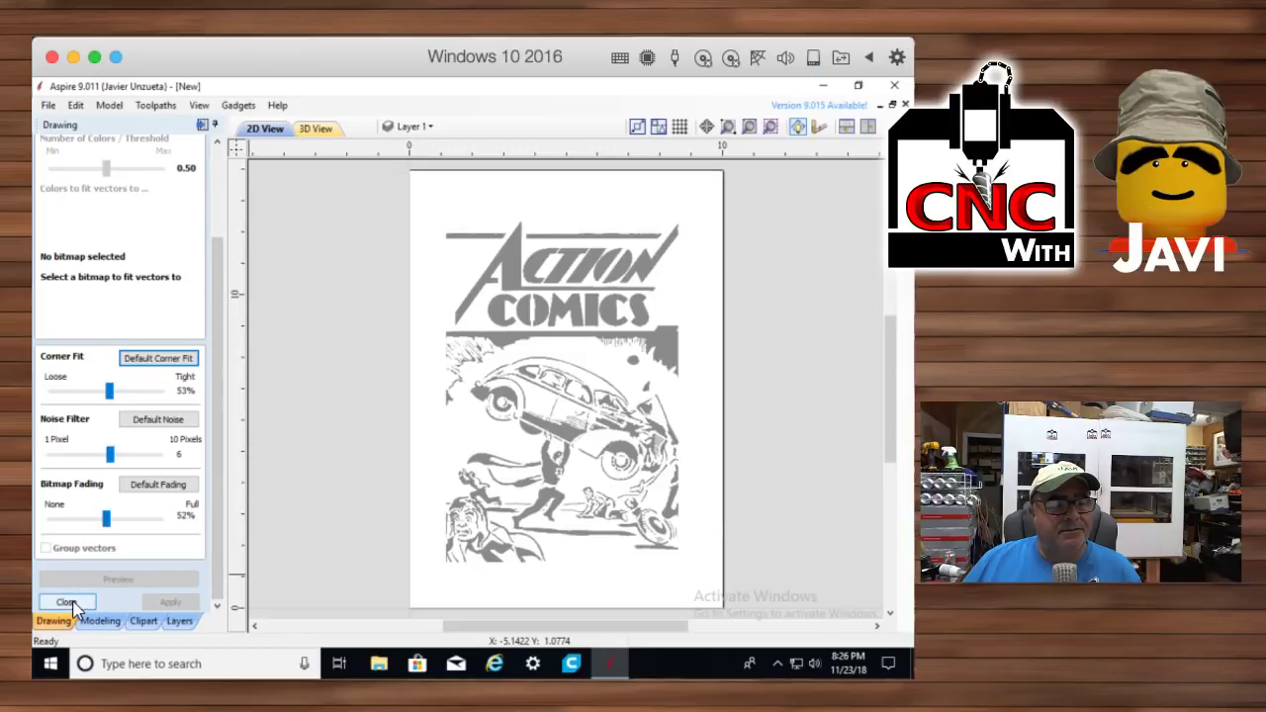
# Trace the Action Comics bitmap into grouped black-and-white vectors and select the traced group
pyautogui.click(546, 393)
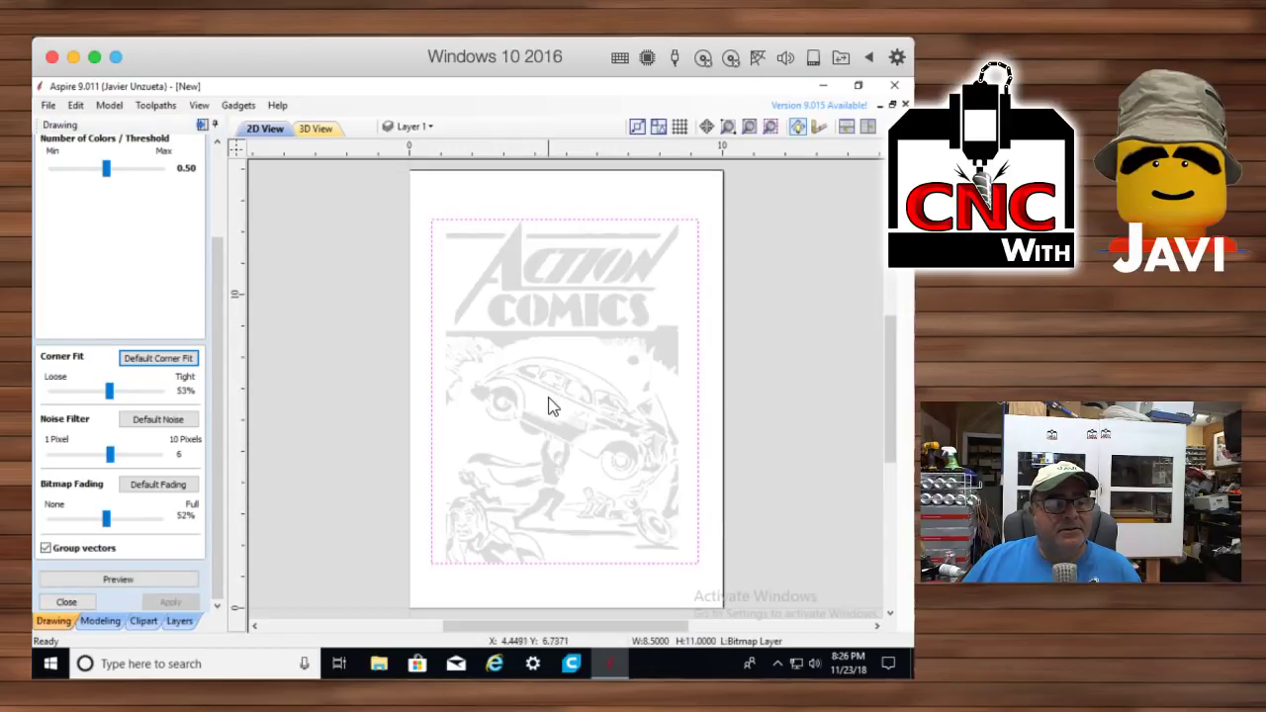
pyautogui.click(119, 580)
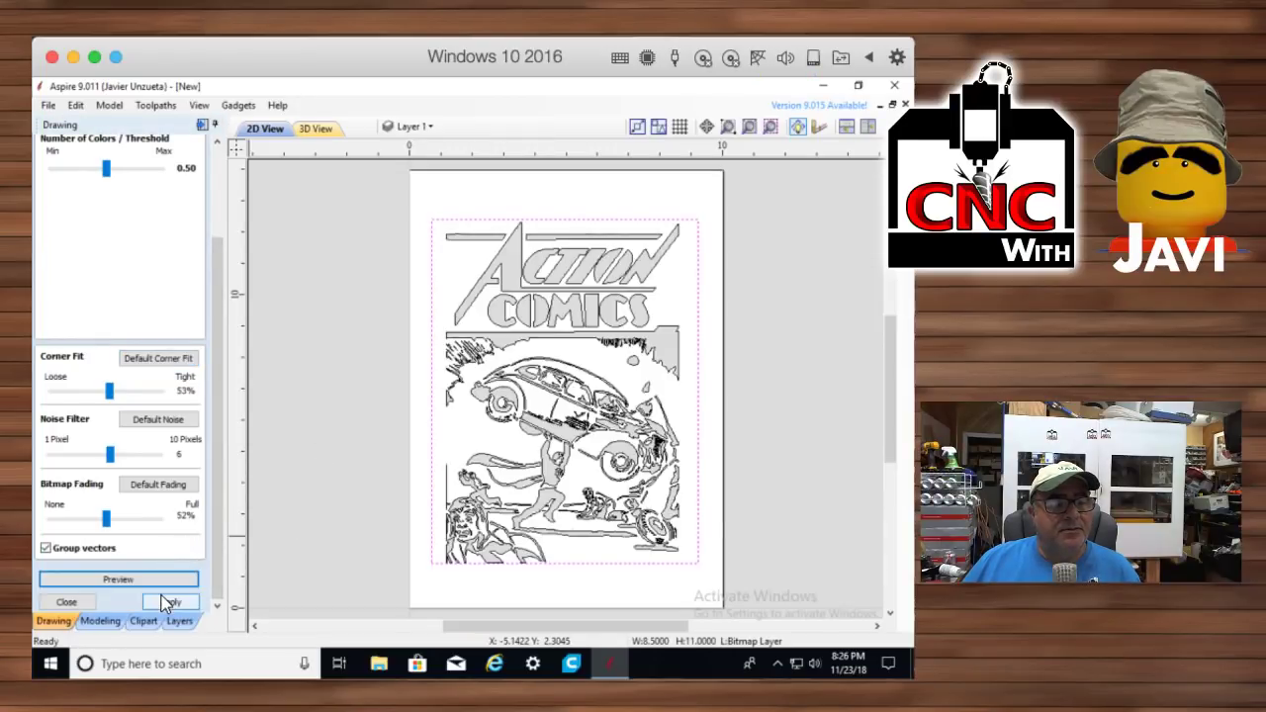
pyautogui.click(168, 604)
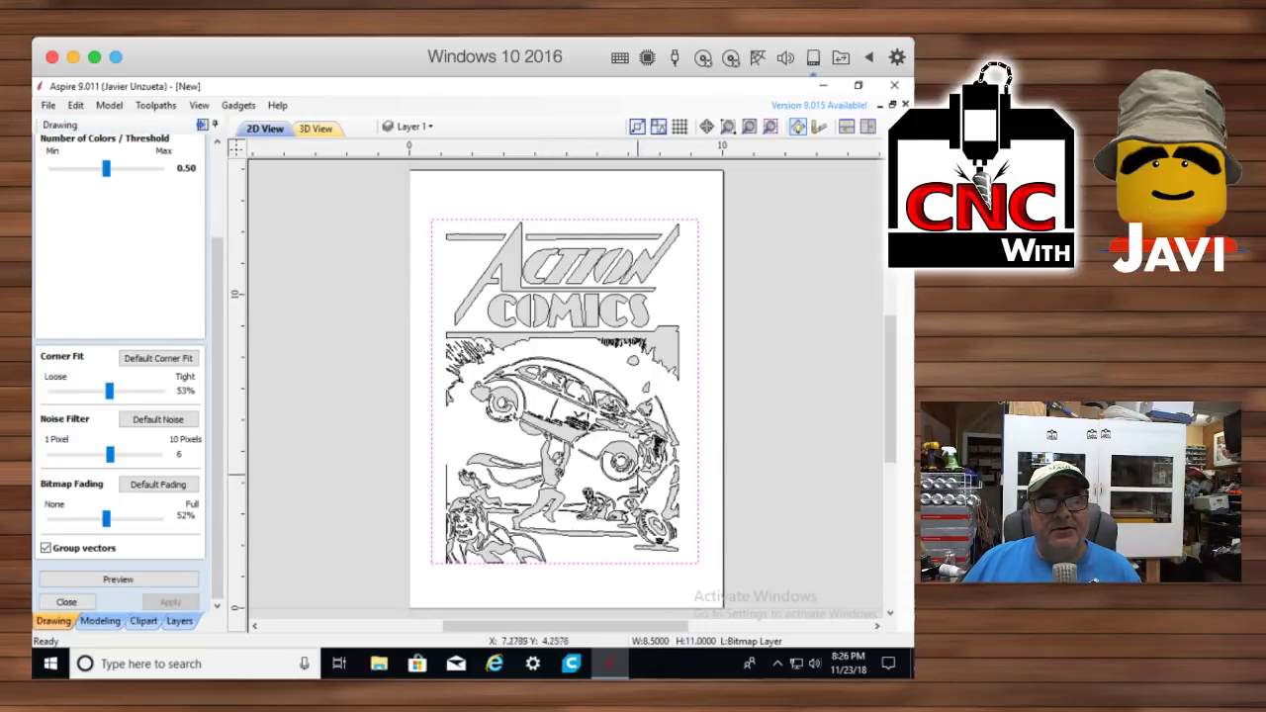
pyautogui.click(710, 586)
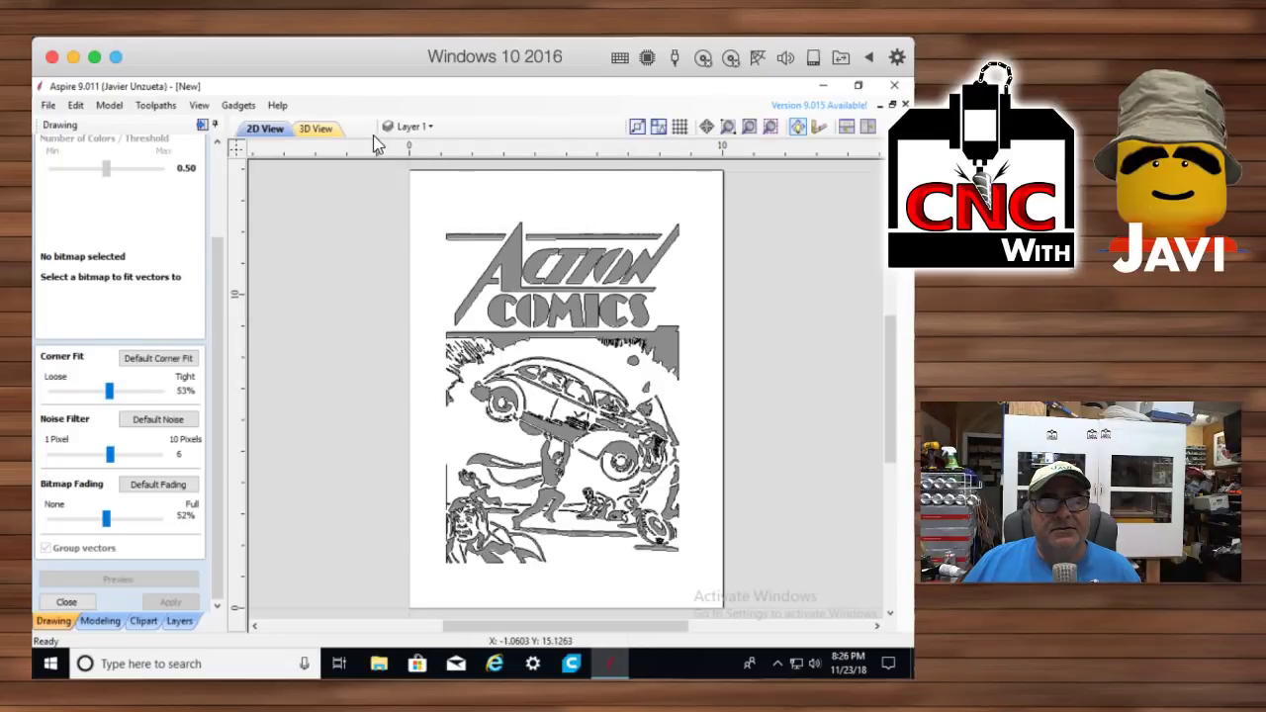
pyautogui.click(549, 348)
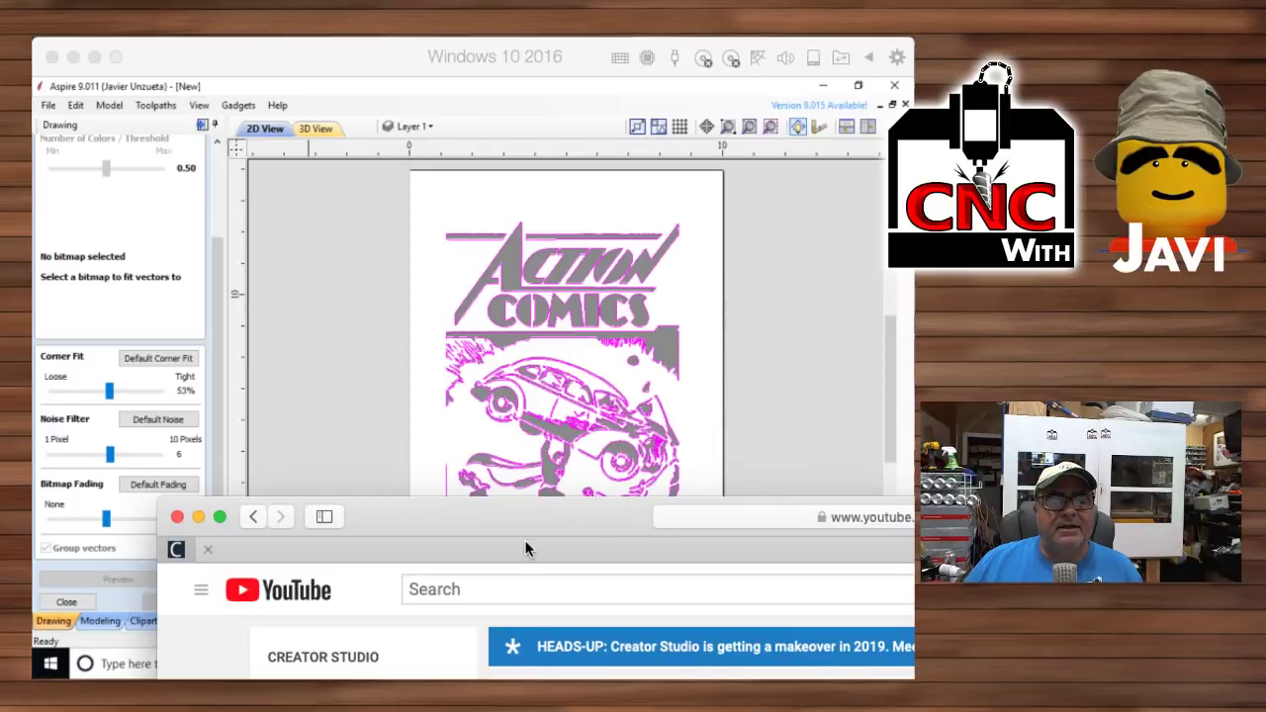
# Switch to the browser and search Google Images for "free clip art"
pyautogui.moveTo(526, 529); pyautogui.dragTo(584, 697)
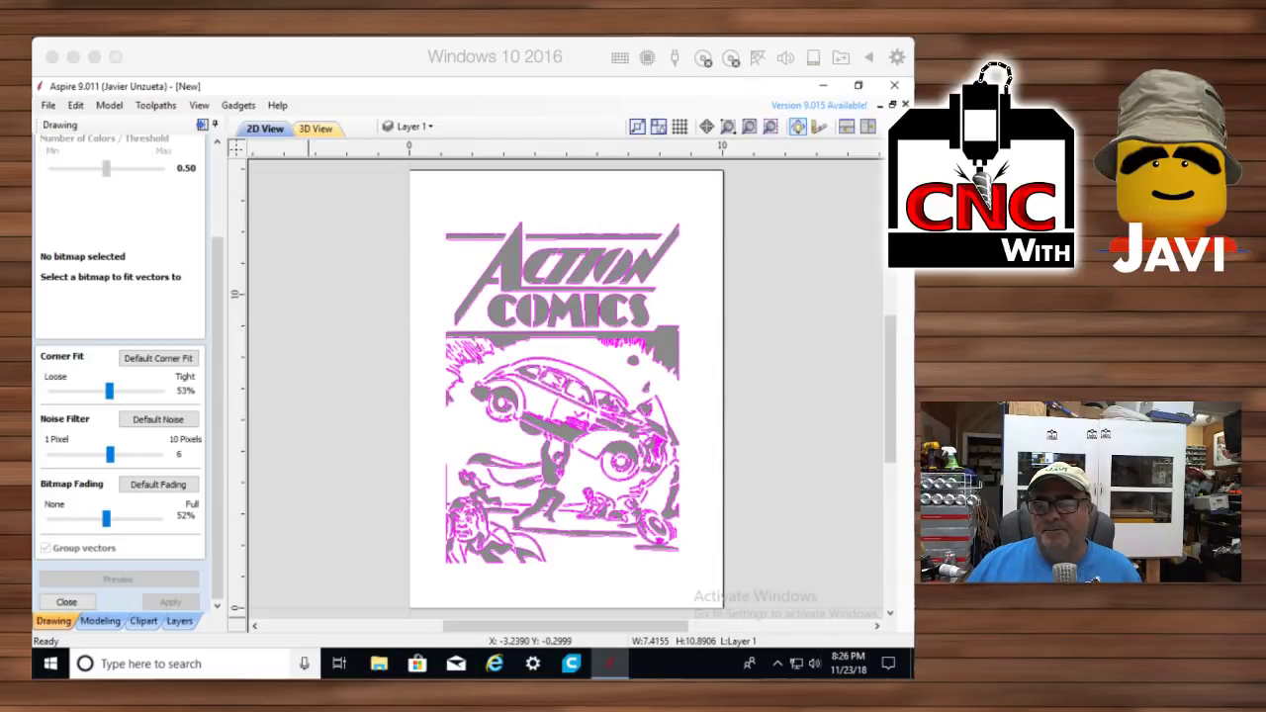
pyautogui.press('super+n')
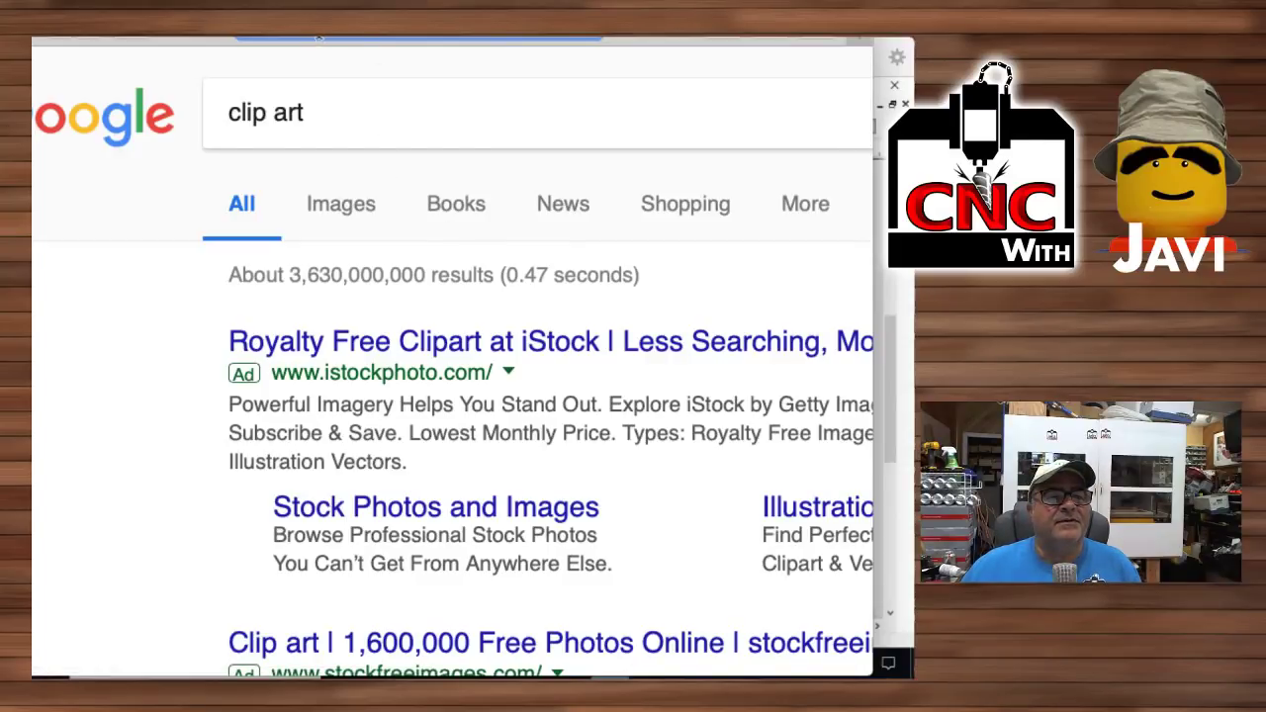
pyautogui.click(228, 113)
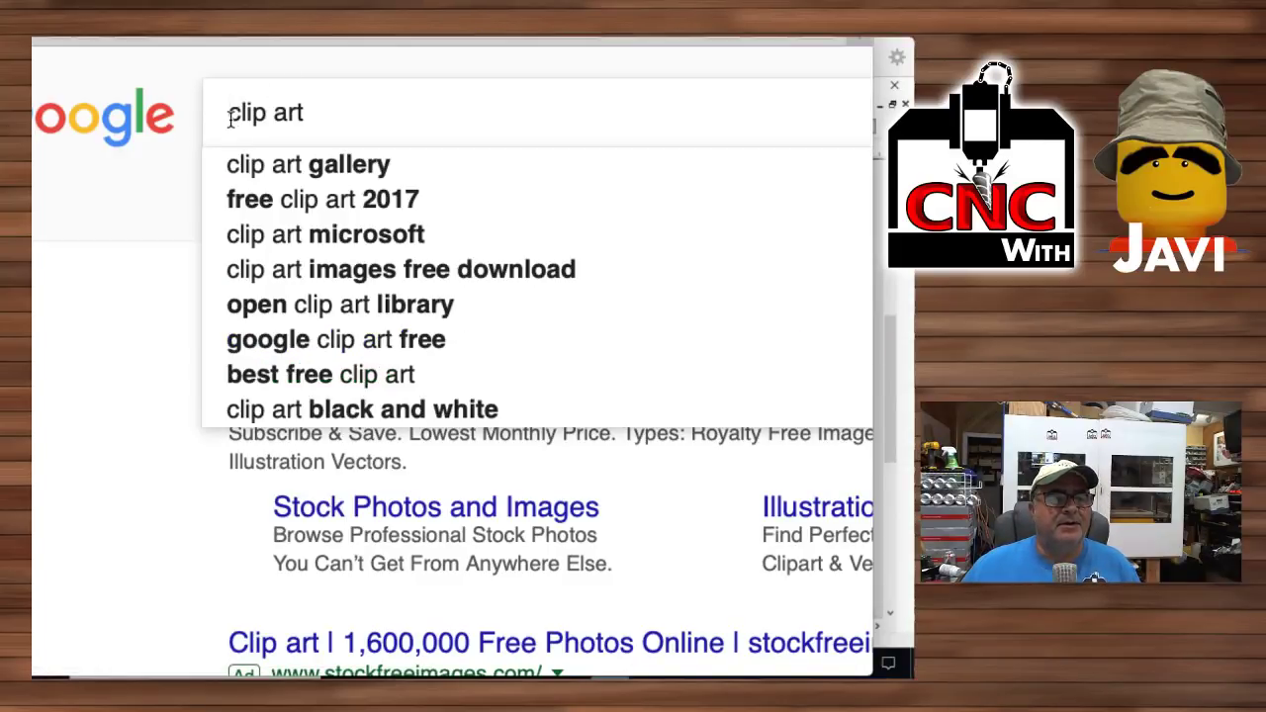
pyautogui.write('free')
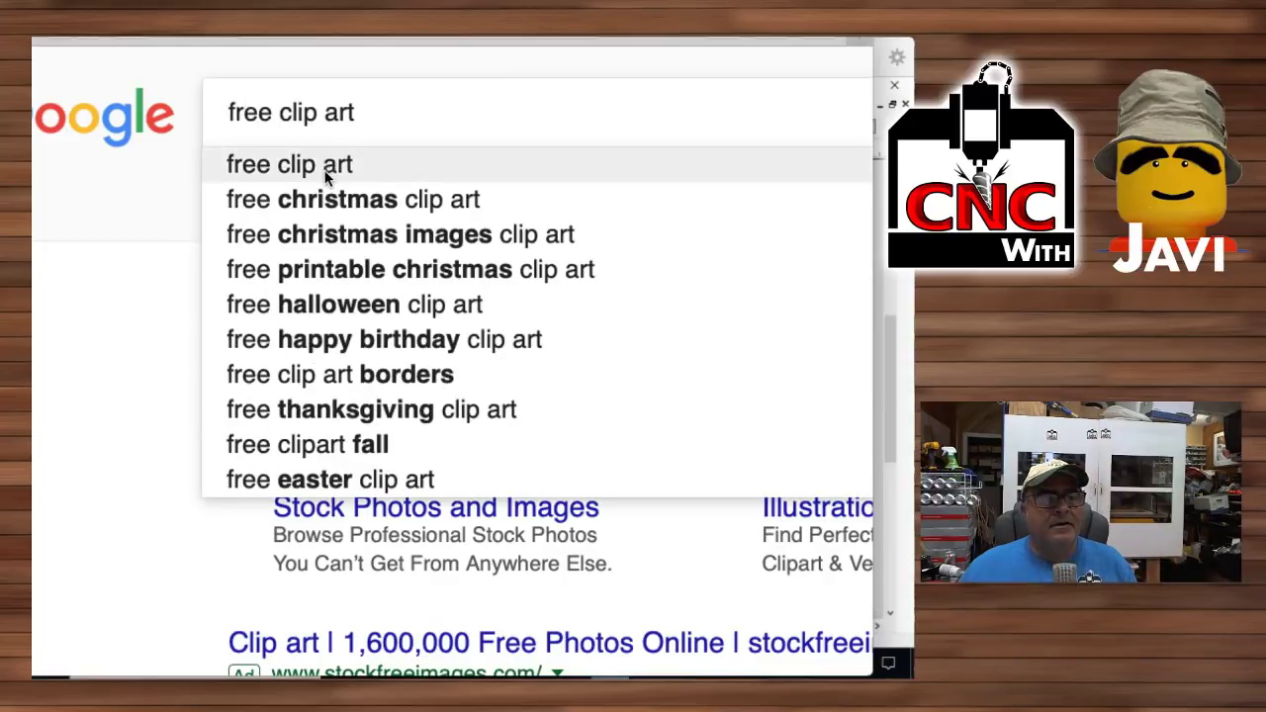
pyautogui.click(328, 164)
pyautogui.click(342, 205)
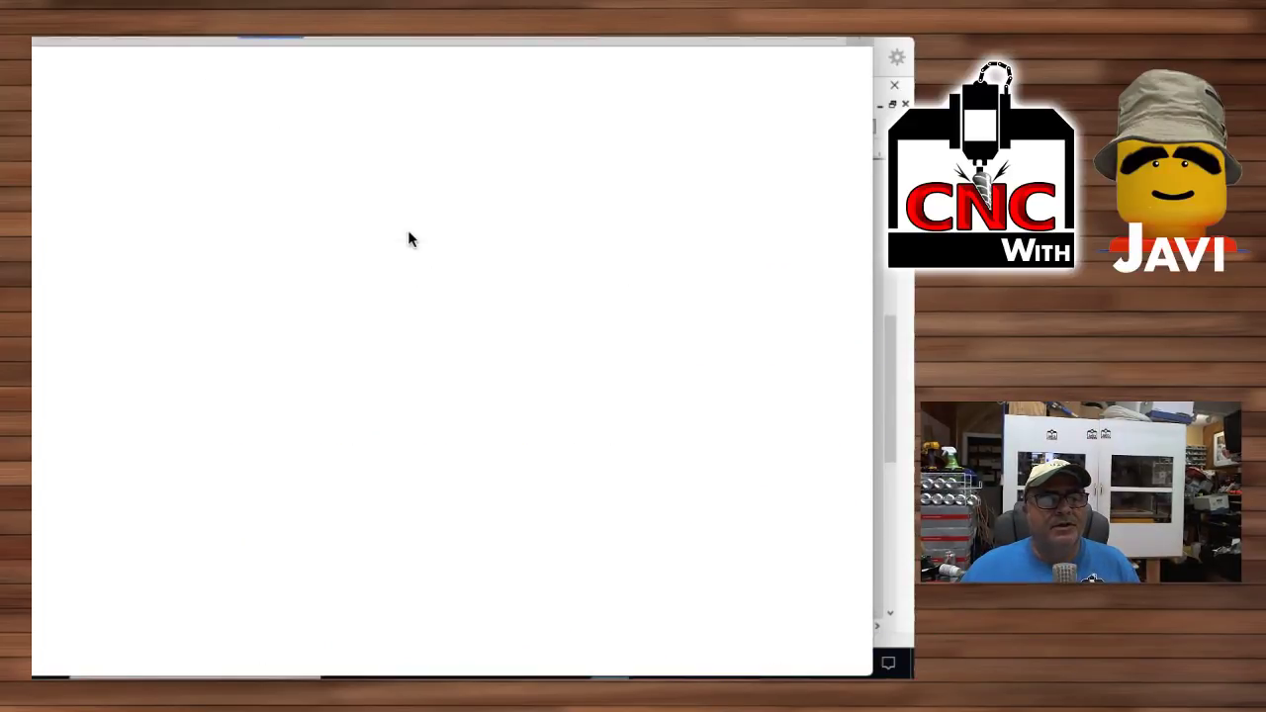
# Open the cartoon cow clip art from the image results and save a copy of it on the computer
pyautogui.scroll(-5, 382, 500)
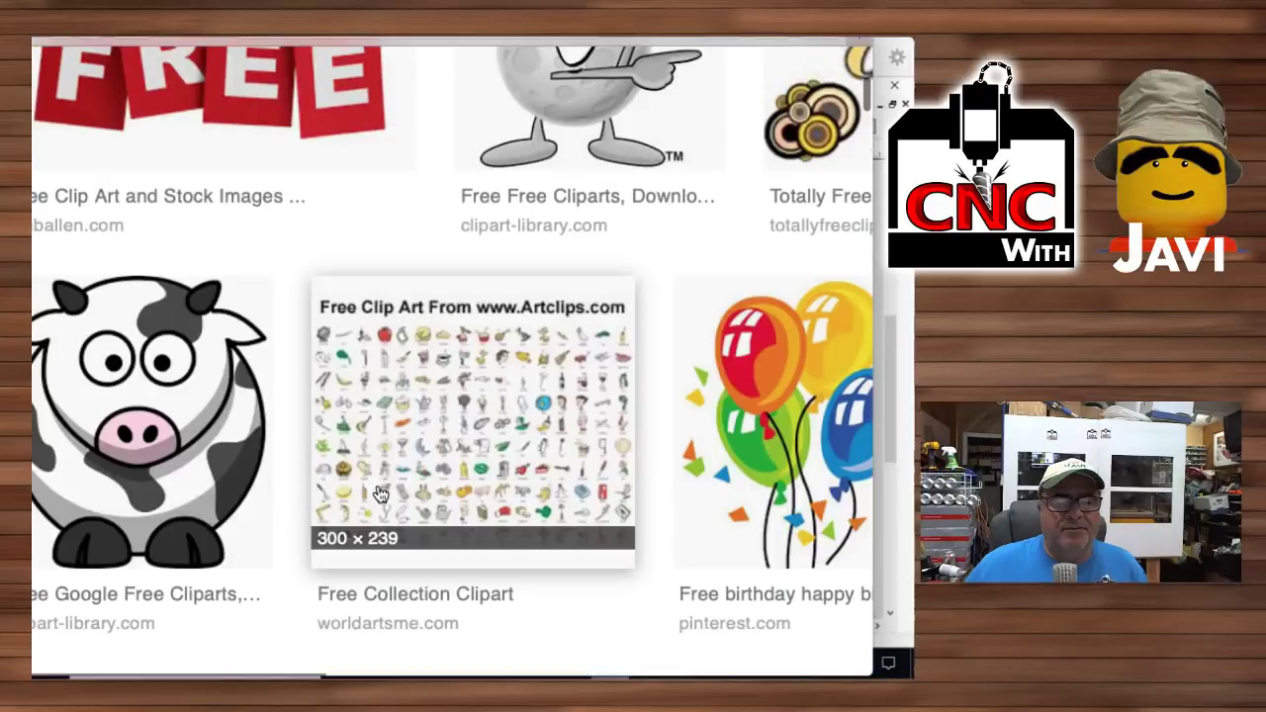
pyautogui.click(124, 443)
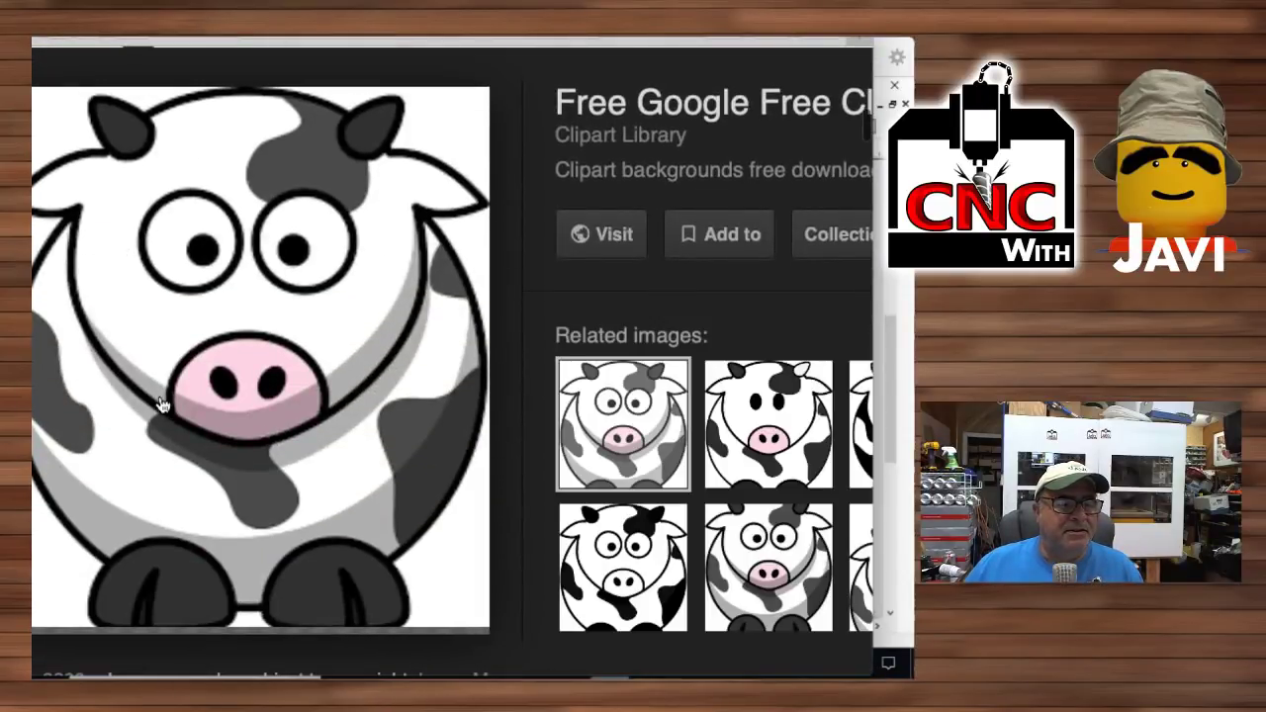
pyautogui.moveTo(213, 377); pyautogui.dragTo(33, 672)
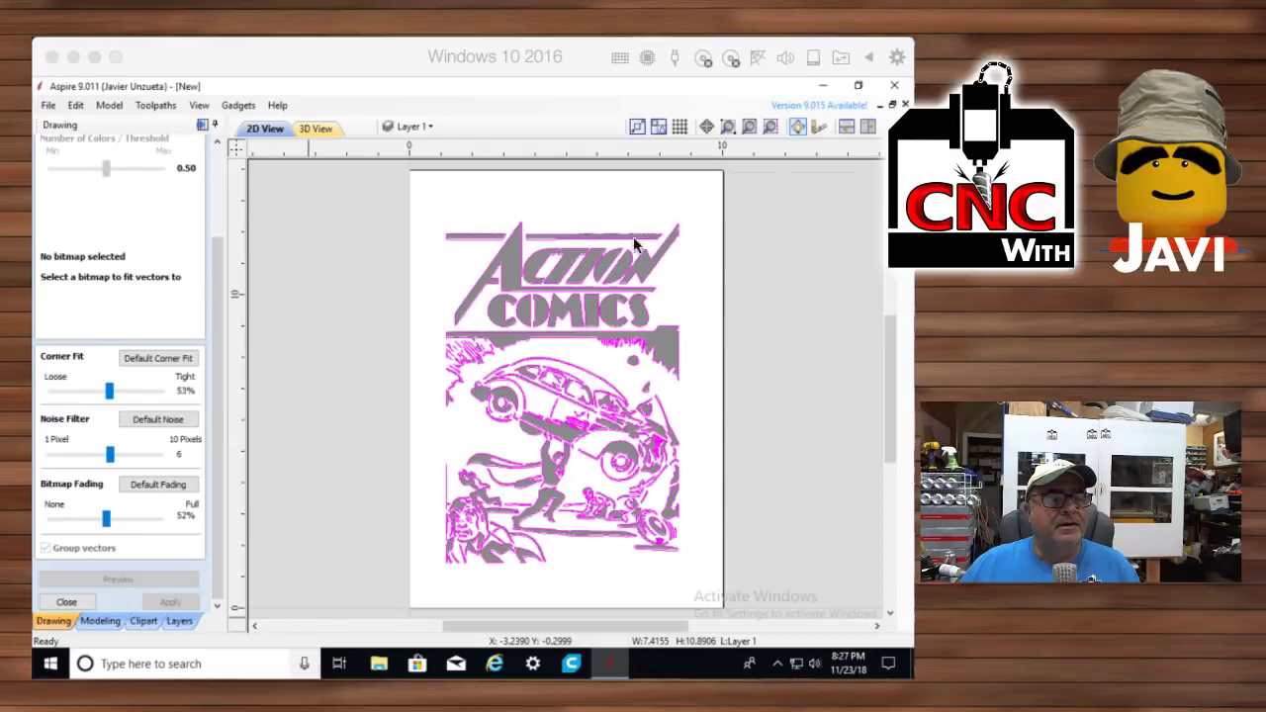
# Return to Aspire, undo the Action Comics tracing, and replace that bitmap with the saved cow image
pyautogui.click(806, 361)
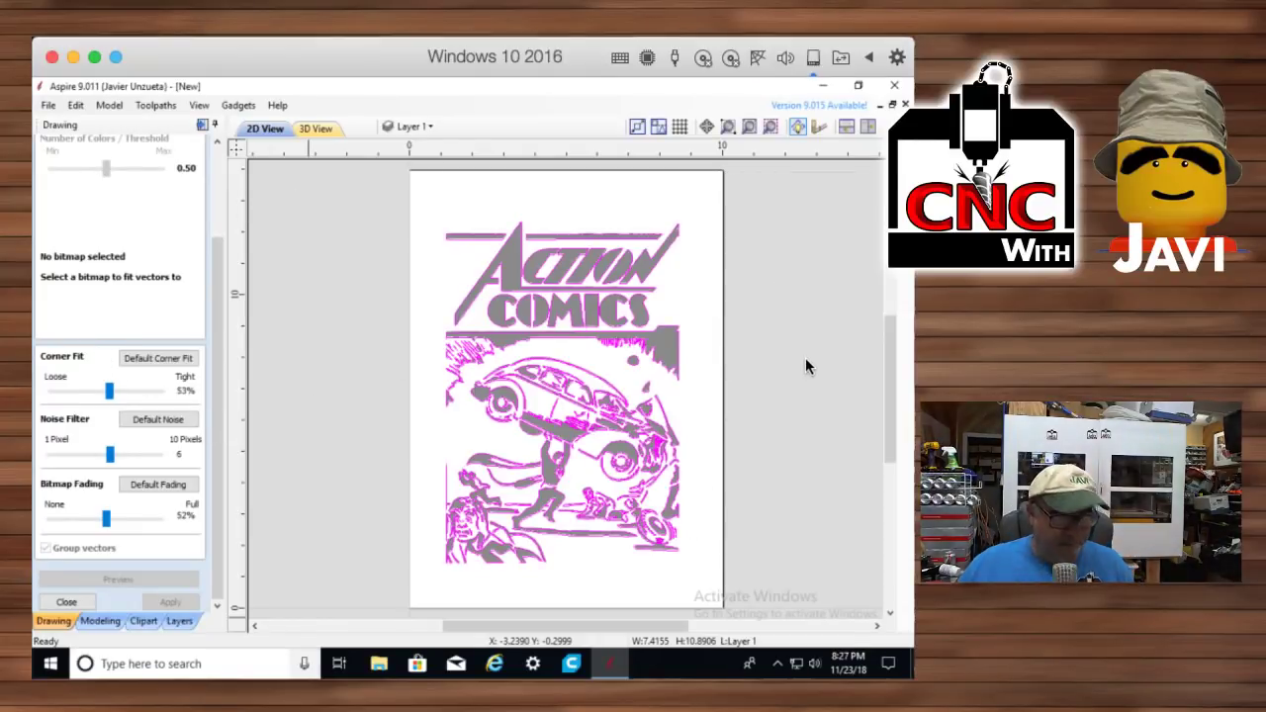
pyautogui.hotkey('ctrl', 'z')
pyautogui.hotkey('ctrl', 'z')
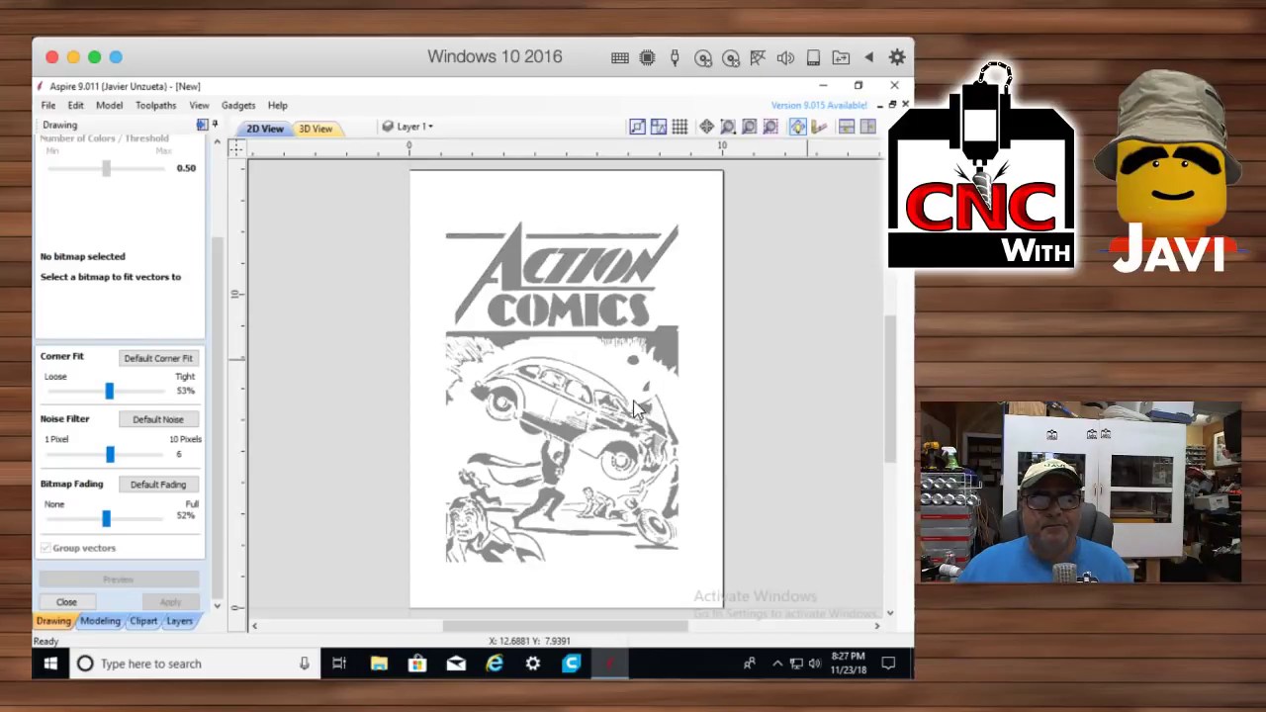
pyautogui.moveTo(52, 629)
pyautogui.mouseDown()
pyautogui.moveTo(525, 334)
pyautogui.moveTo(566, 358)
pyautogui.mouseUp()
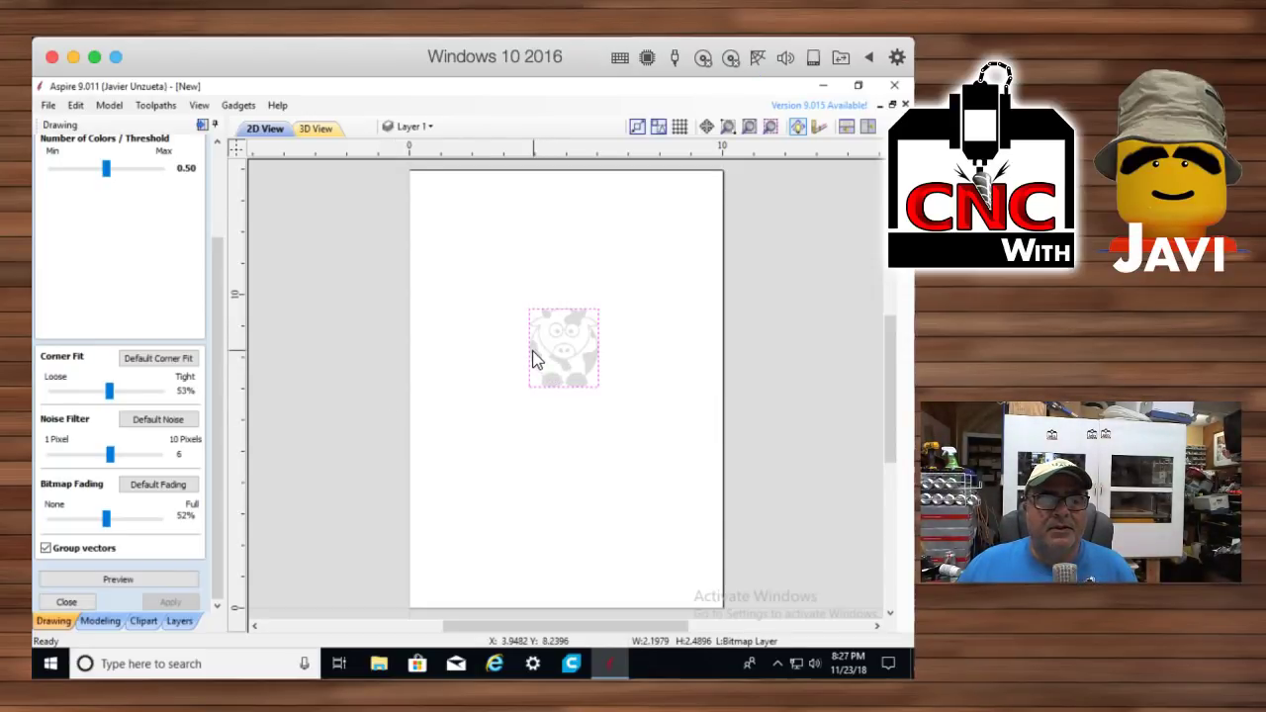
# Leave bitmap tracing, enlarge the cow bitmap to about 8.69 by 9.85 inches, and center it on the sheet
pyautogui.click(86, 601)
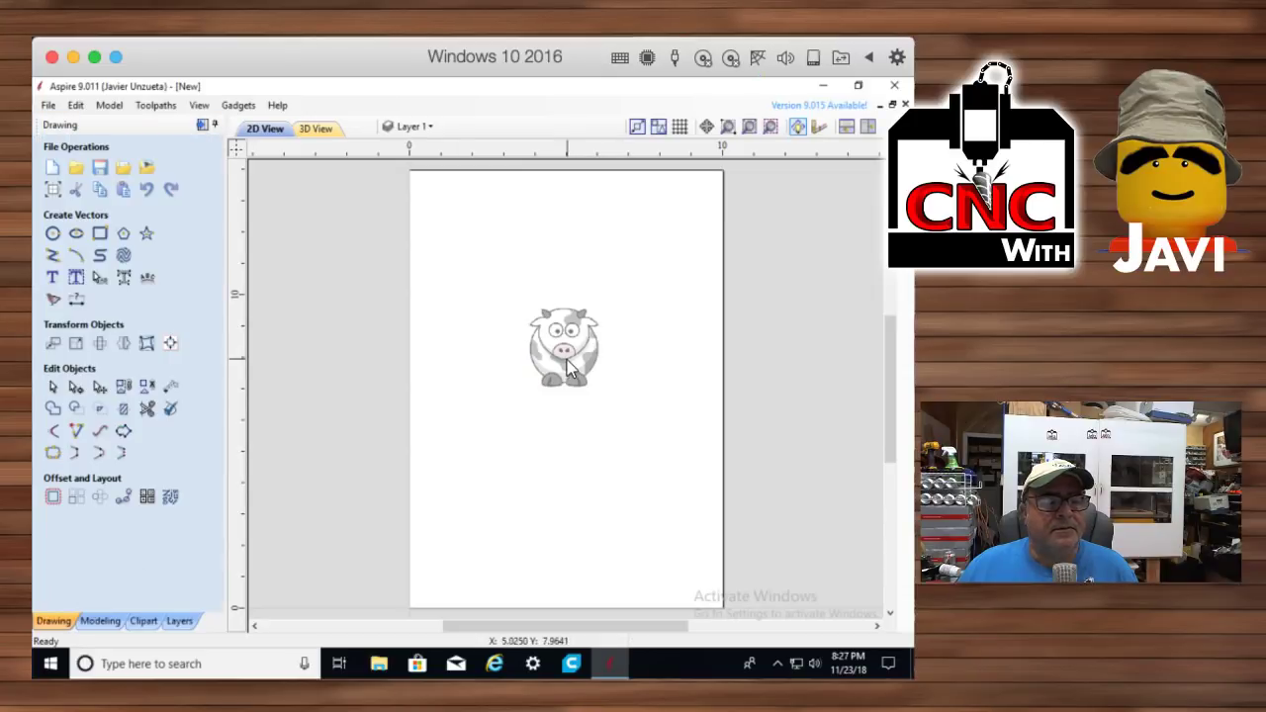
pyautogui.click(537, 336)
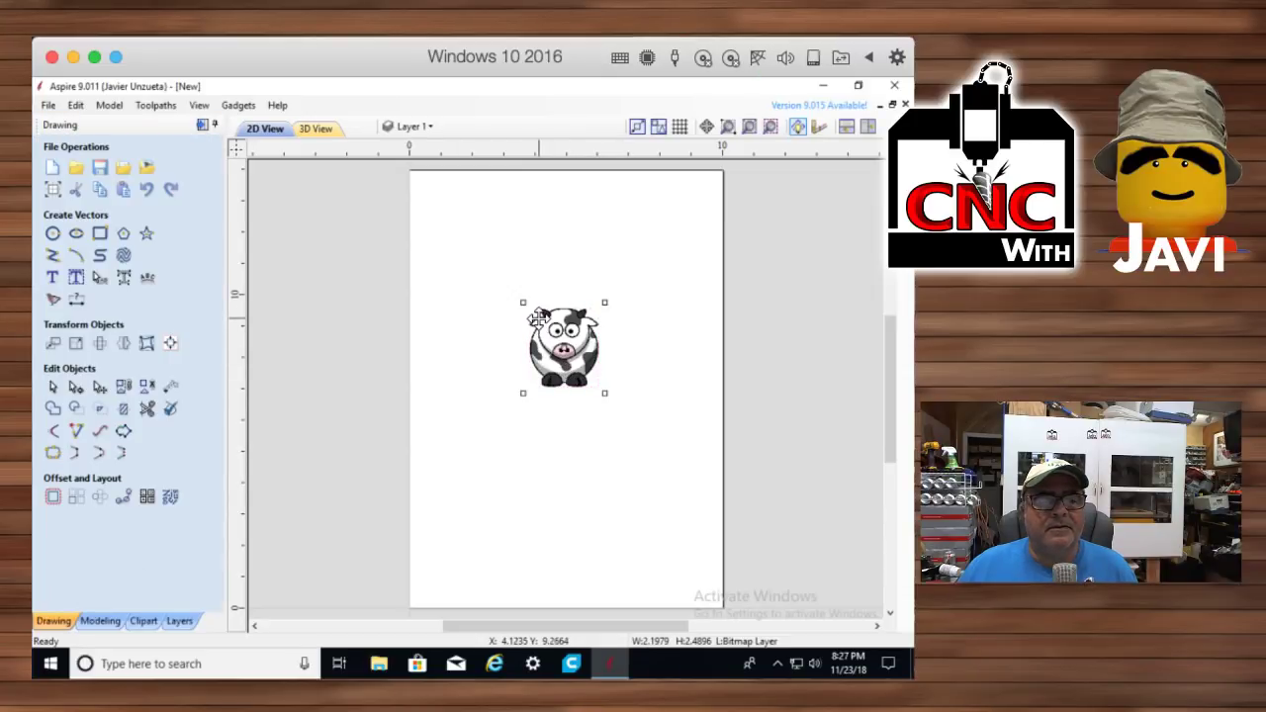
pyautogui.moveTo(521, 302); pyautogui.dragTo(436, 205)
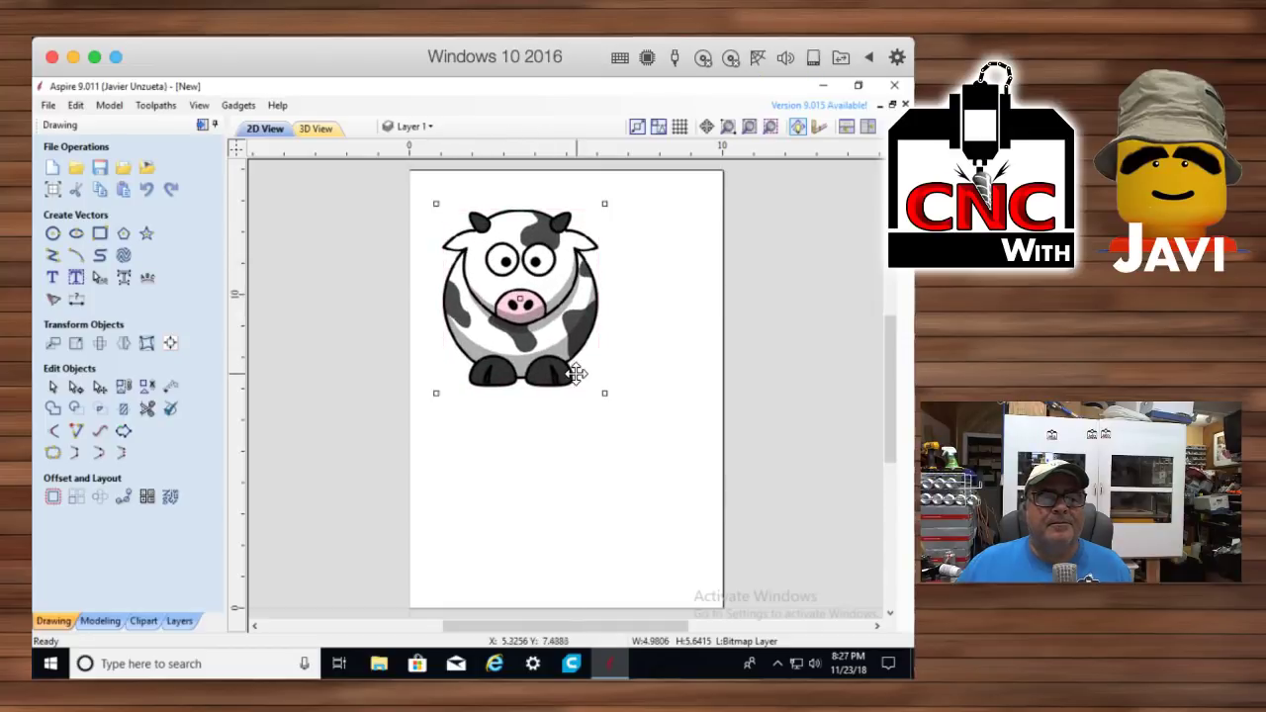
pyautogui.moveTo(604, 394); pyautogui.dragTo(663, 459)
pyautogui.moveTo(504, 312); pyautogui.dragTo(551, 402)
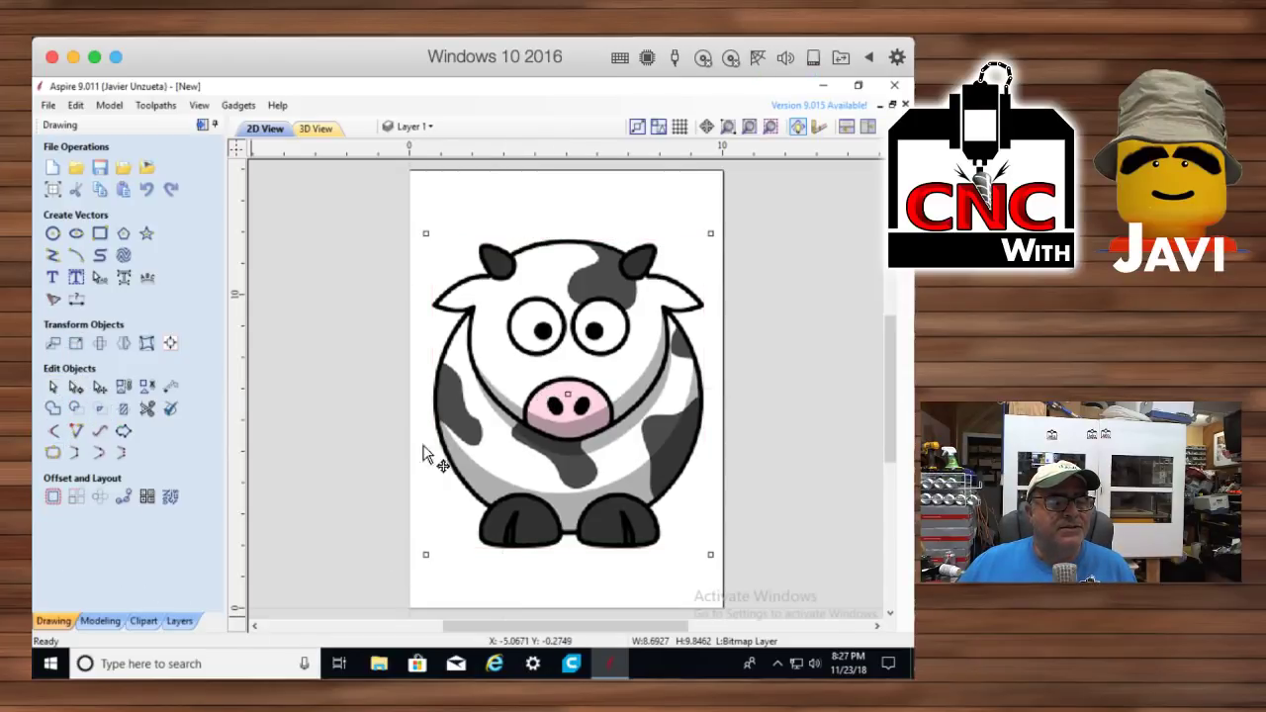
# Trace the cow bitmap in black and white with noise filter 8 and bitmap fading 38%, preview the vectors, and apply them
pyautogui.click(51, 296)
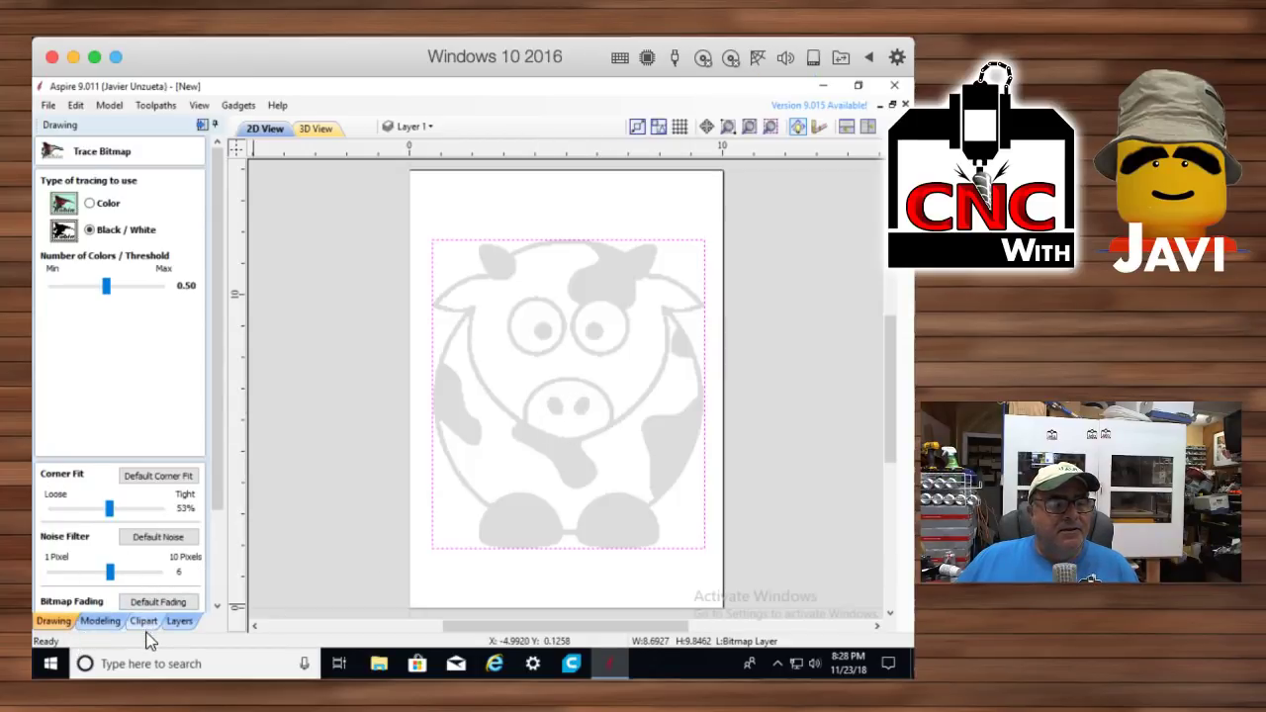
pyautogui.scroll(-3, 109, 567)
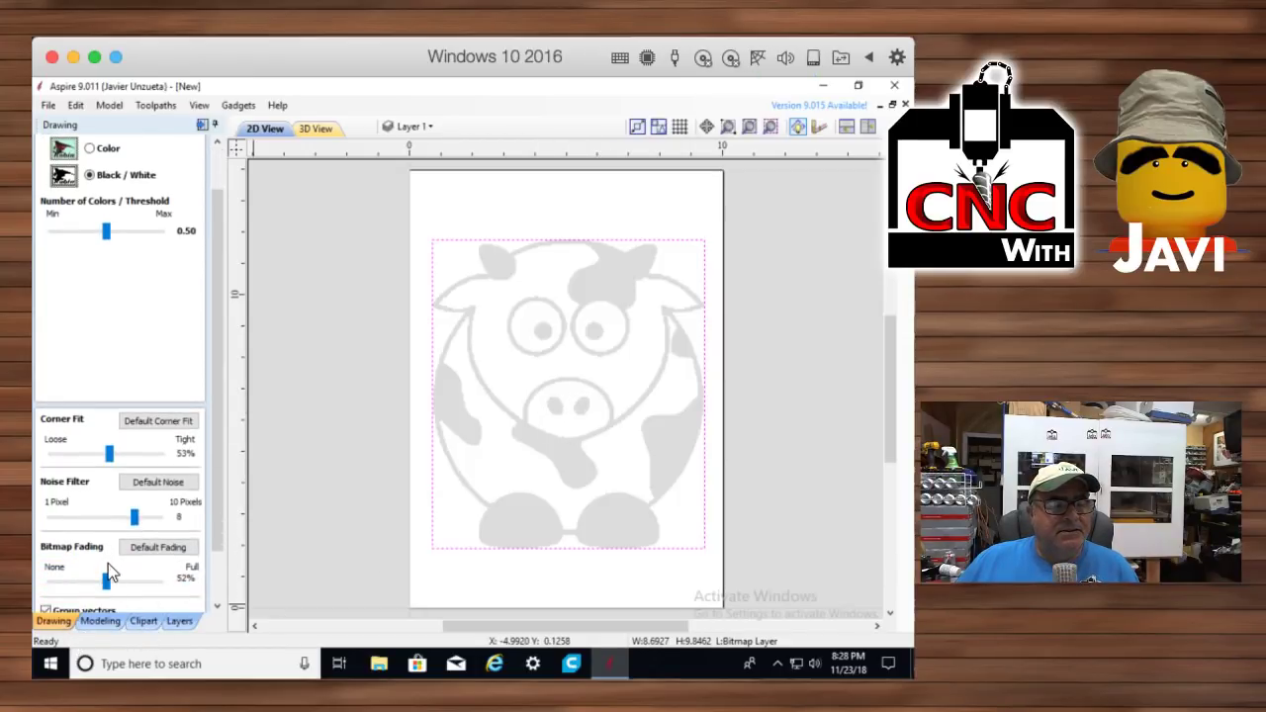
pyautogui.scroll(-5, 108, 575)
pyautogui.scroll(1, 110, 573)
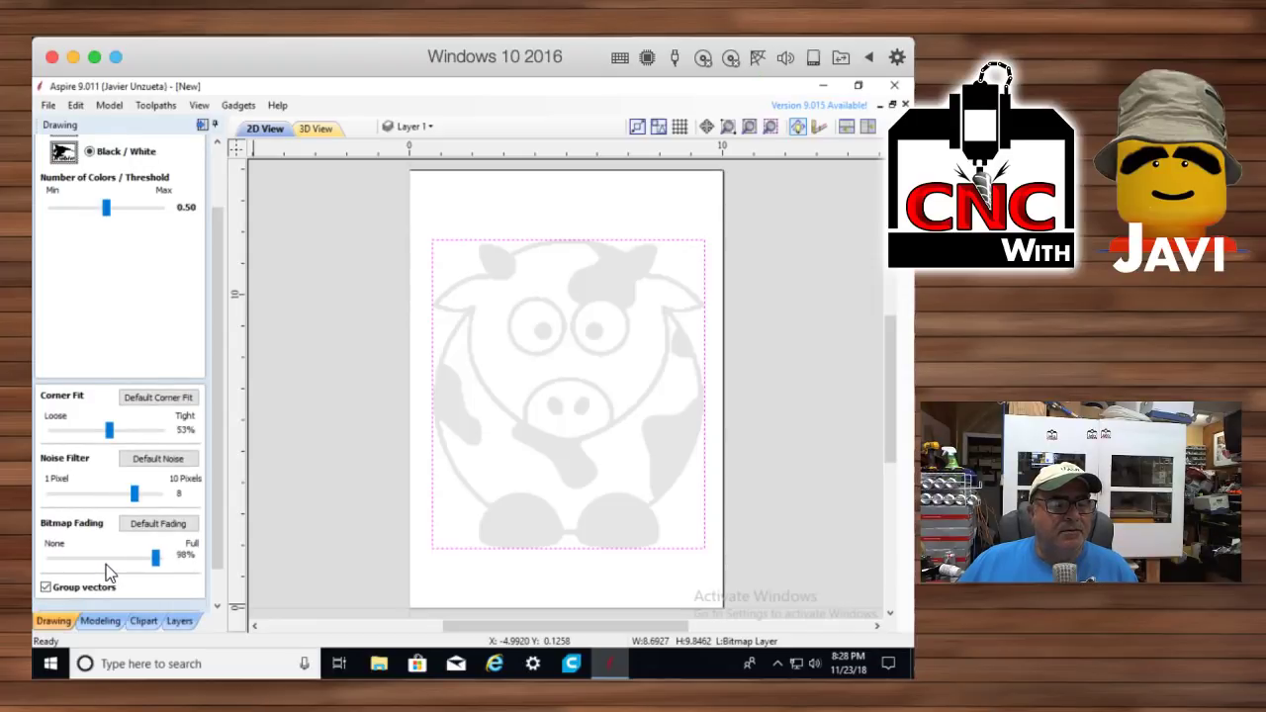
pyautogui.scroll(4, 111, 562)
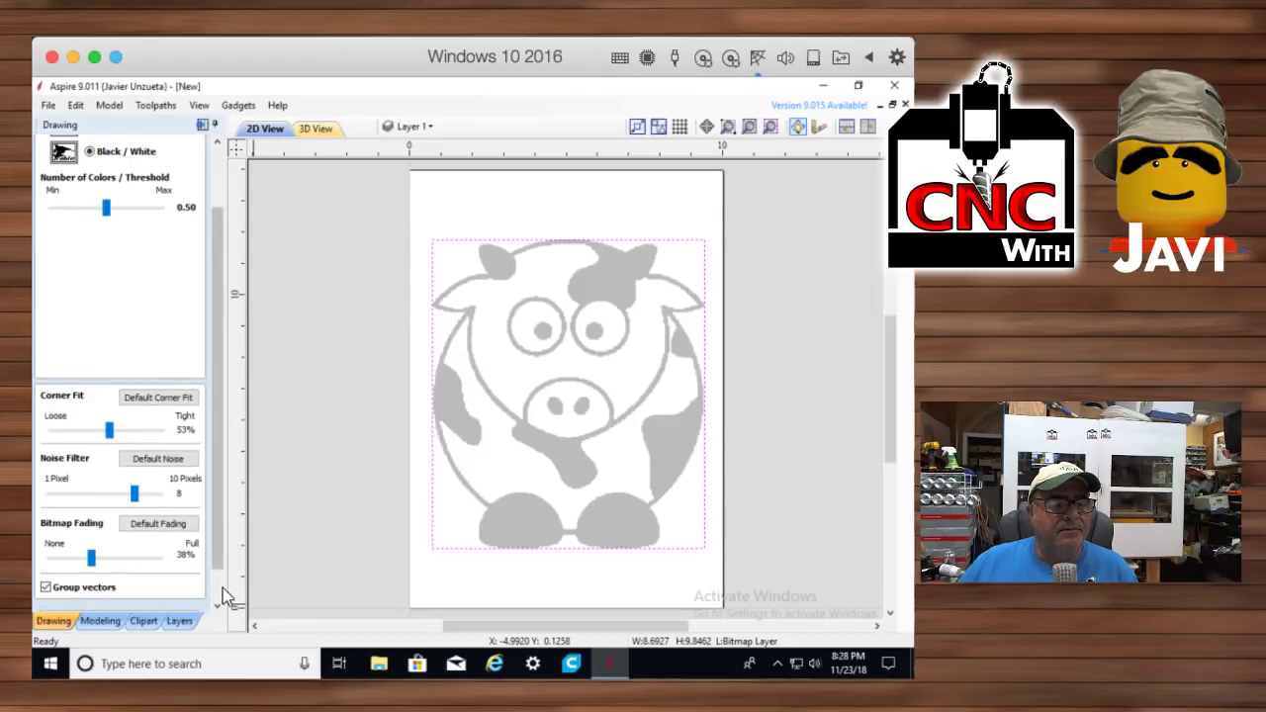
pyautogui.click(217, 604)
pyautogui.click(94, 581)
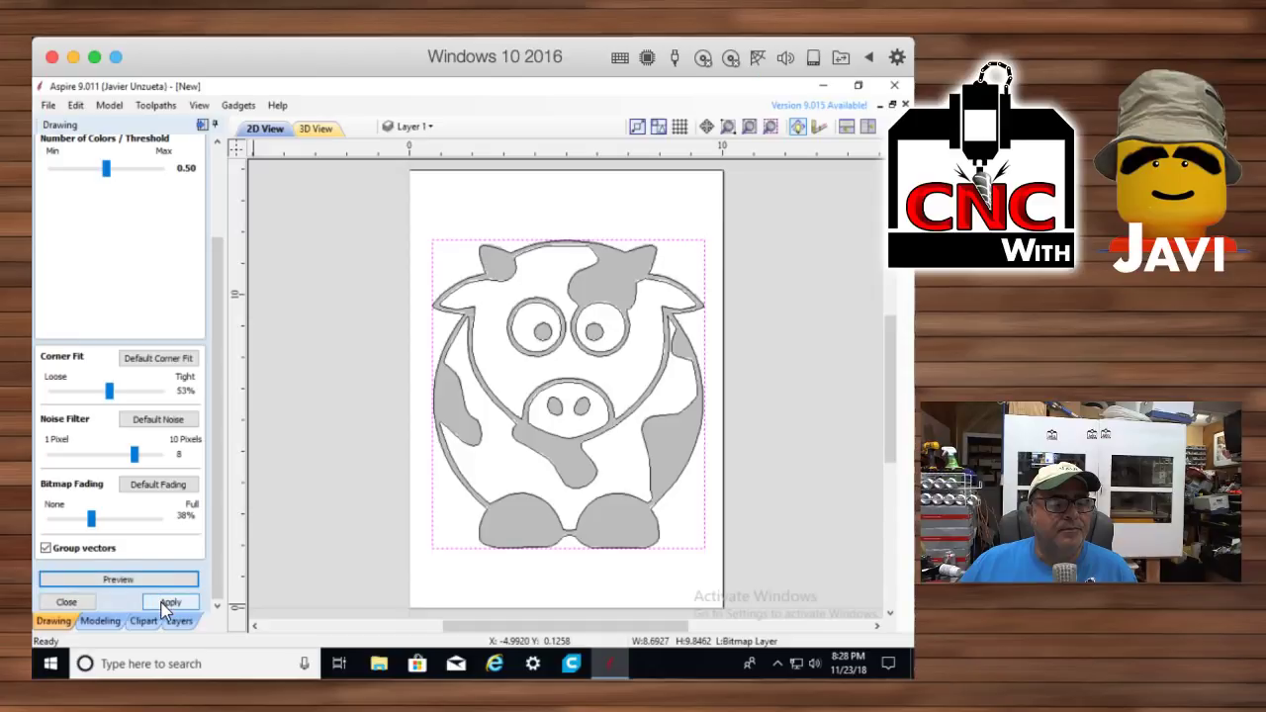
pyautogui.click(165, 600)
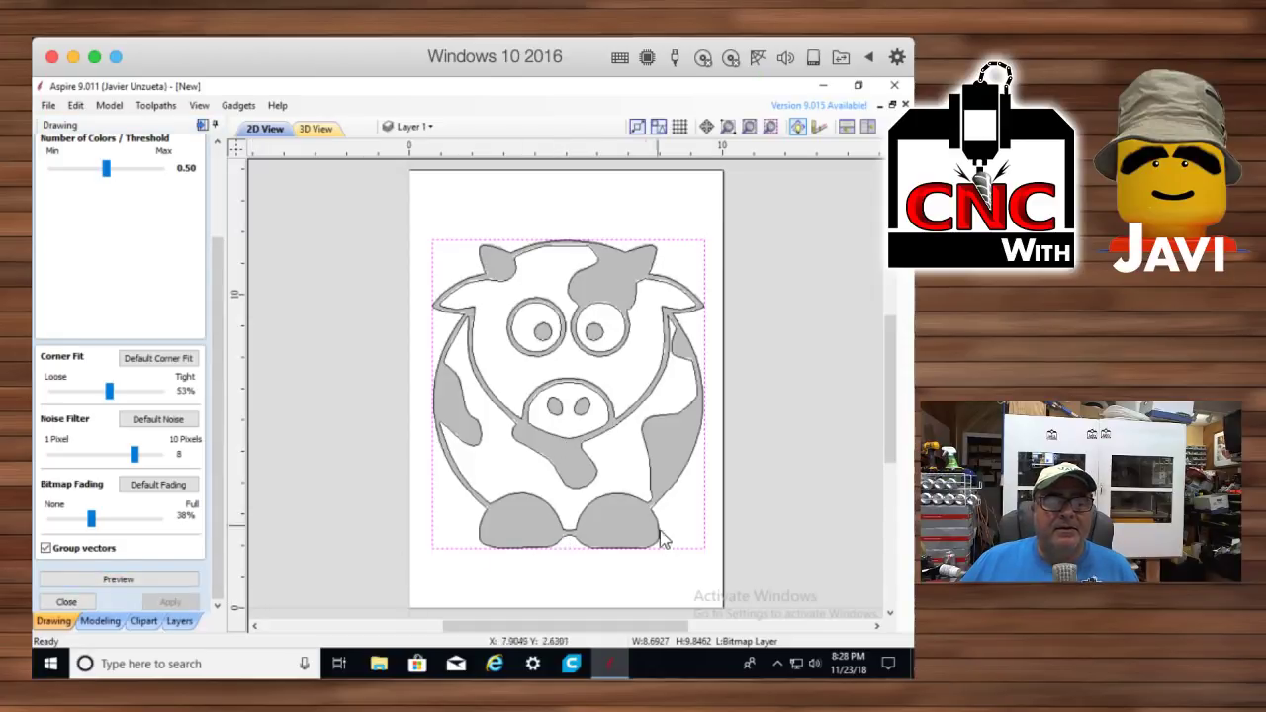
# Check the traced cow vectors by selecting them, leave bitmap tracing, and hide the Bitmap Layer
pyautogui.moveTo(683, 579); pyautogui.dragTo(397, 247)
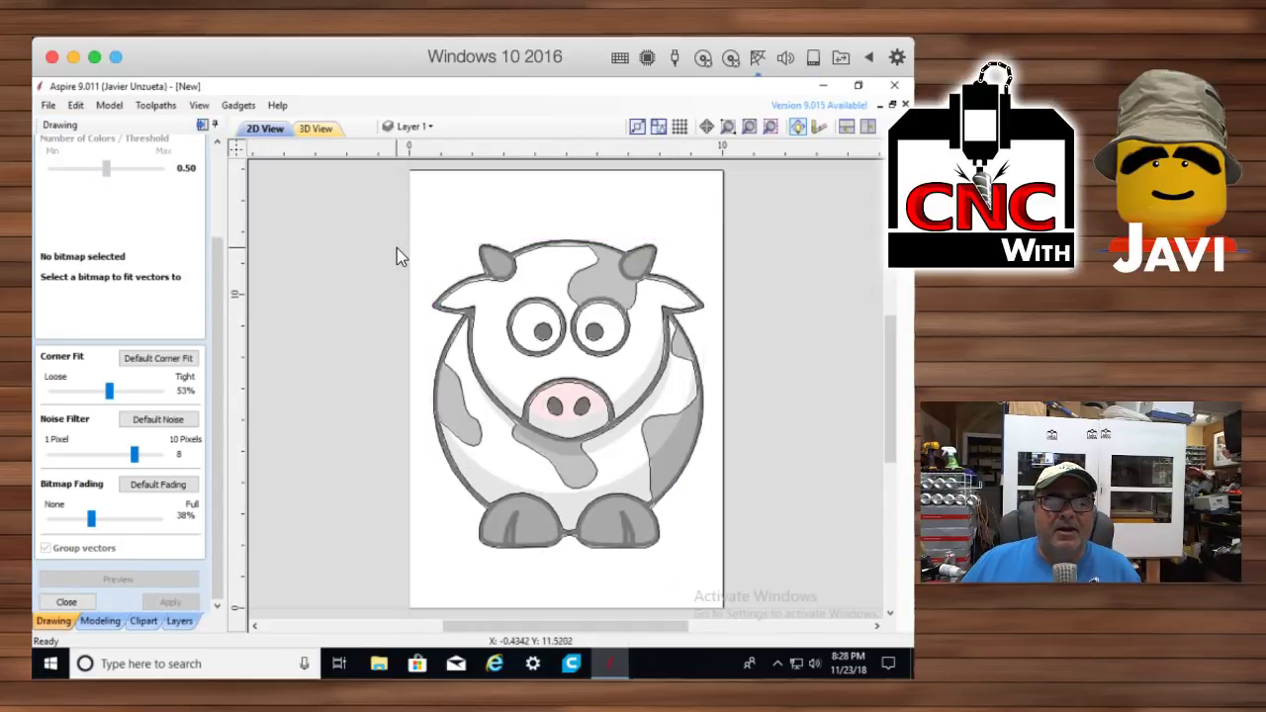
pyautogui.click(551, 400)
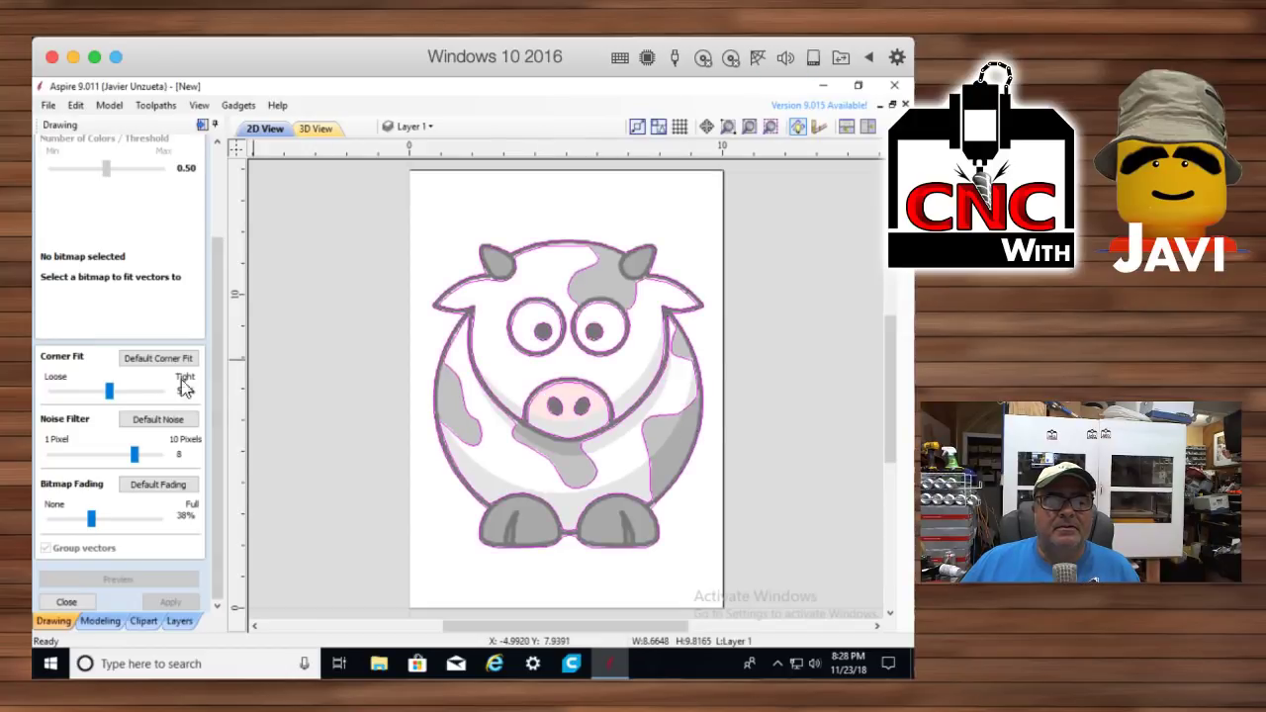
pyautogui.click(181, 621)
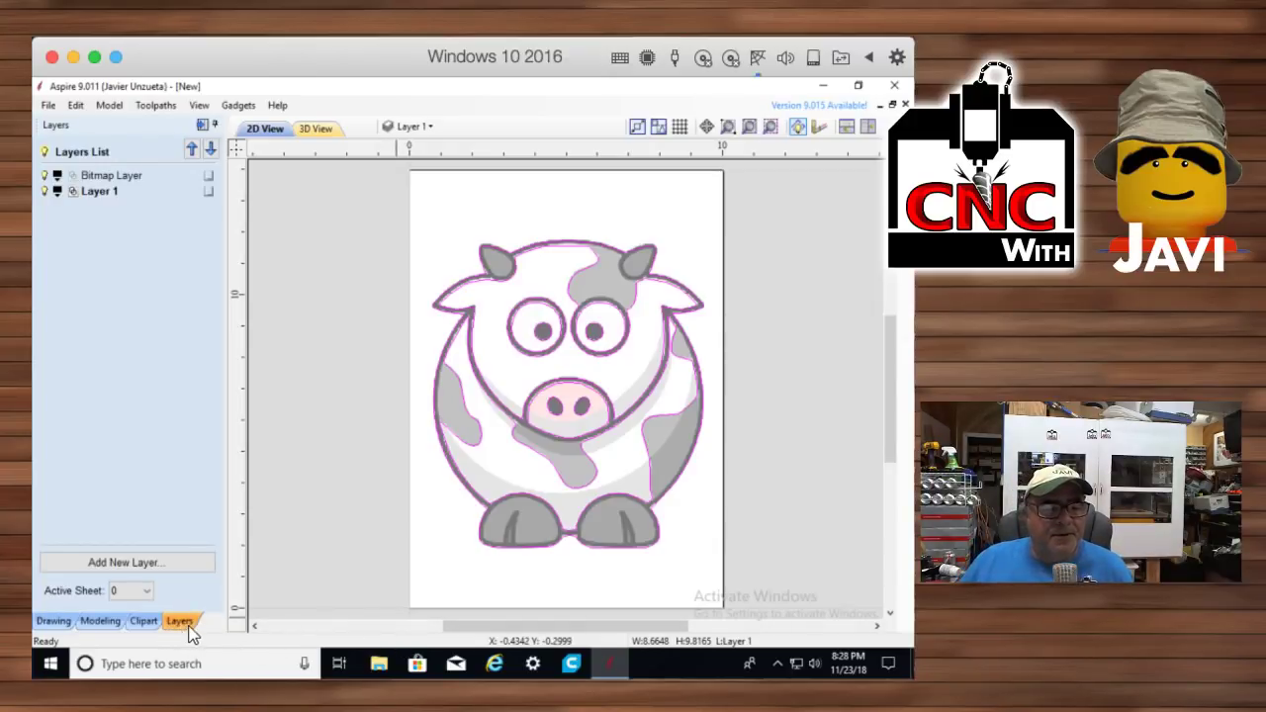
pyautogui.click(50, 622)
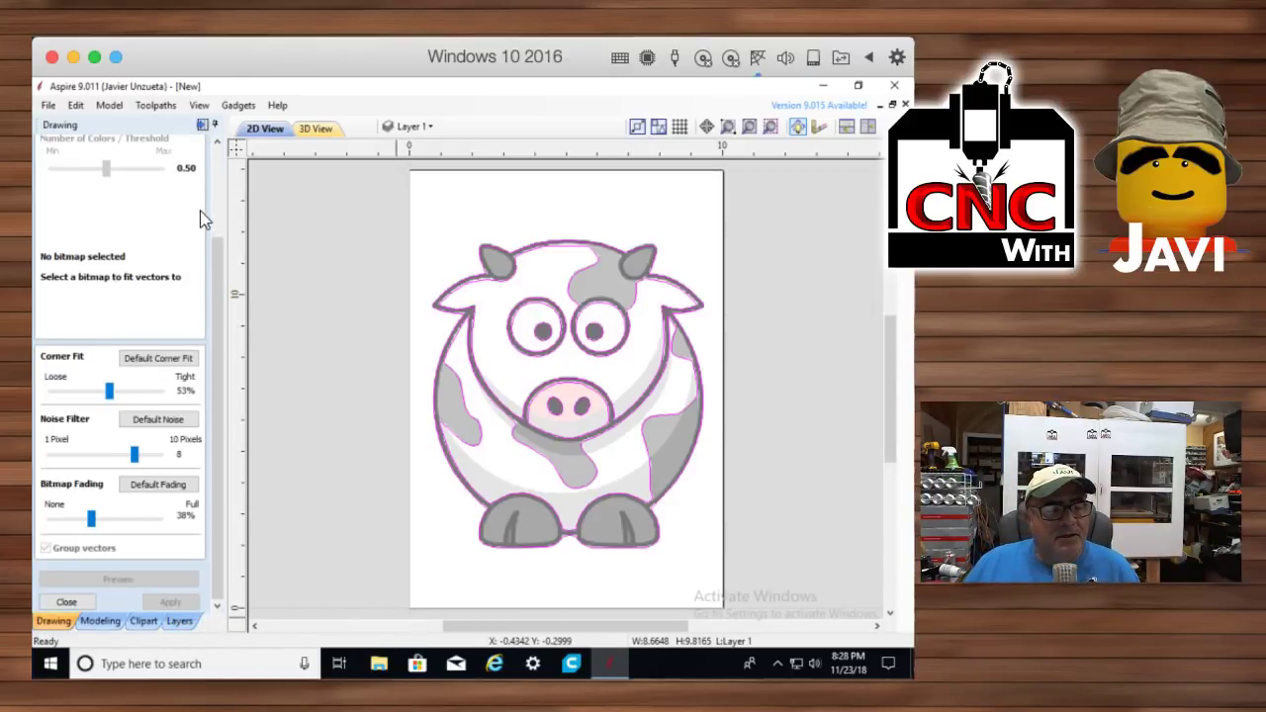
pyautogui.click(66, 601)
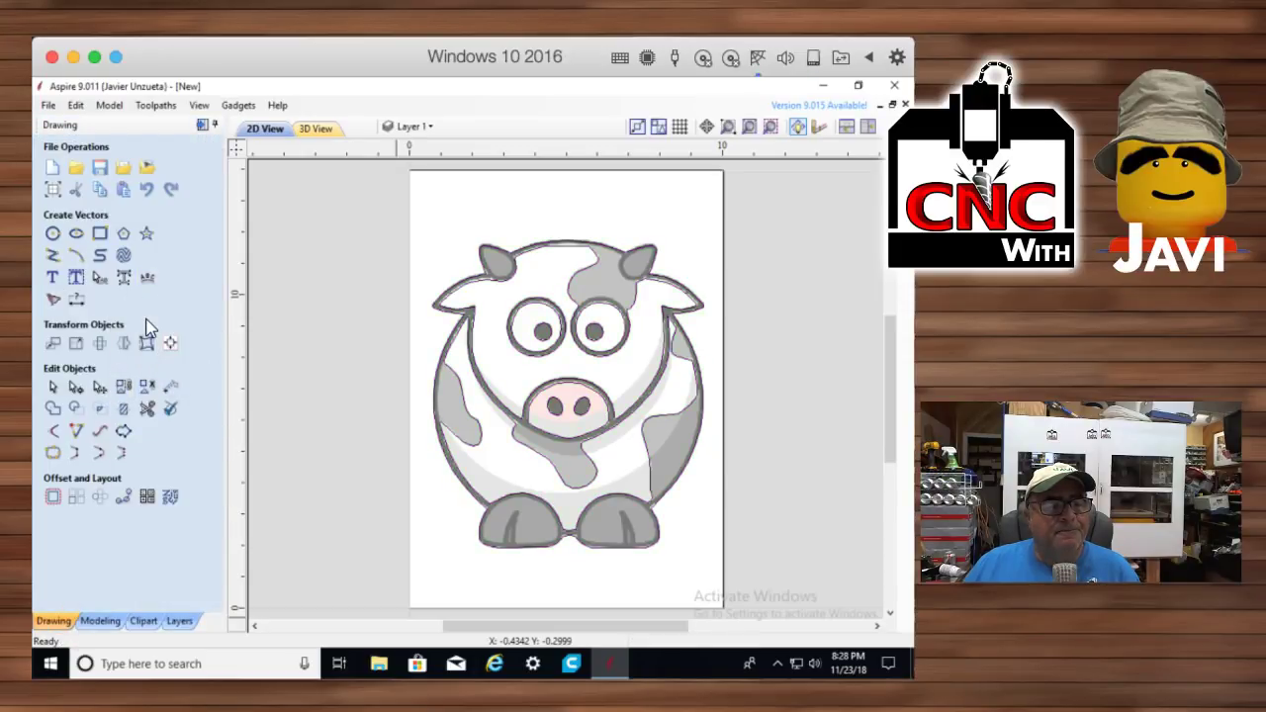
pyautogui.click(180, 622)
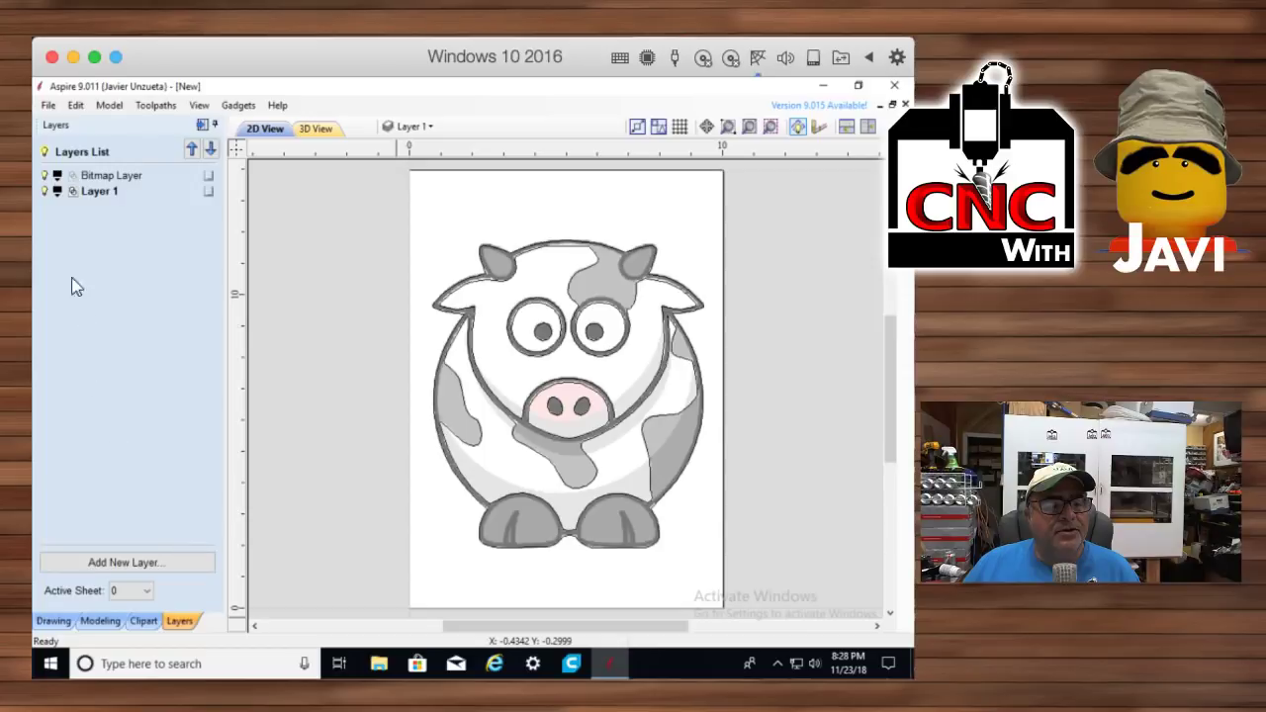
pyautogui.click(44, 175)
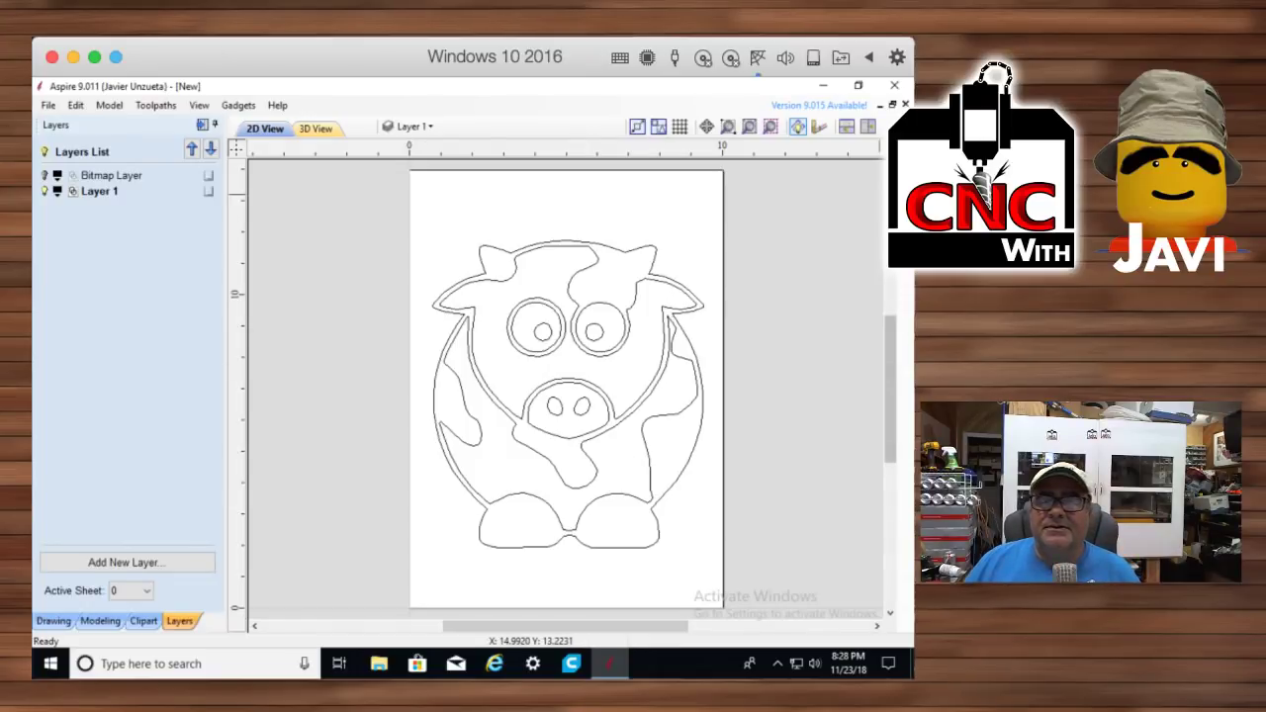
# Calculate a V-carve toolpath for the cow vectors with 0.1 inch flat depth, the 90-degree V-bit, and the 0.2499 inch end mill for clearance
pyautogui.moveTo(904, 180)
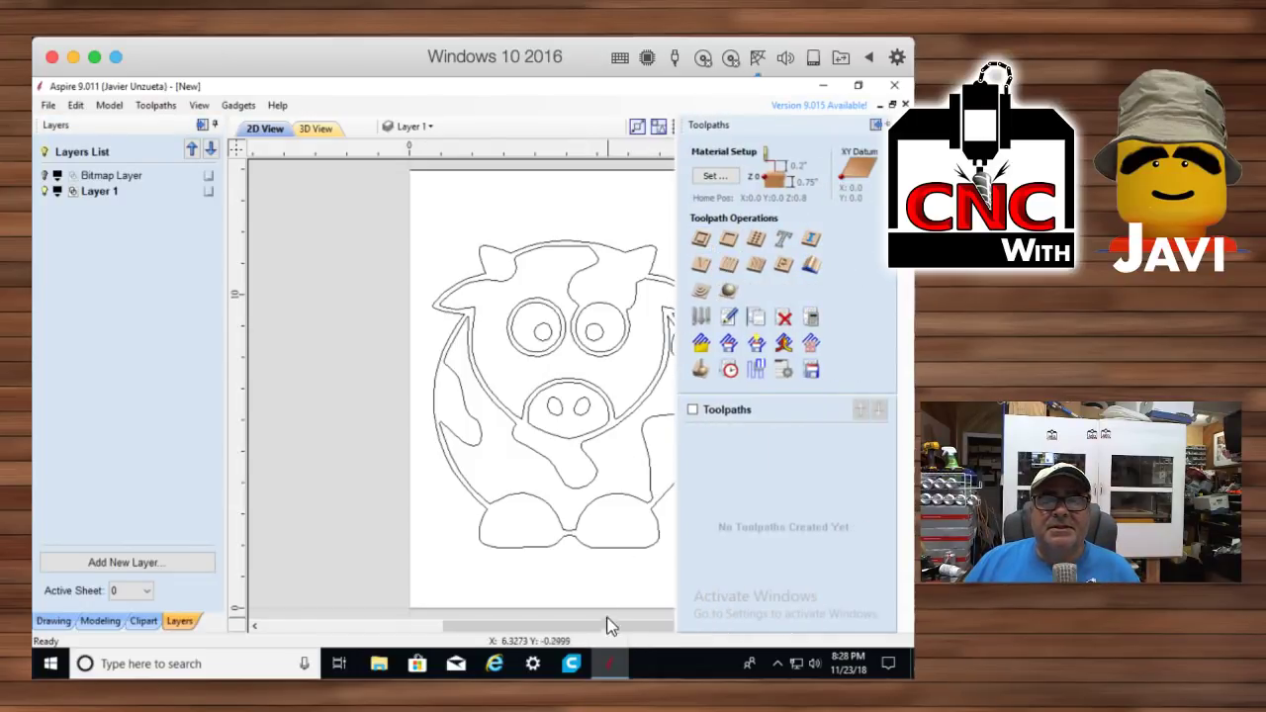
pyautogui.click(704, 265)
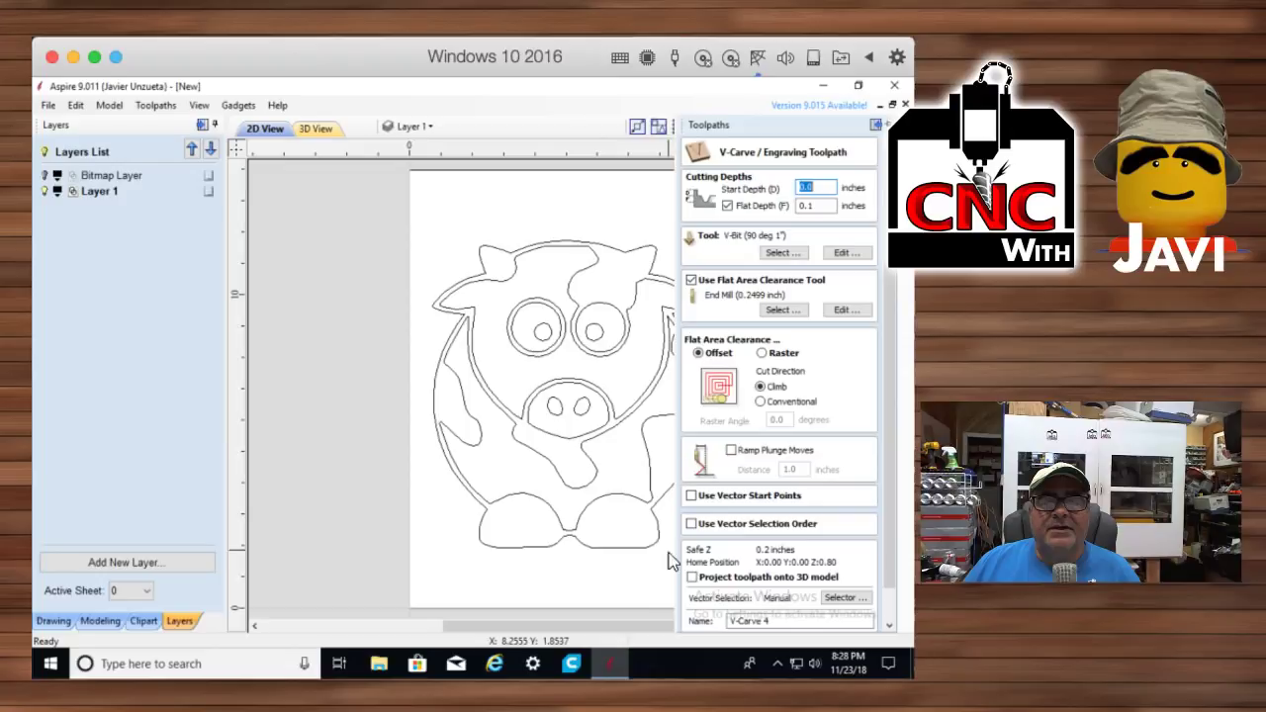
pyautogui.moveTo(661, 564); pyautogui.dragTo(422, 235)
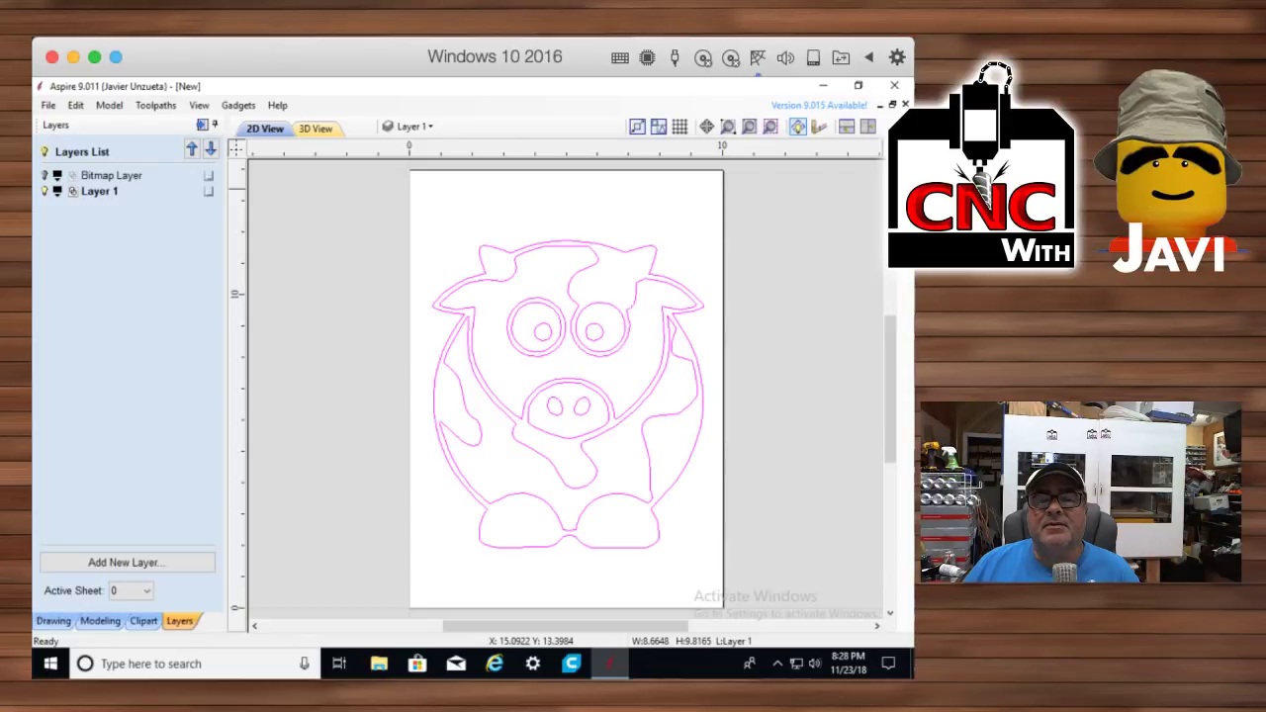
pyautogui.click(876, 124)
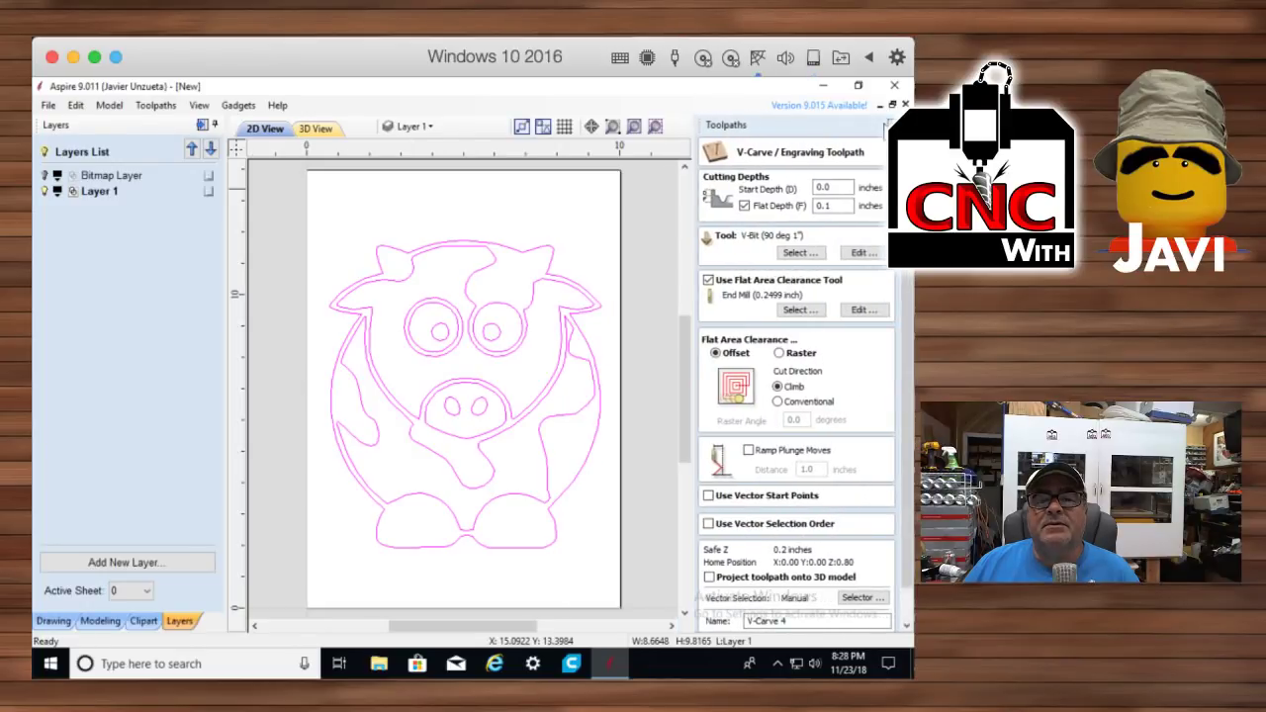
pyautogui.scroll(-2, 775, 609)
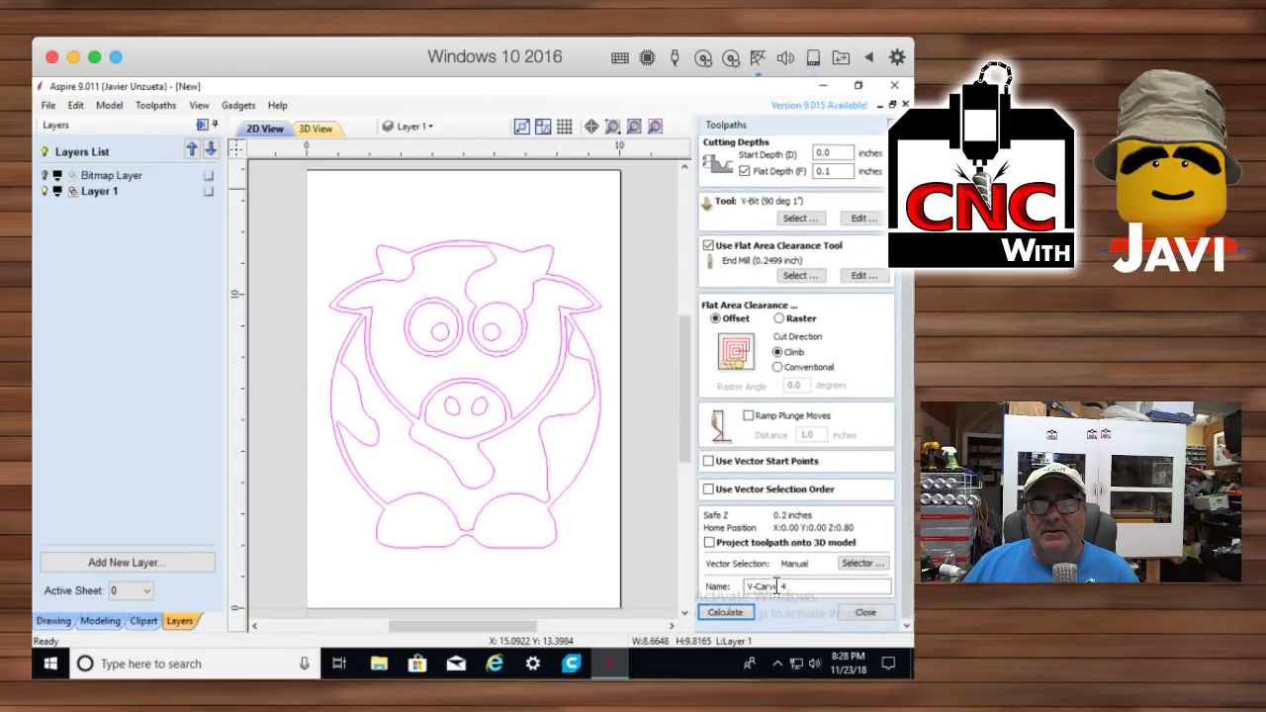
pyautogui.click(735, 613)
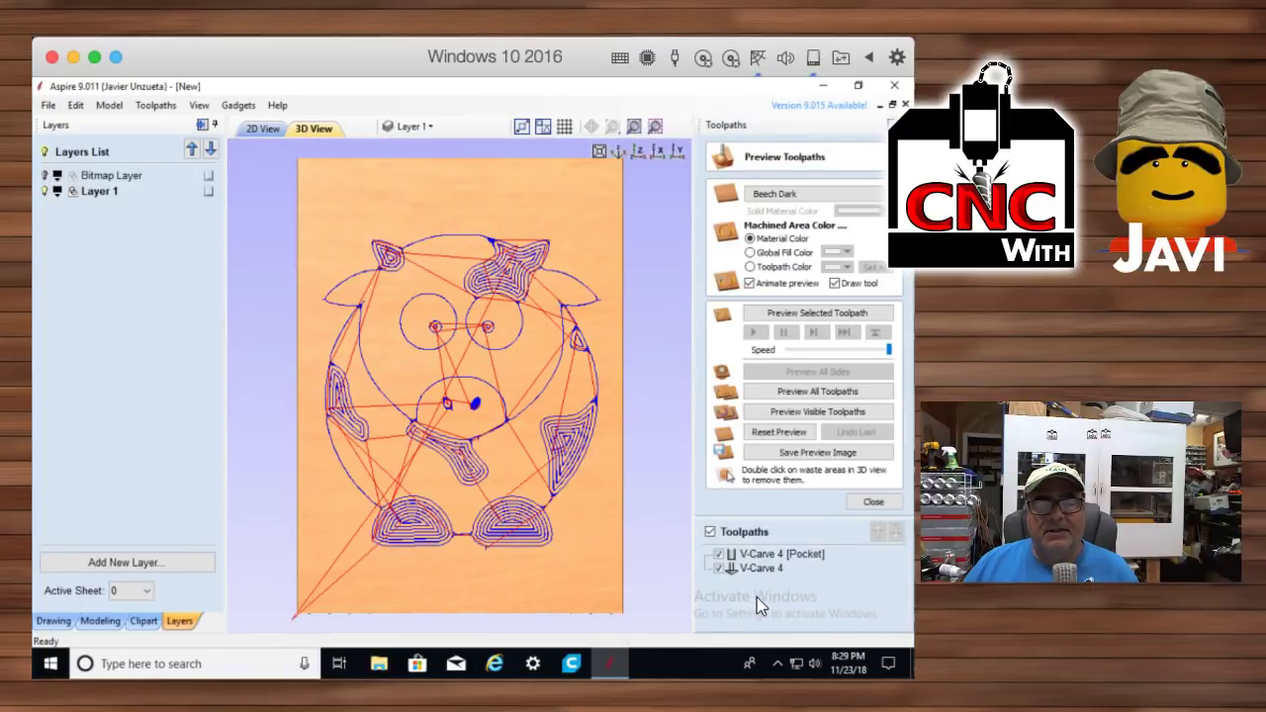
# Reset the preview, simulate all cow toolpaths in 3D, and review the V-Carve 4 pocket toolpath's settings without changing them
pyautogui.click(779, 432)
pyautogui.click(798, 392)
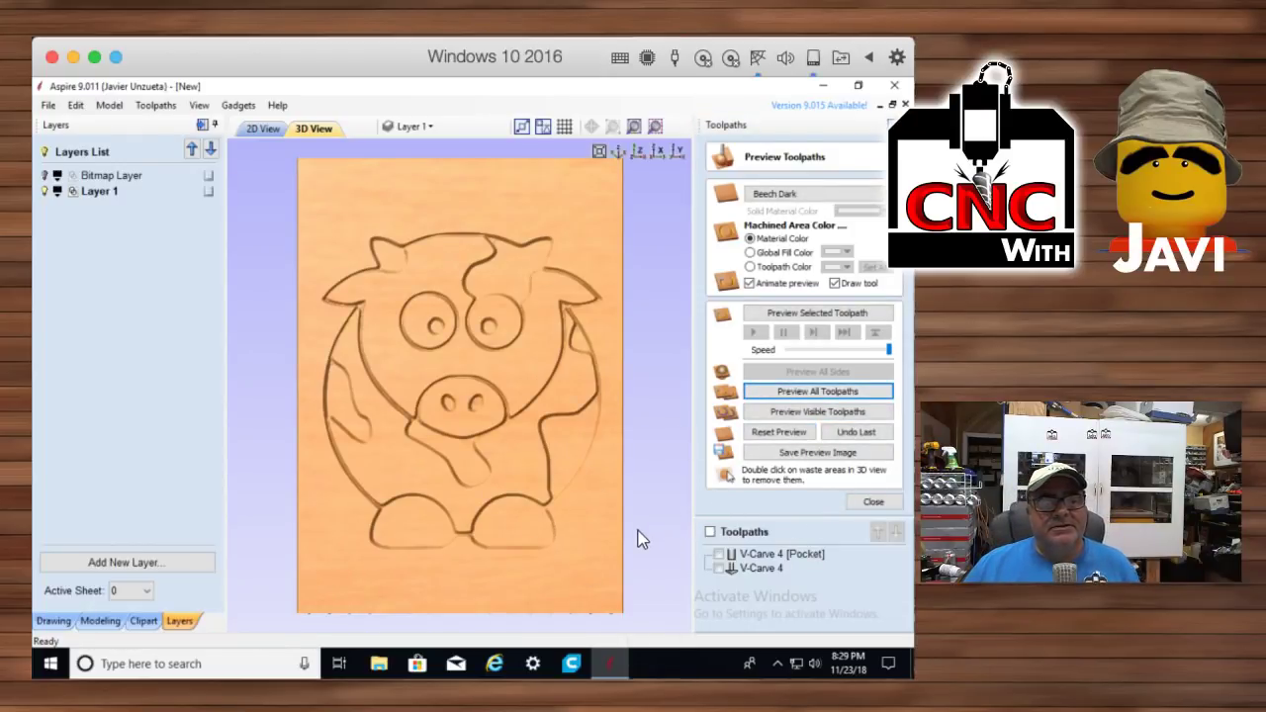
pyautogui.doubleClick(763, 553)
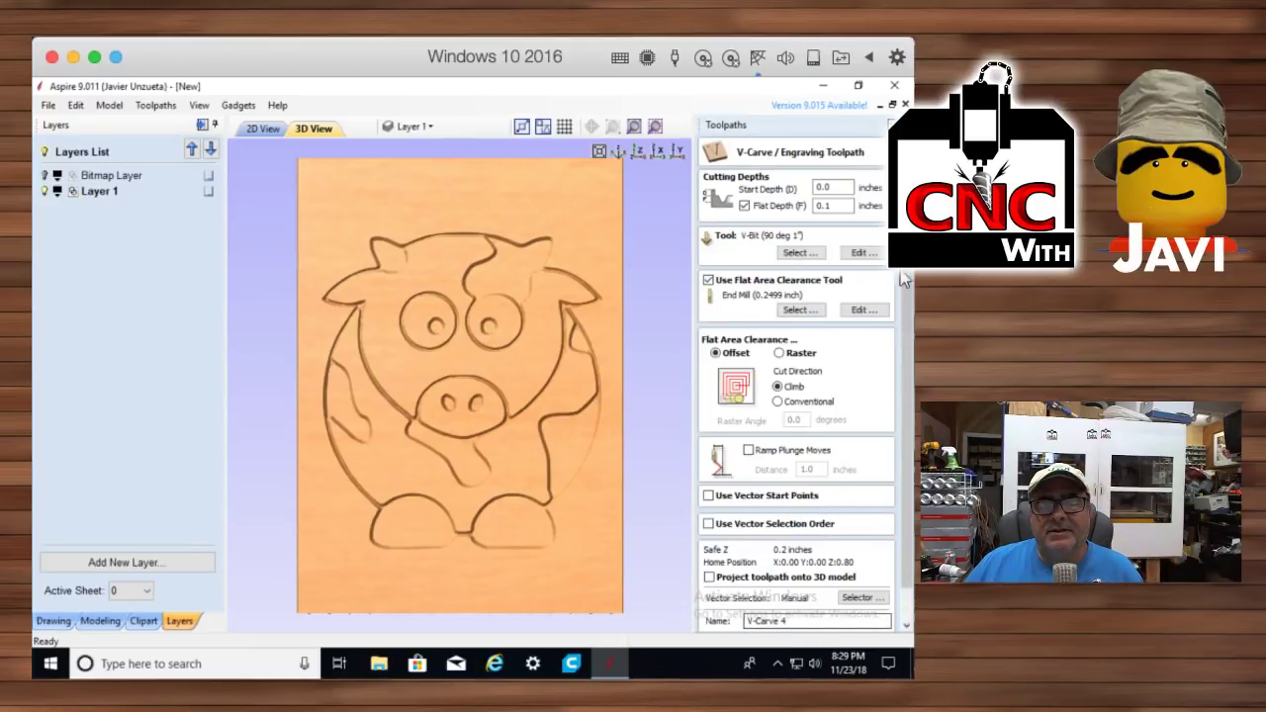
pyautogui.scroll(-1, 860, 338)
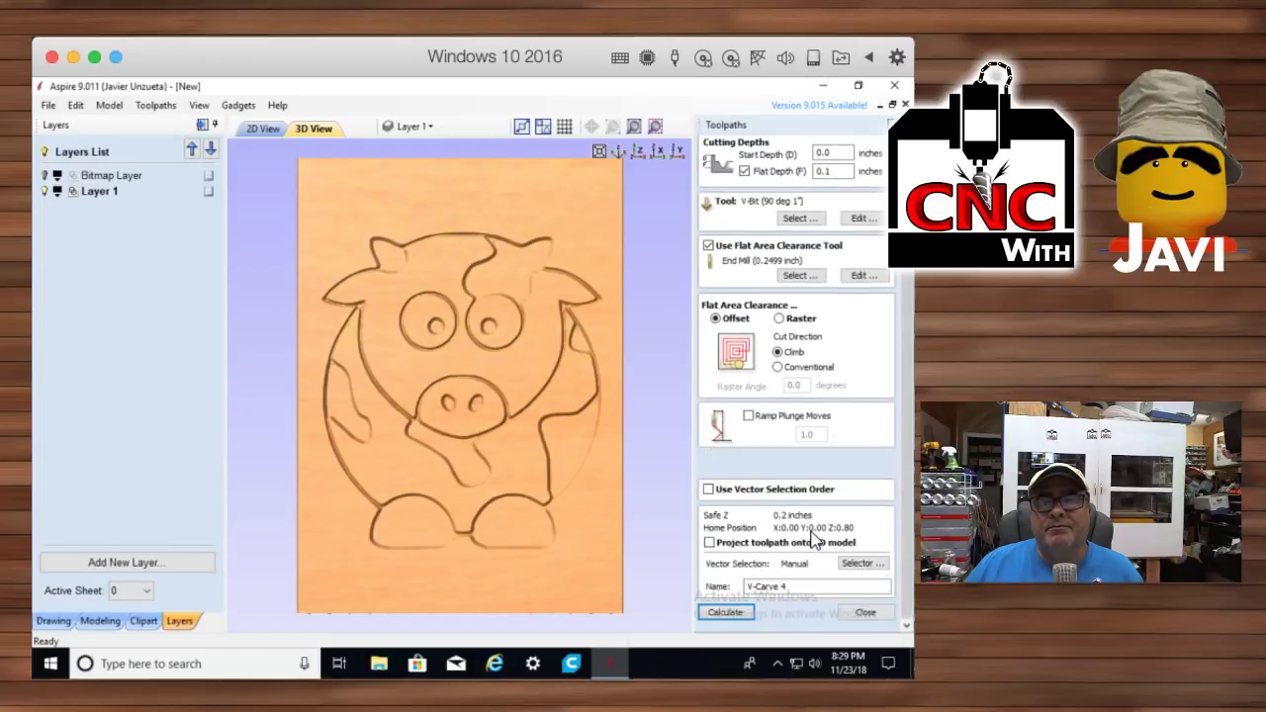
pyautogui.click(881, 611)
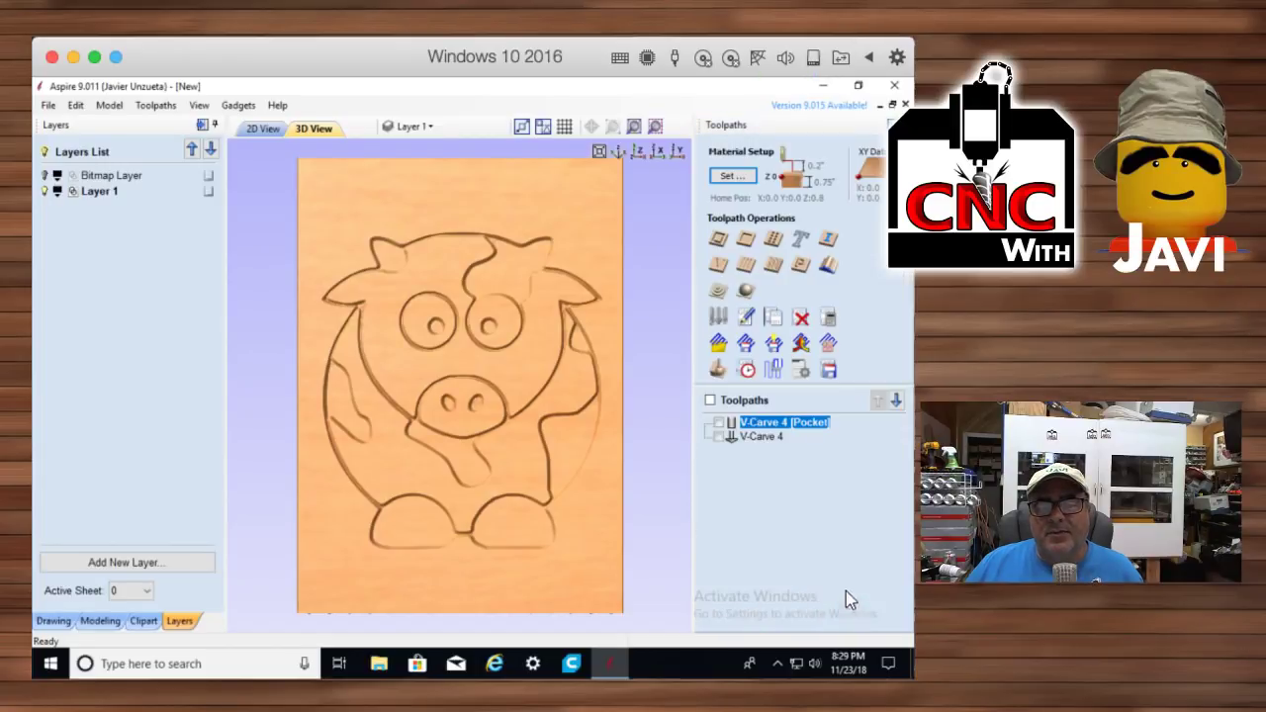
# Display both V-Carve 4 toolpaths and color the pocket toolpath's machined areas black in the toolpath preview
pyautogui.click(718, 423)
pyautogui.click(719, 438)
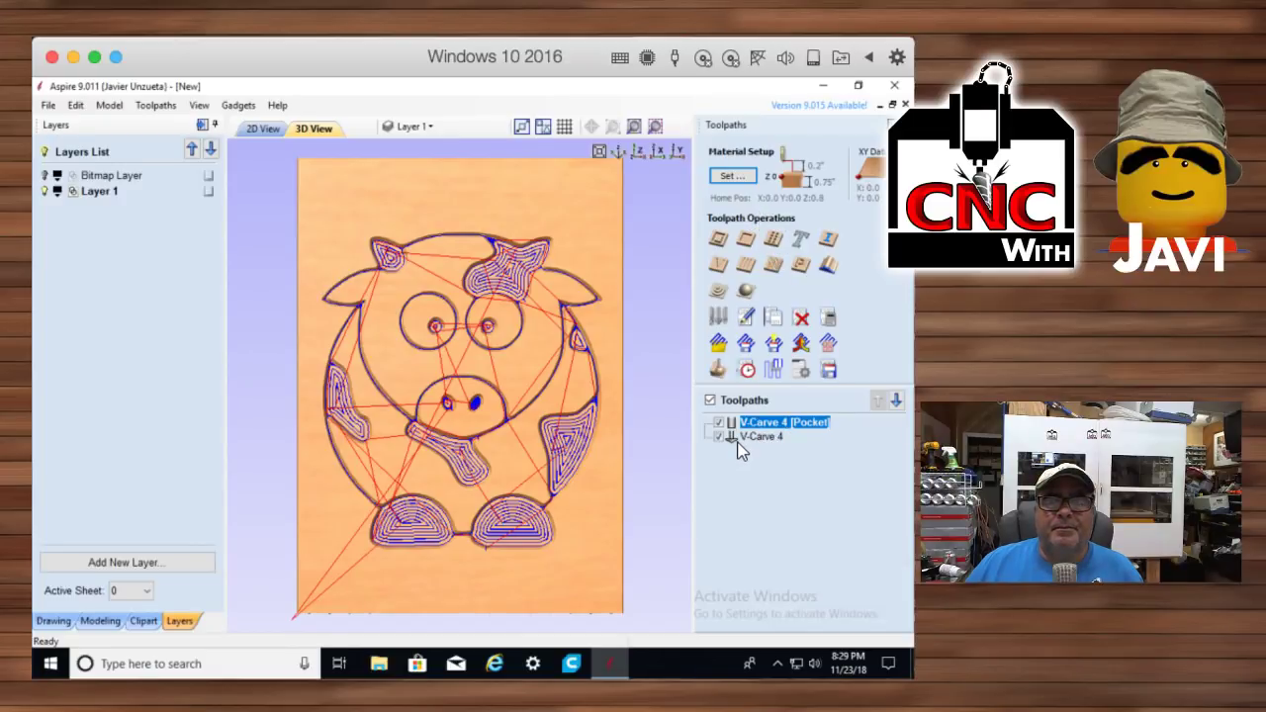
pyautogui.moveTo(775, 423)
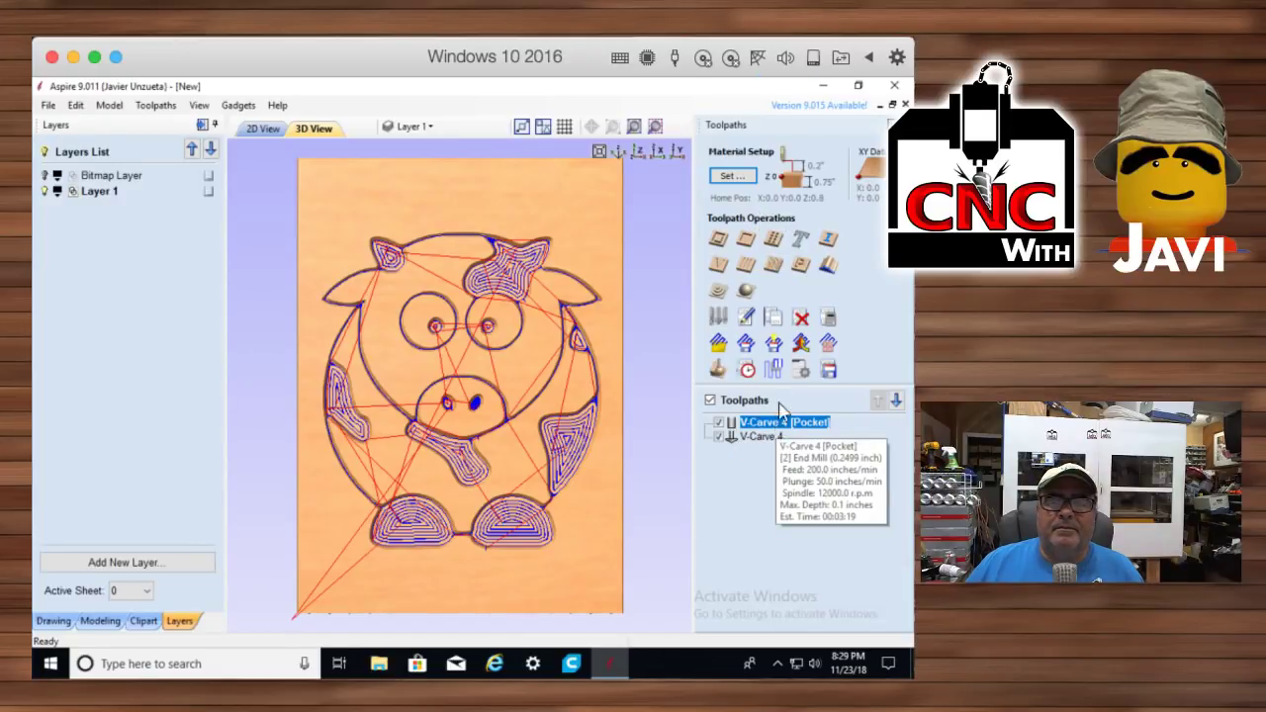
pyautogui.click(720, 368)
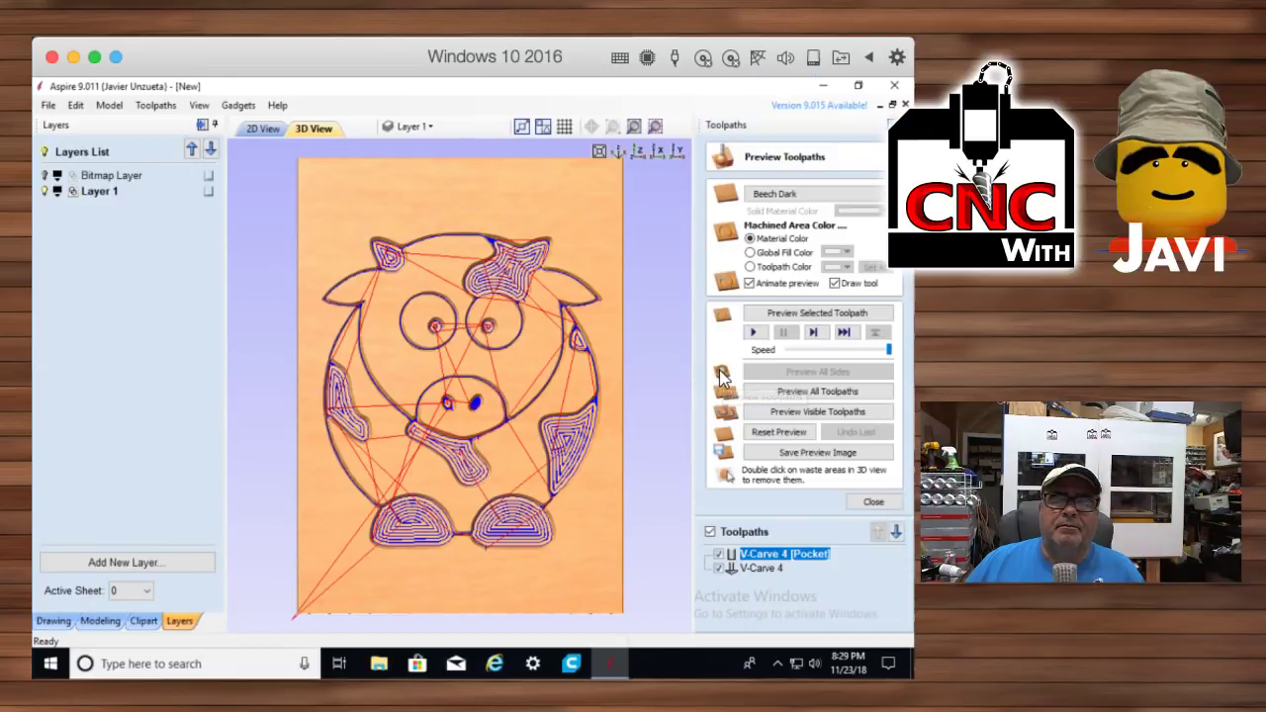
pyautogui.click(783, 269)
pyautogui.click(848, 268)
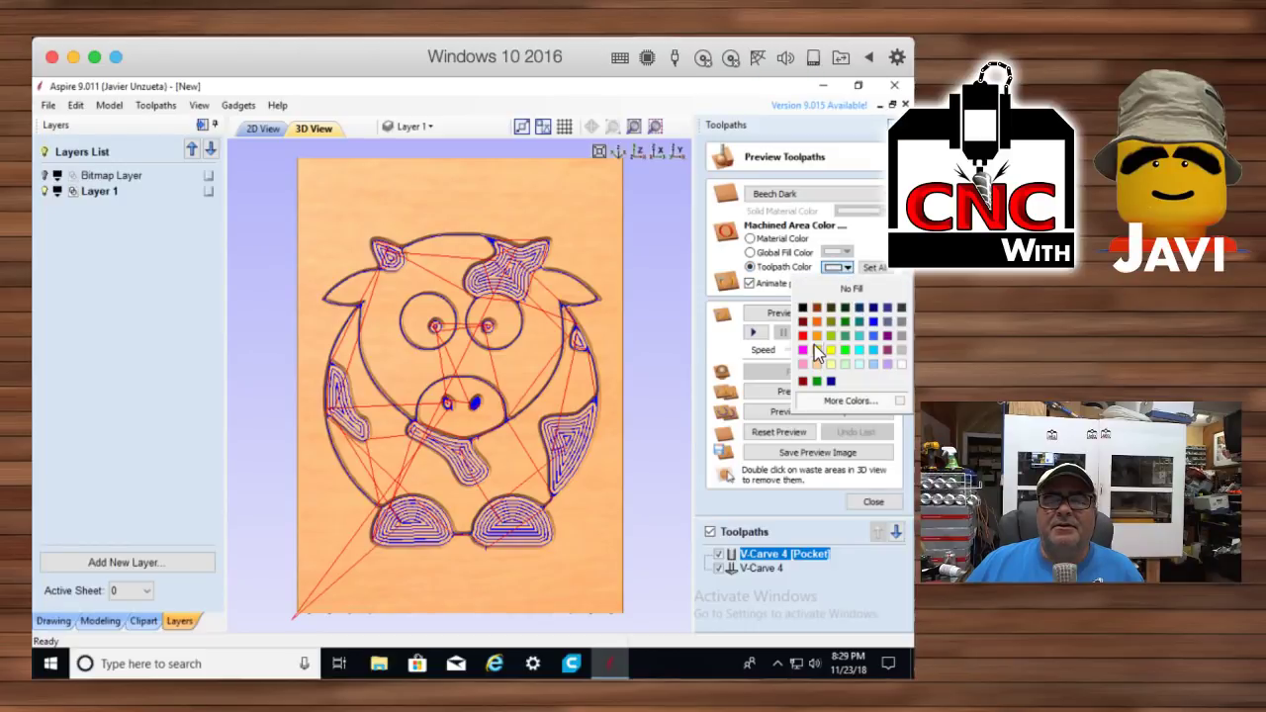
pyautogui.click(802, 307)
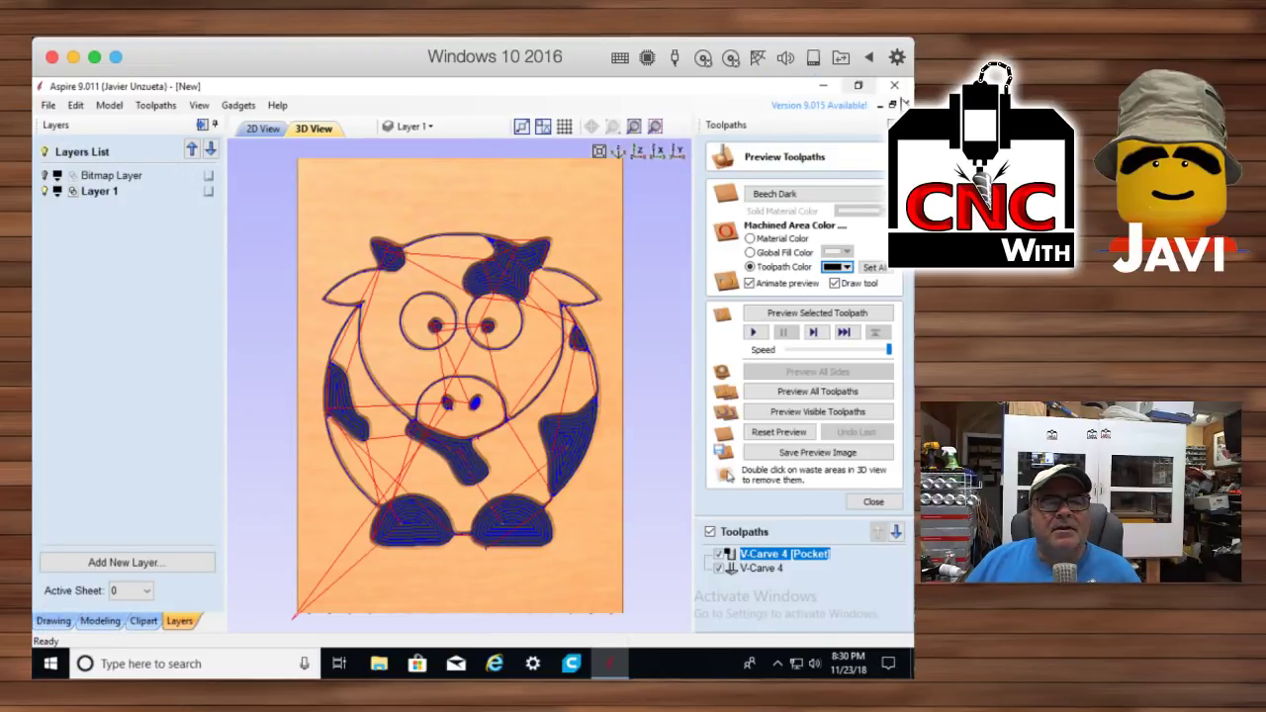
# Close the cow job without saving, and open the recent file action.crv3d for a quick look before closing it
pyautogui.click(905, 104)
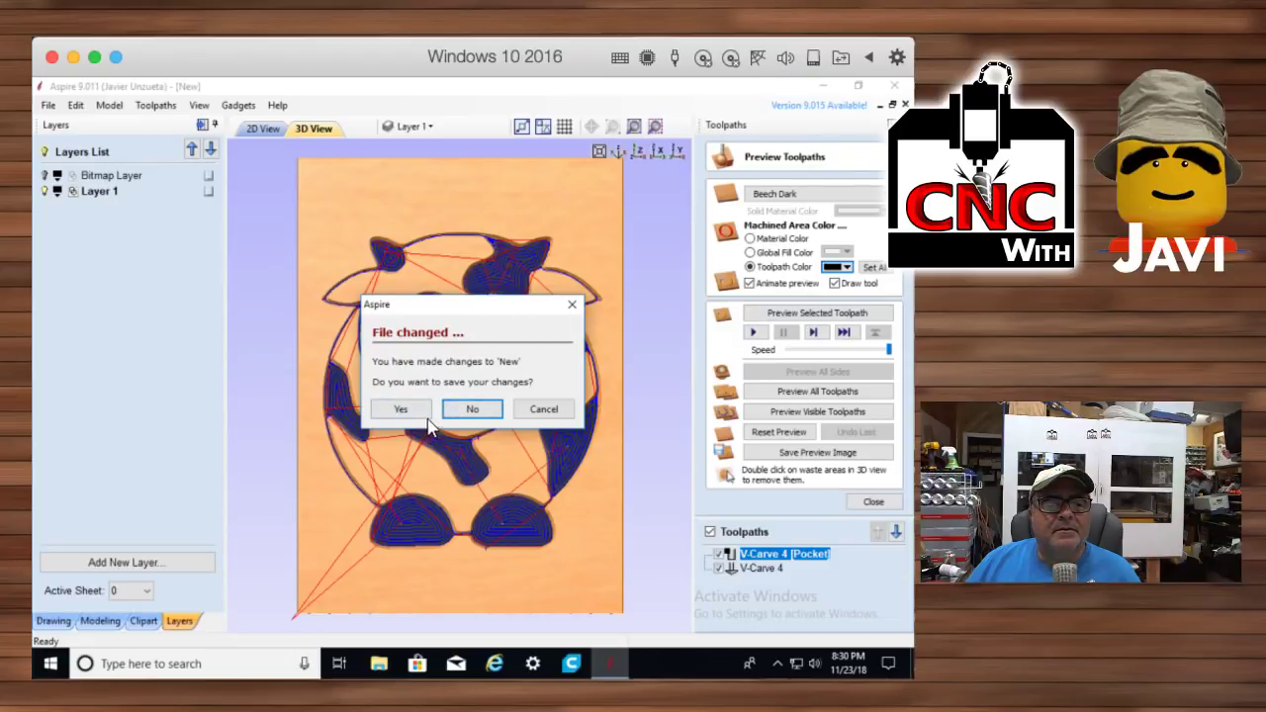
pyautogui.click(459, 412)
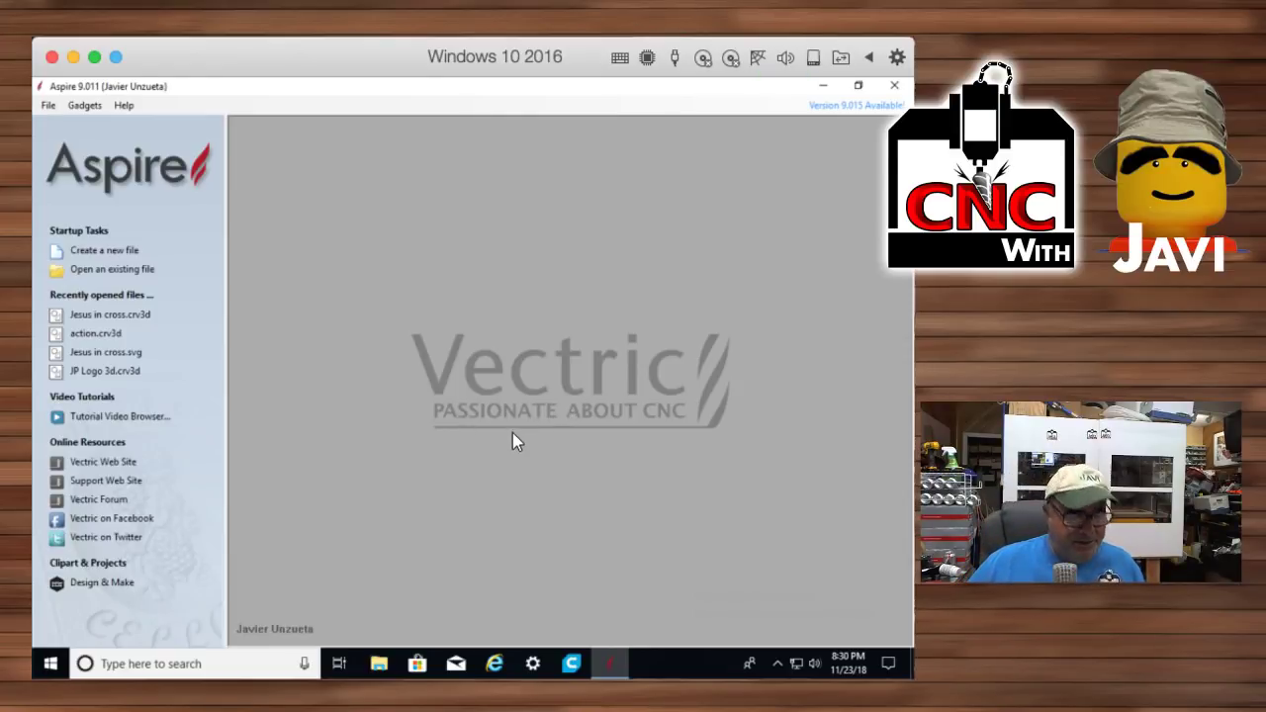
pyautogui.click(89, 335)
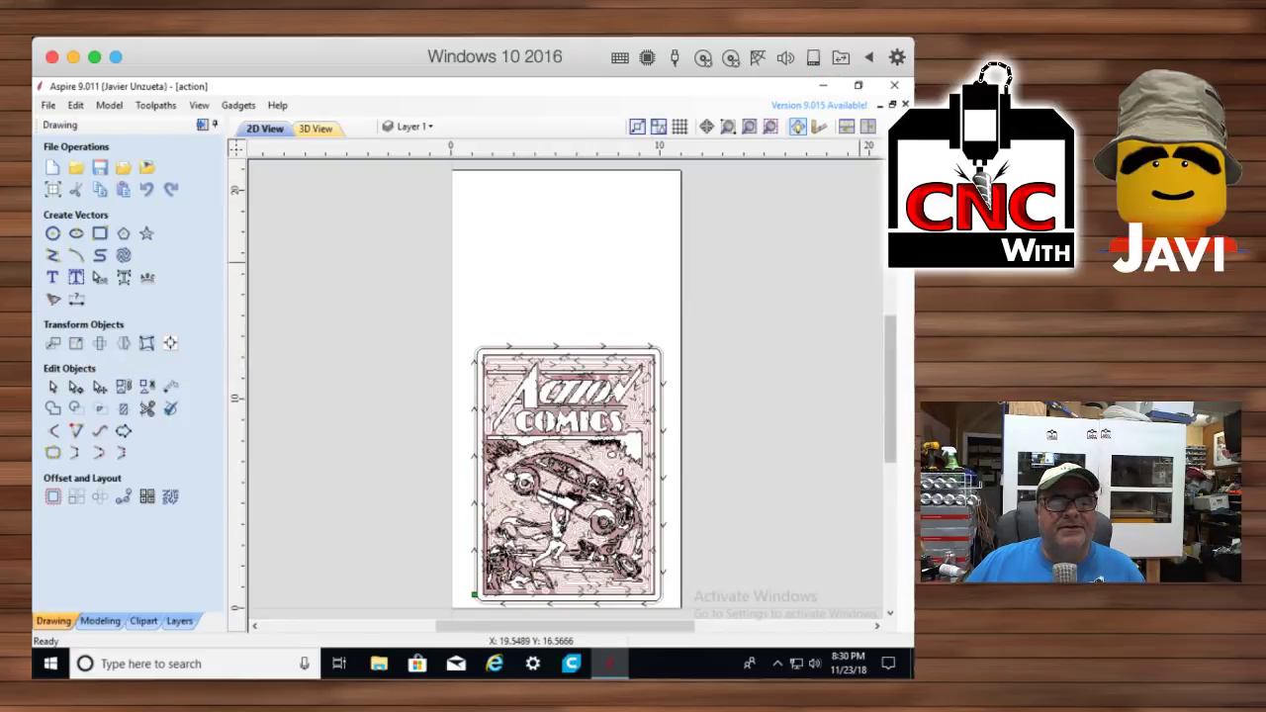
pyautogui.click(904, 104)
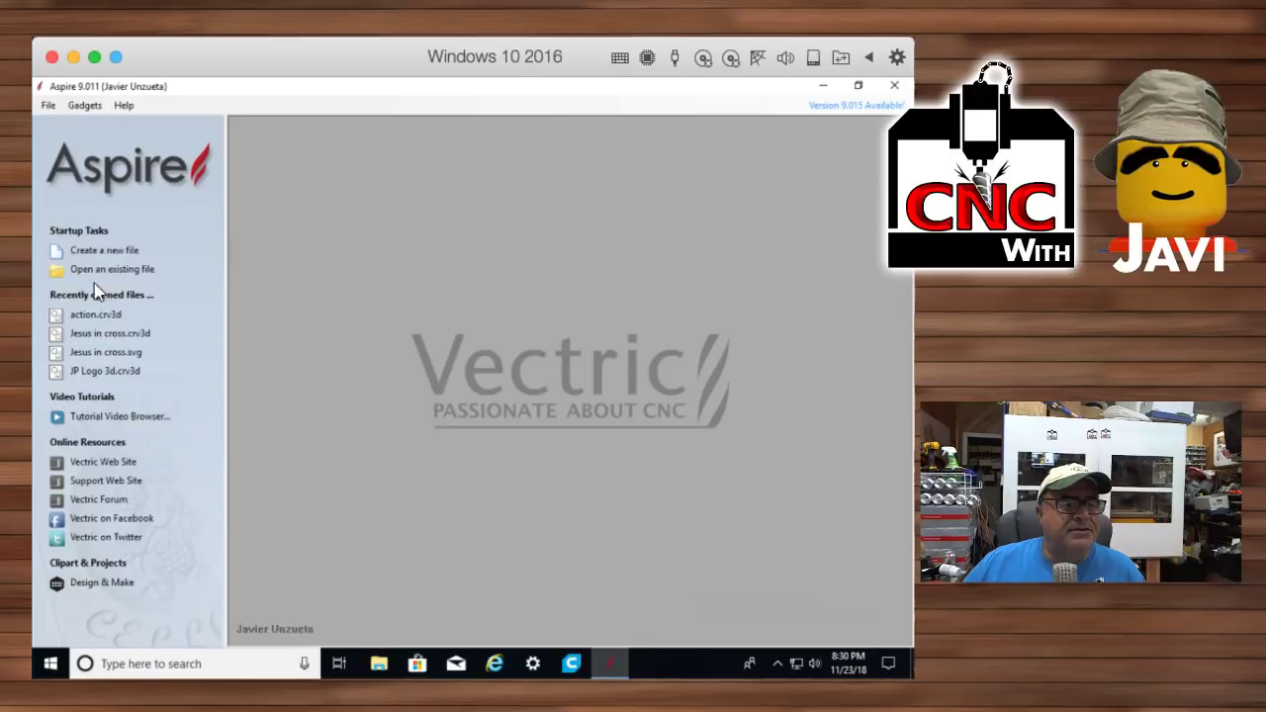
# Create a single-sided 10 by 14 inch job, 0.75 inch thick, and bring the cow bitmap into it
pyautogui.click(109, 250)
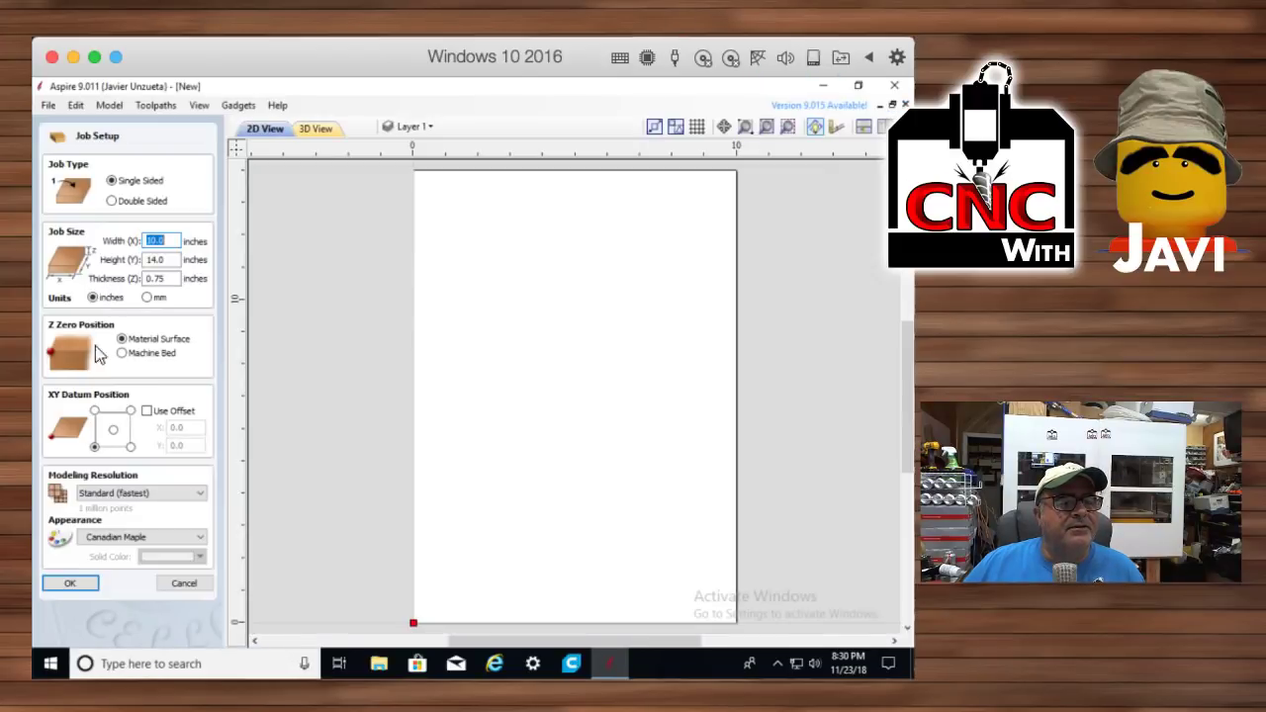
pyautogui.moveTo(445, 376); pyautogui.dragTo(559, 346)
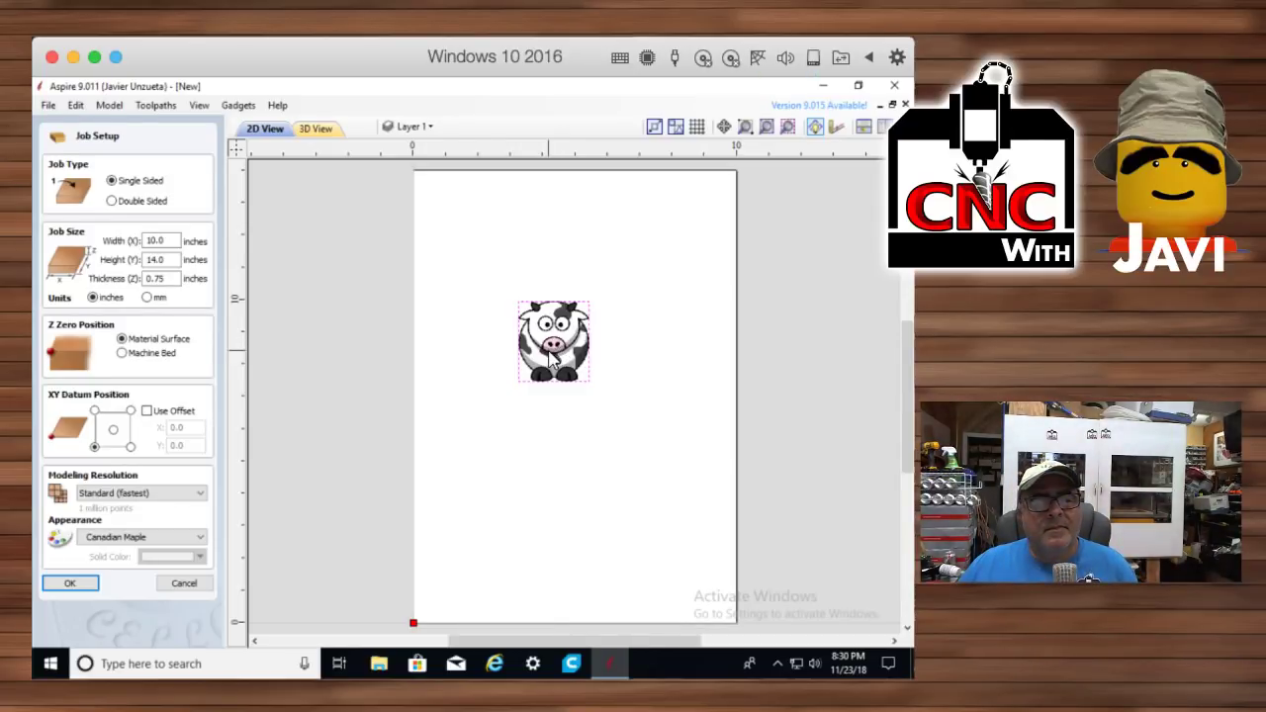
pyautogui.click(71, 583)
# Move the cow bitmap's corner toward the sheet's upper-left area and enlarge the image to about 8.36 by 9.47 inches
pyautogui.click(552, 347)
pyautogui.moveTo(500, 286); pyautogui.dragTo(432, 209)
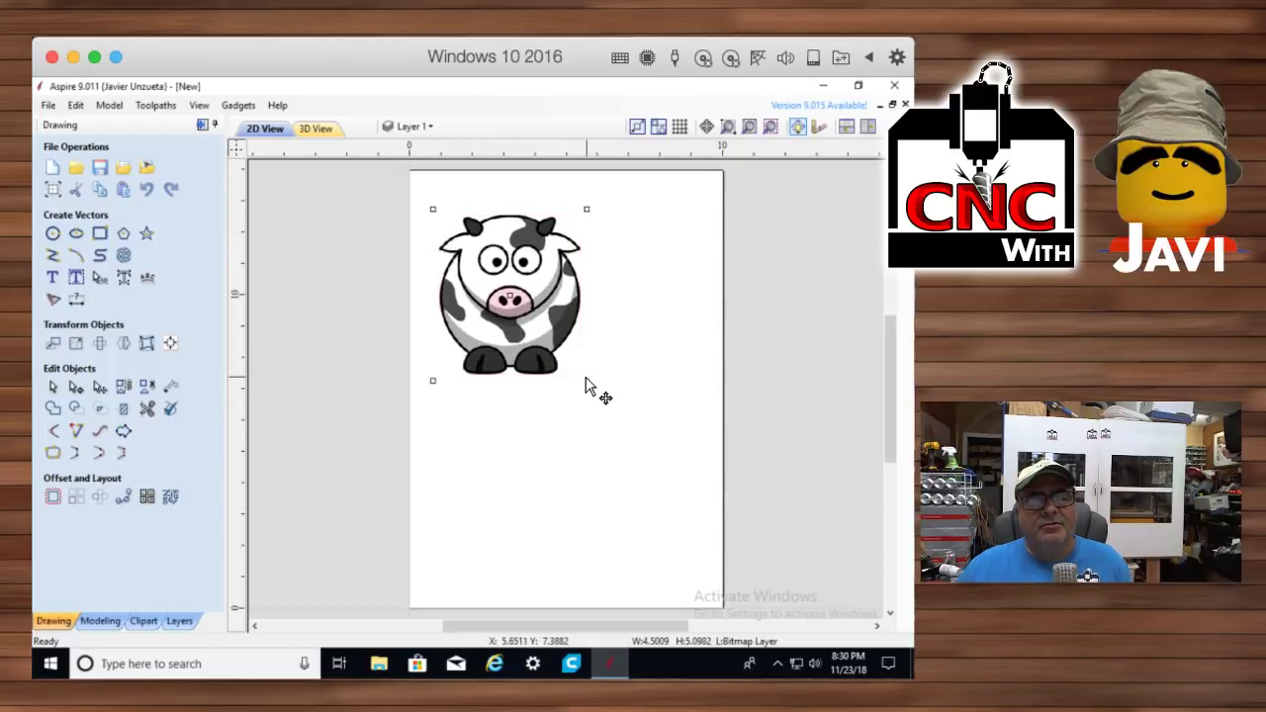
pyautogui.moveTo(585, 377); pyautogui.dragTo(699, 552)
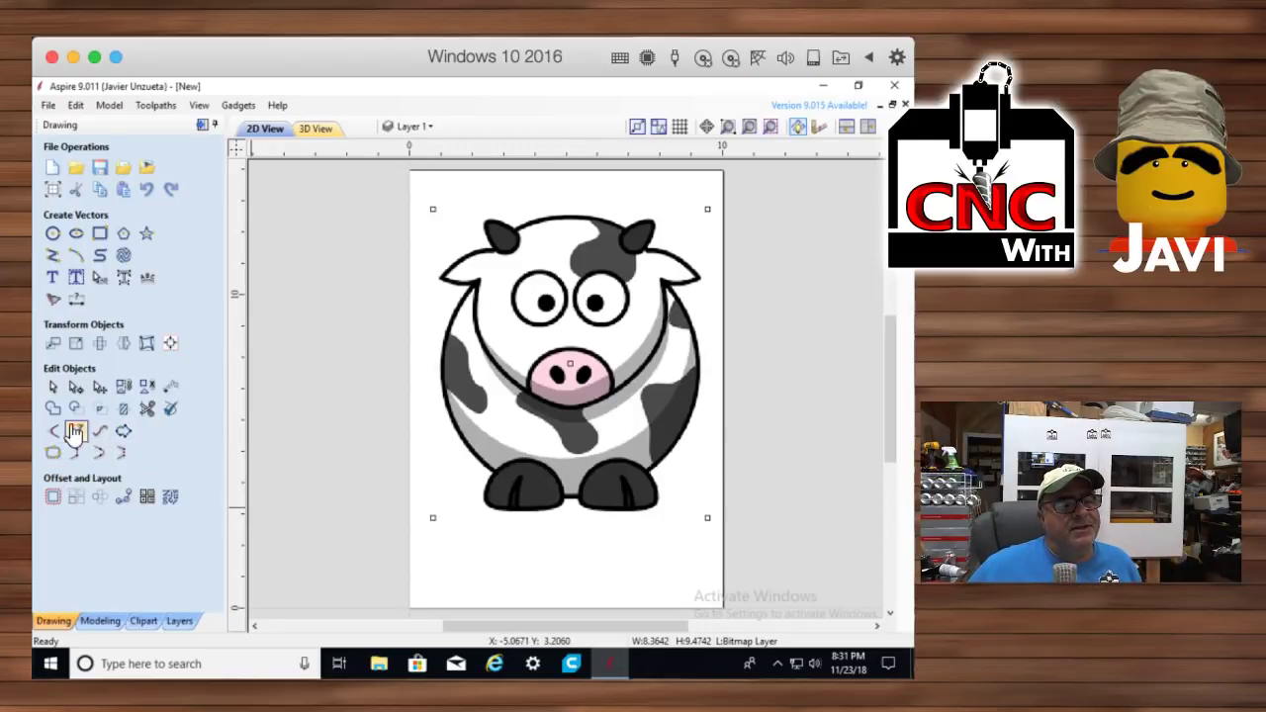
# Trace the cow bitmap in black and white at a 0.50 threshold, and hide the Bitmap Layer
pyautogui.click(53, 298)
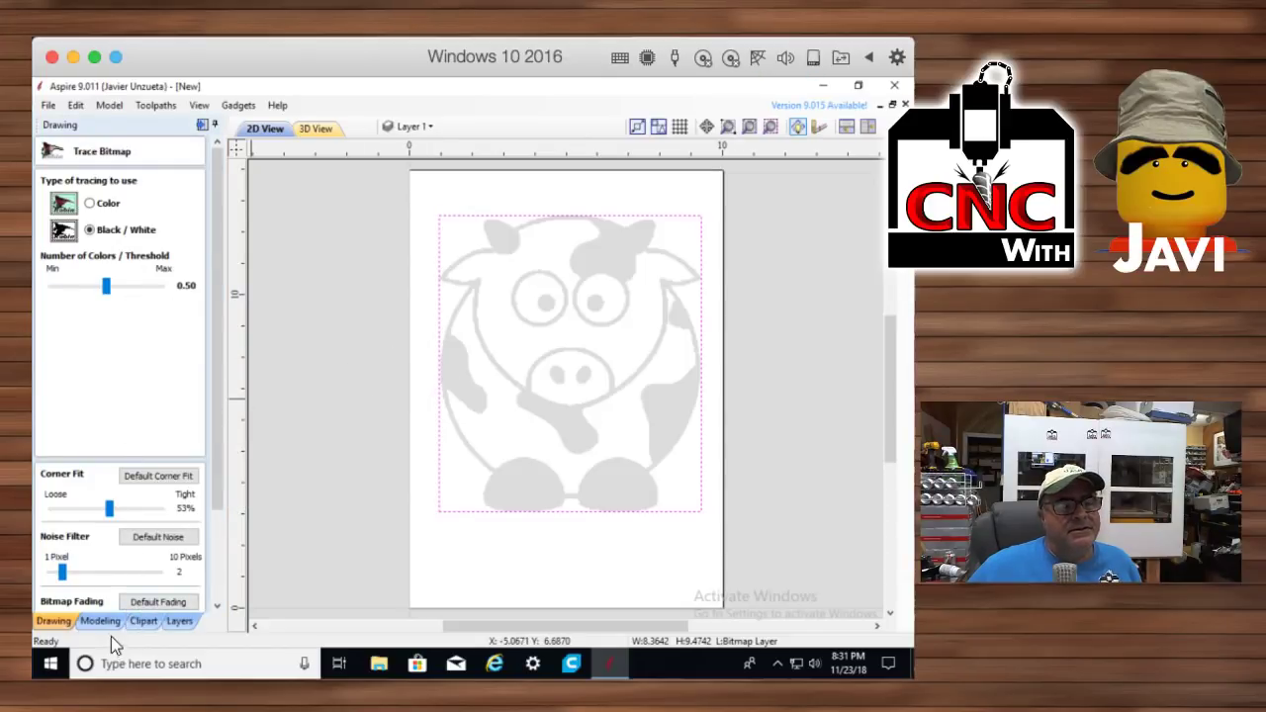
pyautogui.click(218, 578)
pyautogui.click(82, 579)
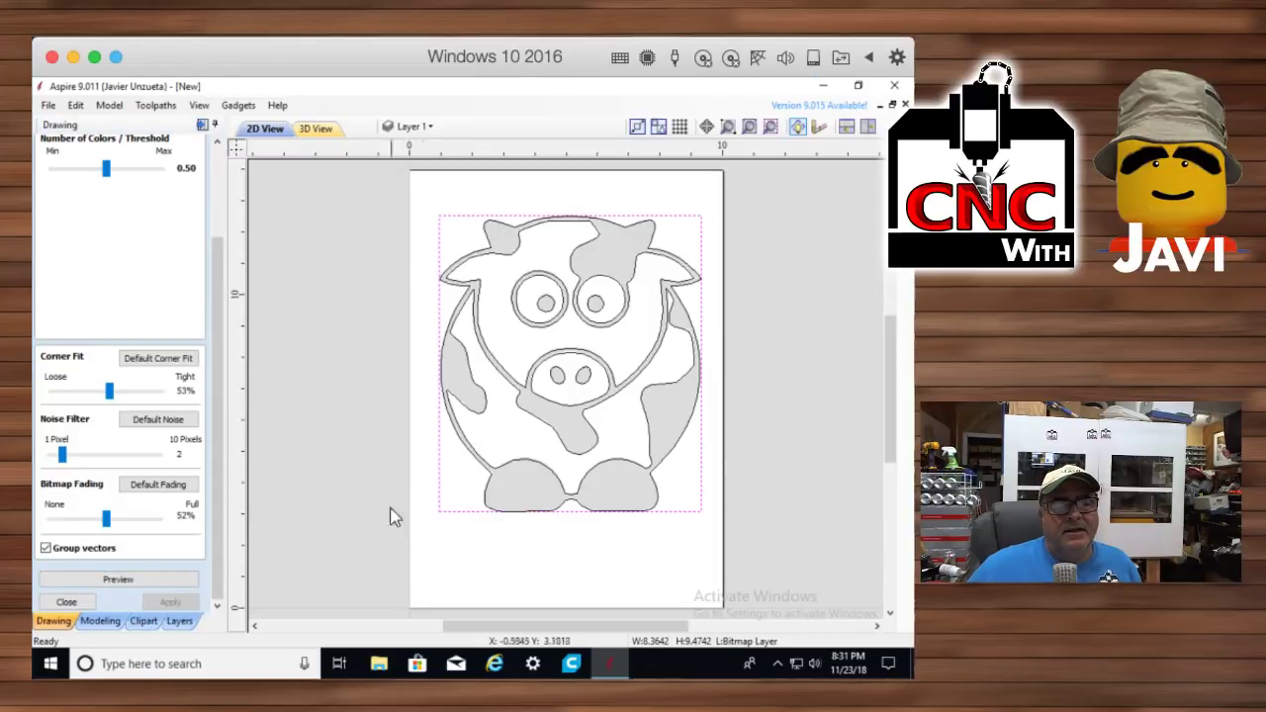
pyautogui.click(179, 620)
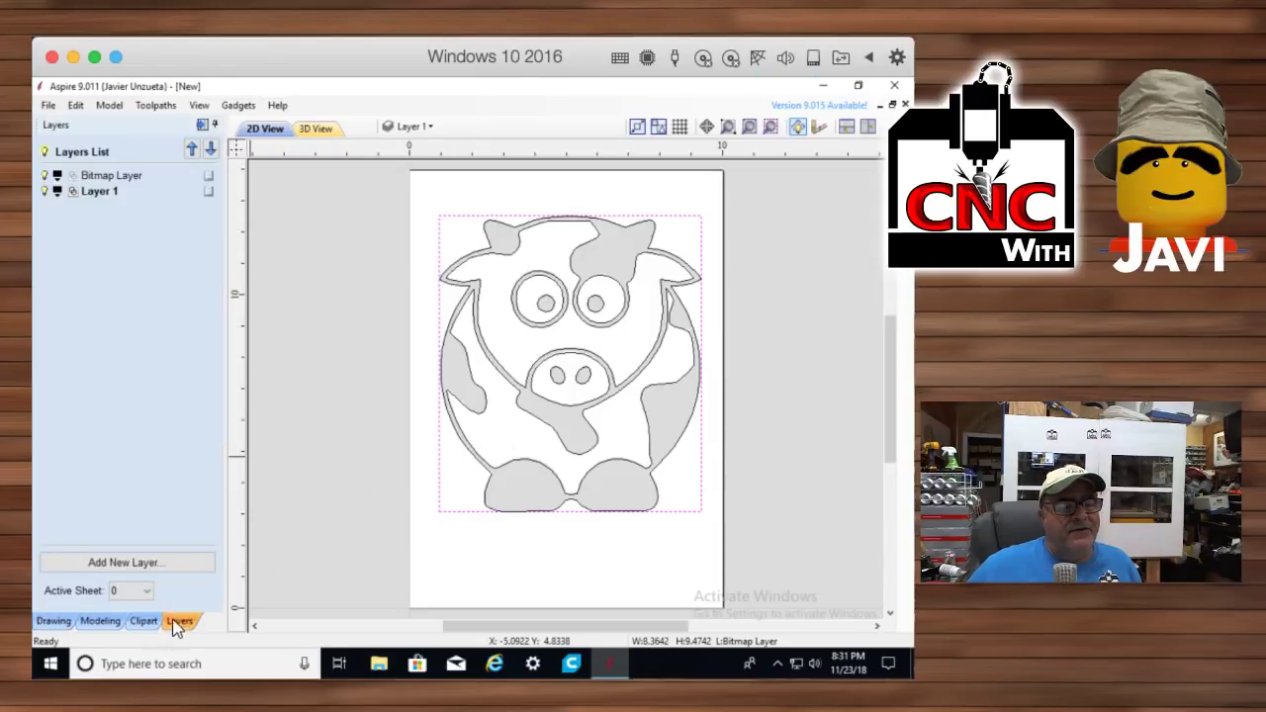
pyautogui.click(45, 176)
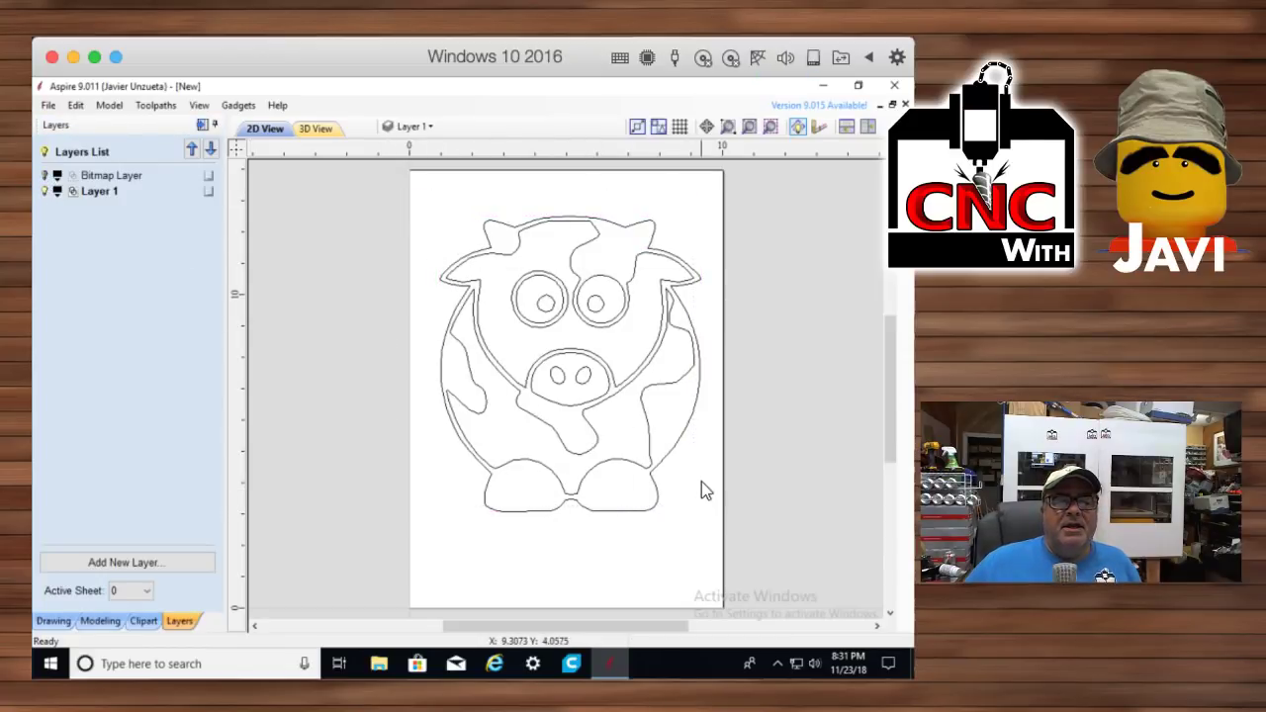
# Close the bitmap tracing form and ungroup all of the traced cow vectors
pyautogui.click(612, 513)
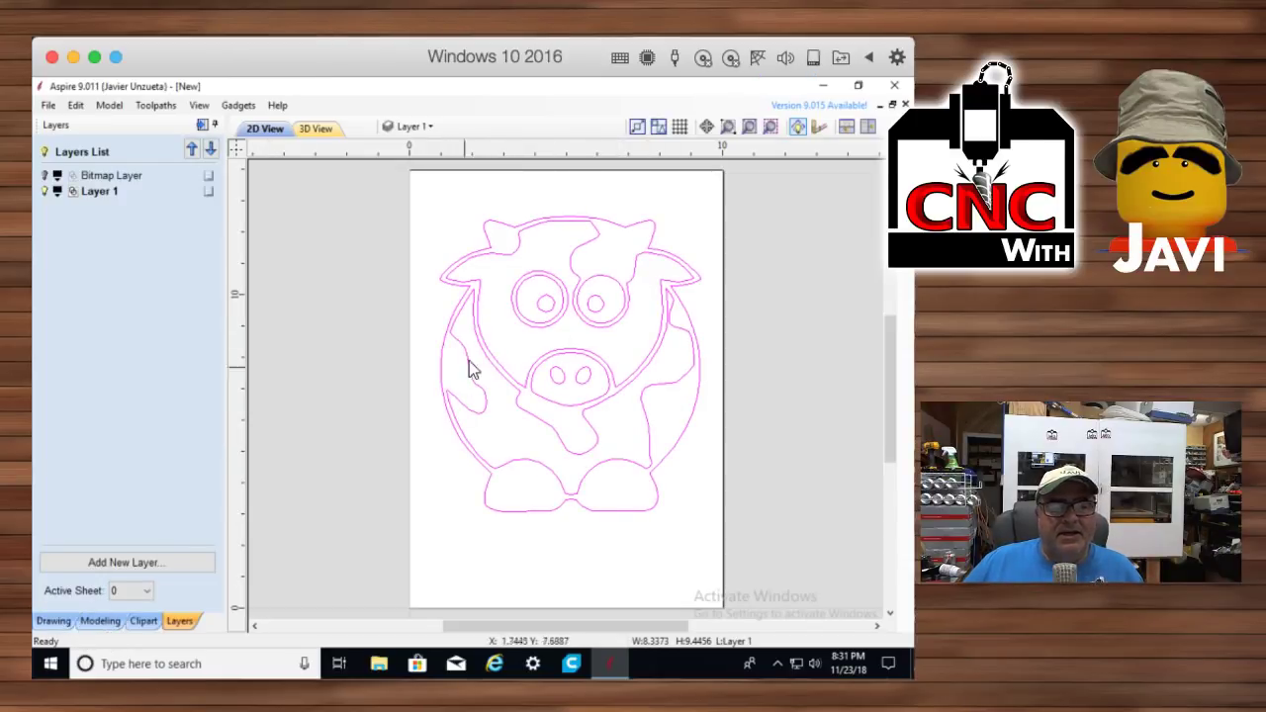
pyautogui.click(56, 621)
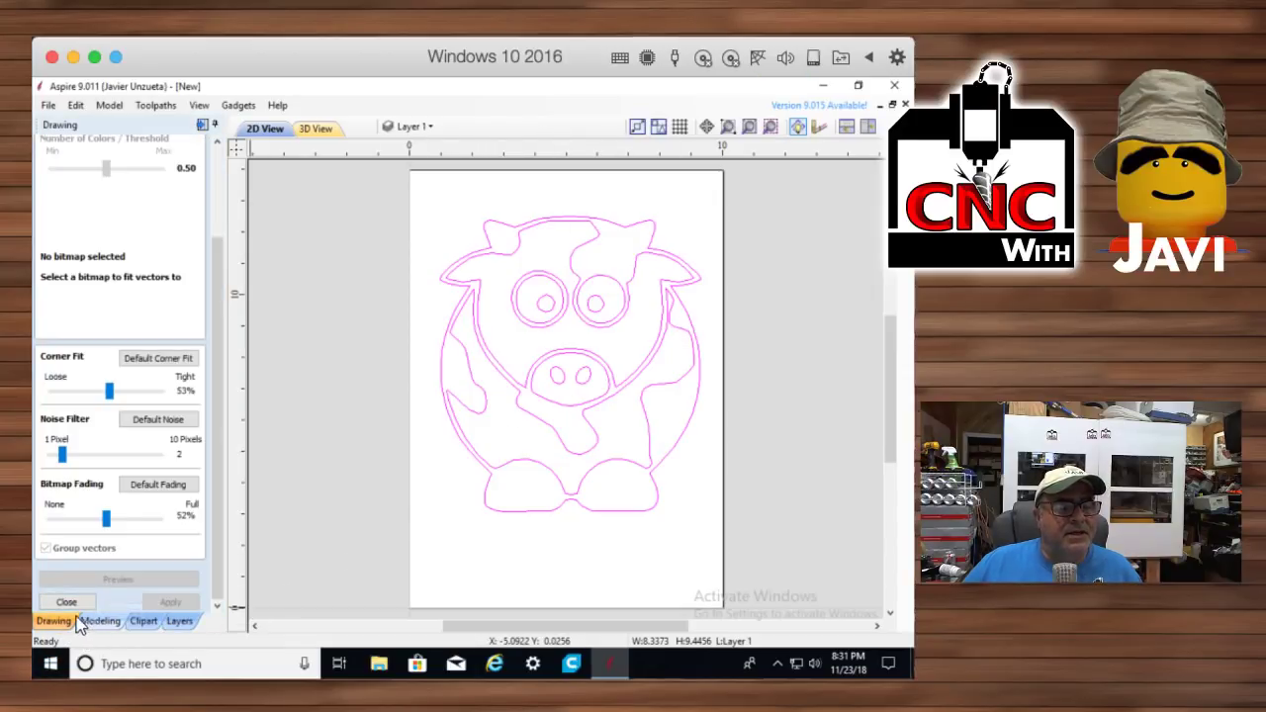
pyautogui.click(68, 603)
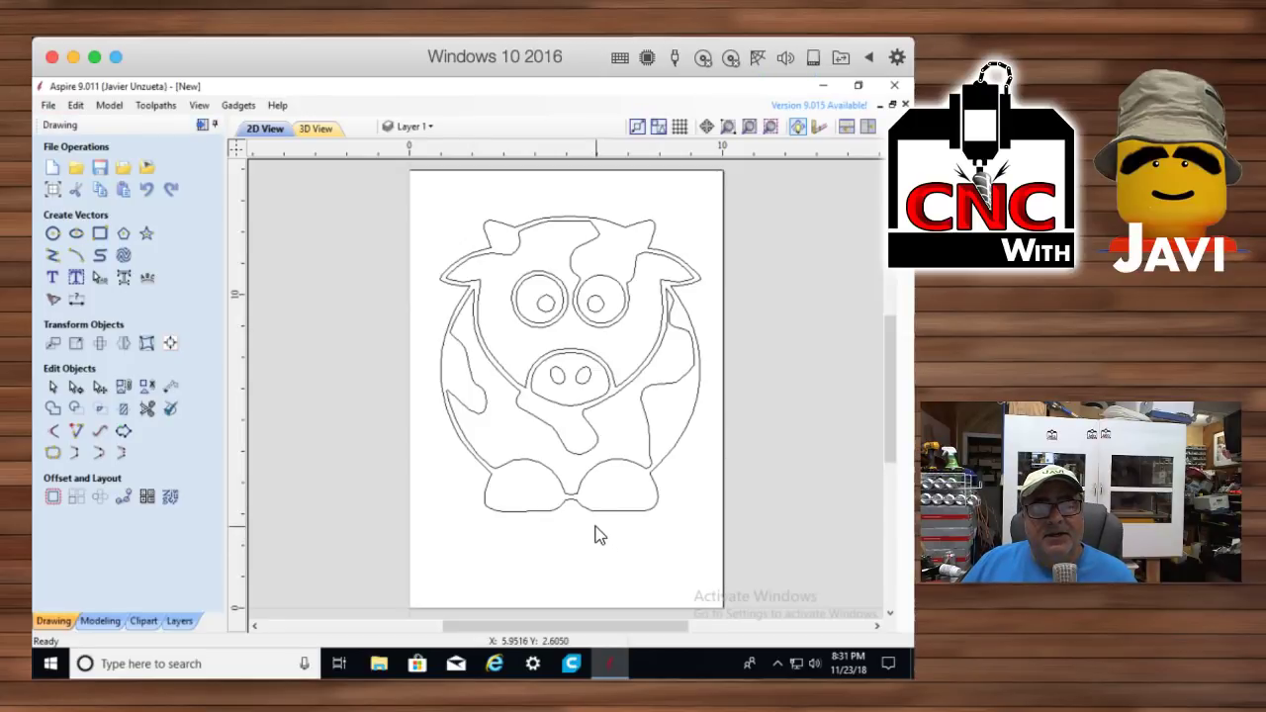
pyautogui.hotkey('ctrl', 'a')
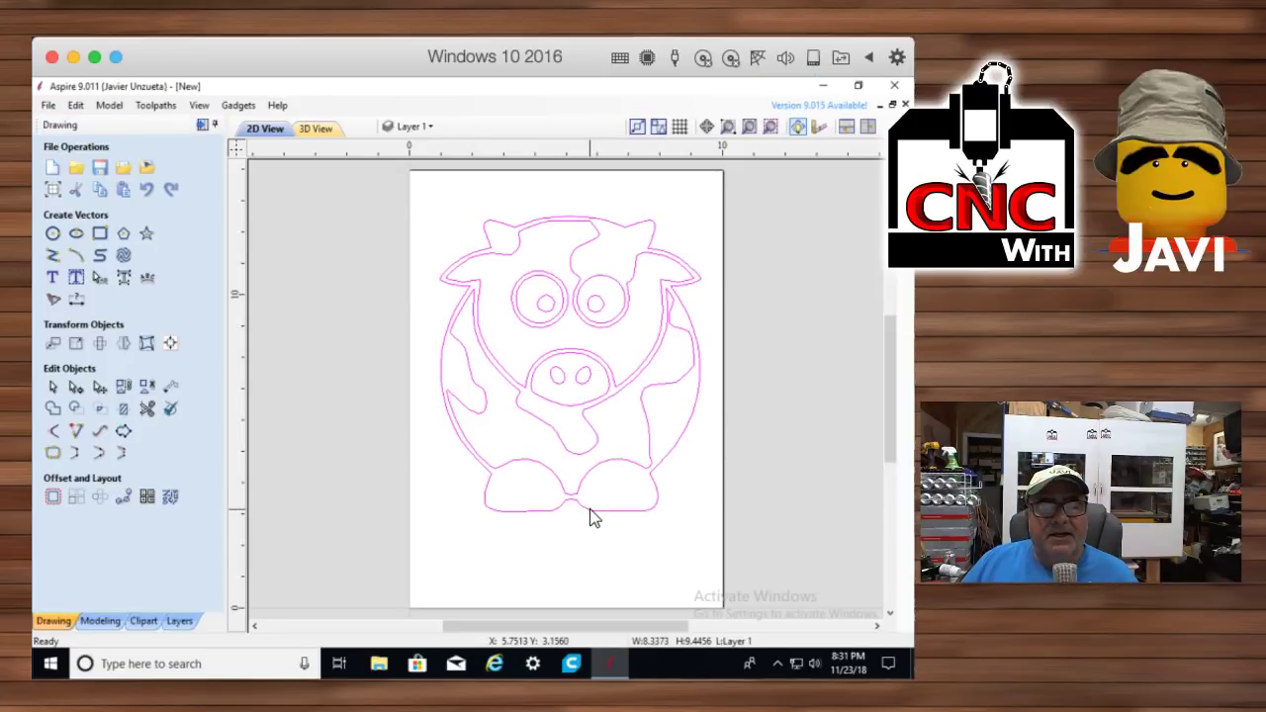
pyautogui.click(147, 388)
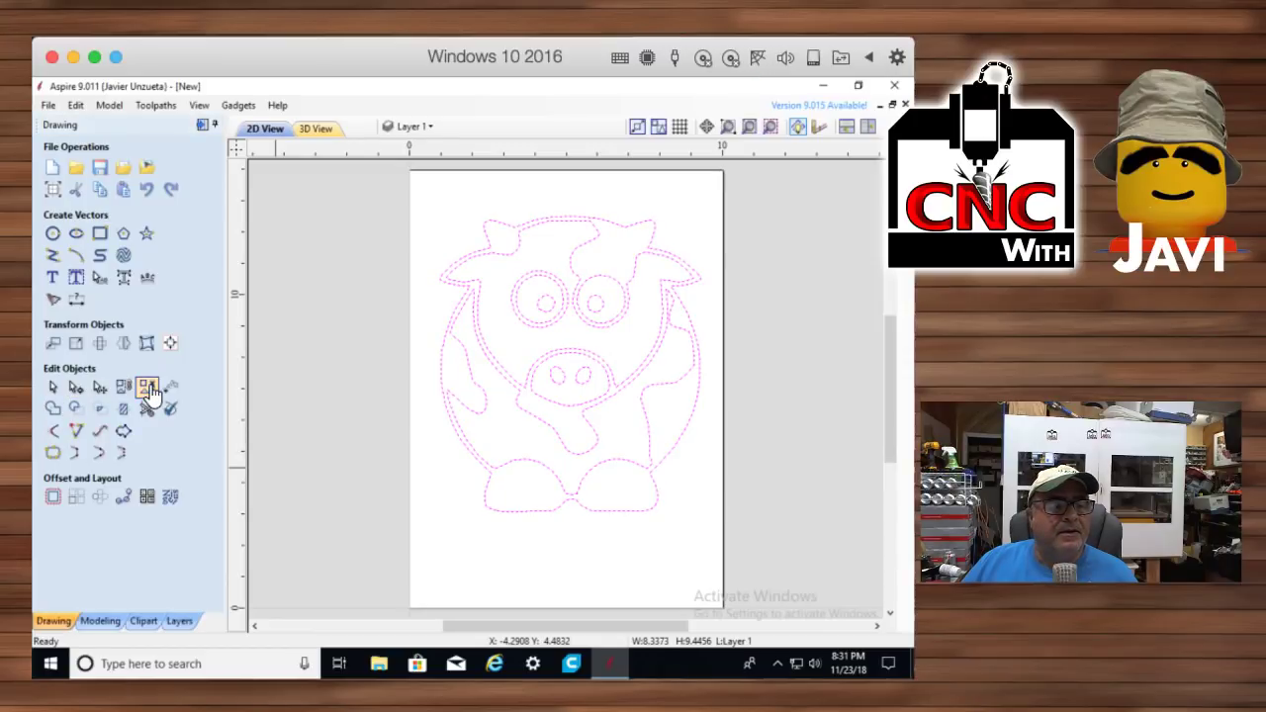
# Examine the separate cow vectors by selecting the outer outline, the inner body, and the face, snout and eye contours
pyautogui.click(440, 574)
pyautogui.click(512, 512)
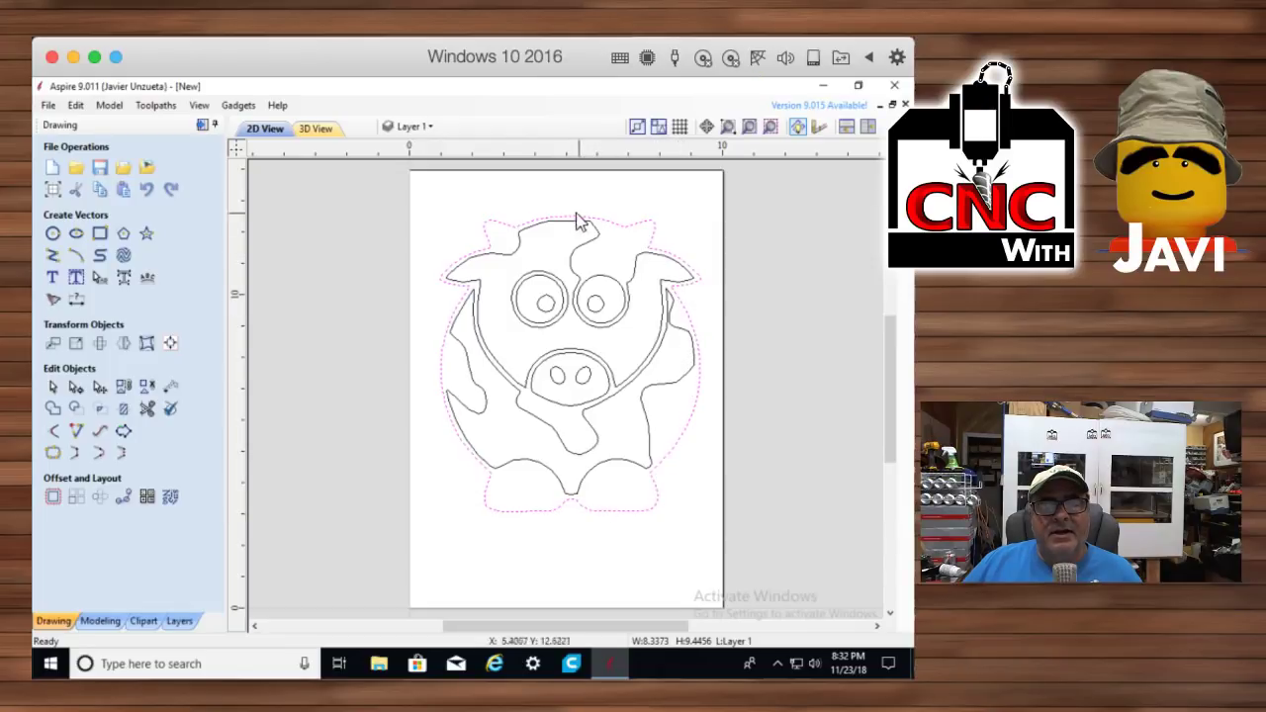
pyautogui.click(559, 484)
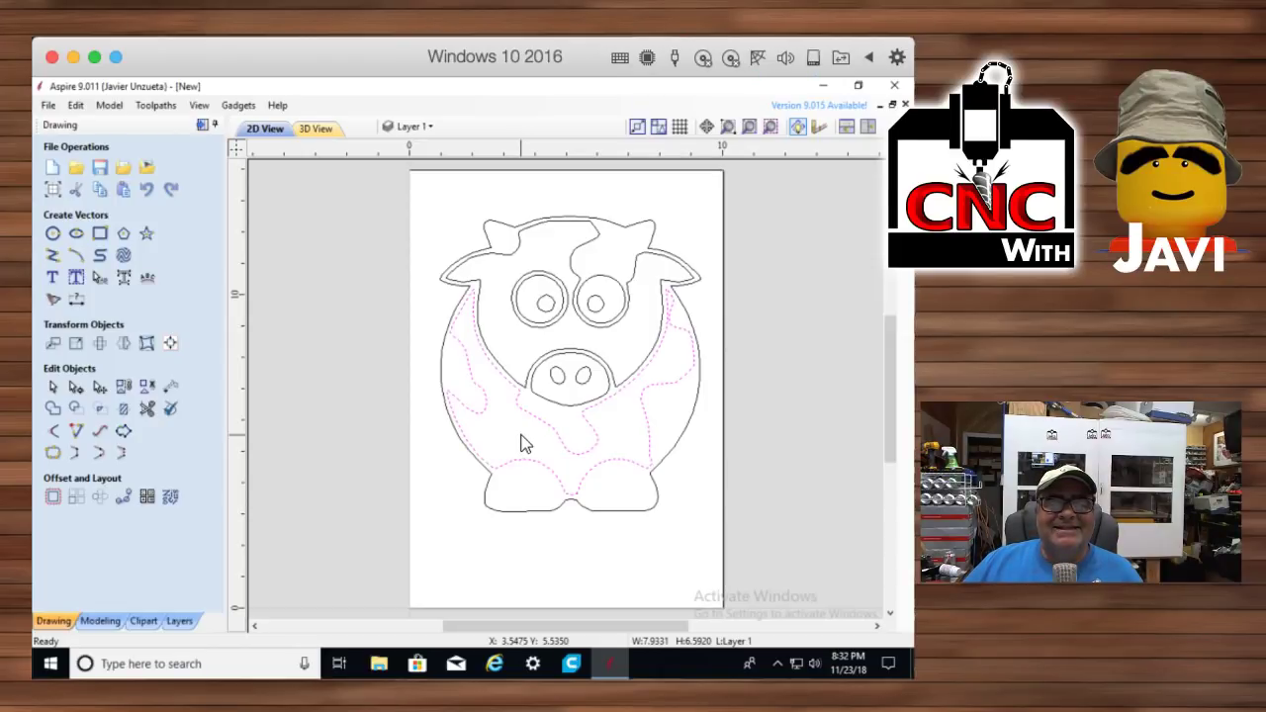
pyautogui.click(520, 512)
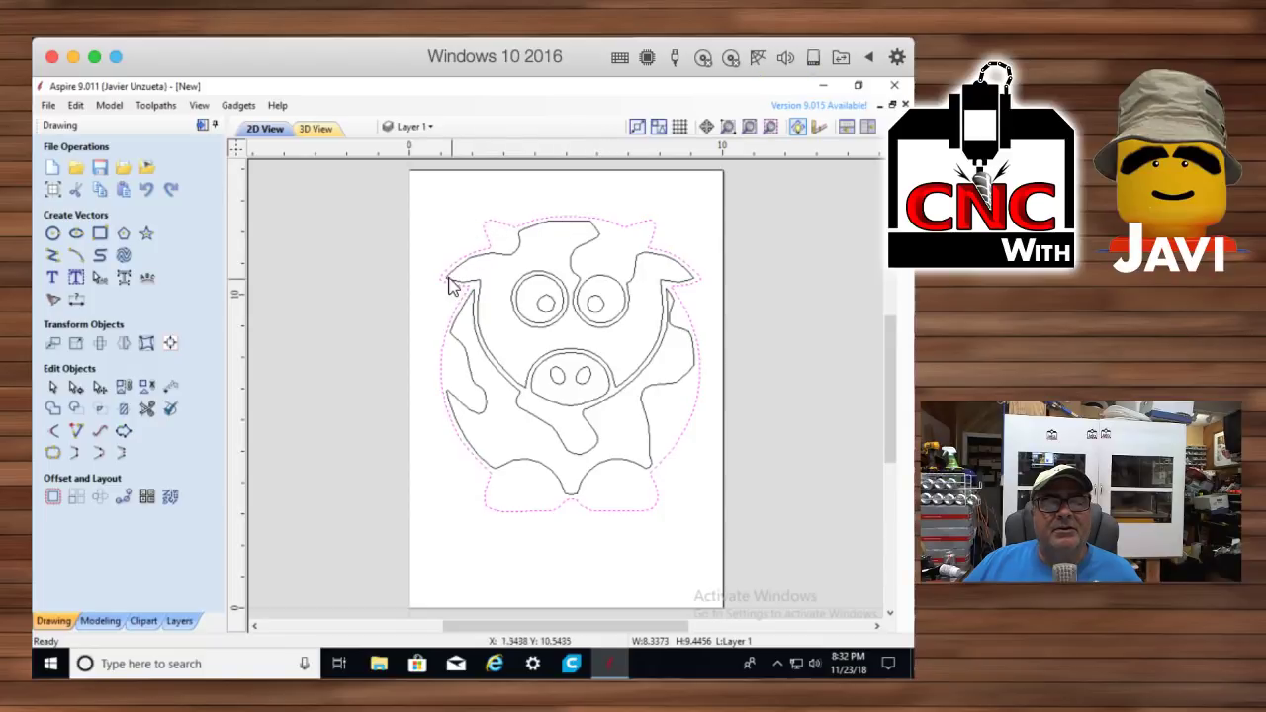
pyautogui.click(522, 413)
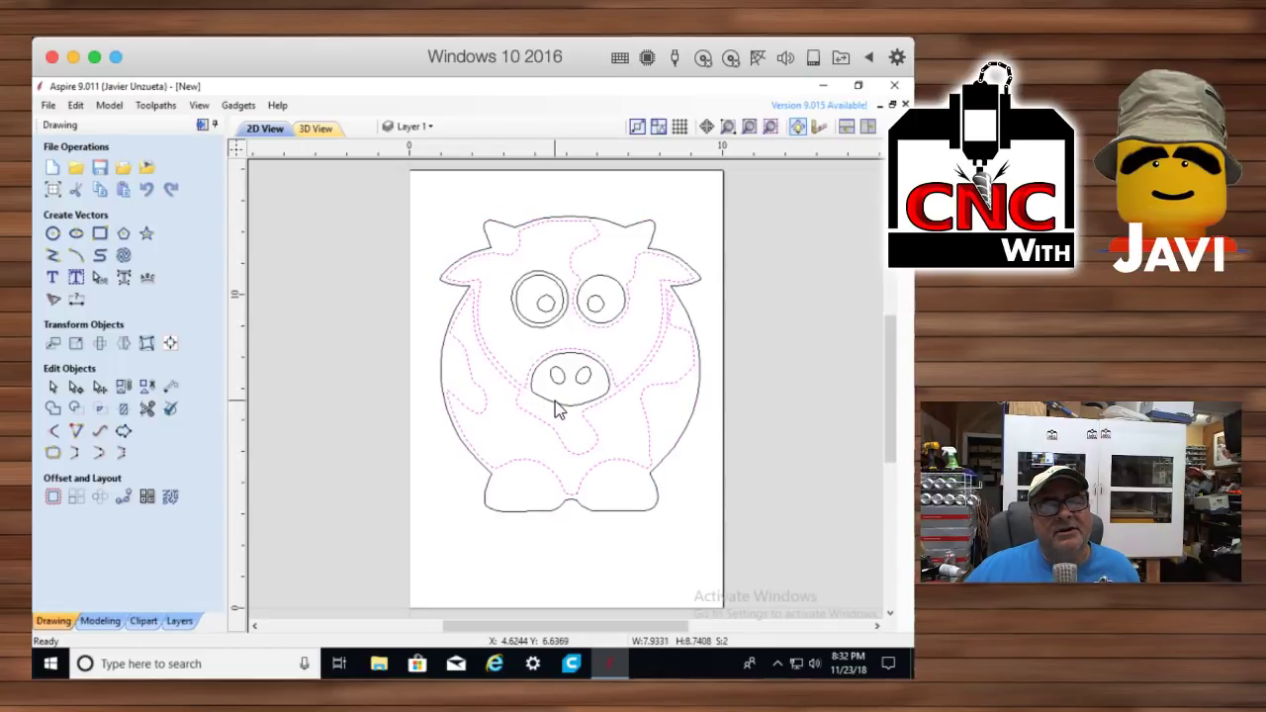
pyautogui.keyDown('shift'); pyautogui.click(555, 400); pyautogui.keyUp('shift')
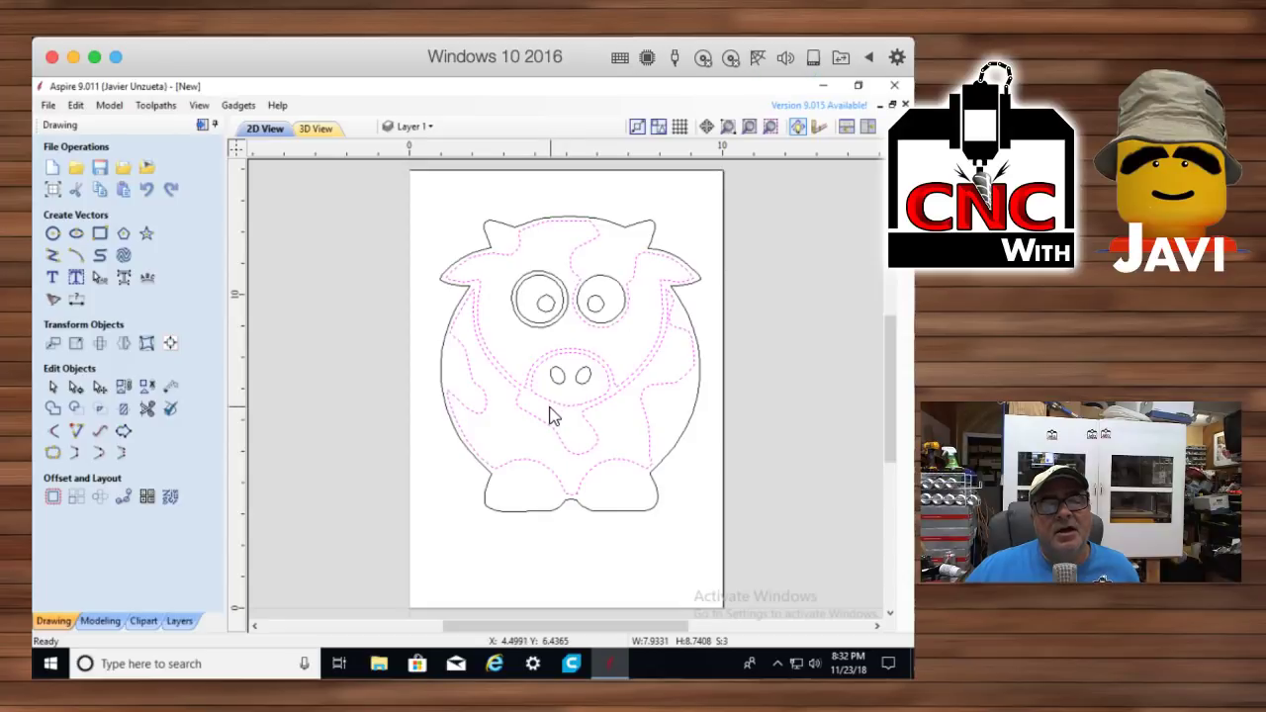
pyautogui.keyDown('shift'); pyautogui.click(615, 288); pyautogui.keyUp('shift')
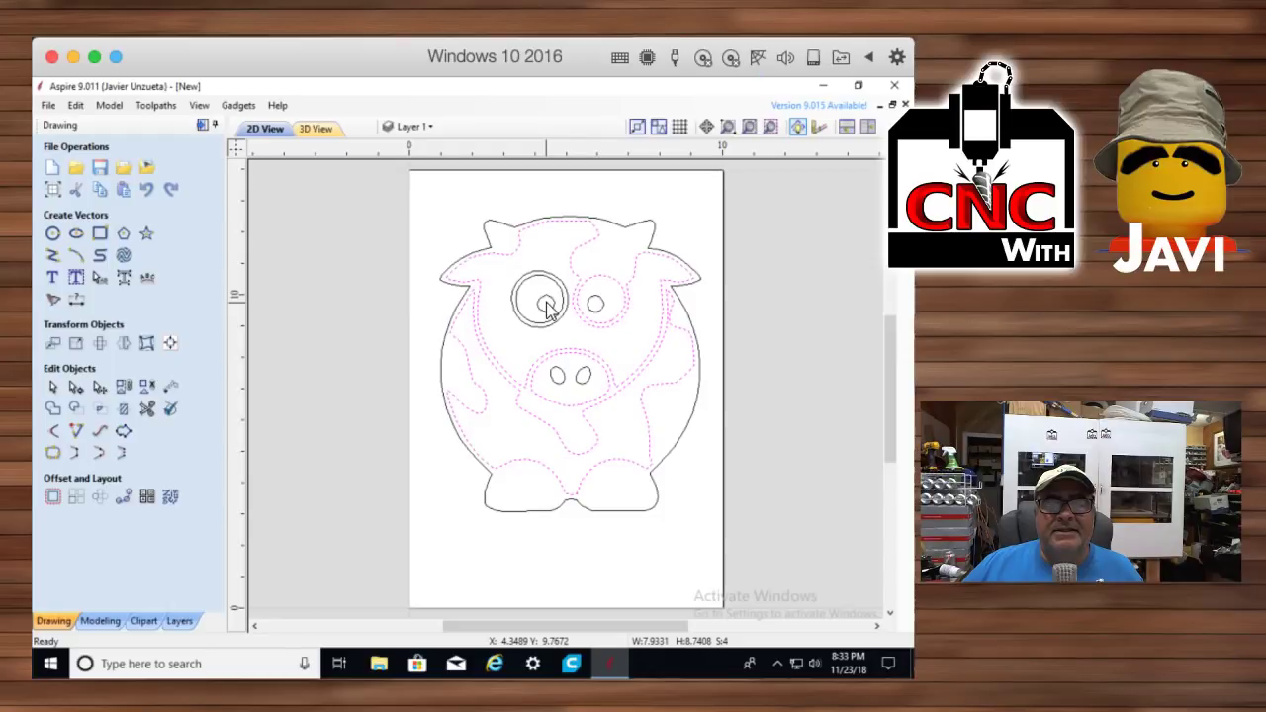
# Calculate a V-carve toolpath for all cow vectors with 0.1 inch flat depth, the 90-degree V-bit, and the 0.2499 inch end mill for clearance
pyautogui.moveTo(688, 546); pyautogui.dragTo(439, 206)
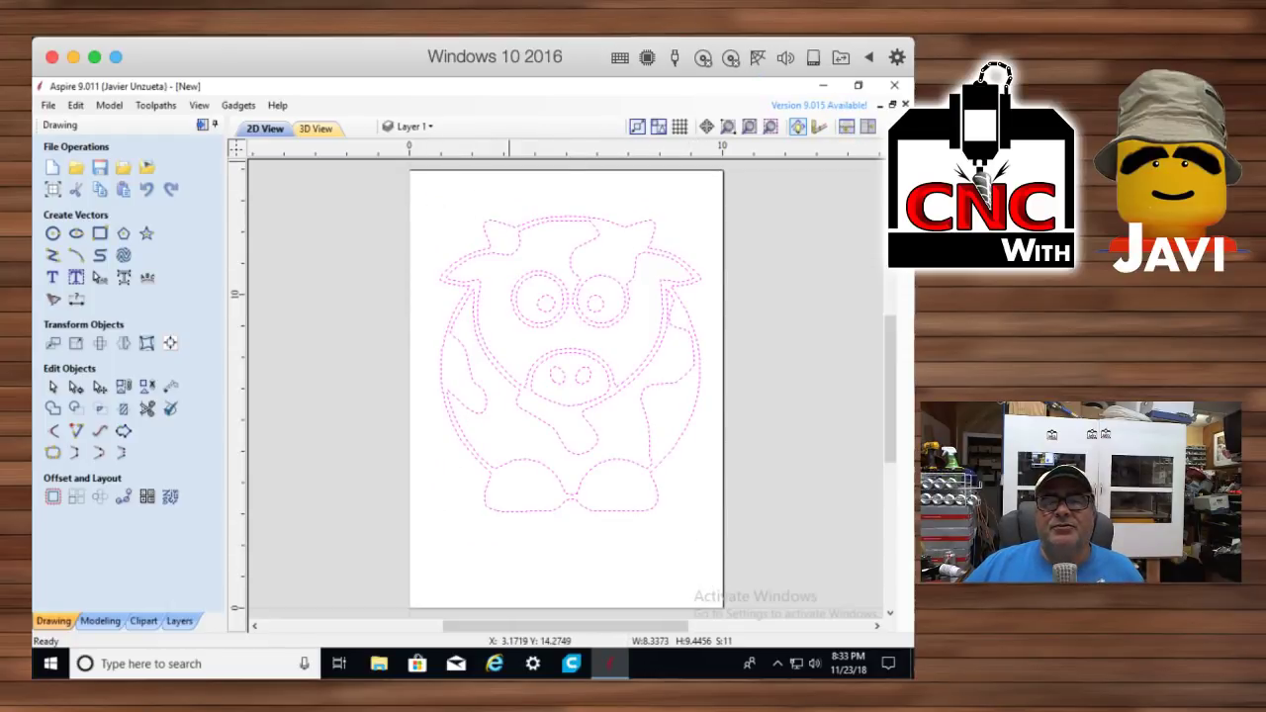
pyautogui.moveTo(903, 197)
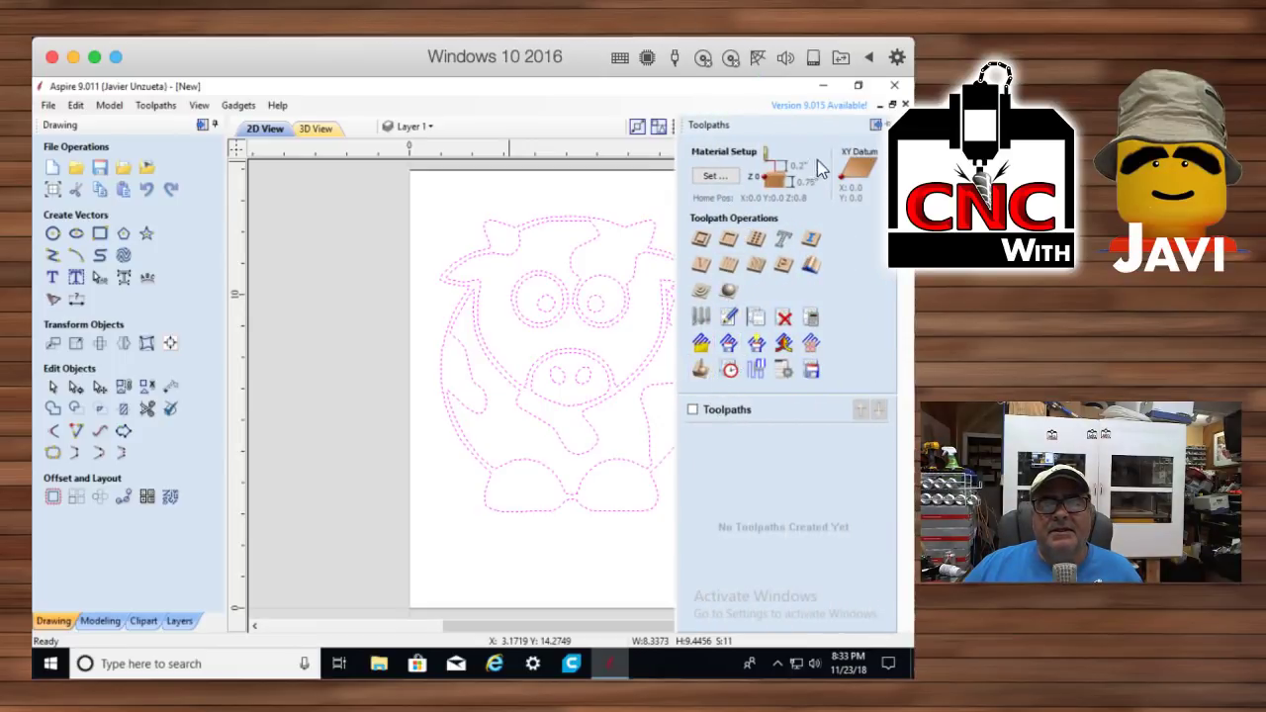
pyautogui.click(887, 124)
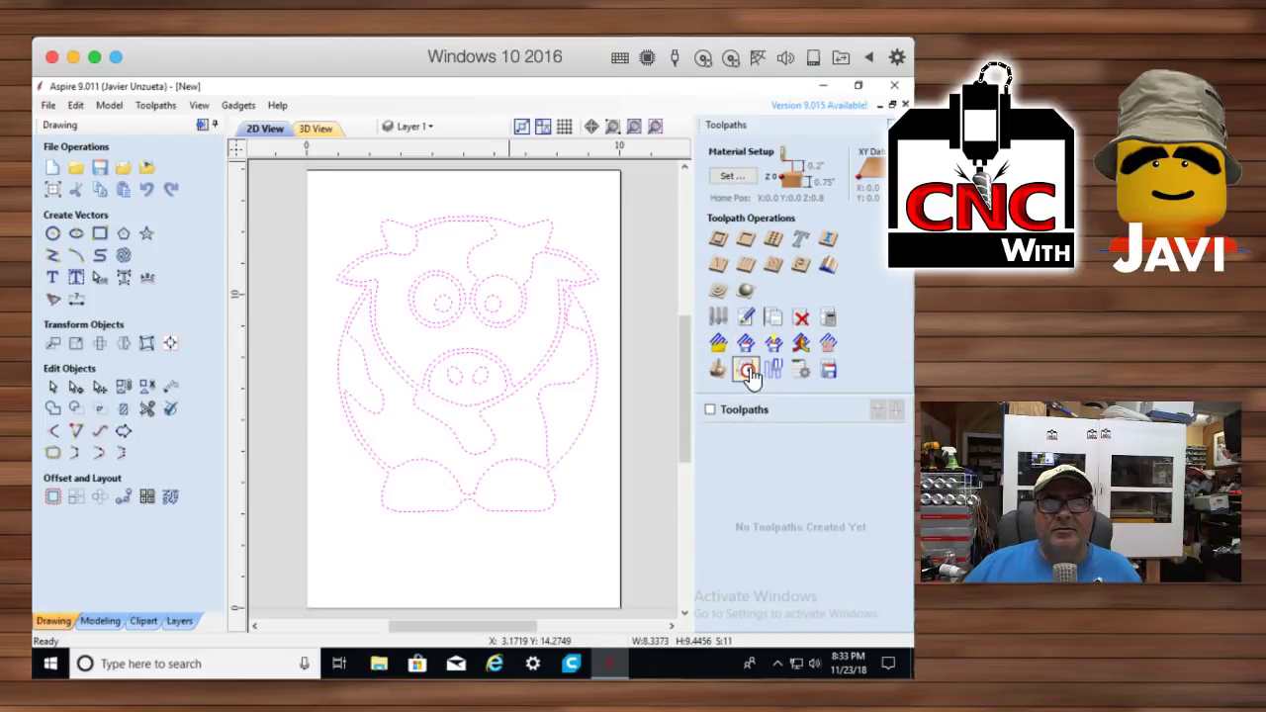
pyautogui.click(716, 263)
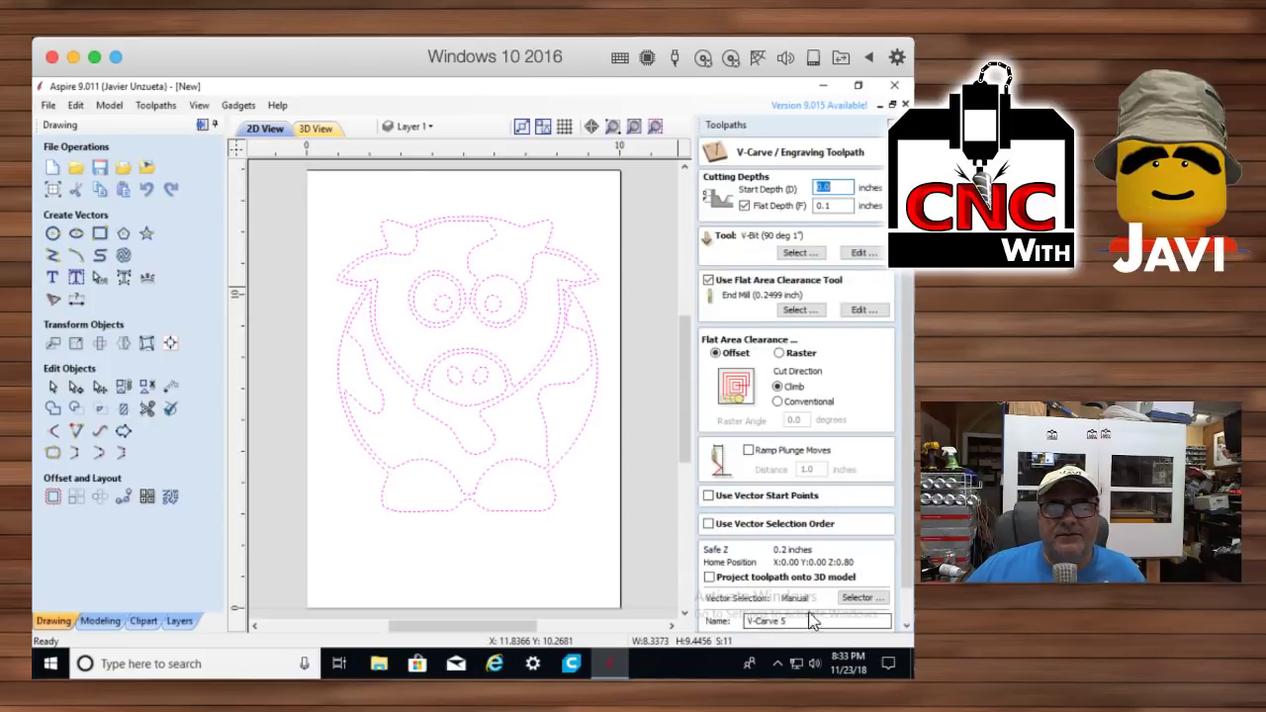
pyautogui.scroll(-1, 906, 603)
pyautogui.click(723, 611)
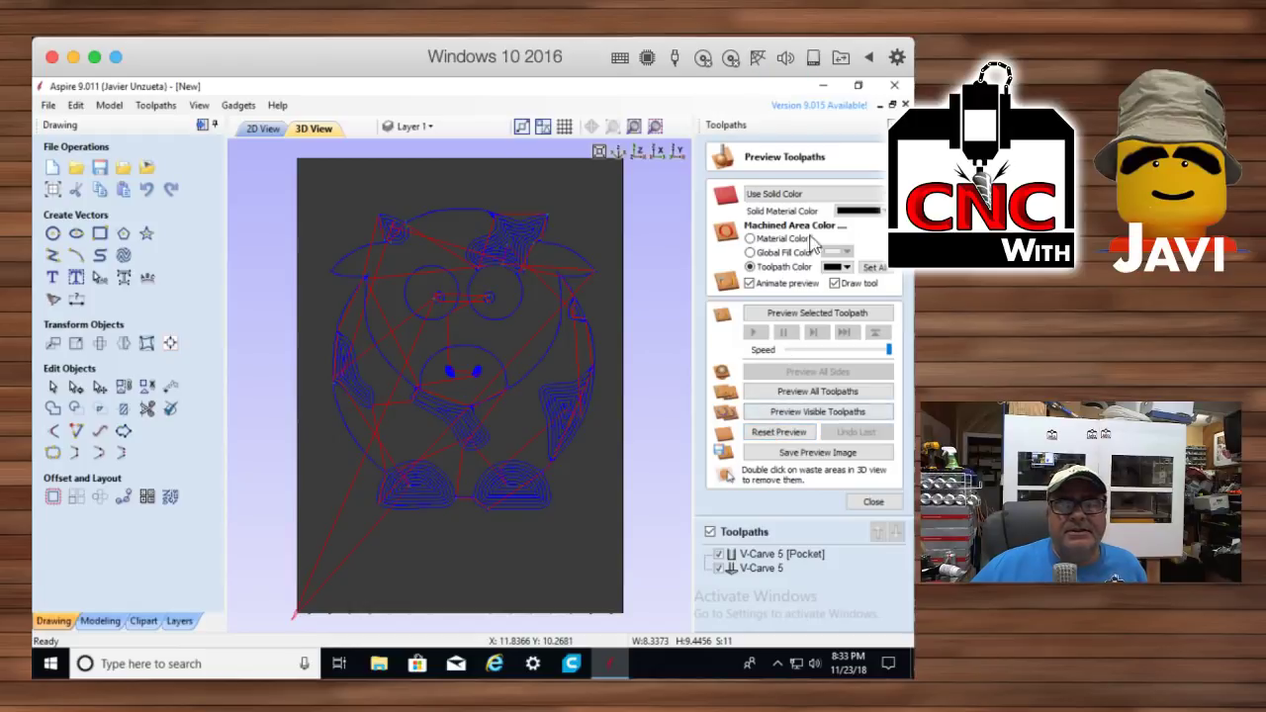
# Set the preview material to Beech Dark and simulate the visible cow toolpaths in 3D
pyautogui.click(853, 212)
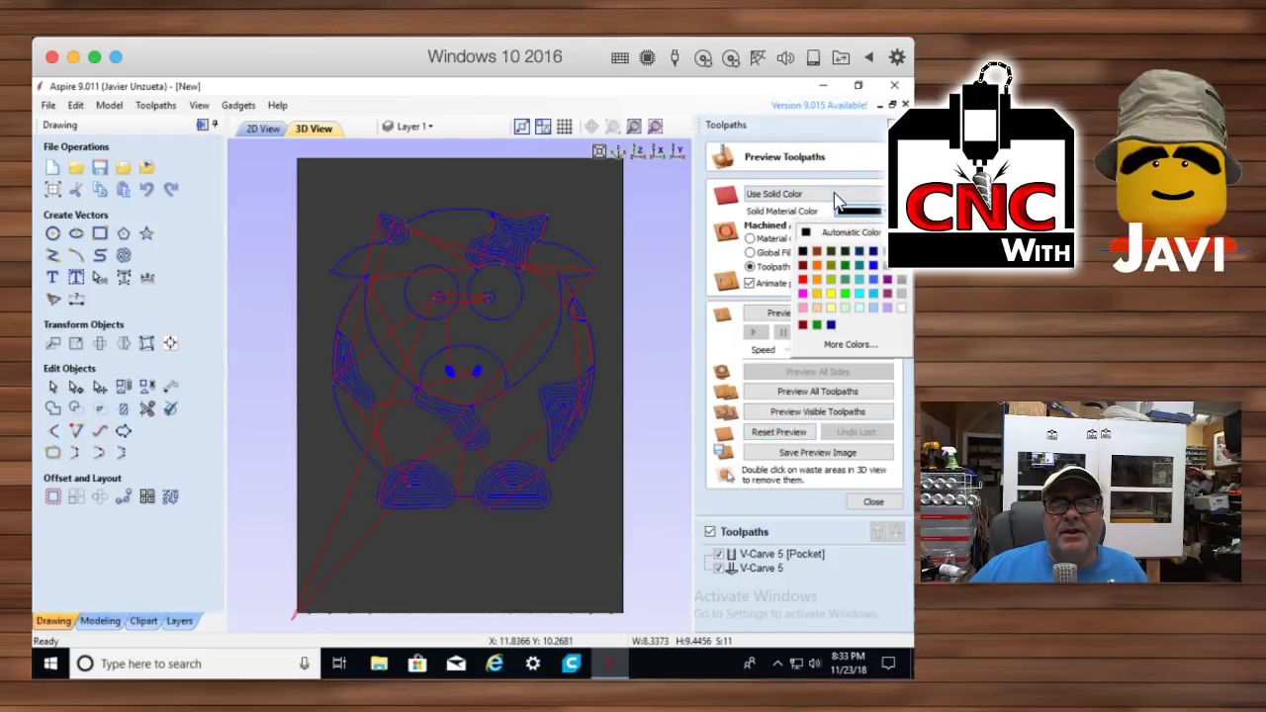
pyautogui.click(839, 195)
pyautogui.click(838, 196)
pyautogui.click(780, 228)
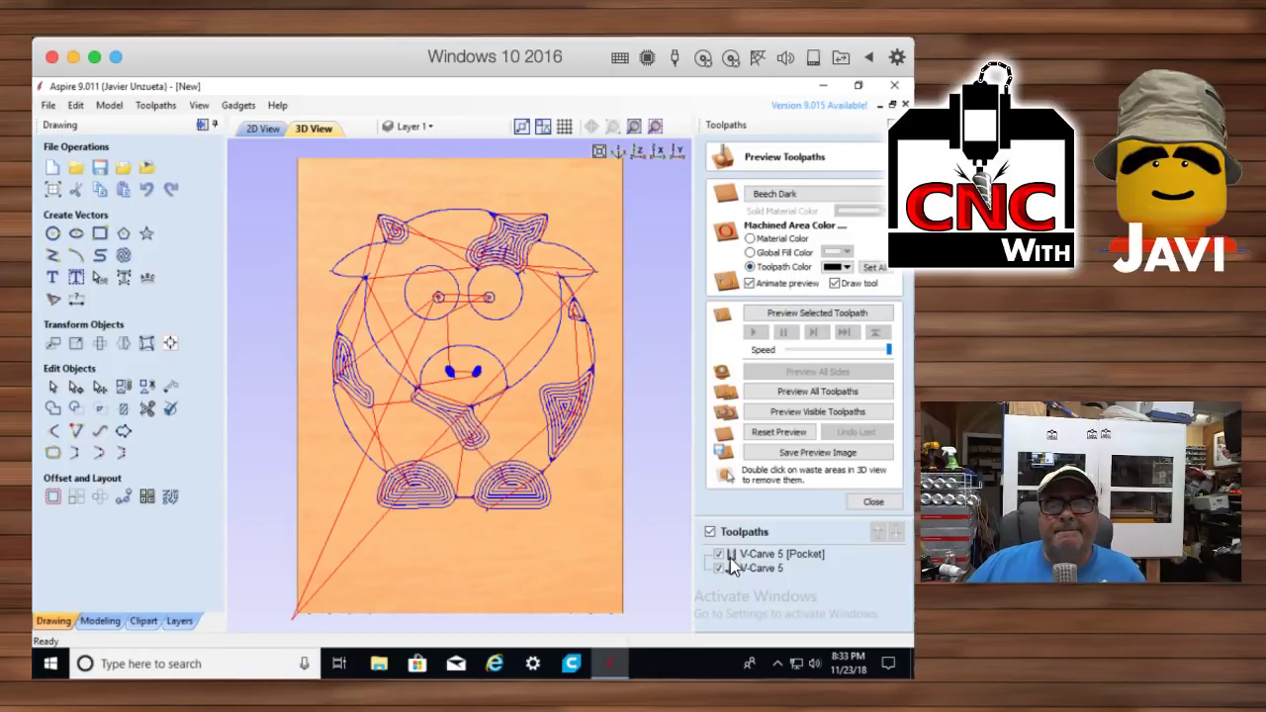
pyautogui.click(800, 408)
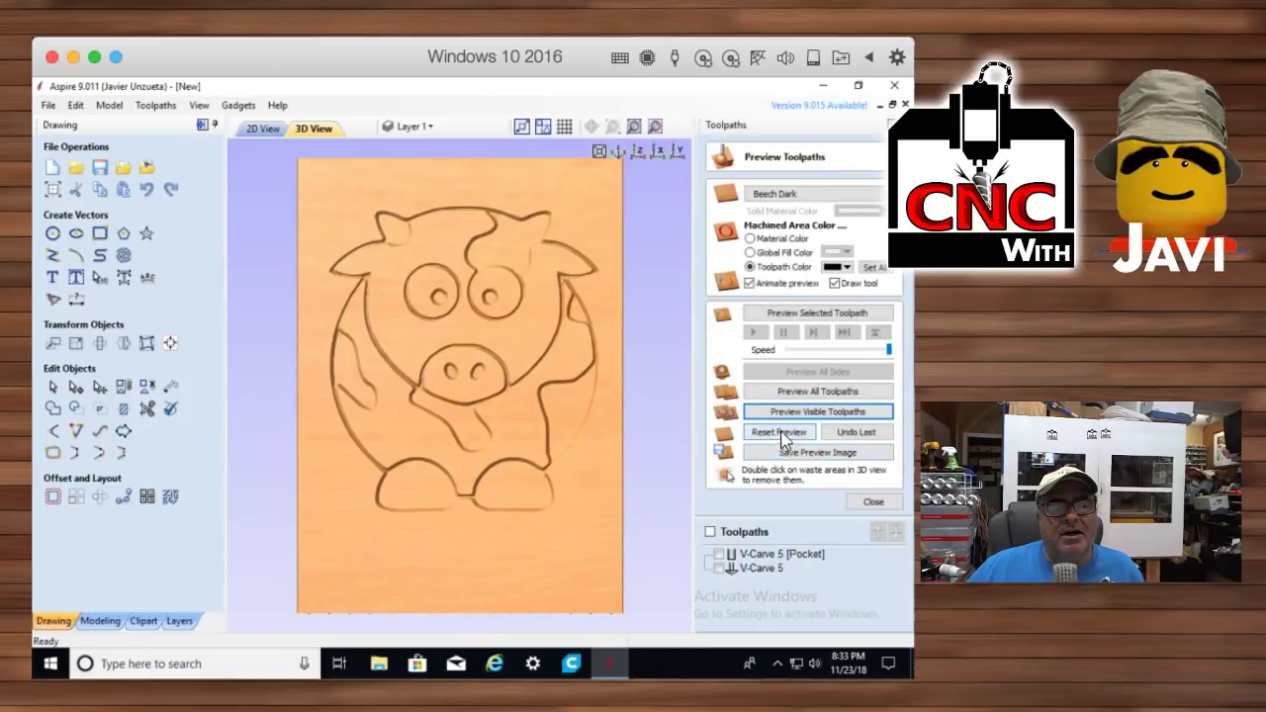
# Display both V-Carve 5 toolpaths and apply black as the machined area color for all toolpaths
pyautogui.click(718, 555)
pyautogui.click(719, 569)
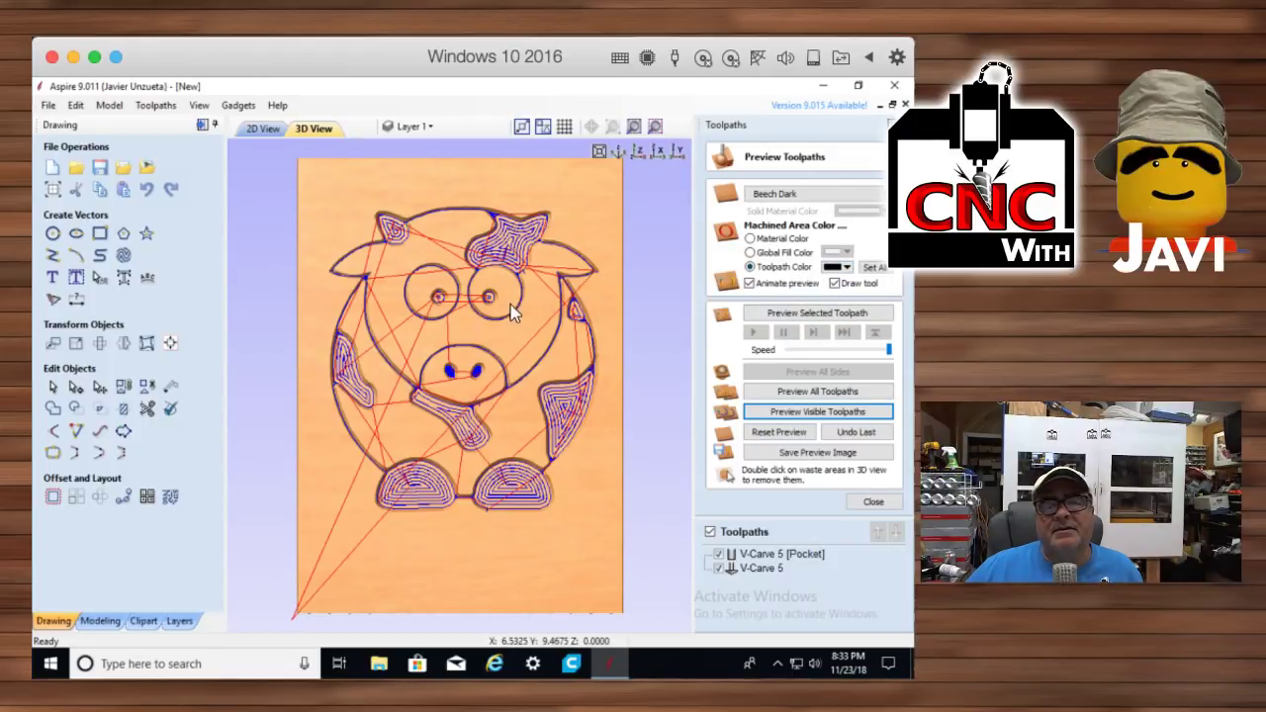
pyautogui.click(837, 268)
pyautogui.click(802, 309)
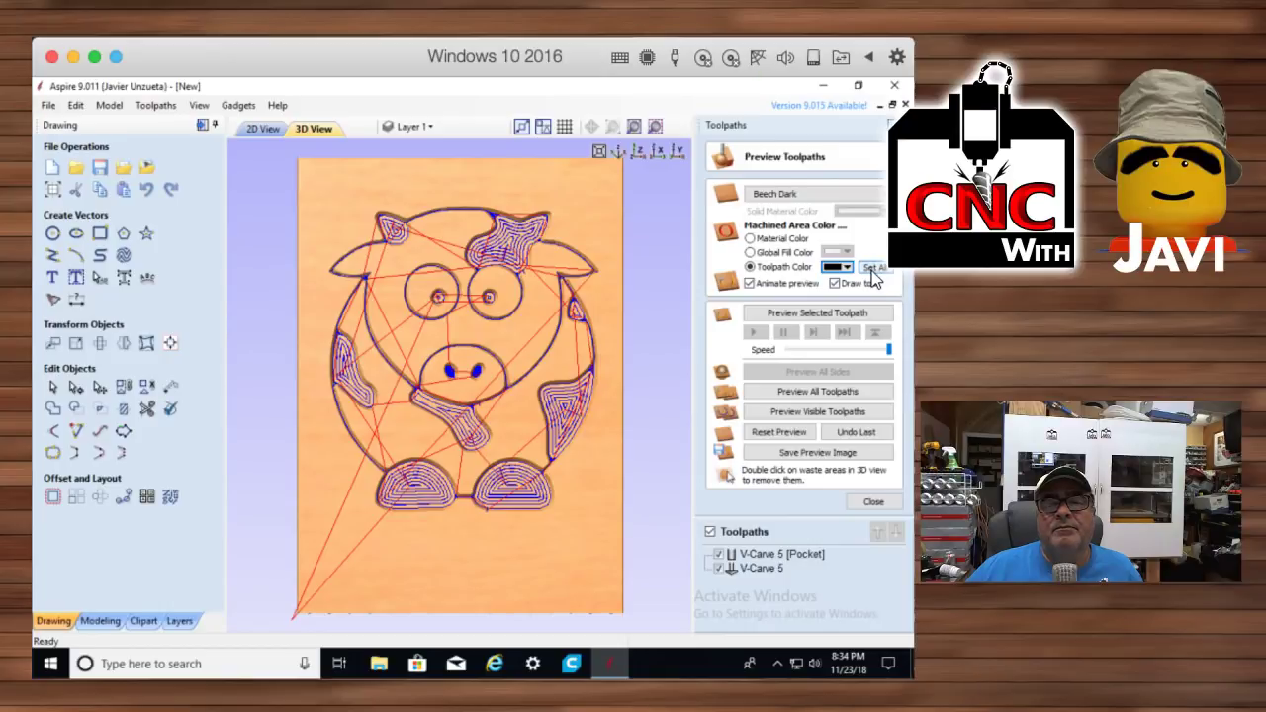
pyautogui.click(875, 268)
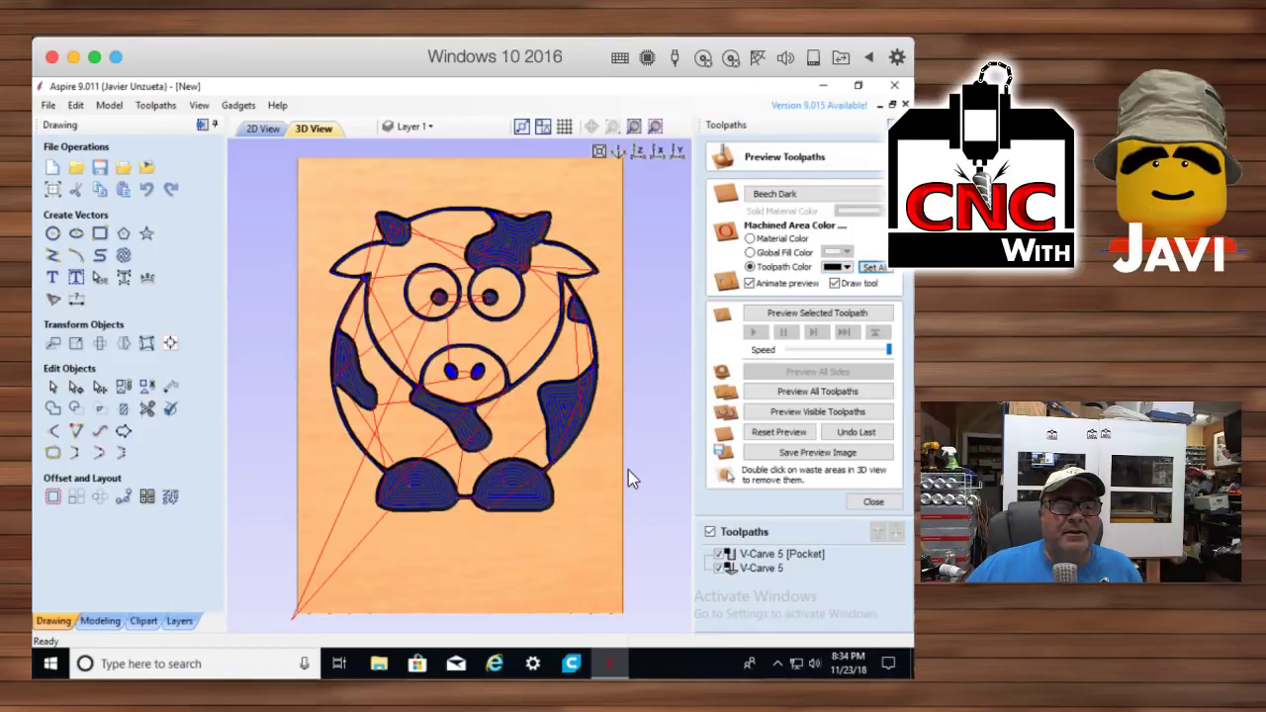
# Deselect the cow vectors and hide all toolpaths to compare the 2D drawing with the 3D carving preview
pyautogui.click(265, 129)
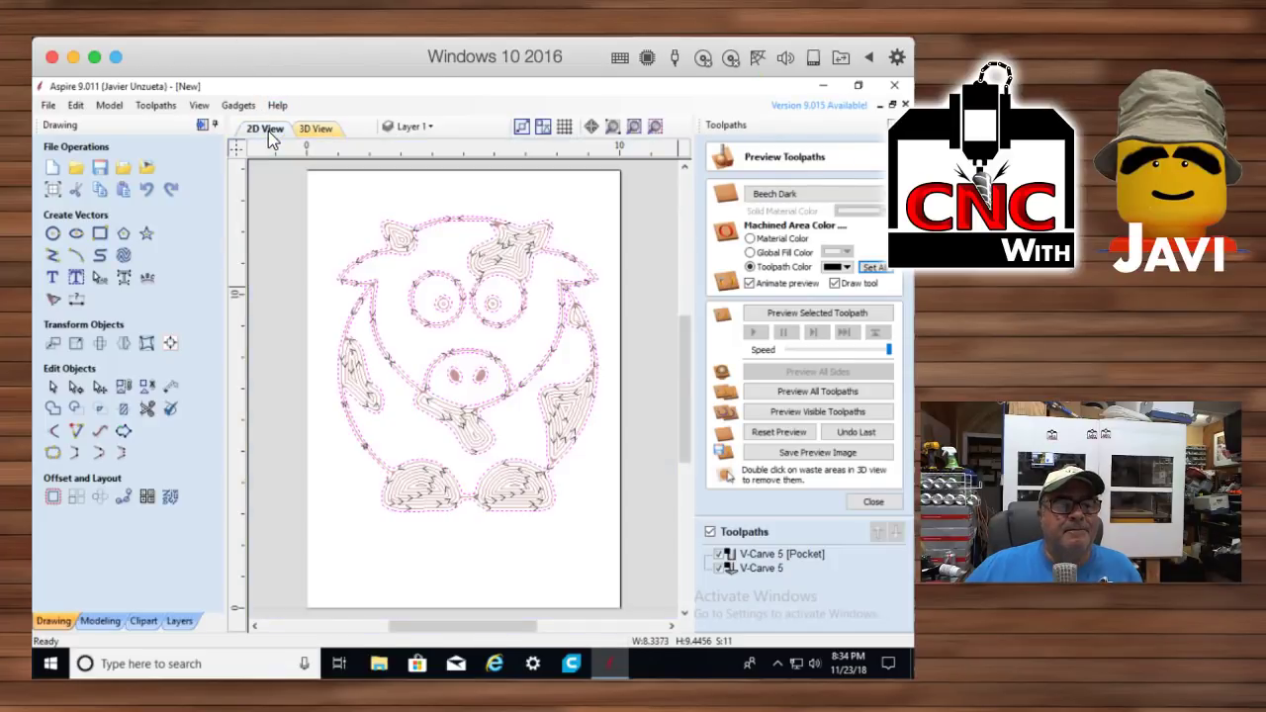
pyautogui.click(339, 547)
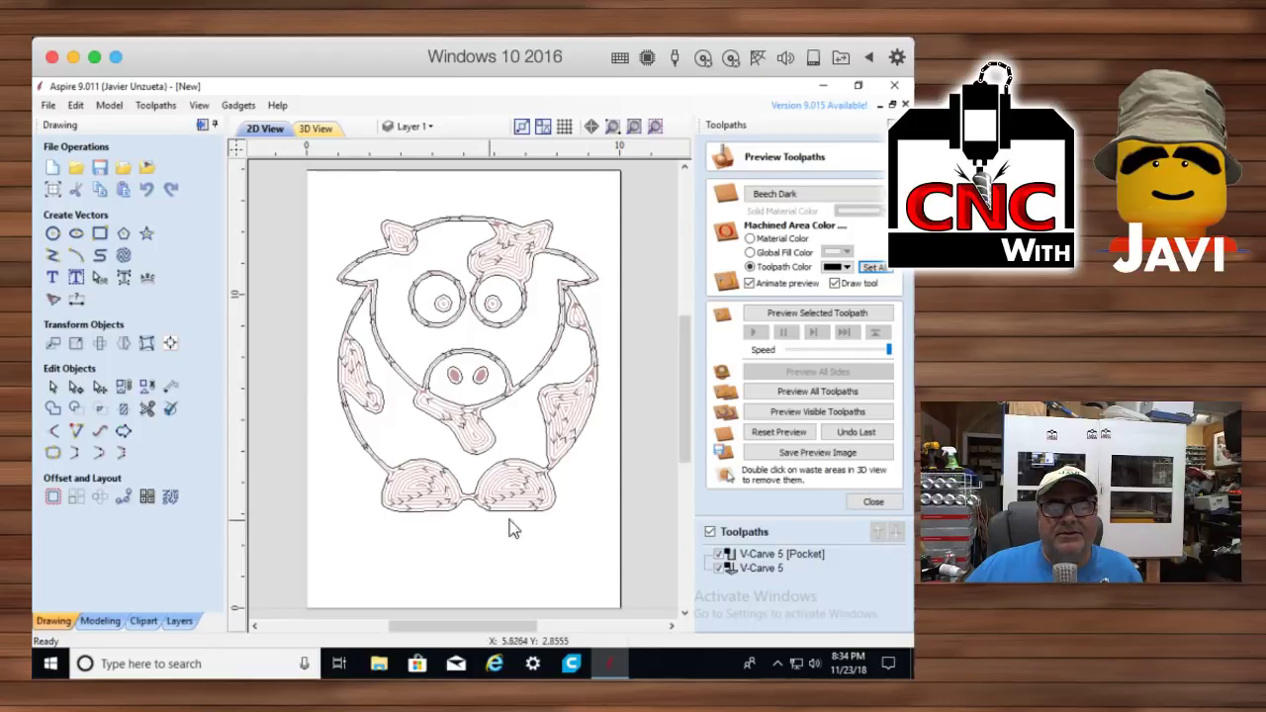
pyautogui.click(710, 533)
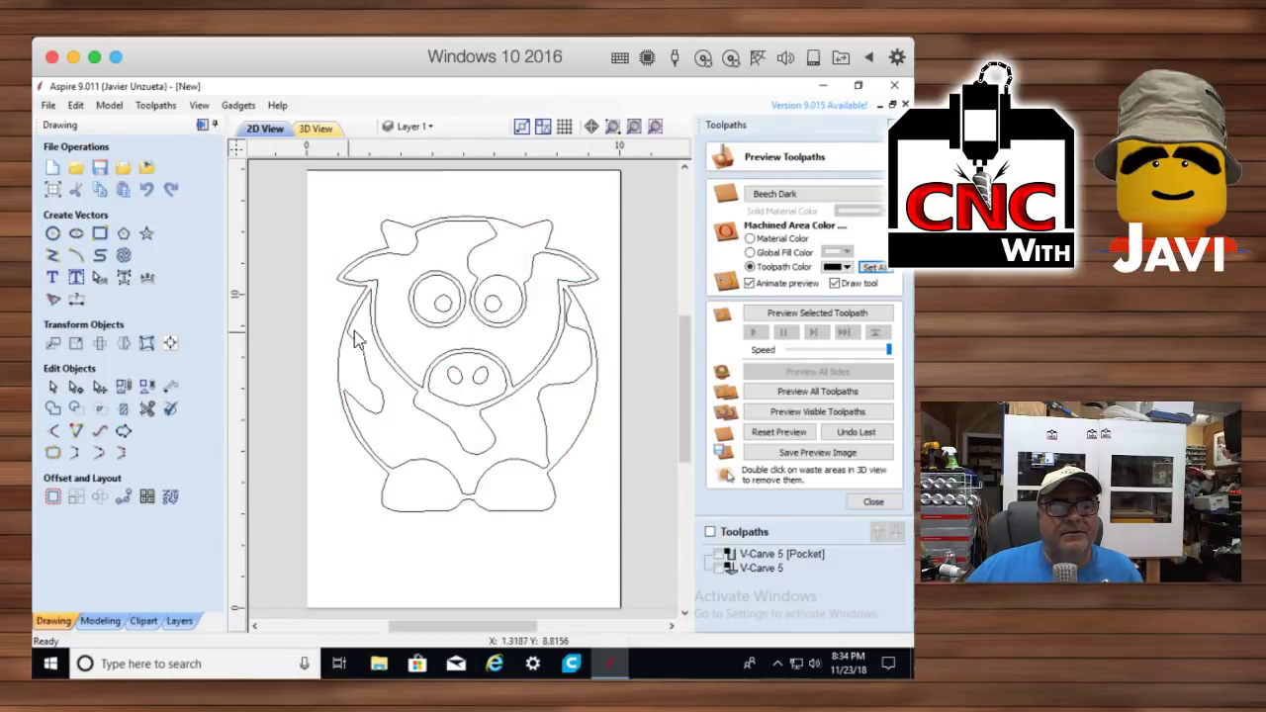
pyautogui.click(315, 130)
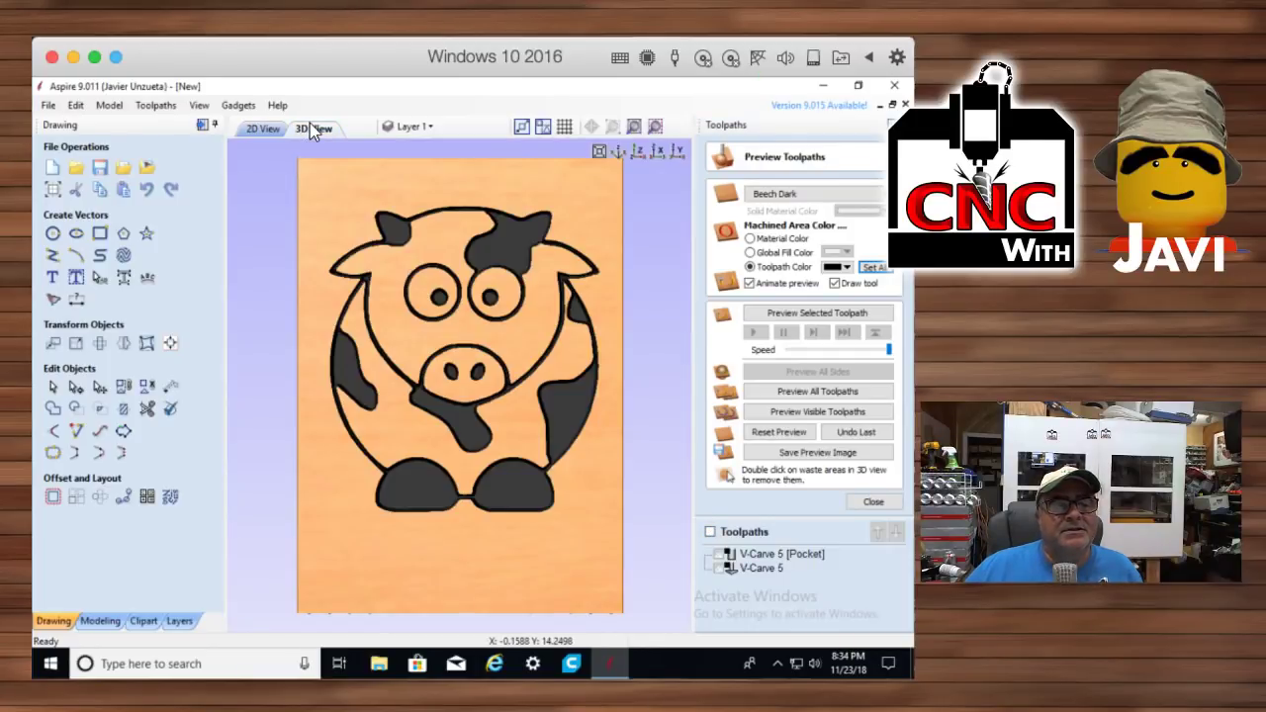
pyautogui.click(263, 129)
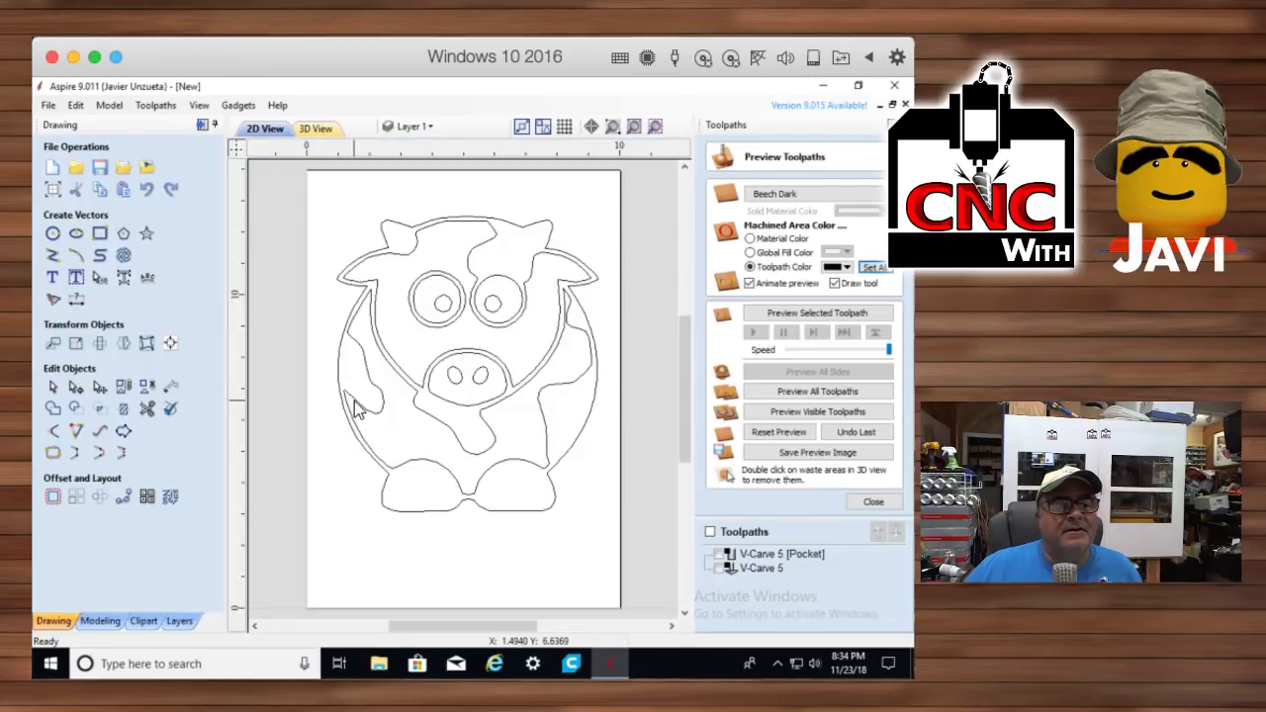
# Examine the cow's outer outline, body, head and snout vectors individually and compare them with the carved areas in the 3D preview
pyautogui.click(362, 452)
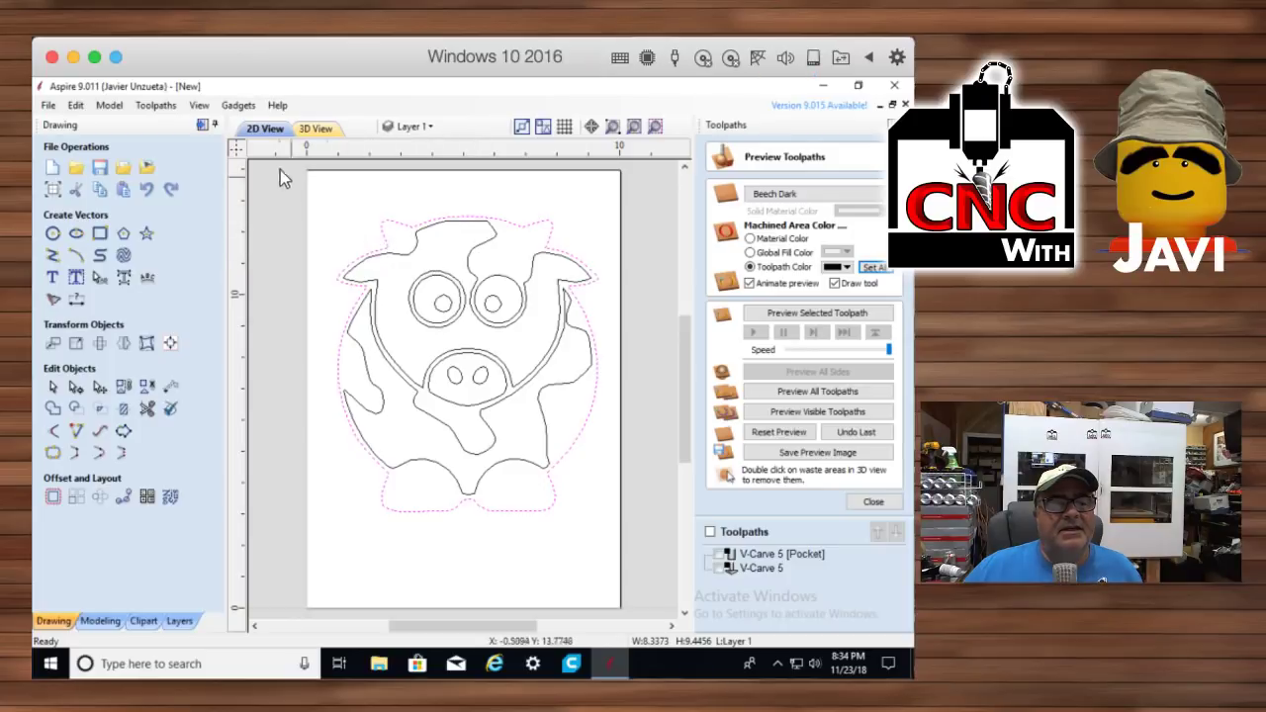
pyautogui.click(311, 130)
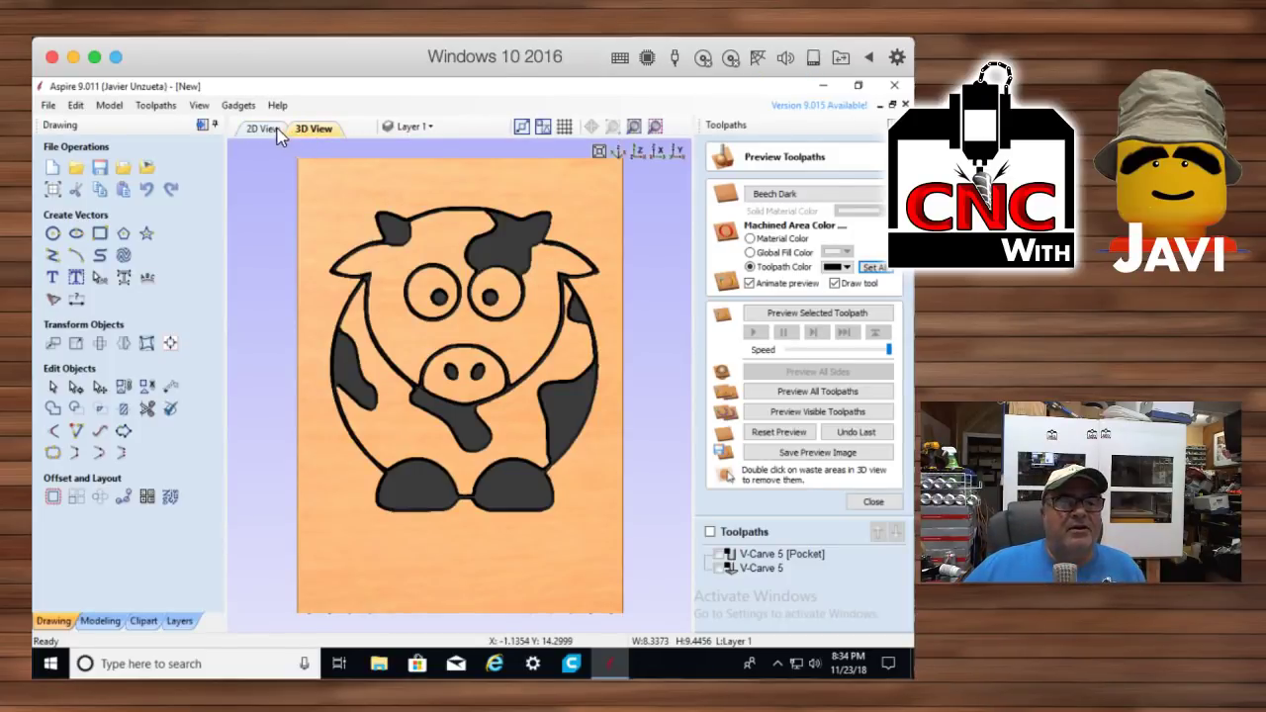
pyautogui.click(269, 129)
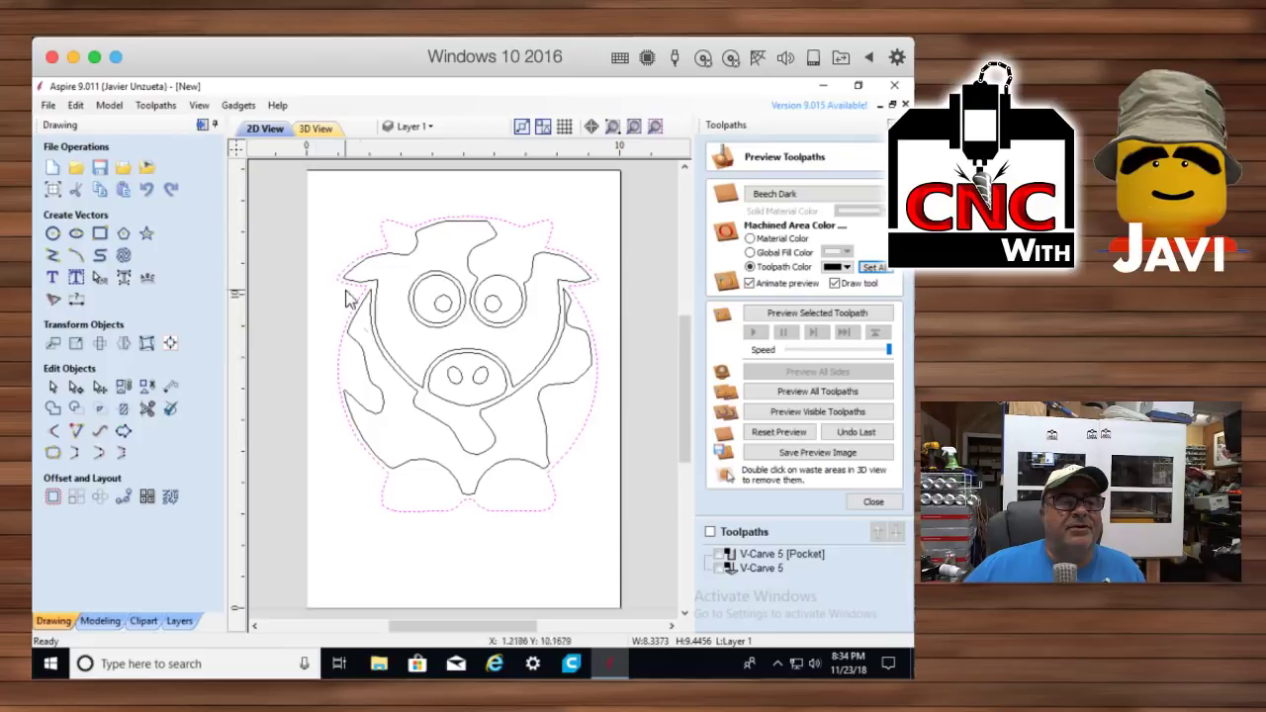
pyautogui.click(371, 452)
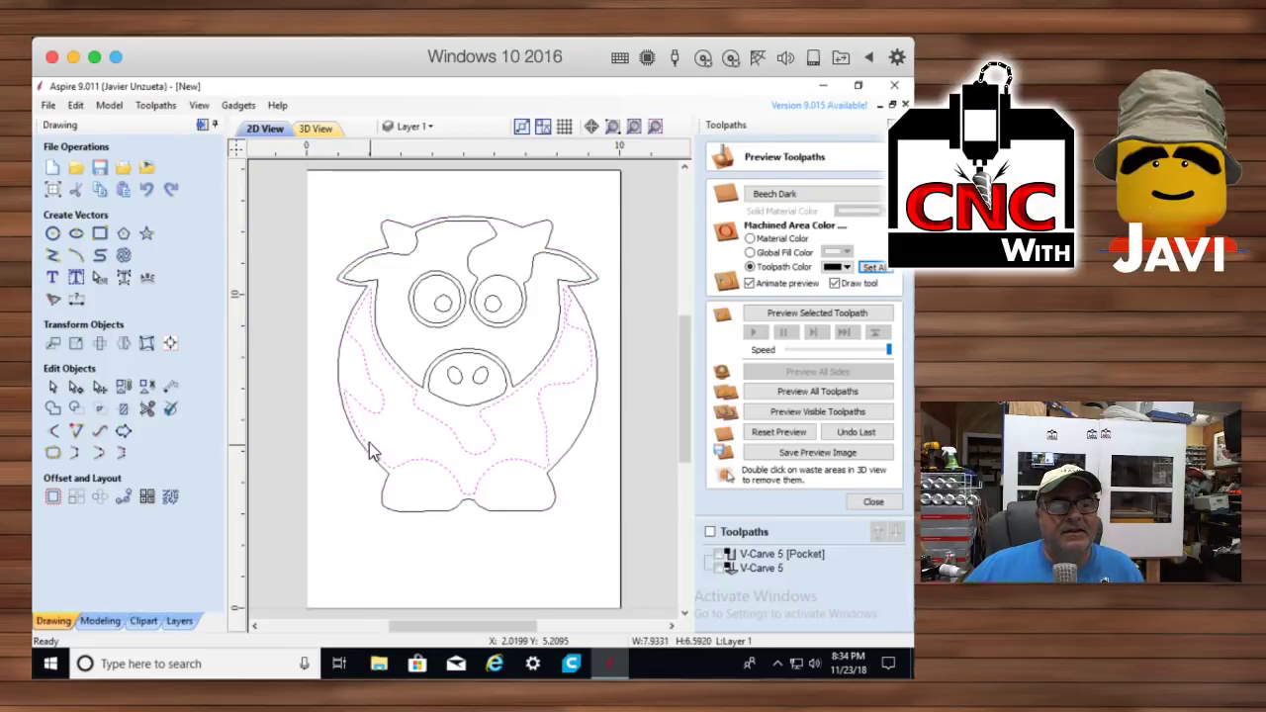
pyautogui.click(378, 328)
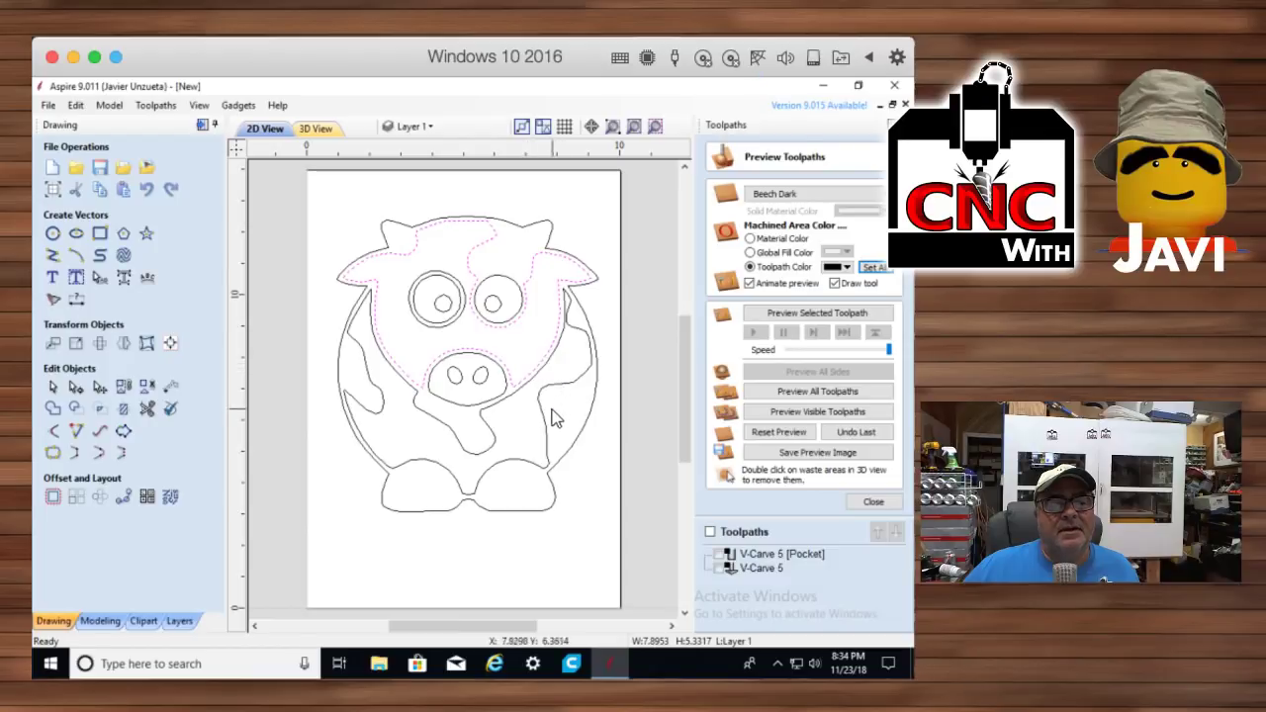
pyautogui.click(481, 405)
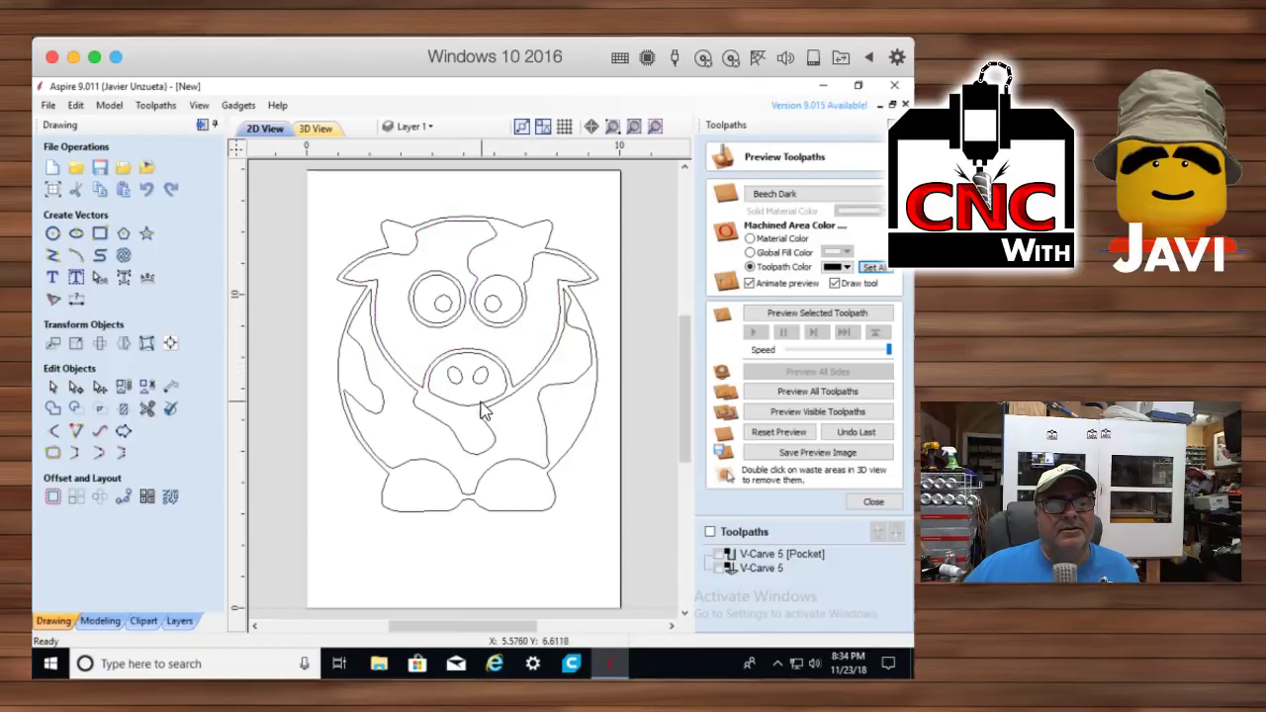
pyautogui.click(312, 130)
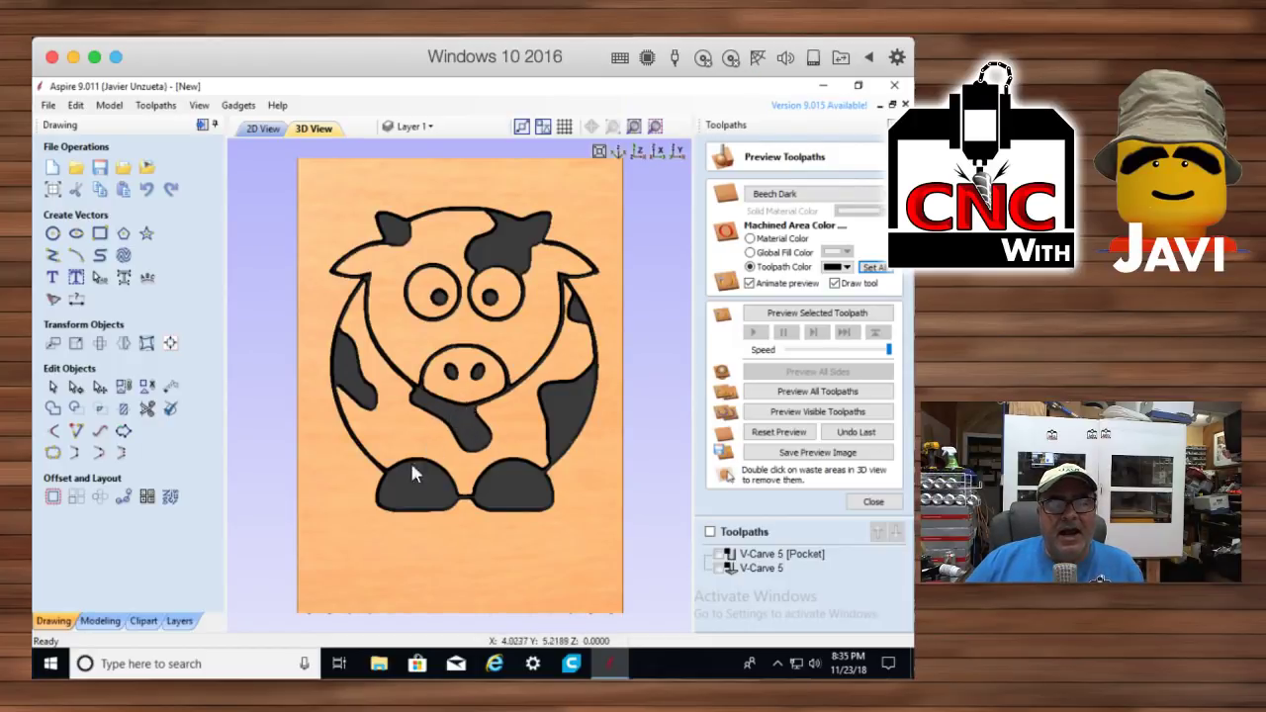
pyautogui.click(259, 128)
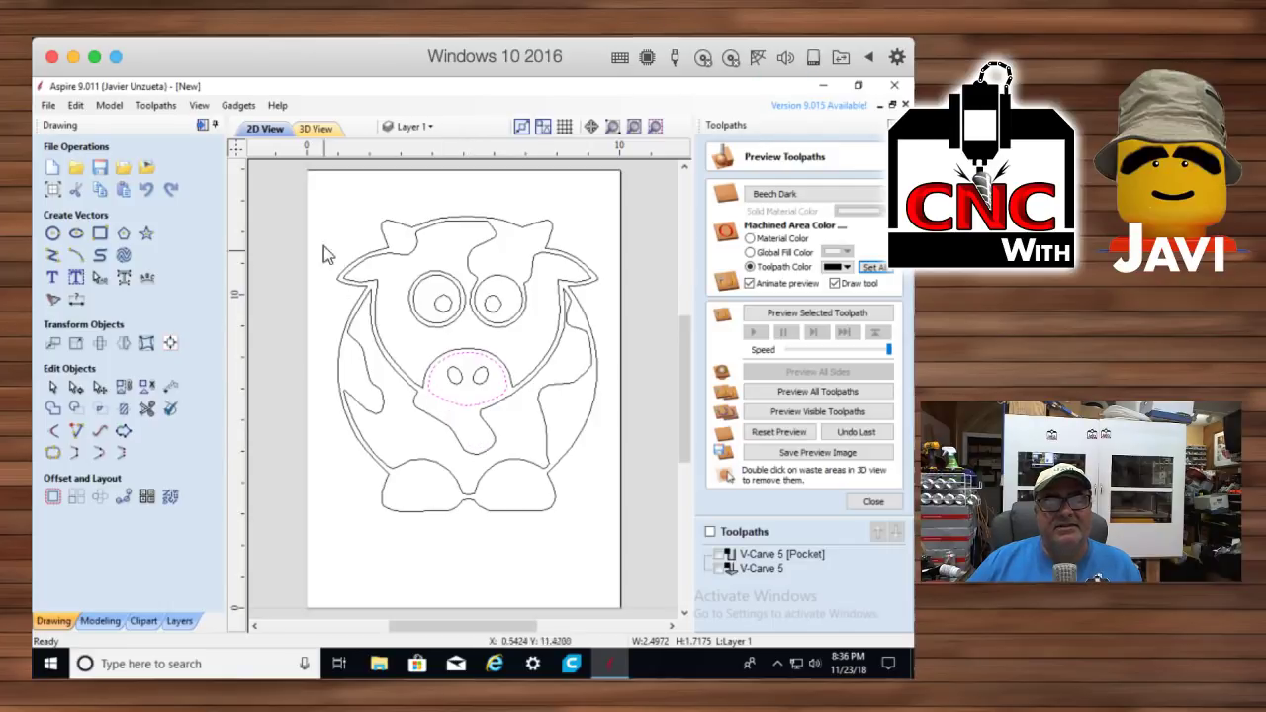
pyautogui.click(306, 128)
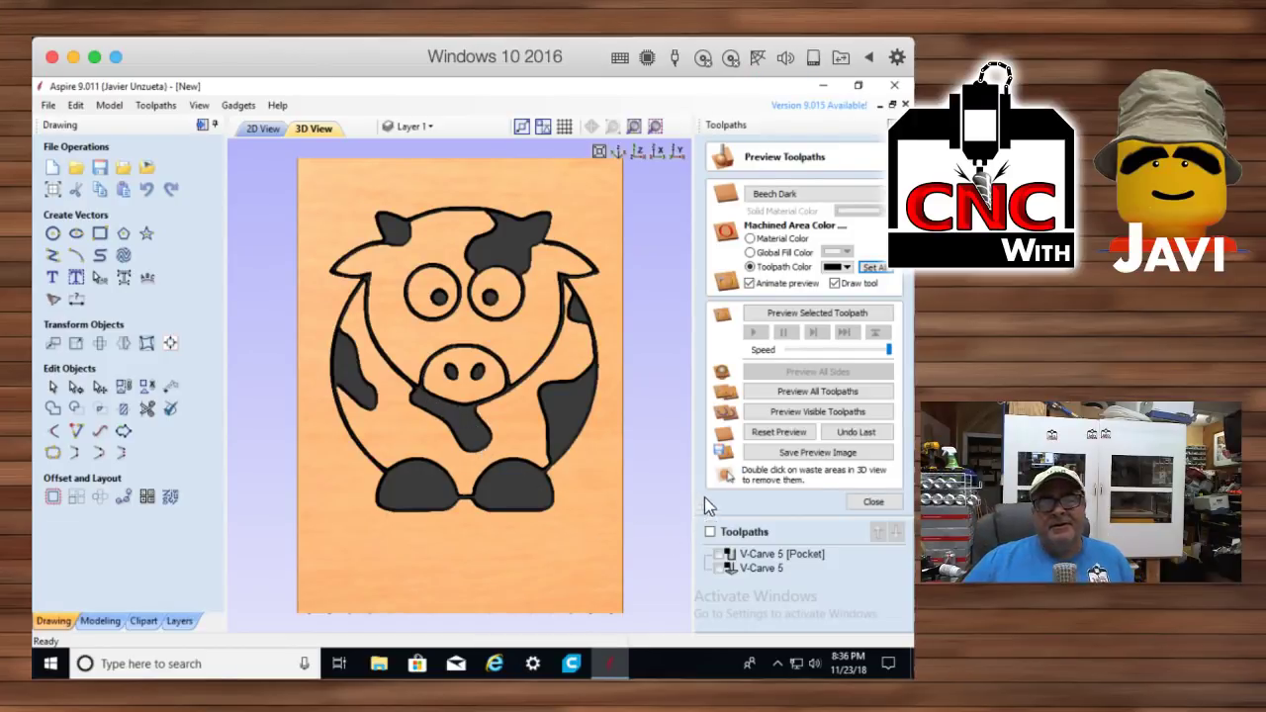
# Offset the cow's outer outline outwards by 0.1 inch in the 2D drawing, keeping the original vector
pyautogui.click(263, 129)
pyautogui.click(566, 464)
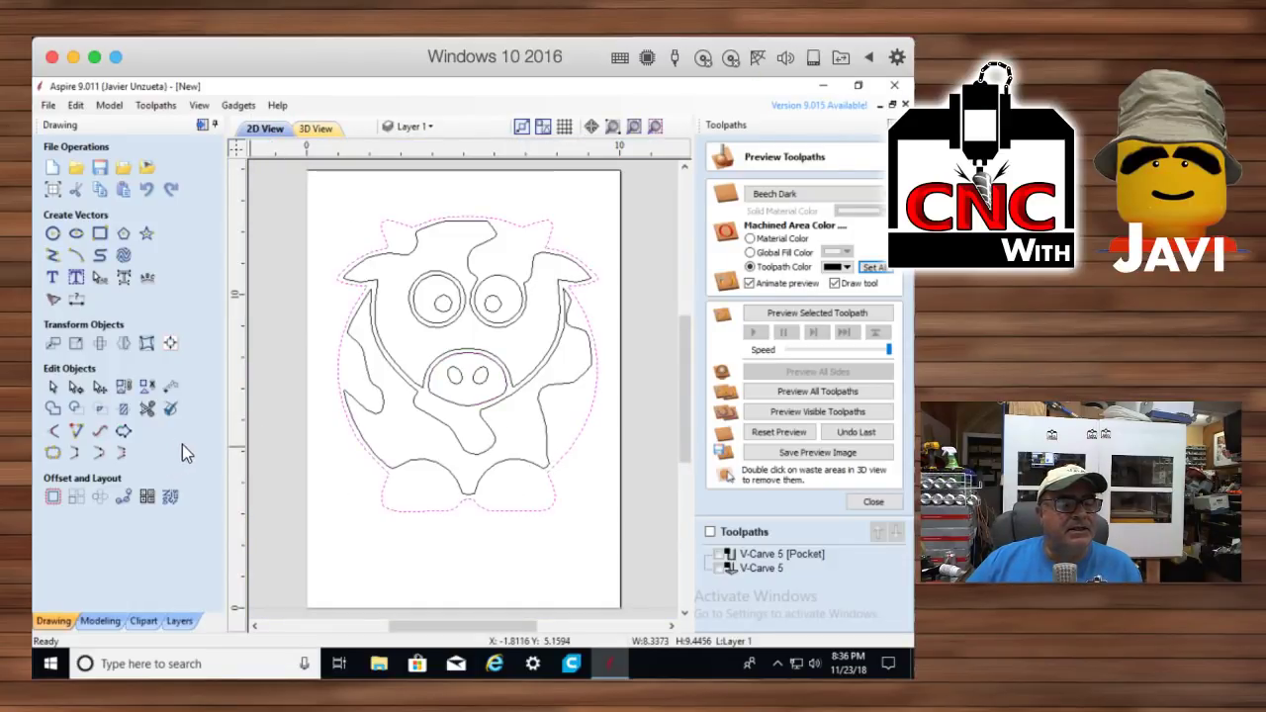
pyautogui.click(53, 496)
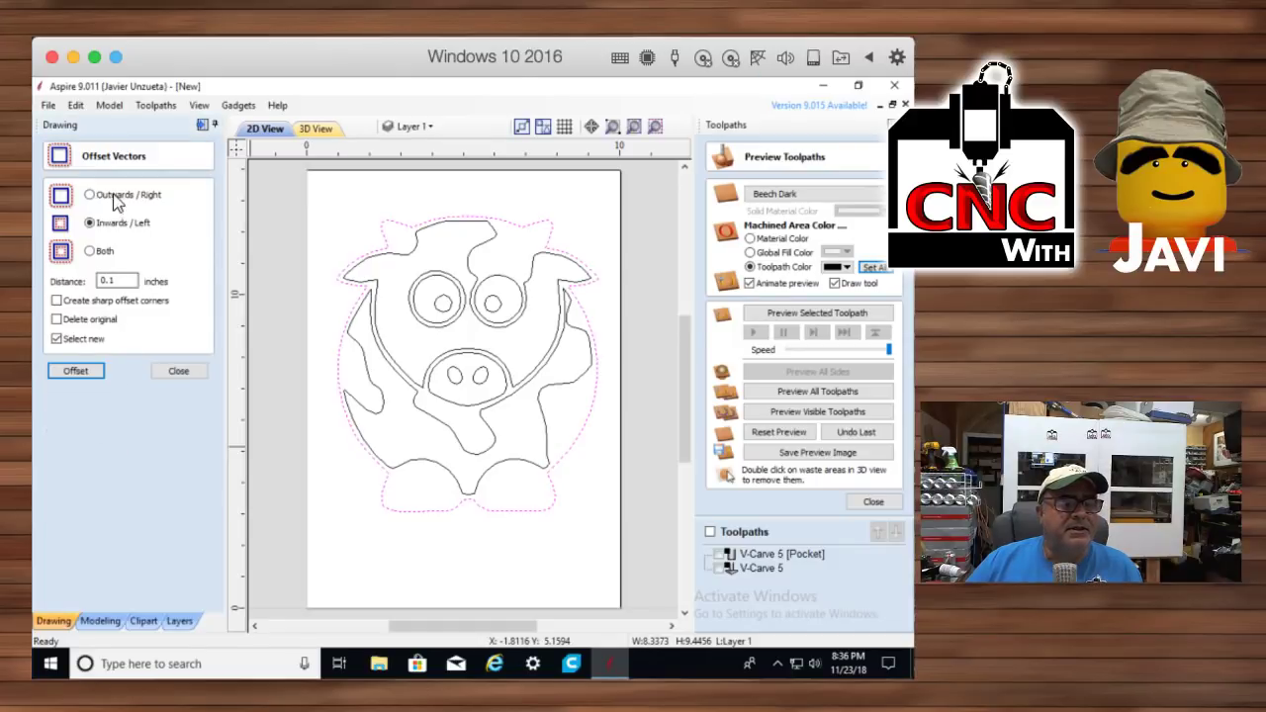
pyautogui.click(98, 198)
pyautogui.click(79, 371)
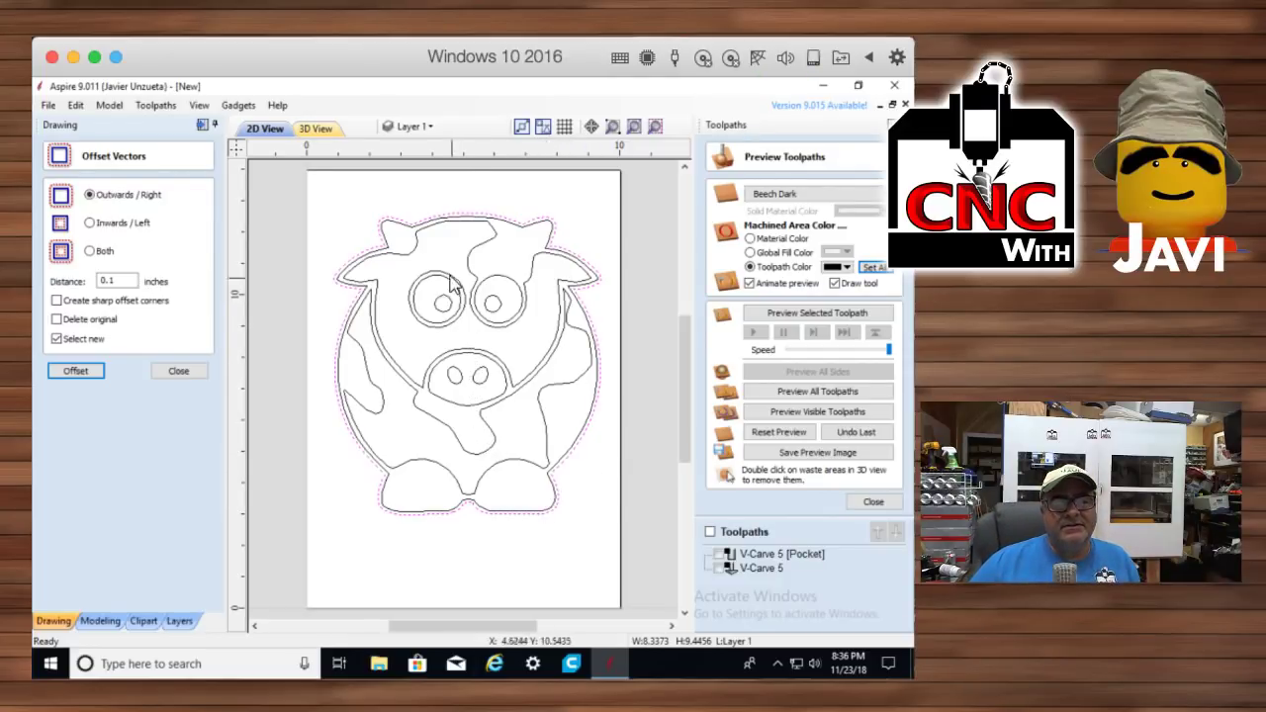
pyautogui.click(587, 534)
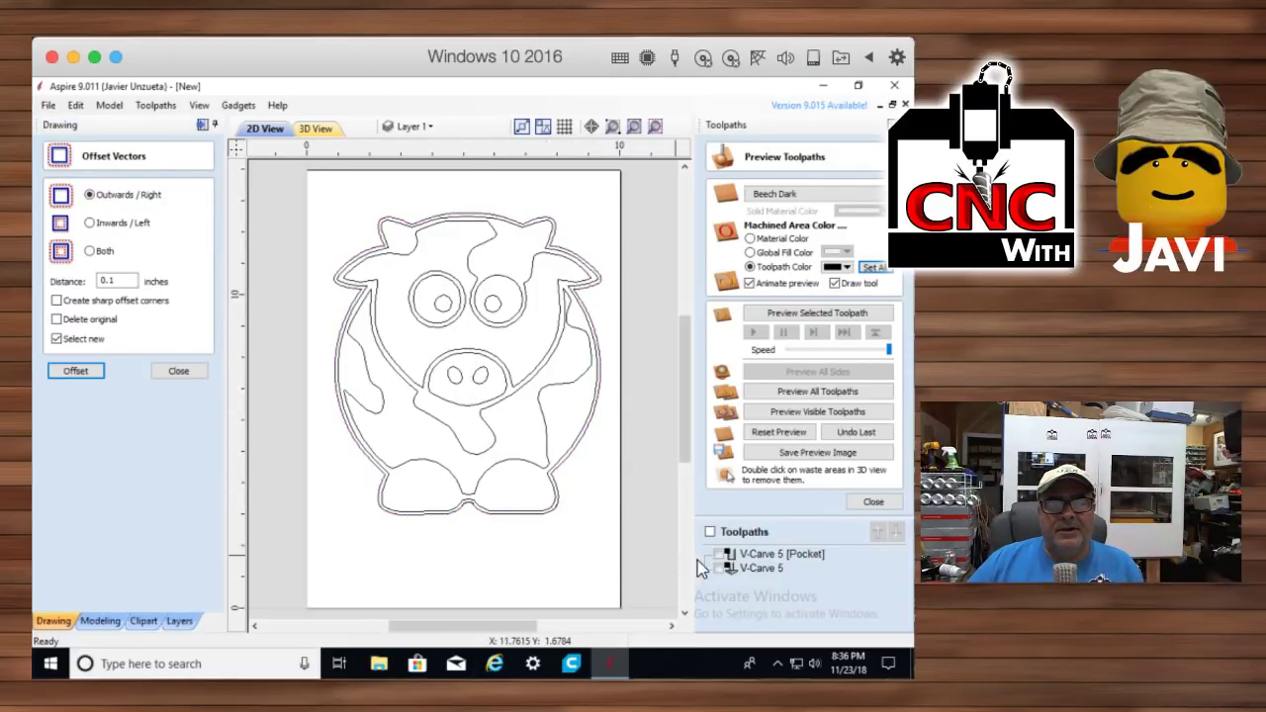
# Recalculate the V-Carve 5 toolpath using all cow vectors, including the new offset outline
pyautogui.click(319, 130)
pyautogui.click(267, 130)
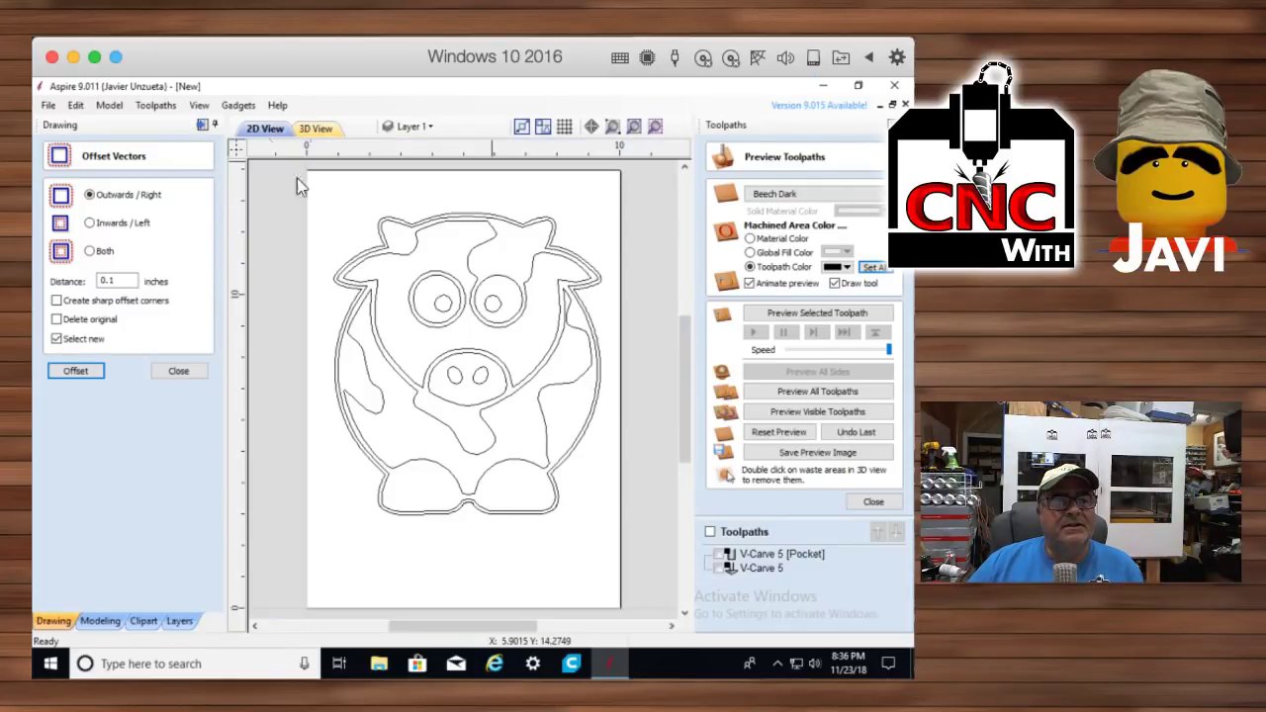
pyautogui.click(466, 393)
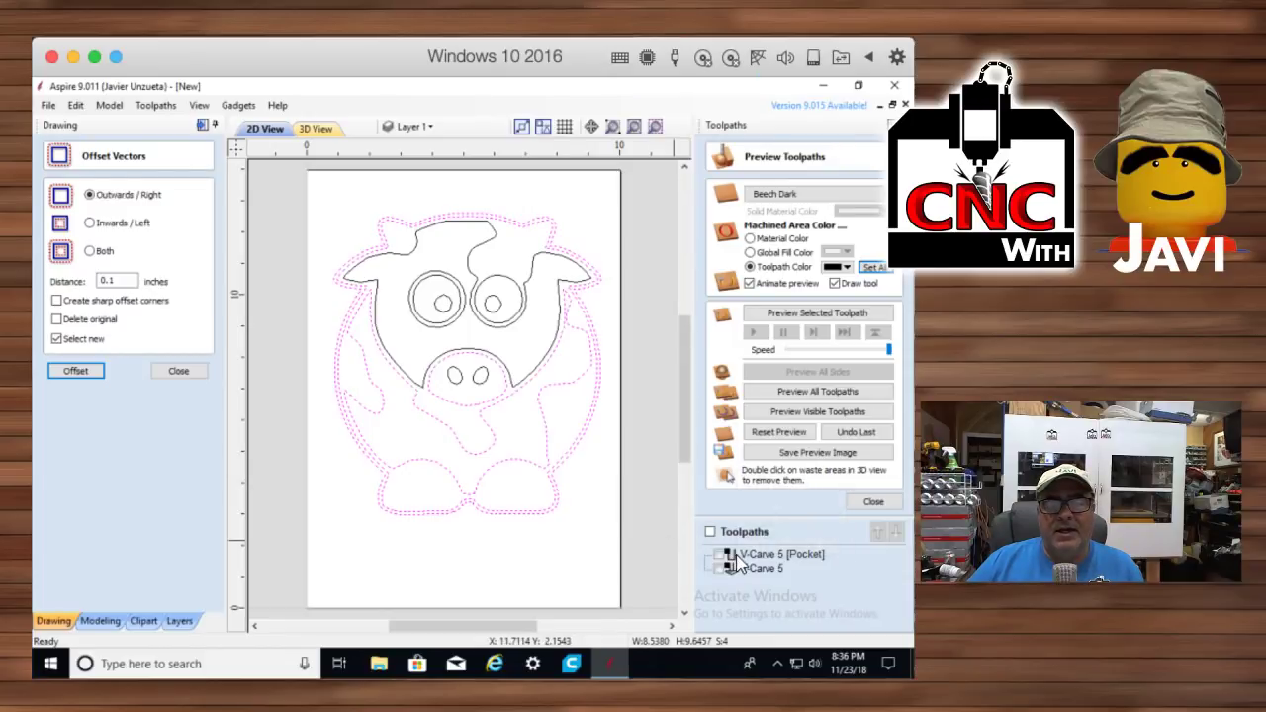
pyautogui.doubleClick(745, 552)
pyautogui.moveTo(587, 532); pyautogui.dragTo(286, 174)
pyautogui.scroll(-1, 905, 601)
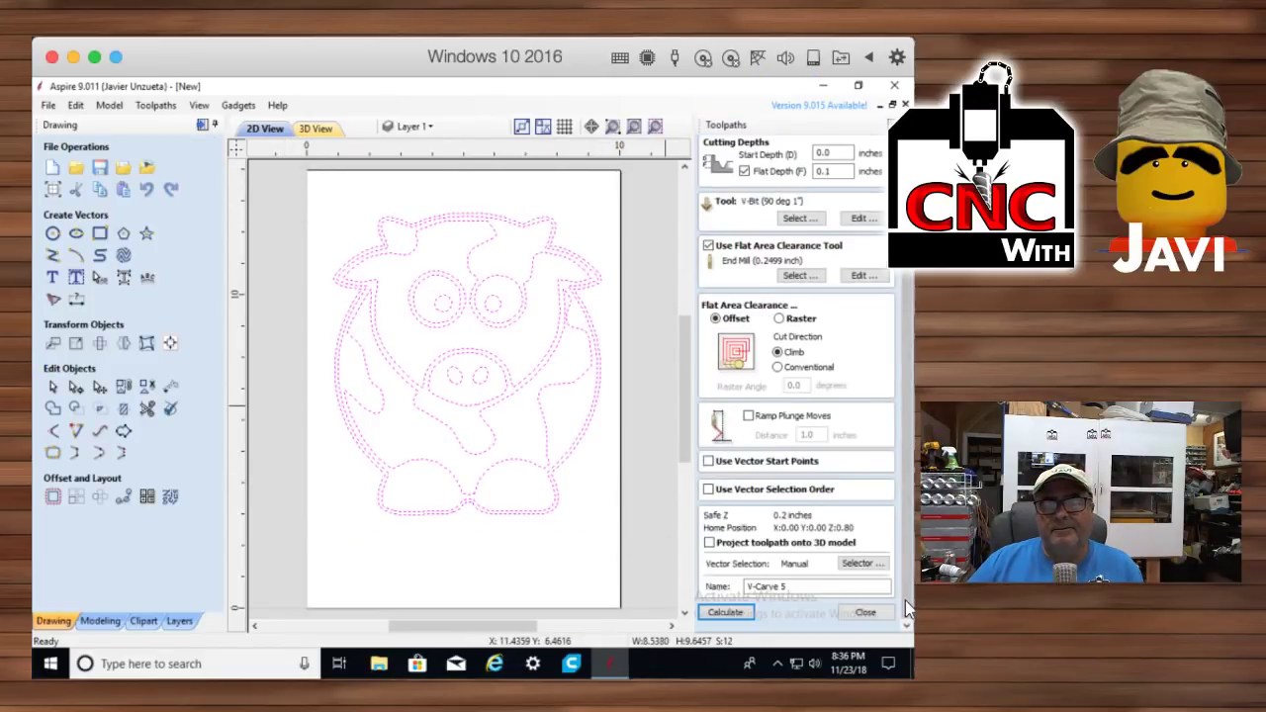
pyautogui.click(725, 612)
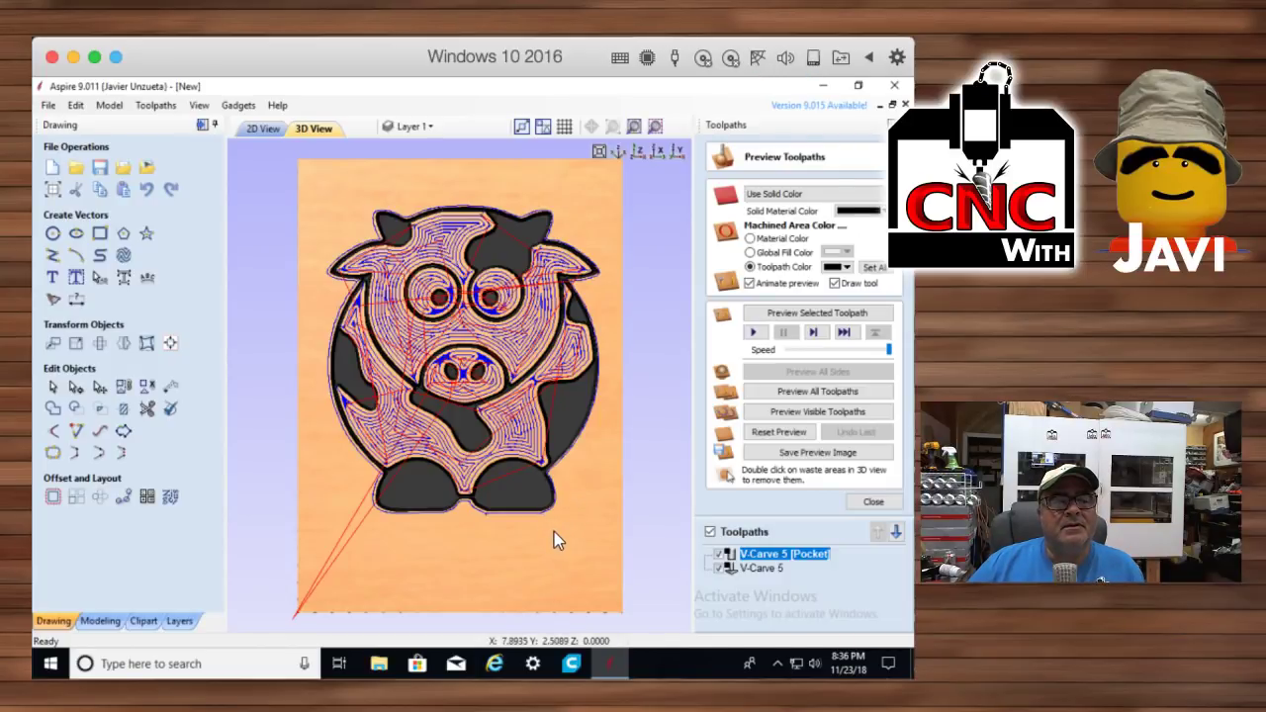
# Reset the carving preview, set the material to Beech Dark and simulate all toolpaths
pyautogui.click(776, 431)
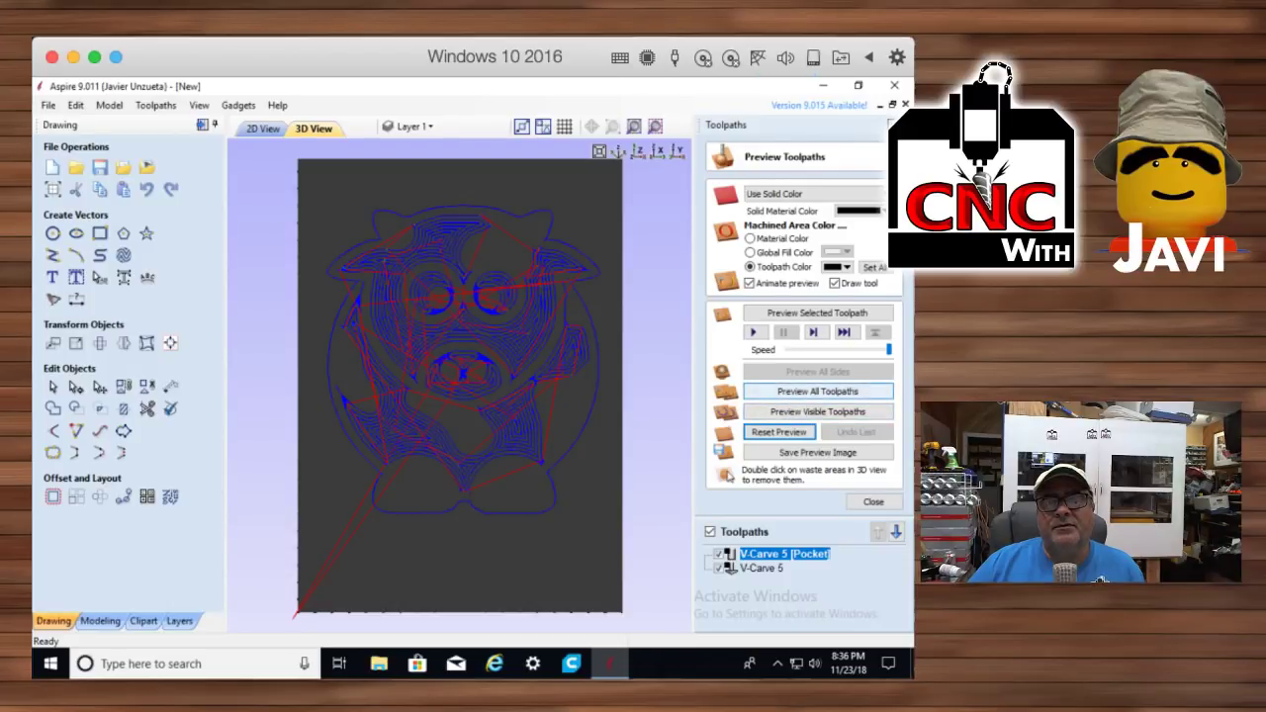
pyautogui.click(837, 196)
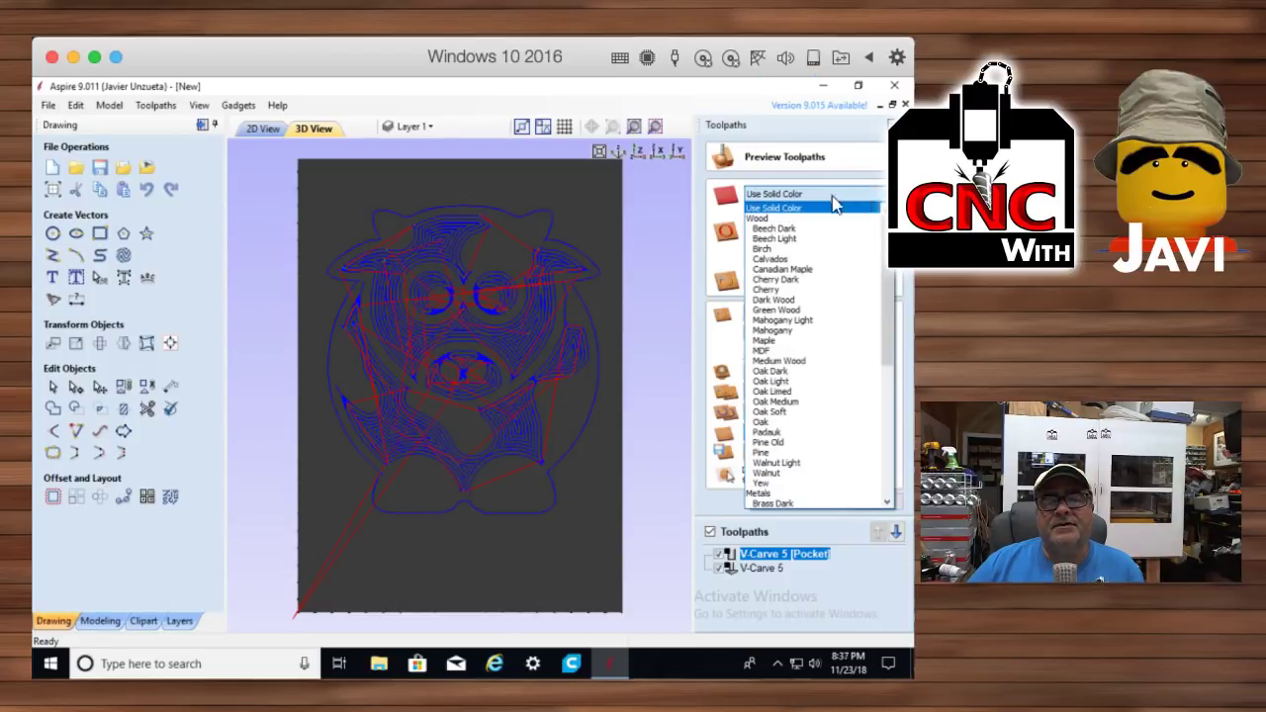
pyautogui.click(782, 229)
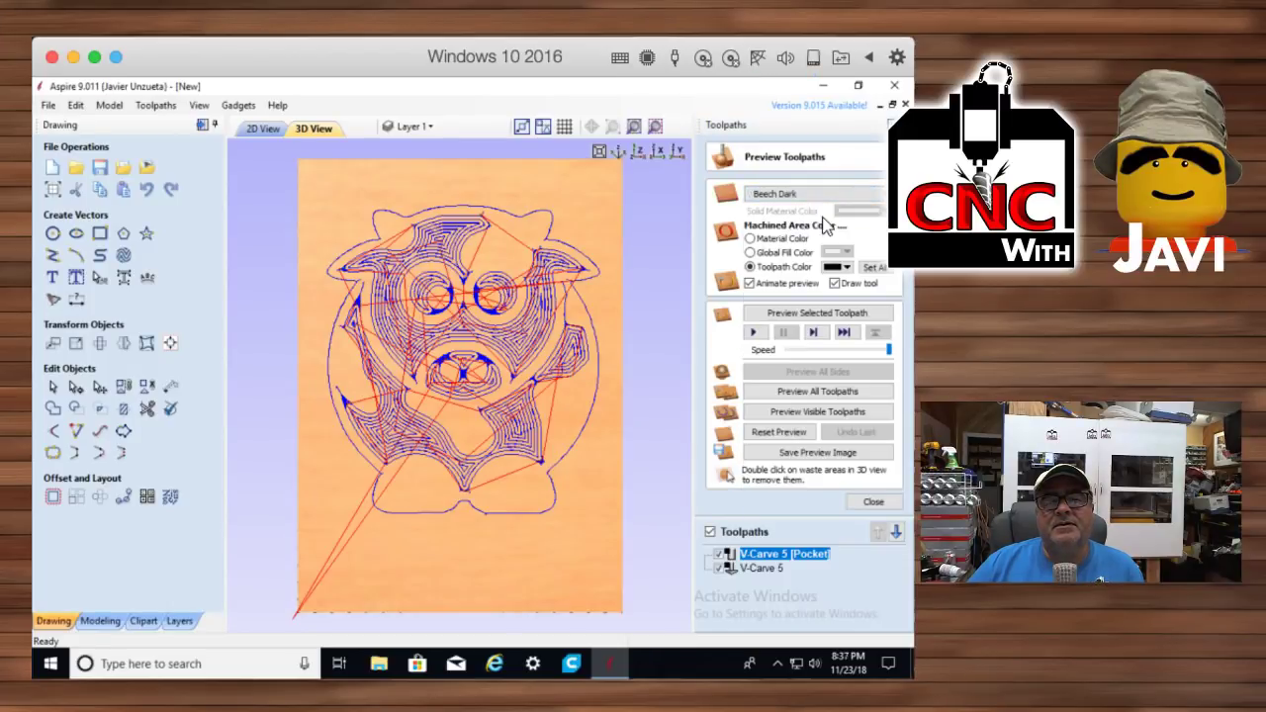
pyautogui.click(816, 392)
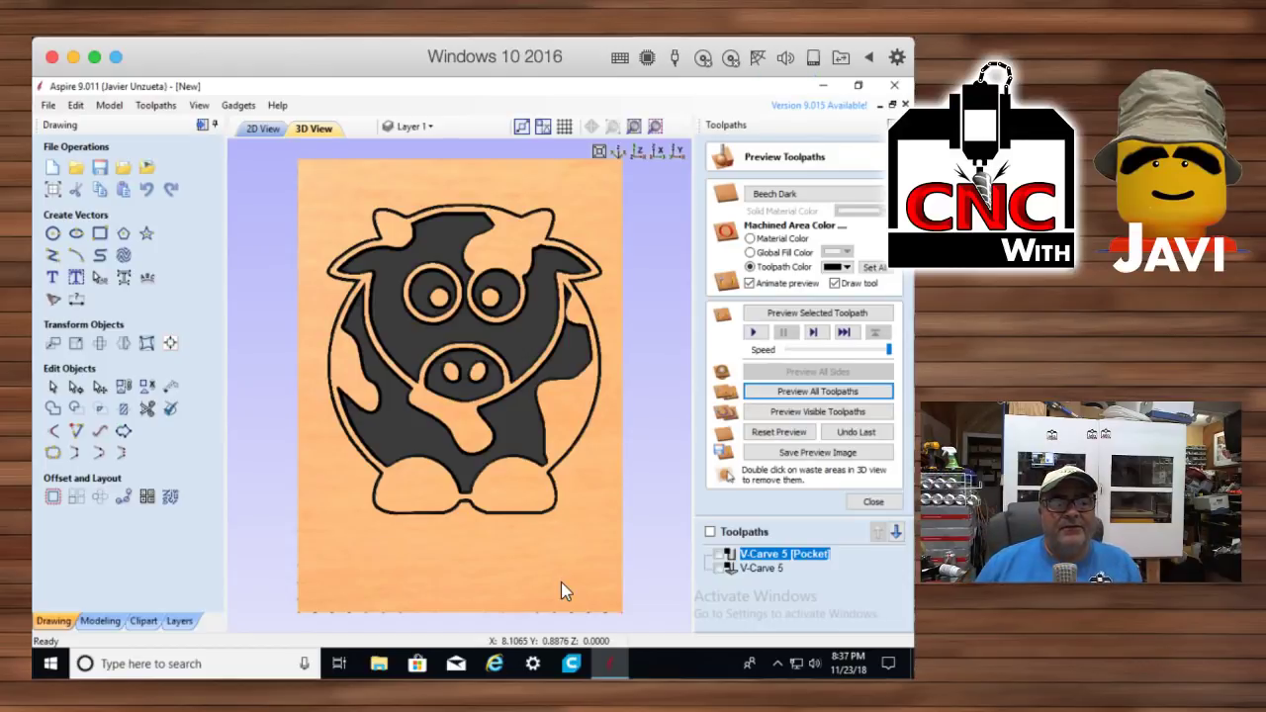
# Examine the carved snout up close and compare the cow's double outer outline in the 2D drawing with the 3D preview
pyautogui.scroll(4, 431, 470)
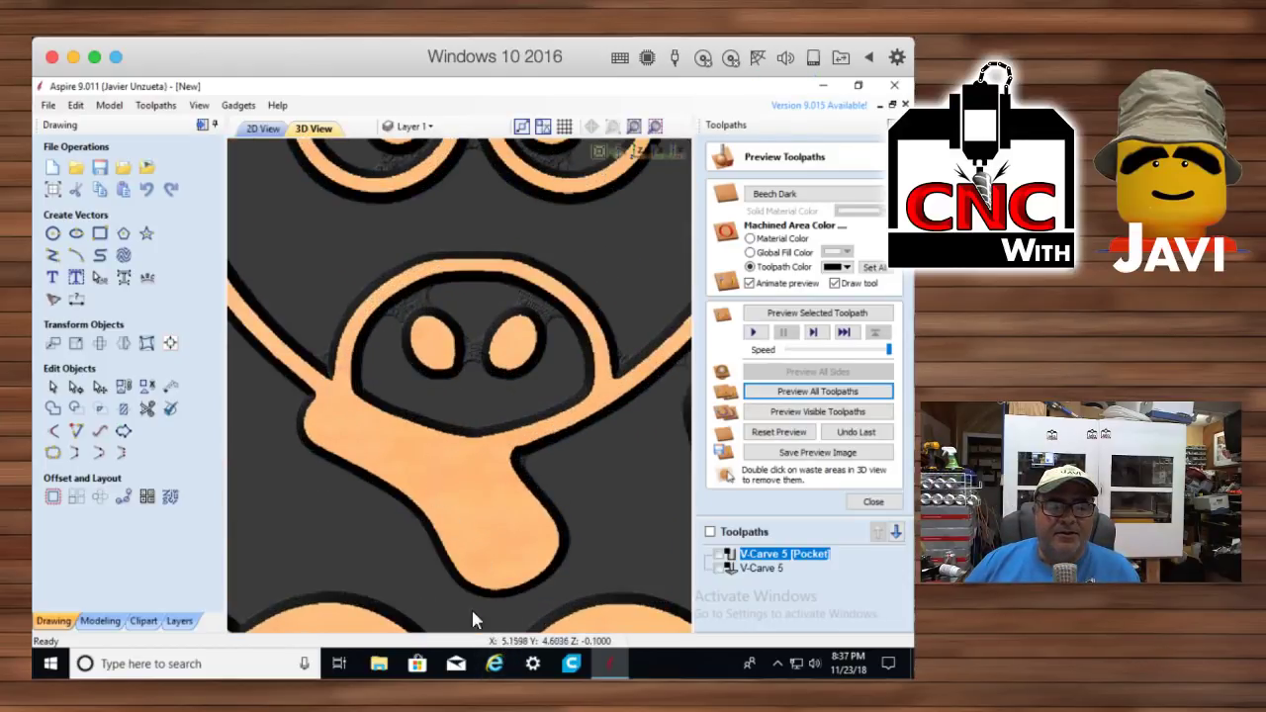
pyautogui.scroll(-4, 405, 491)
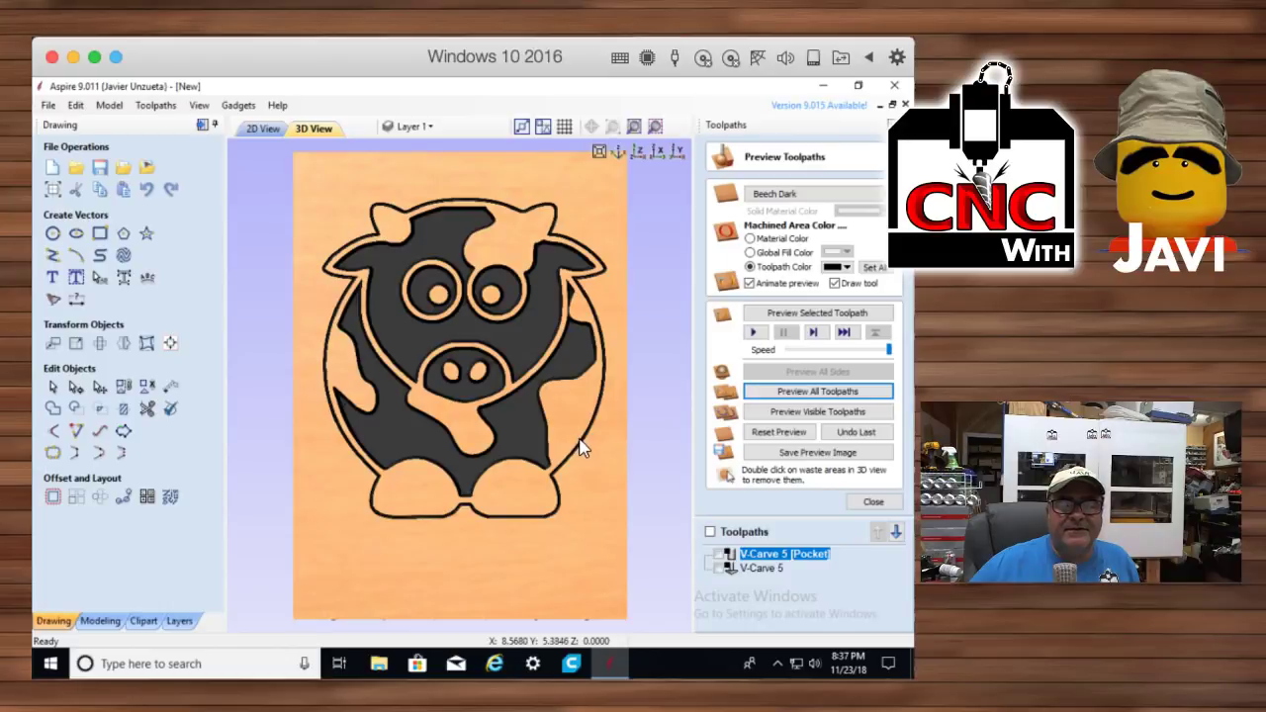
pyautogui.click(264, 129)
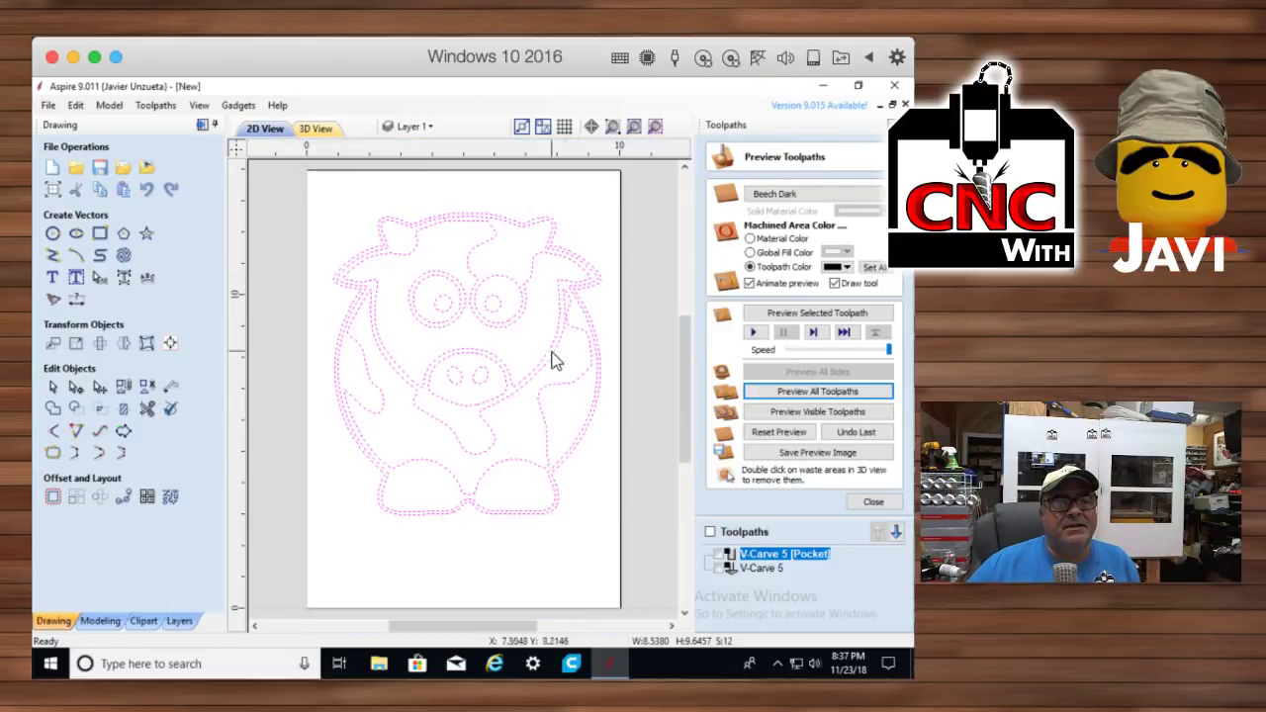
pyautogui.click(592, 420)
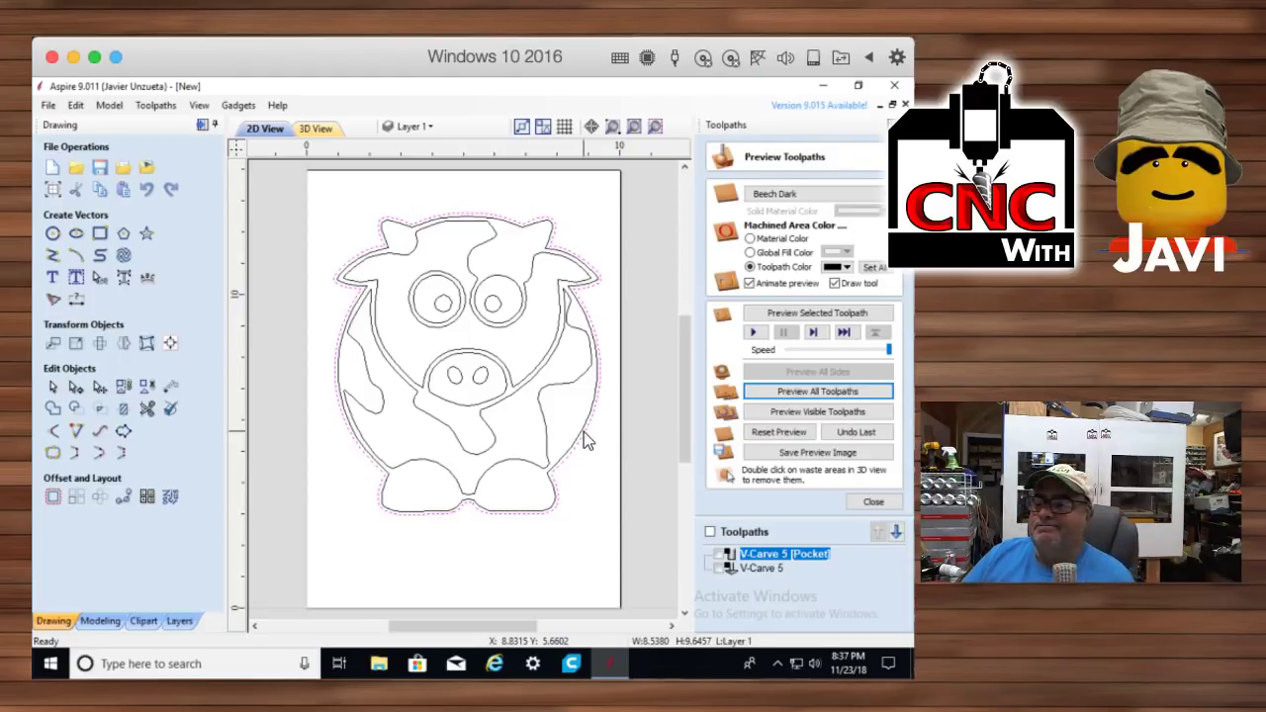
pyautogui.click(566, 428)
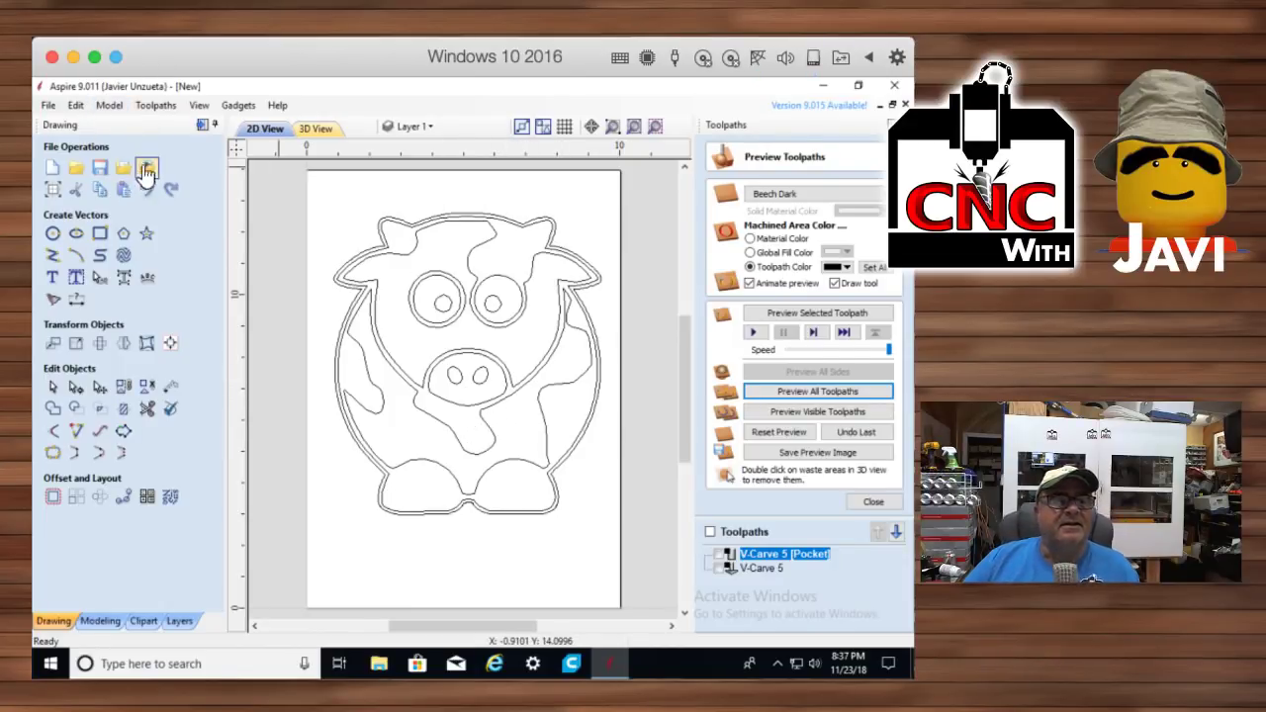
pyautogui.click(316, 129)
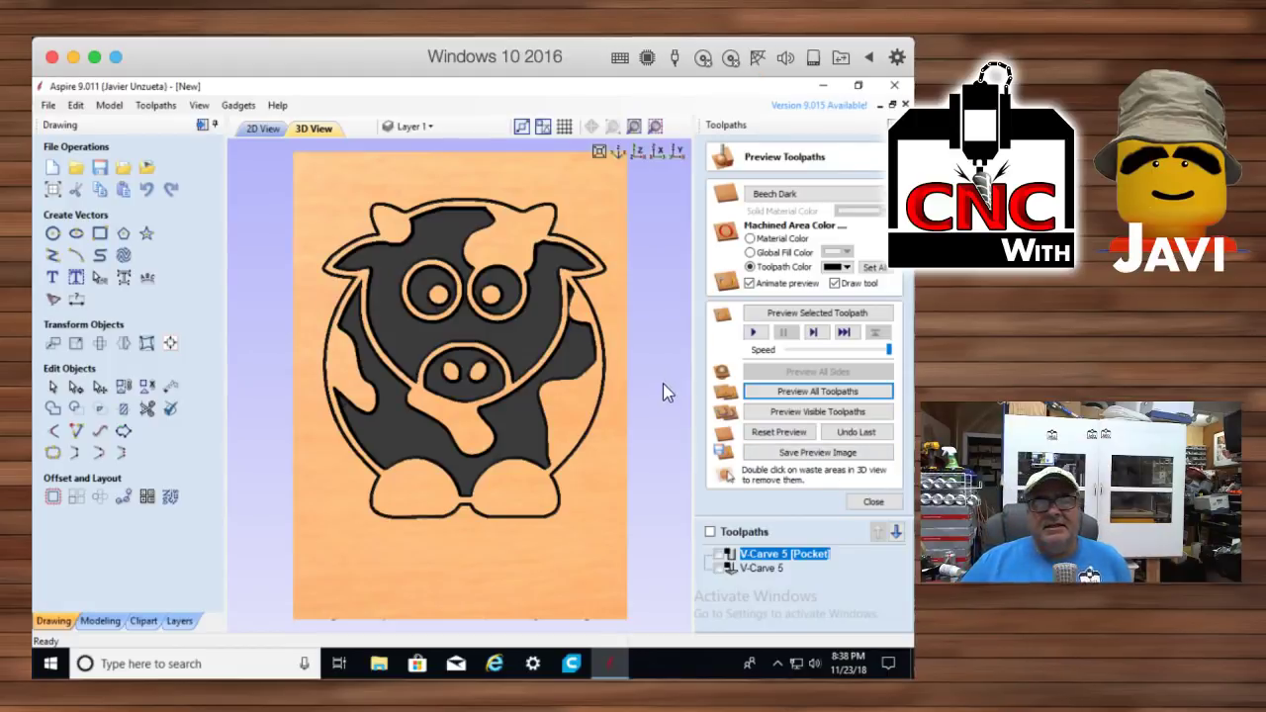
pyautogui.click(253, 129)
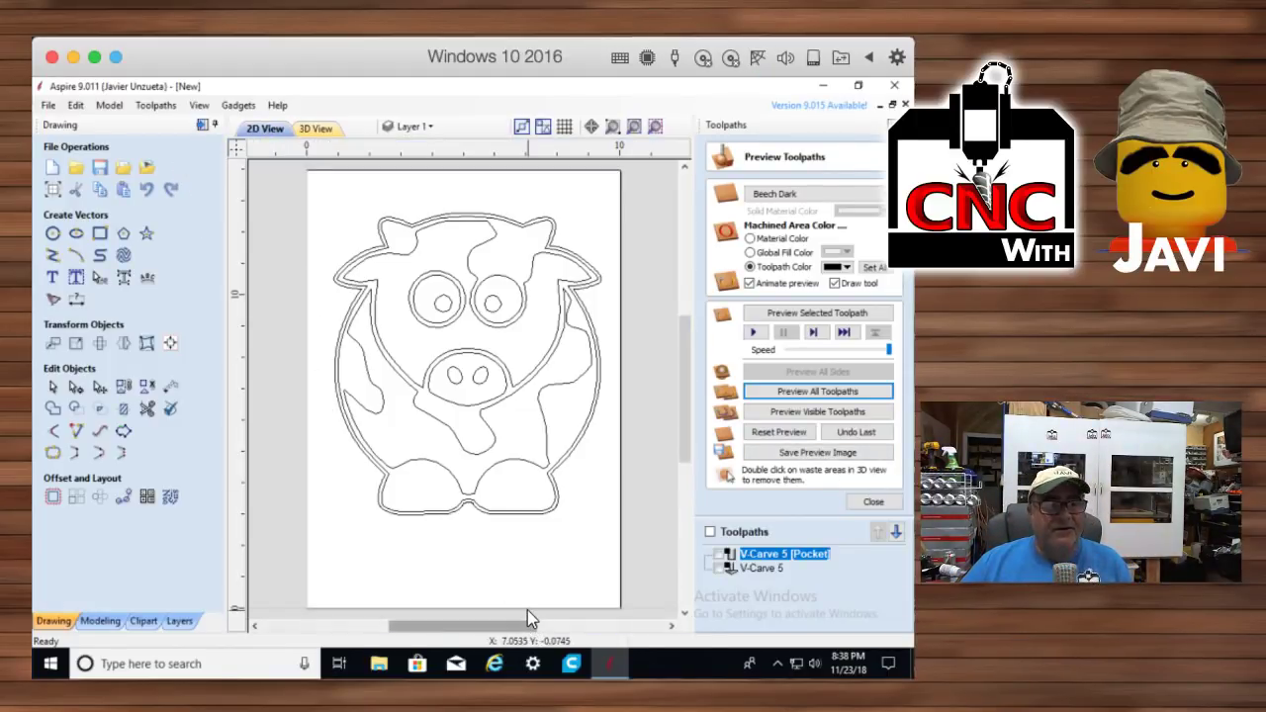
# Undo the outline offset, then reset the material preview and simulate all toolpaths again
pyautogui.hotkey('ctrl', 'z')
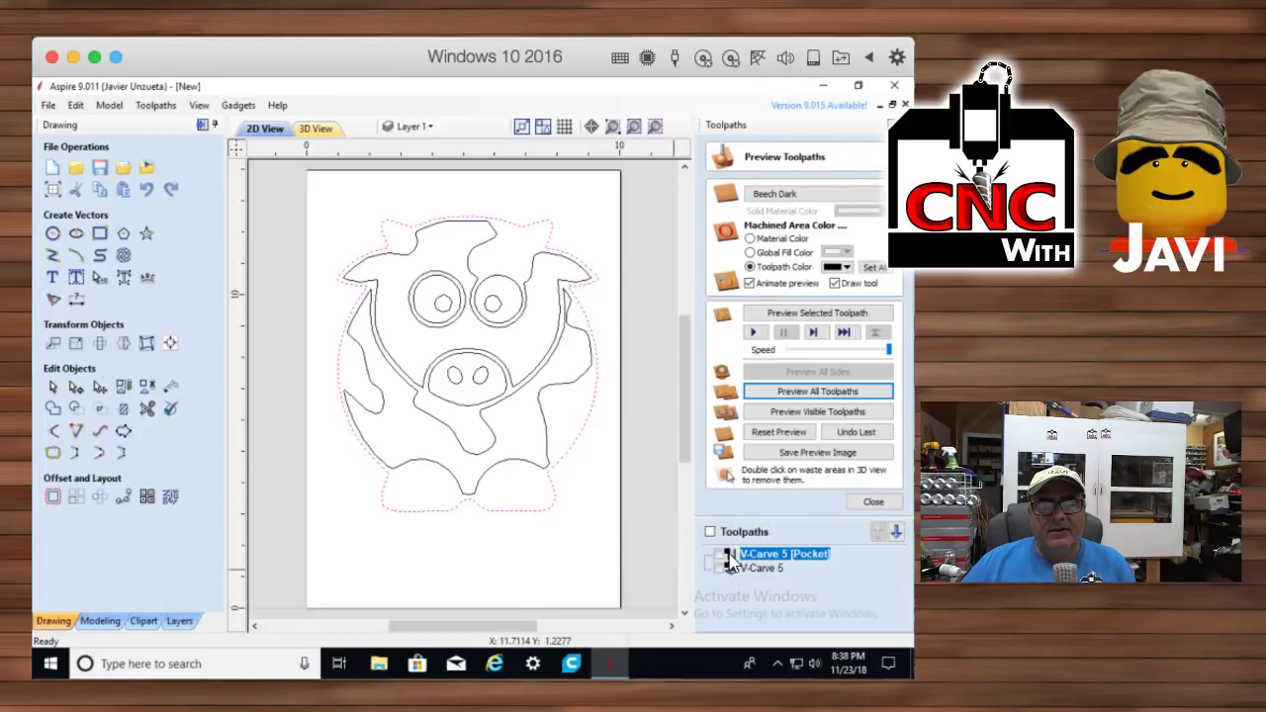
pyautogui.click(781, 433)
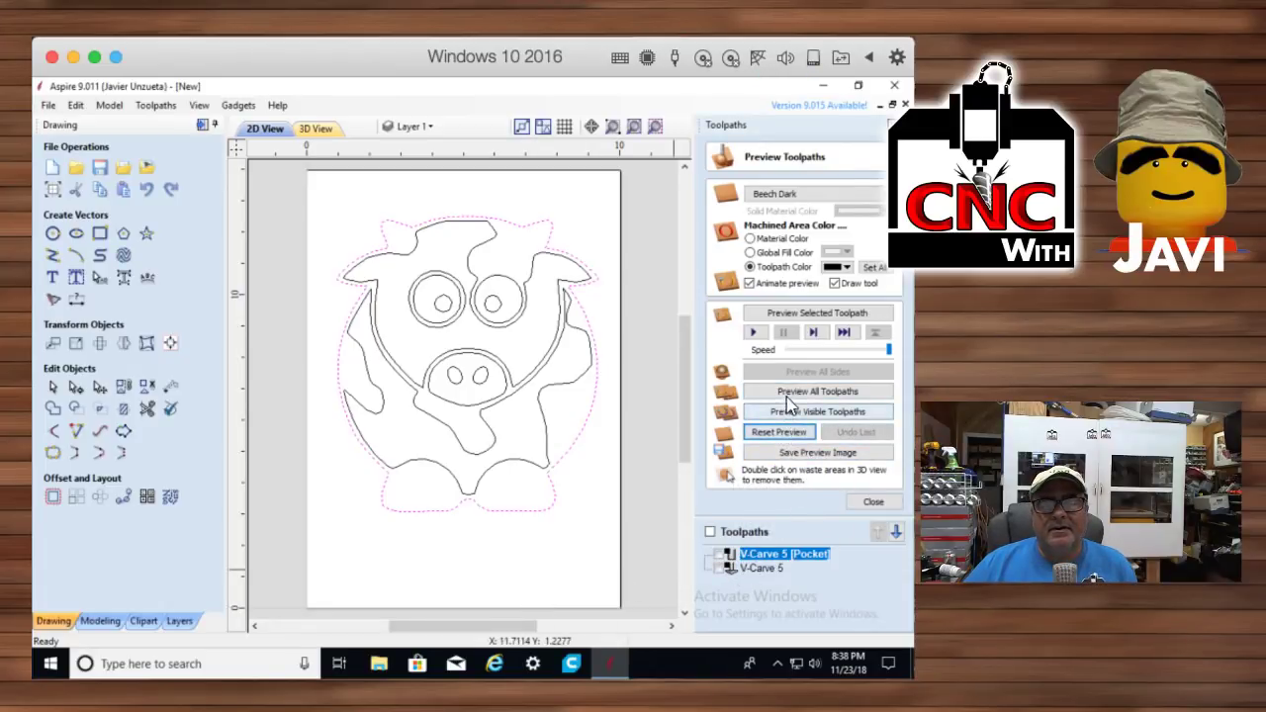
pyautogui.click(787, 389)
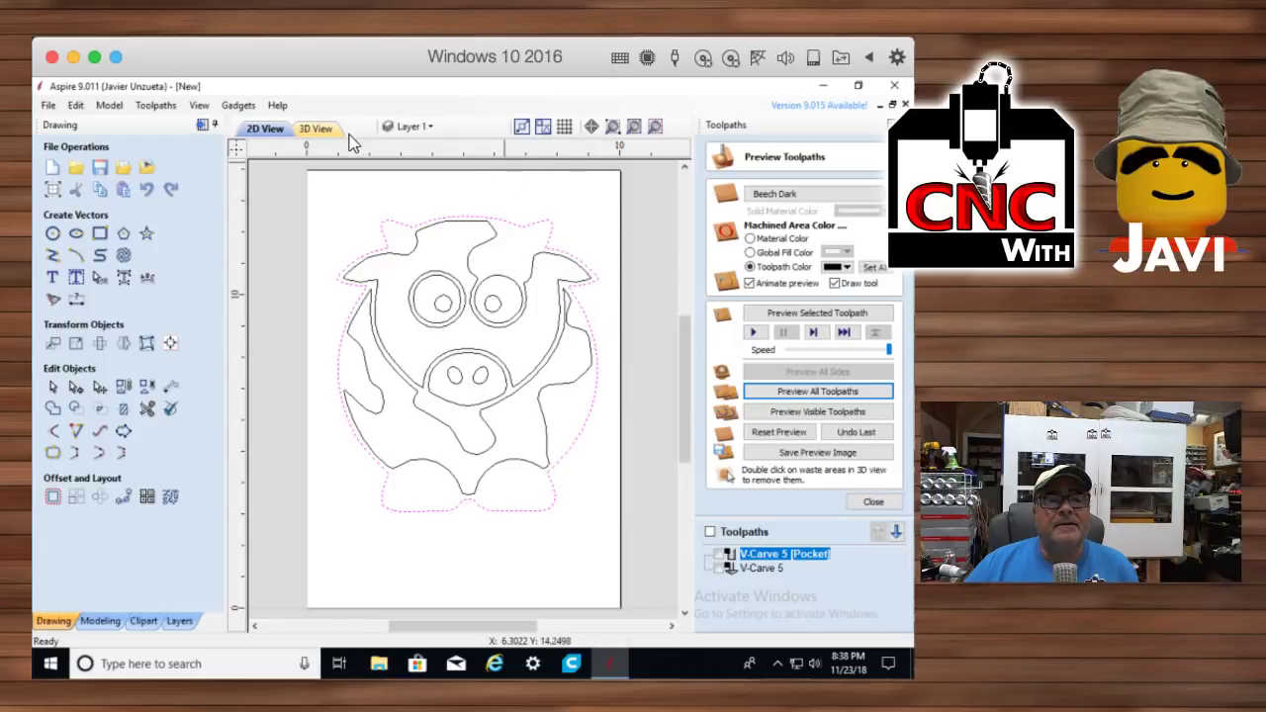
pyautogui.click(326, 128)
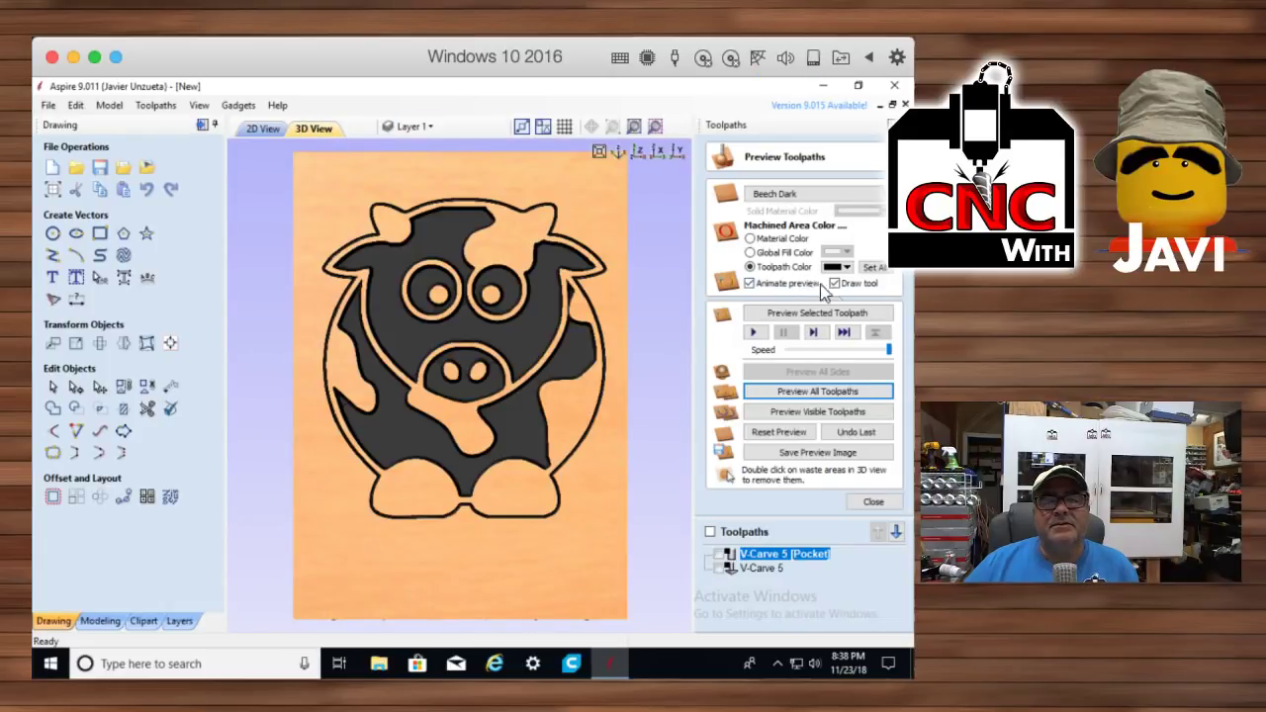
pyautogui.click(797, 432)
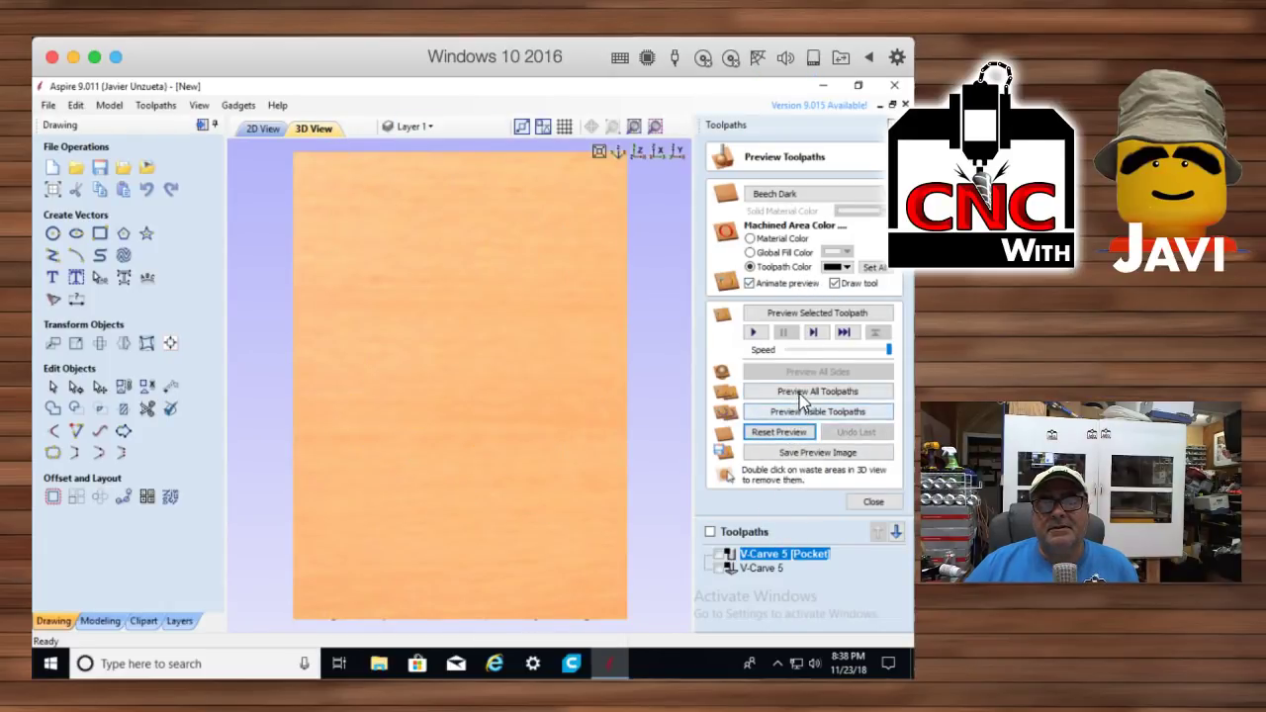
pyautogui.click(800, 389)
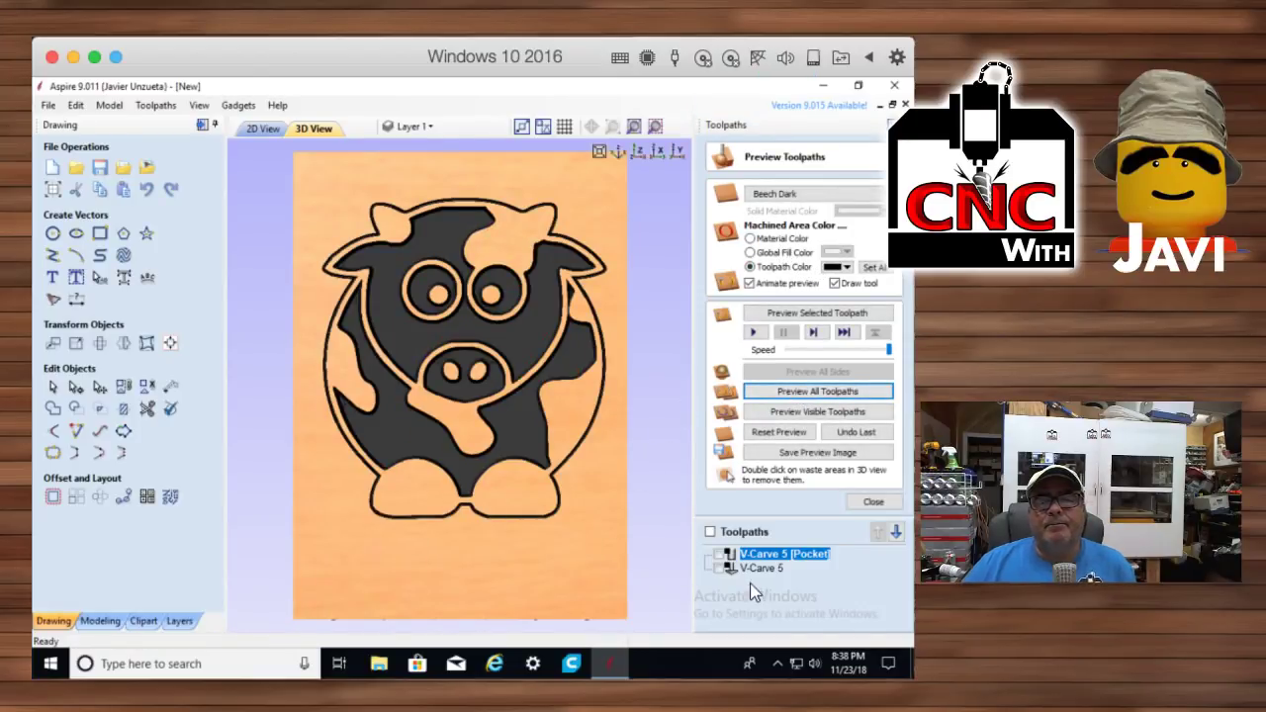
# Recalculate the V-Carve 5 toolpath for the cow without the offset outline
pyautogui.doubleClick(762, 552)
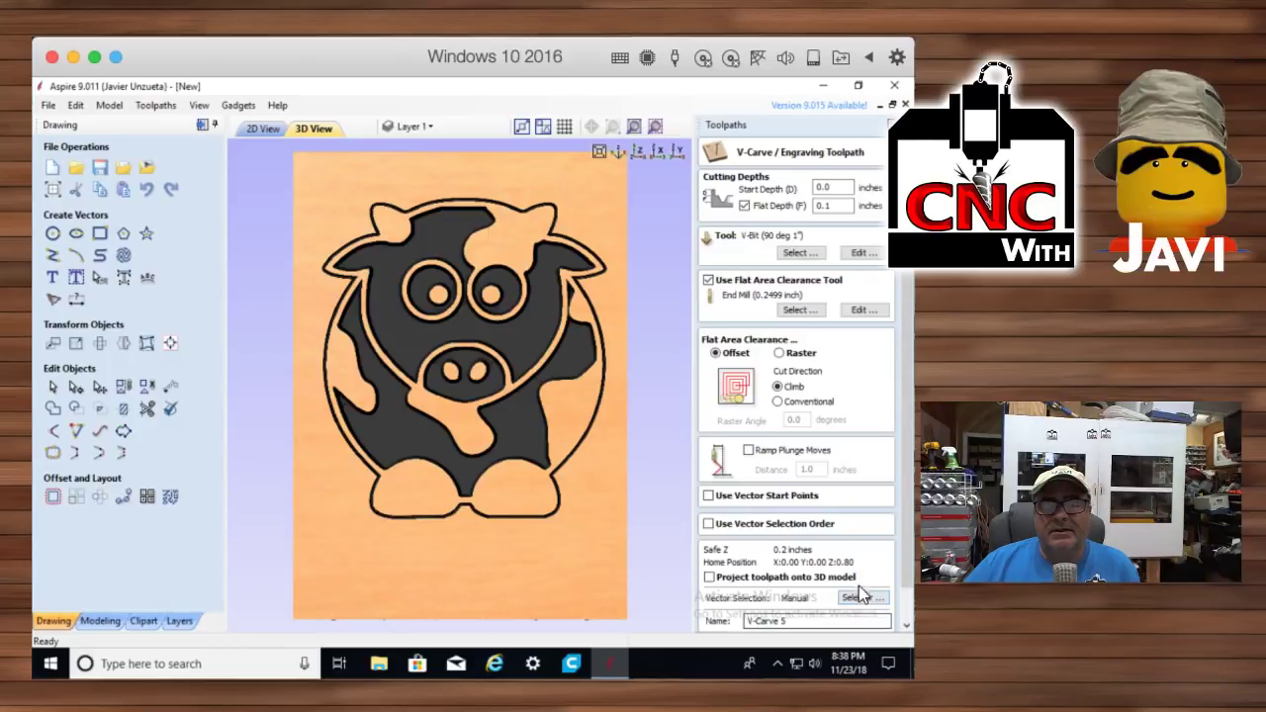
pyautogui.scroll(-2, 860, 596)
pyautogui.click(720, 617)
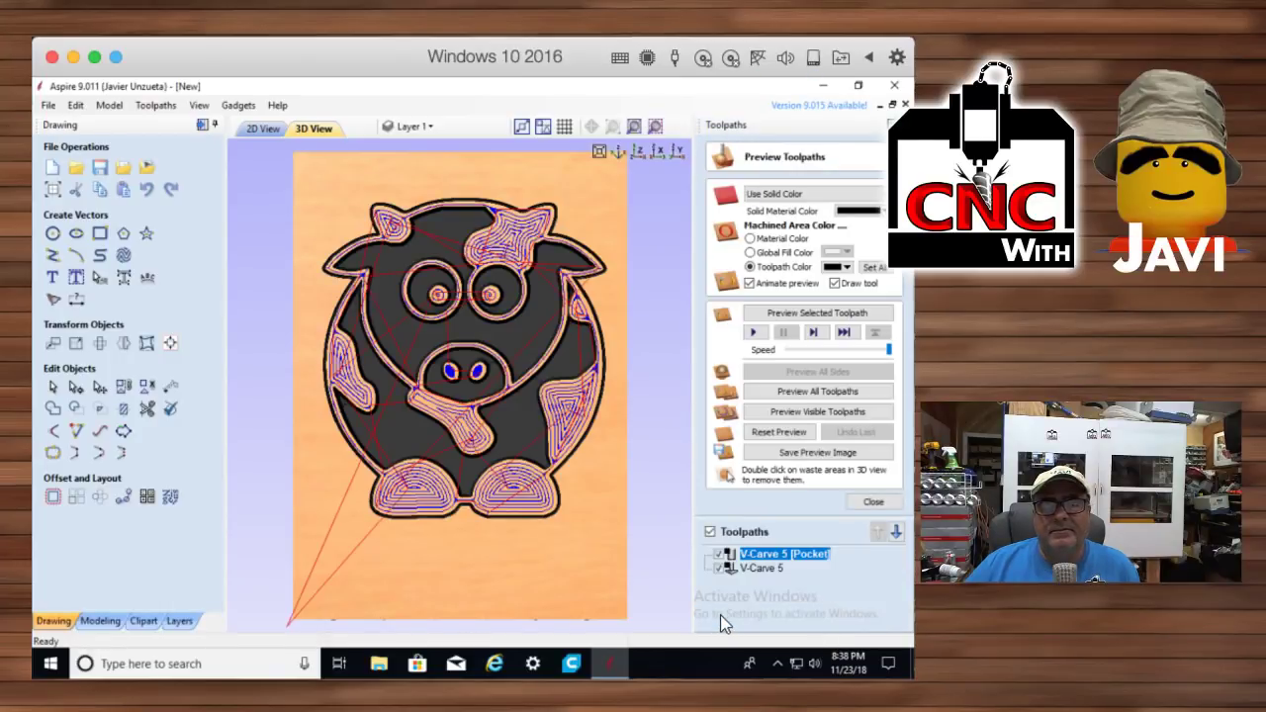
# Reset the carving preview, simulate all toolpaths and set the material to Beech Dark
pyautogui.click(801, 427)
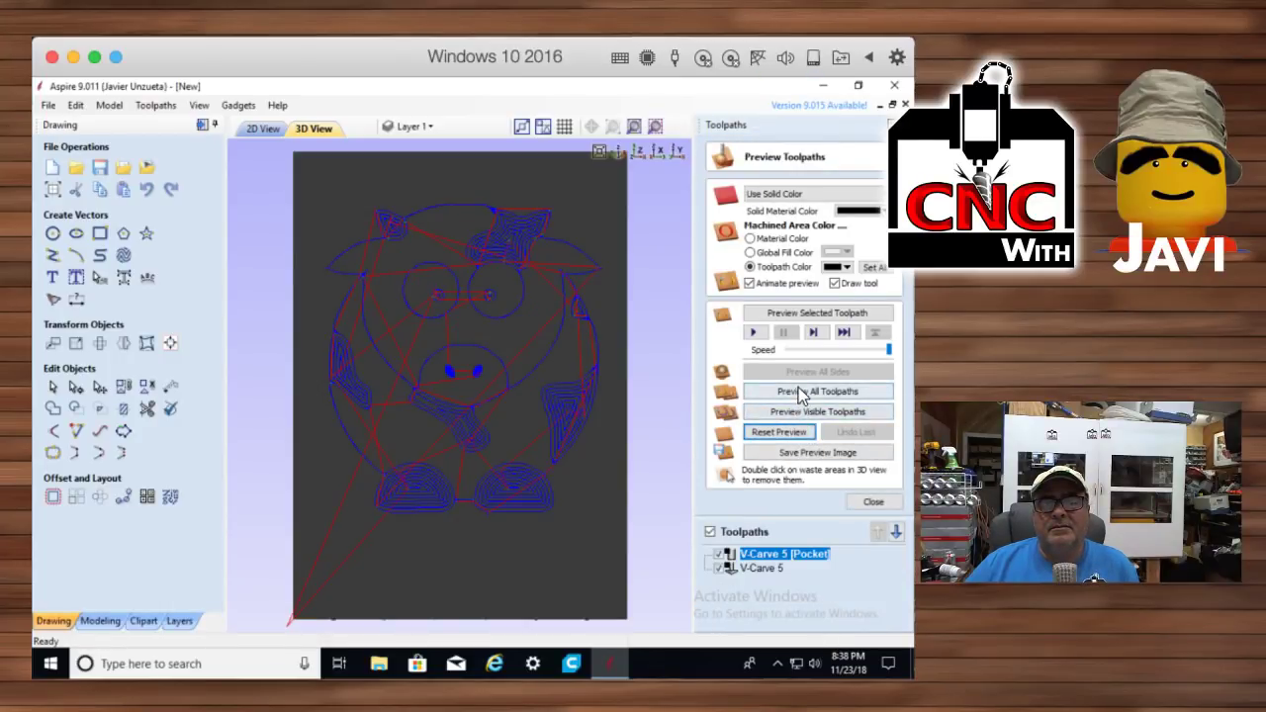
pyautogui.click(798, 391)
pyautogui.click(806, 194)
pyautogui.click(786, 229)
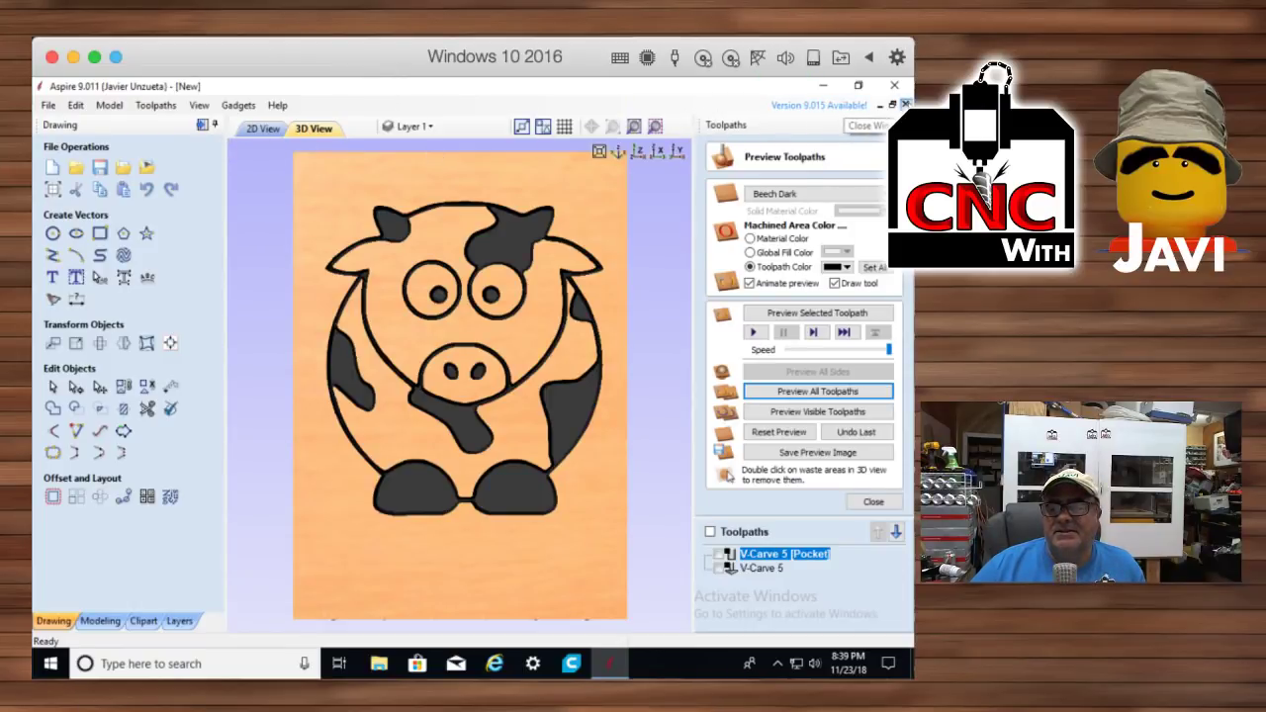
# Close the cow job without saving the changes and start a new file
pyautogui.click(906, 103)
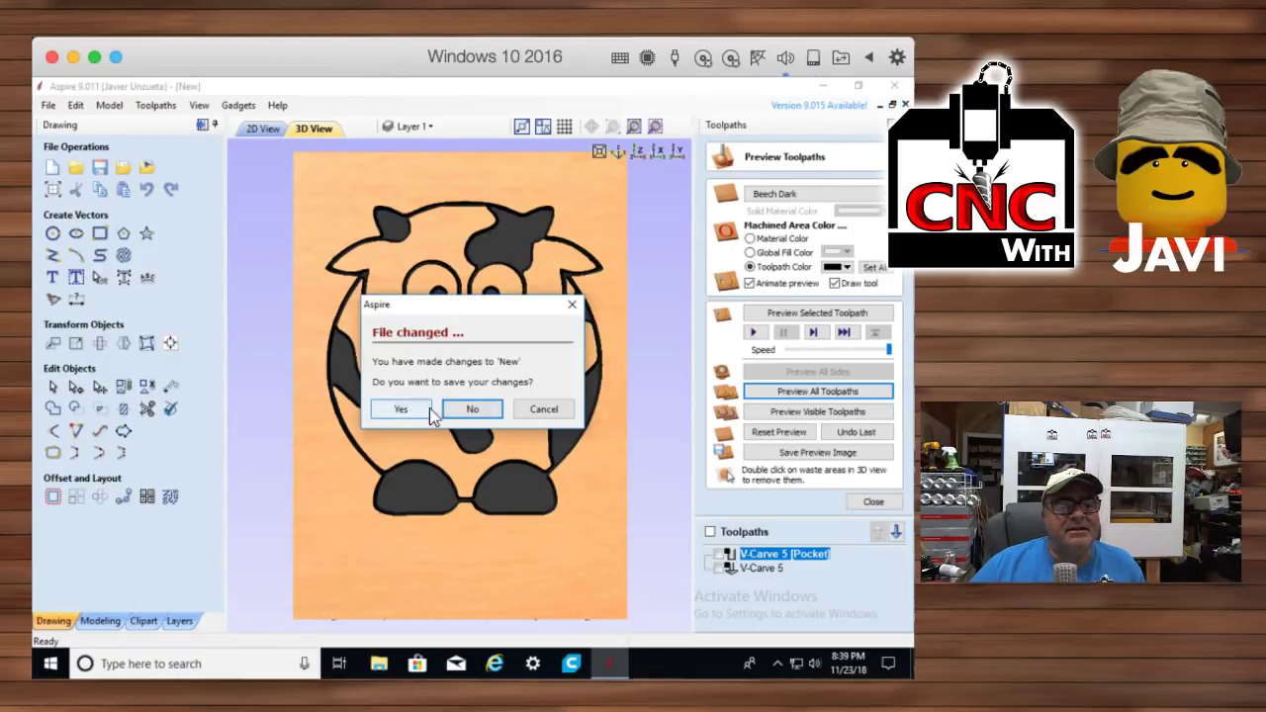
pyautogui.click(485, 408)
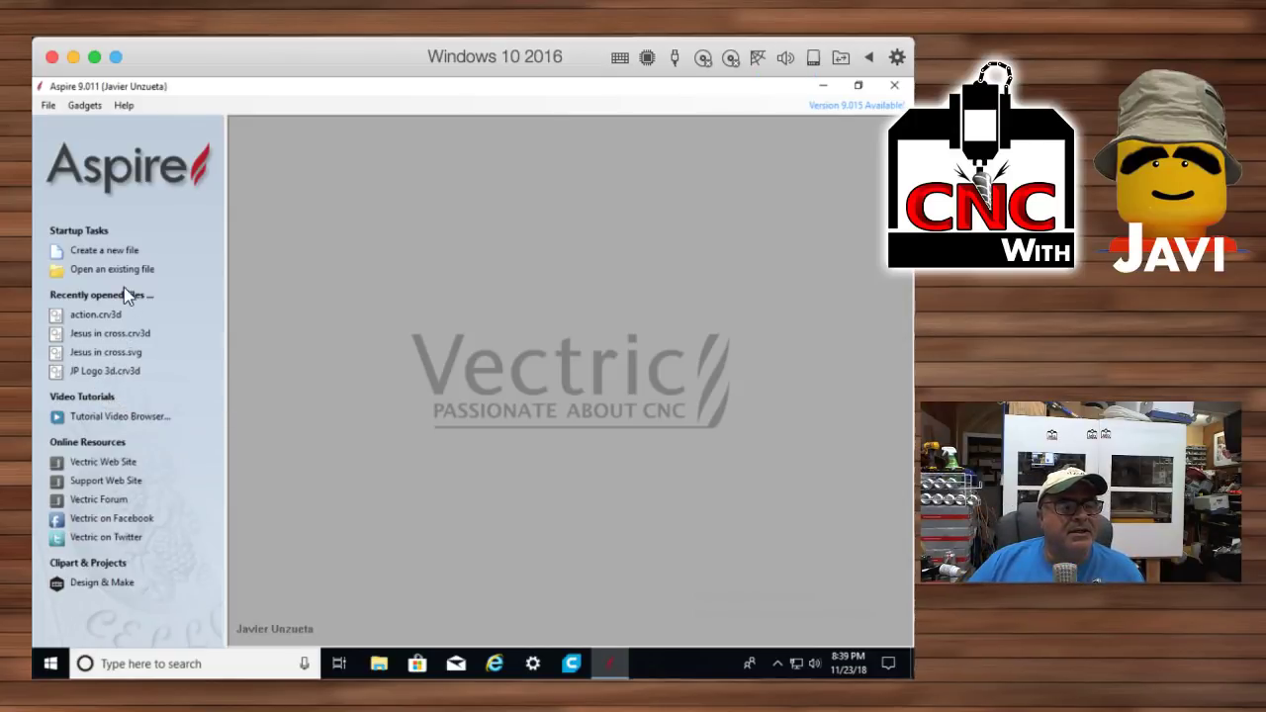
pyautogui.click(93, 250)
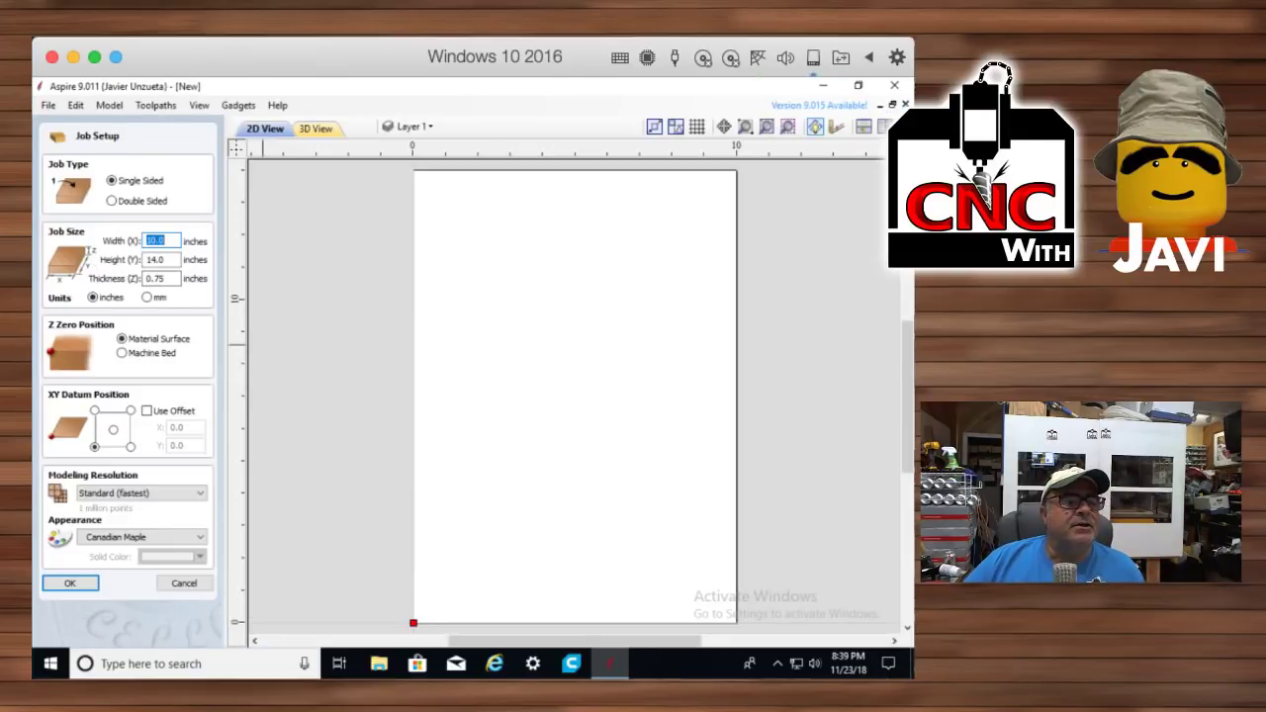
# Bring the Action Comics image into the 10 x 14 x 0.75 inch single-sided job and move it near the middle of the sheet
pyautogui.moveTo(19, 436); pyautogui.dragTo(566, 361)
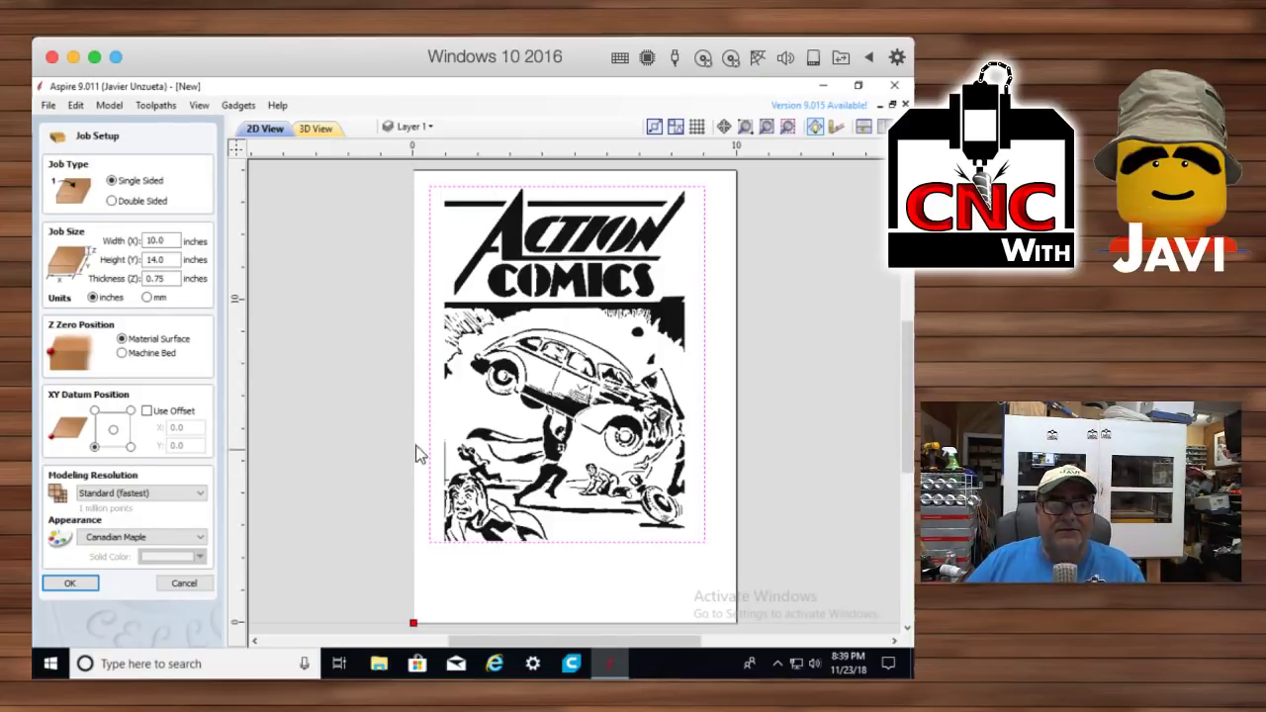
pyautogui.click(70, 582)
pyautogui.click(542, 396)
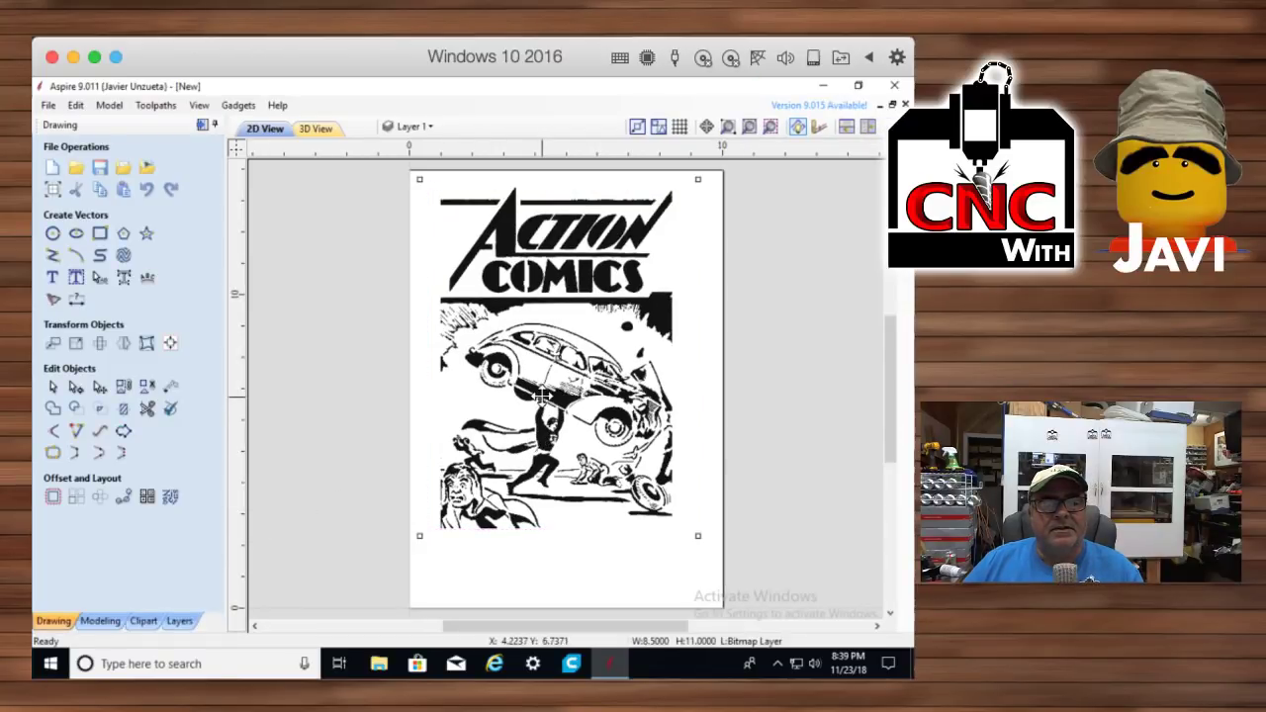
pyautogui.click(509, 584)
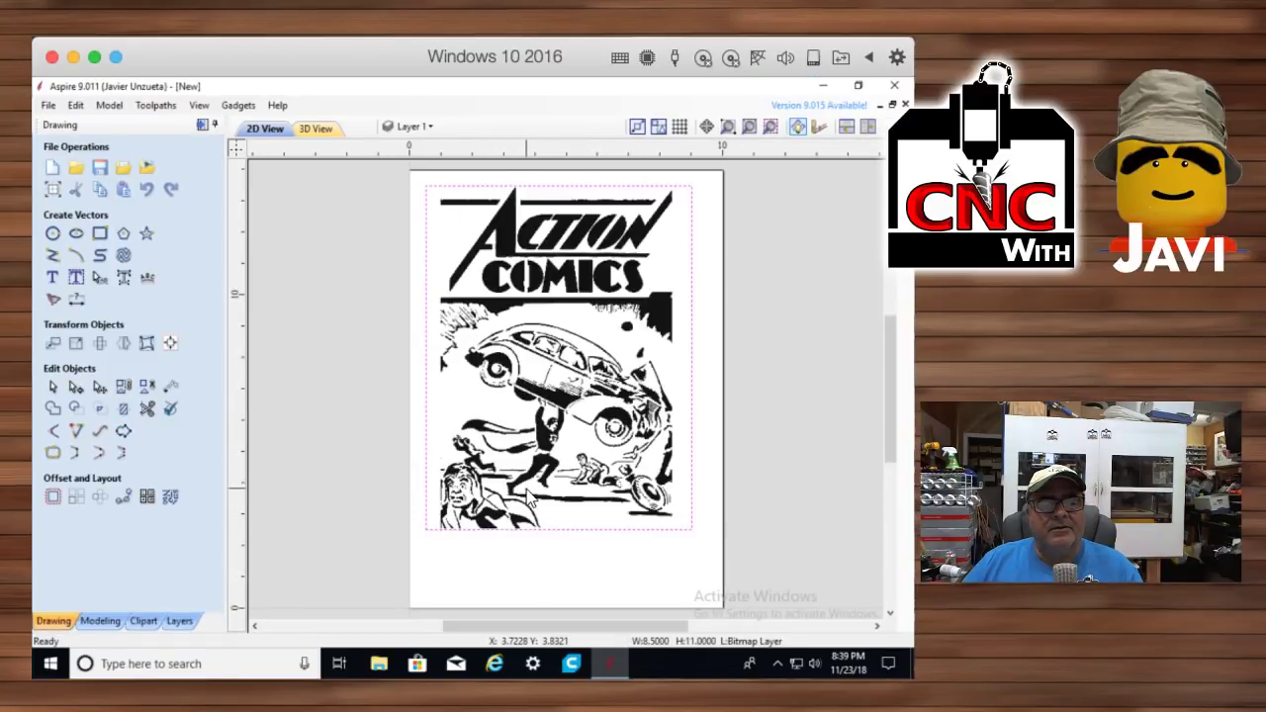
pyautogui.click(559, 404)
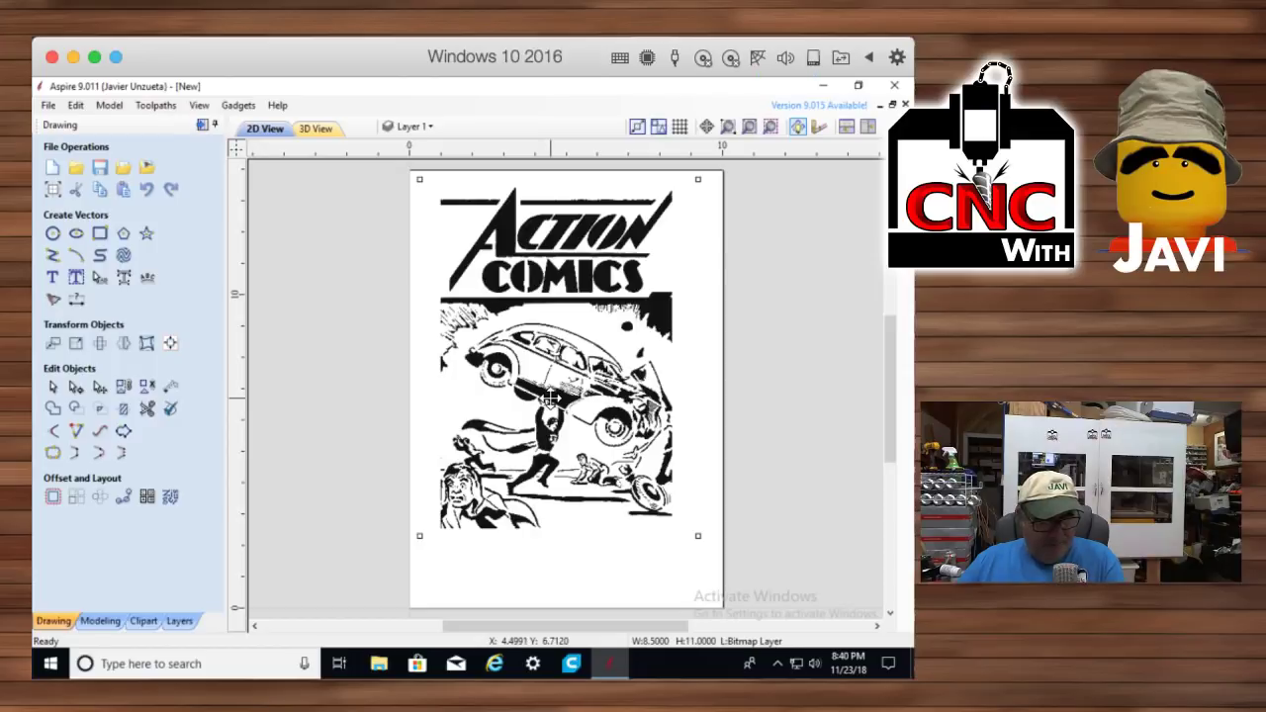
pyautogui.moveTo(551, 398); pyautogui.dragTo(559, 429)
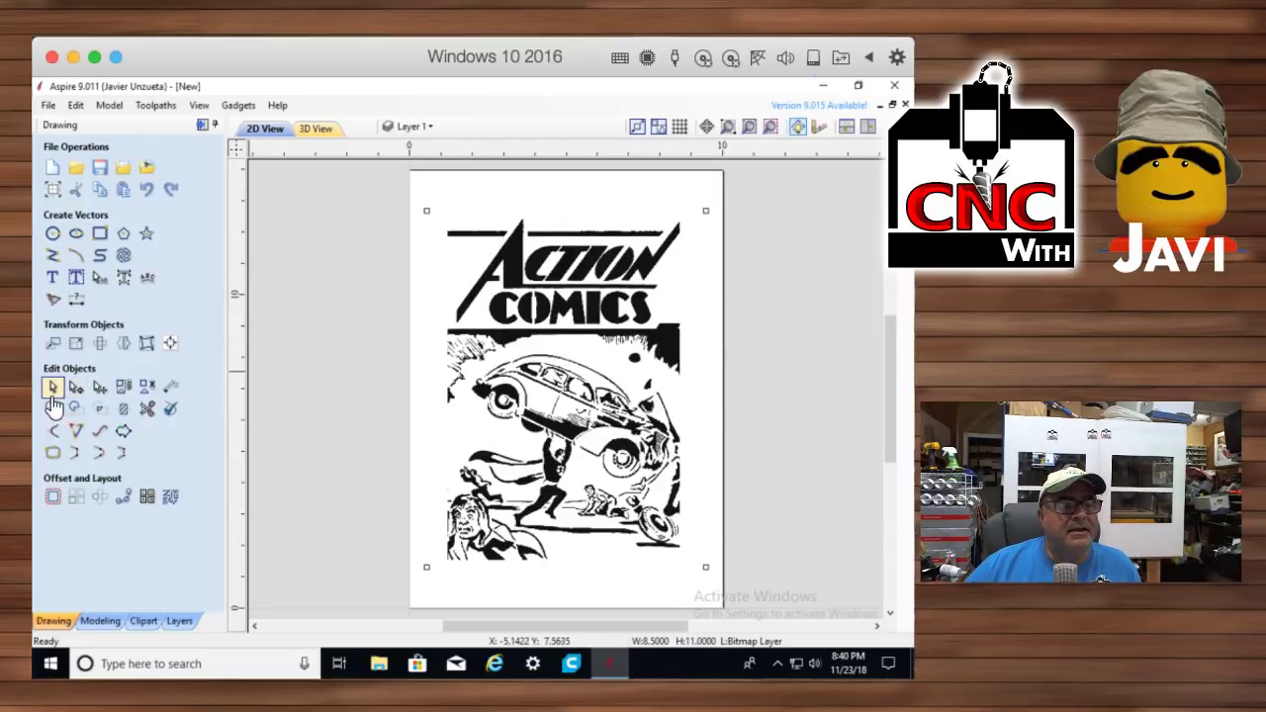
# Trace the Action Comics bitmap in black and white with threshold 0.50, corner fit 53% and noise filter 2, keeping the vectors grouped
pyautogui.click(53, 299)
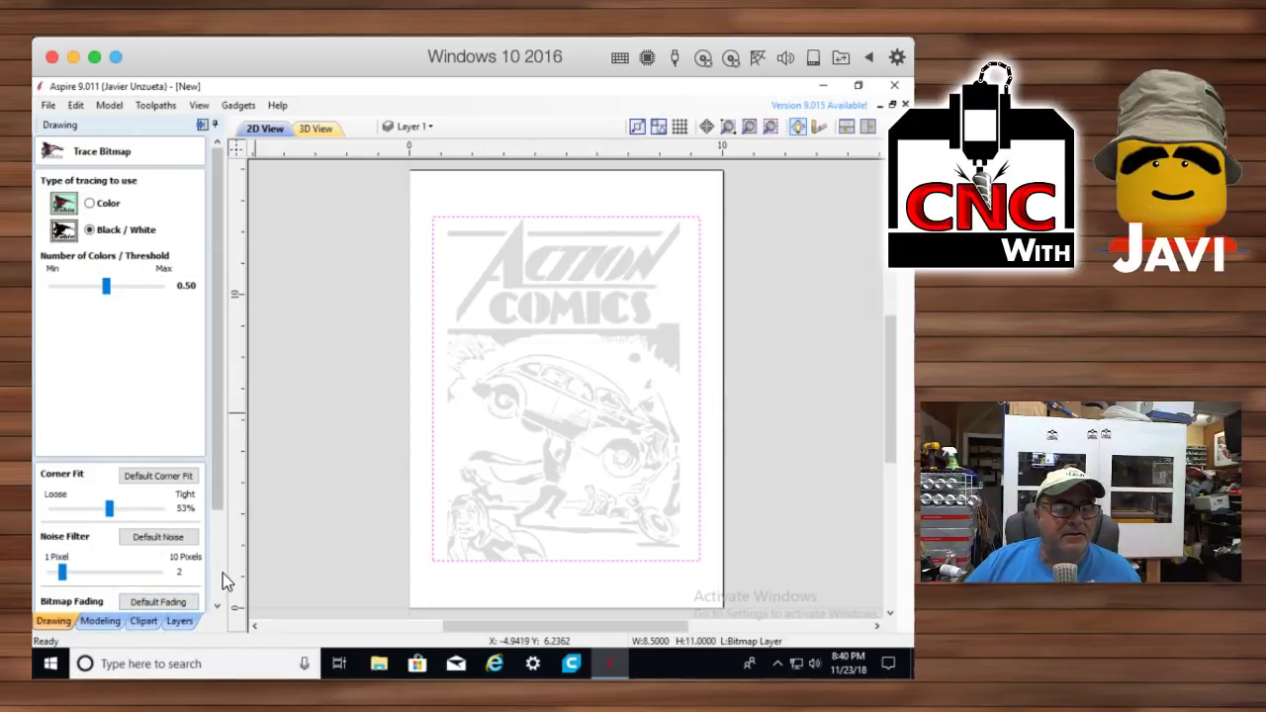
pyautogui.scroll(-3, 222, 573)
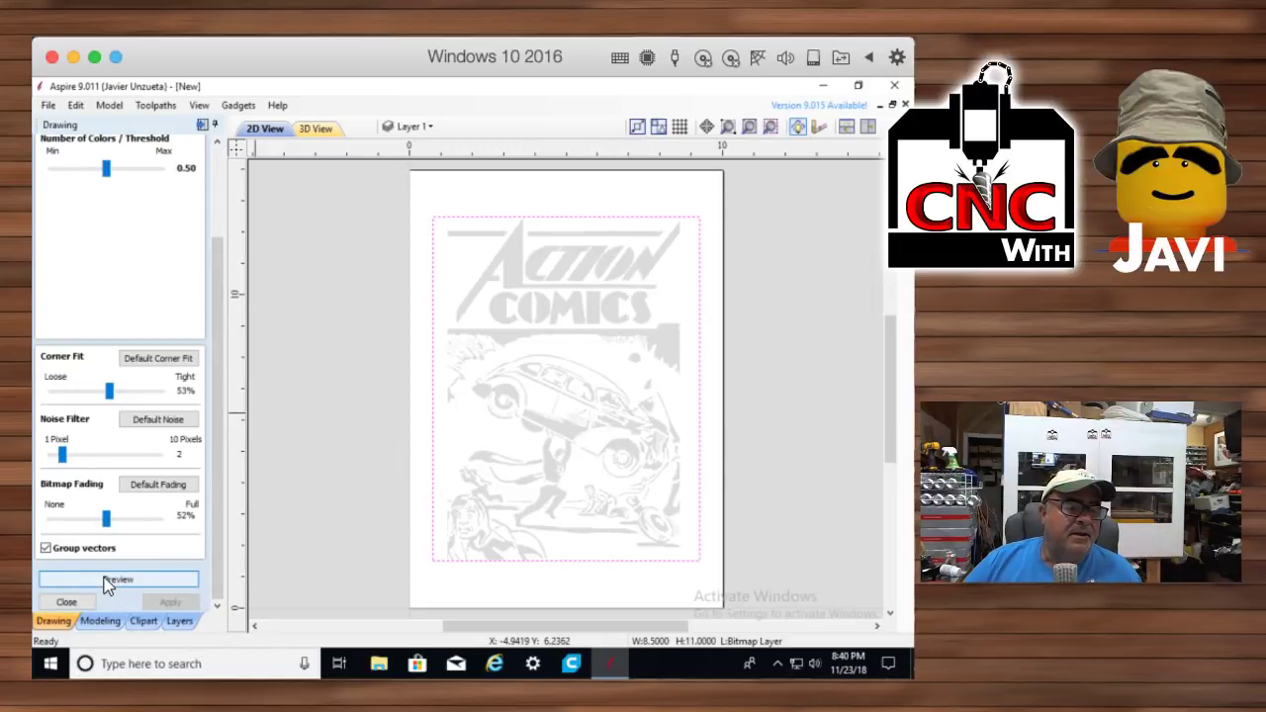
pyautogui.click(121, 579)
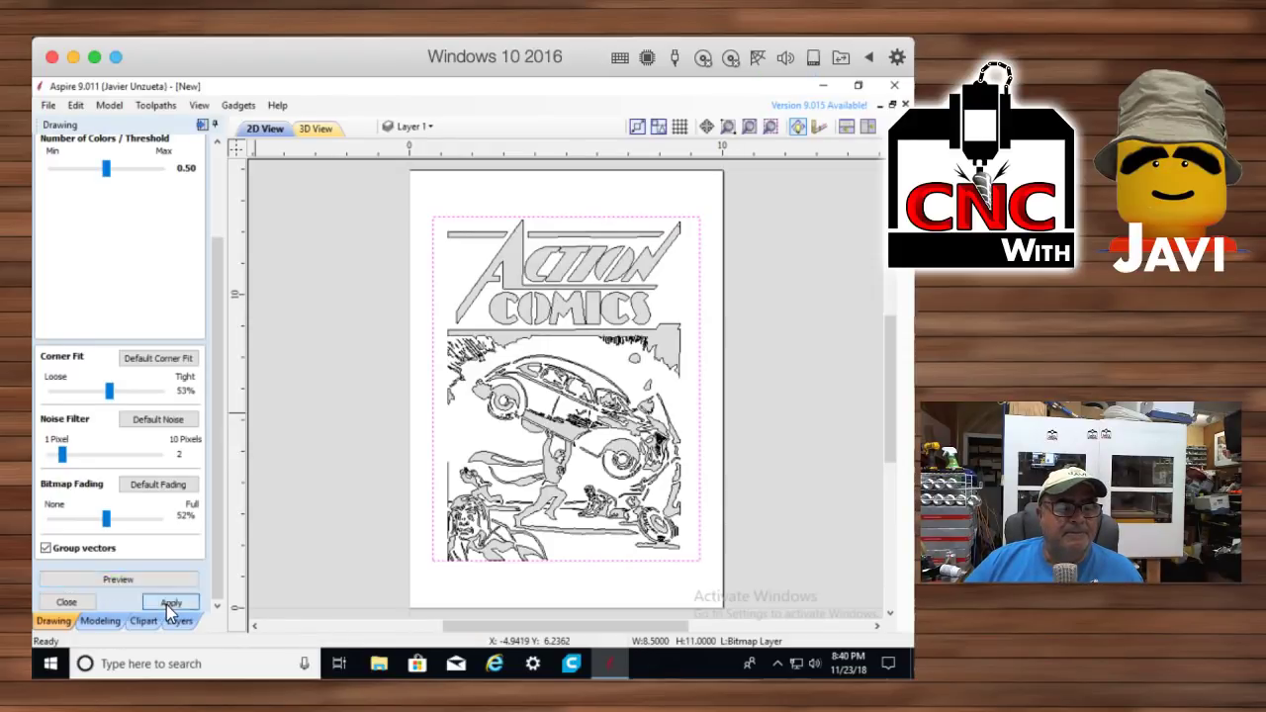
pyautogui.click(168, 604)
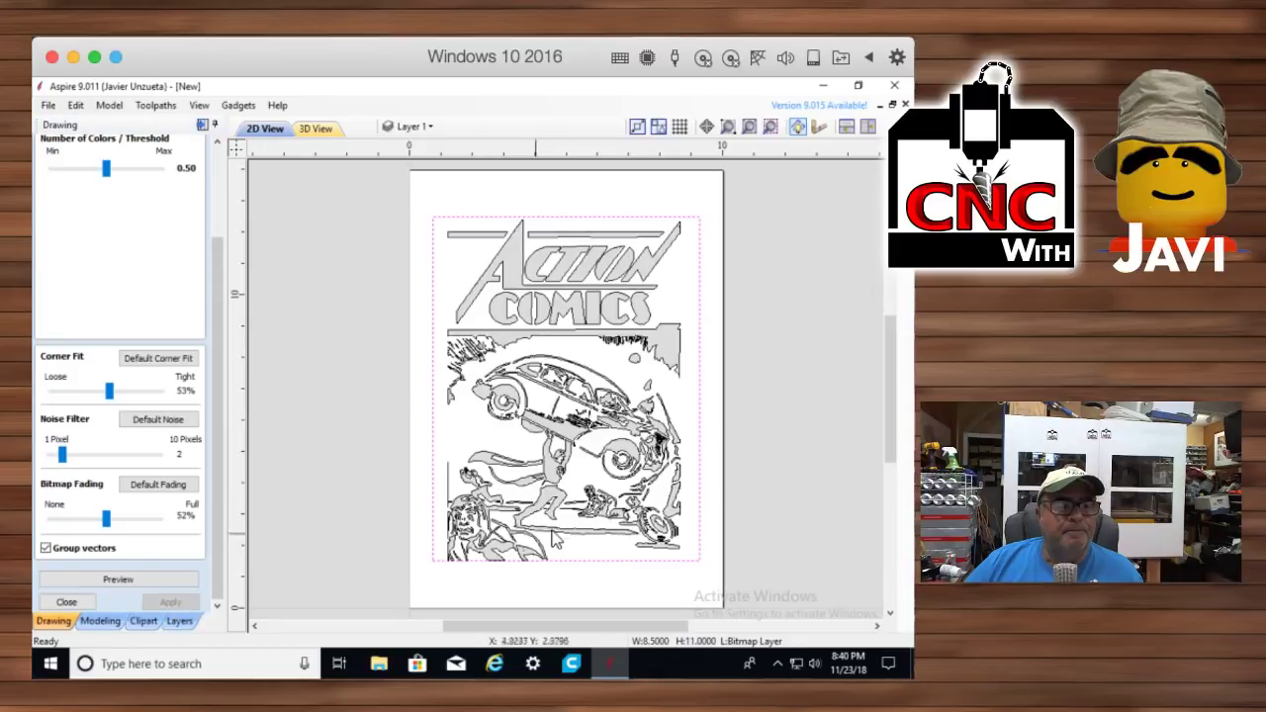
pyautogui.click(893, 552)
pyautogui.moveTo(891, 408); pyautogui.dragTo(899, 336)
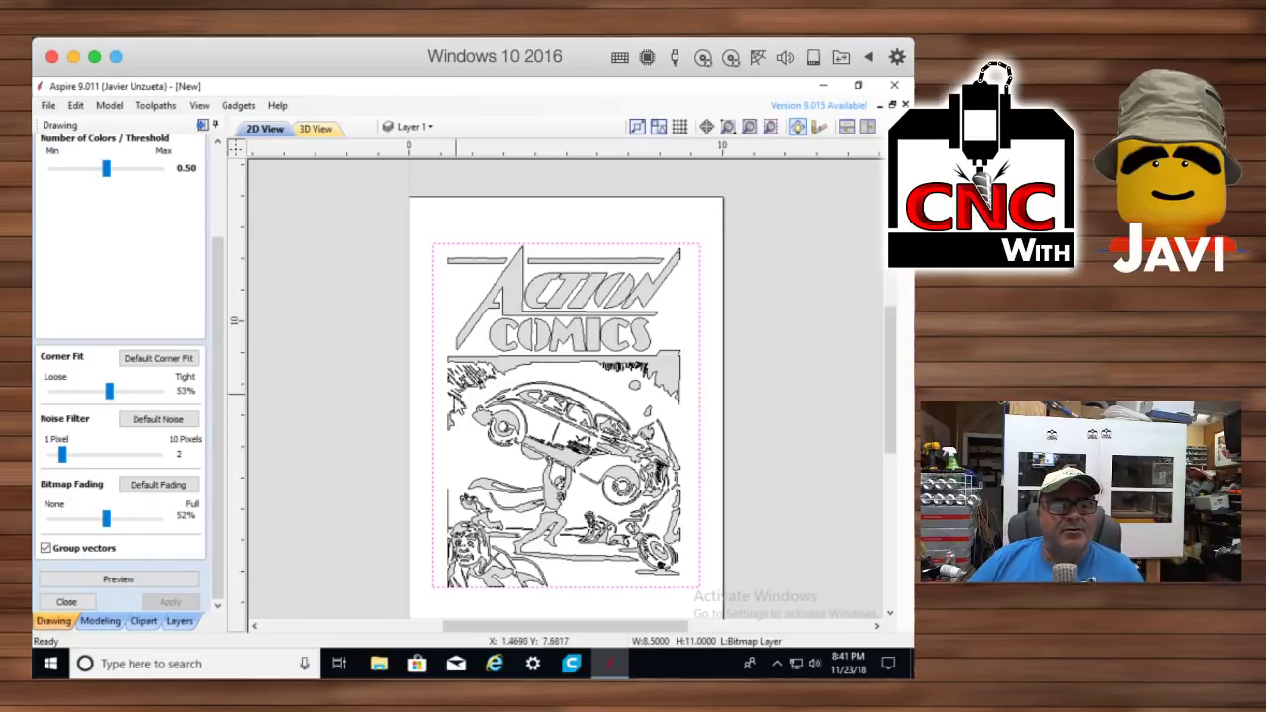
pyautogui.click(66, 603)
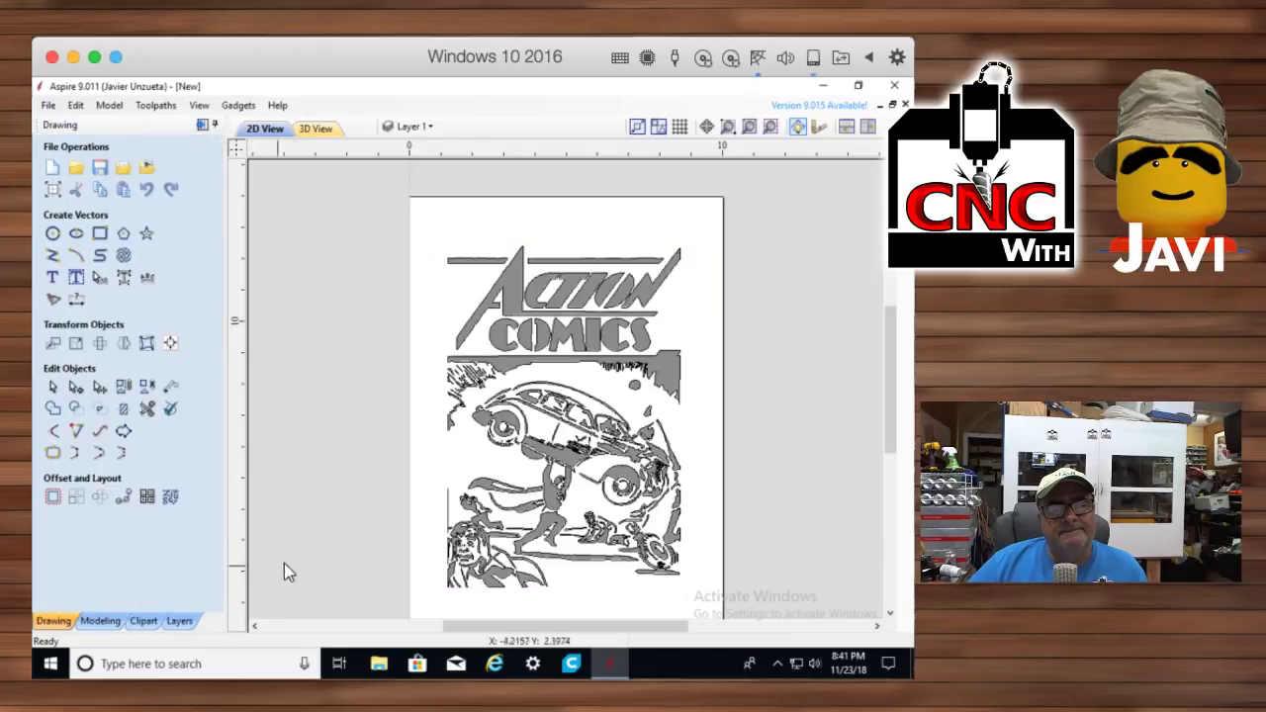
# Hide the Bitmap Layer and select the grouped traced vectors
pyautogui.click(179, 620)
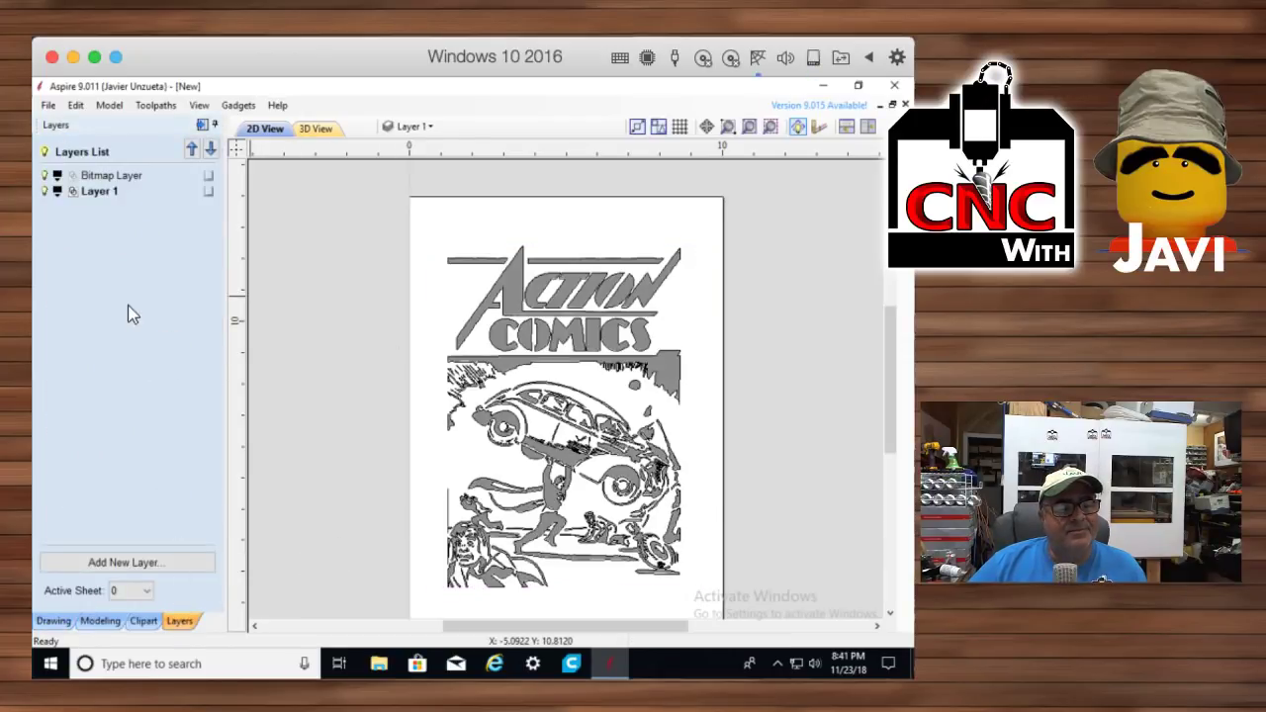
pyautogui.click(43, 175)
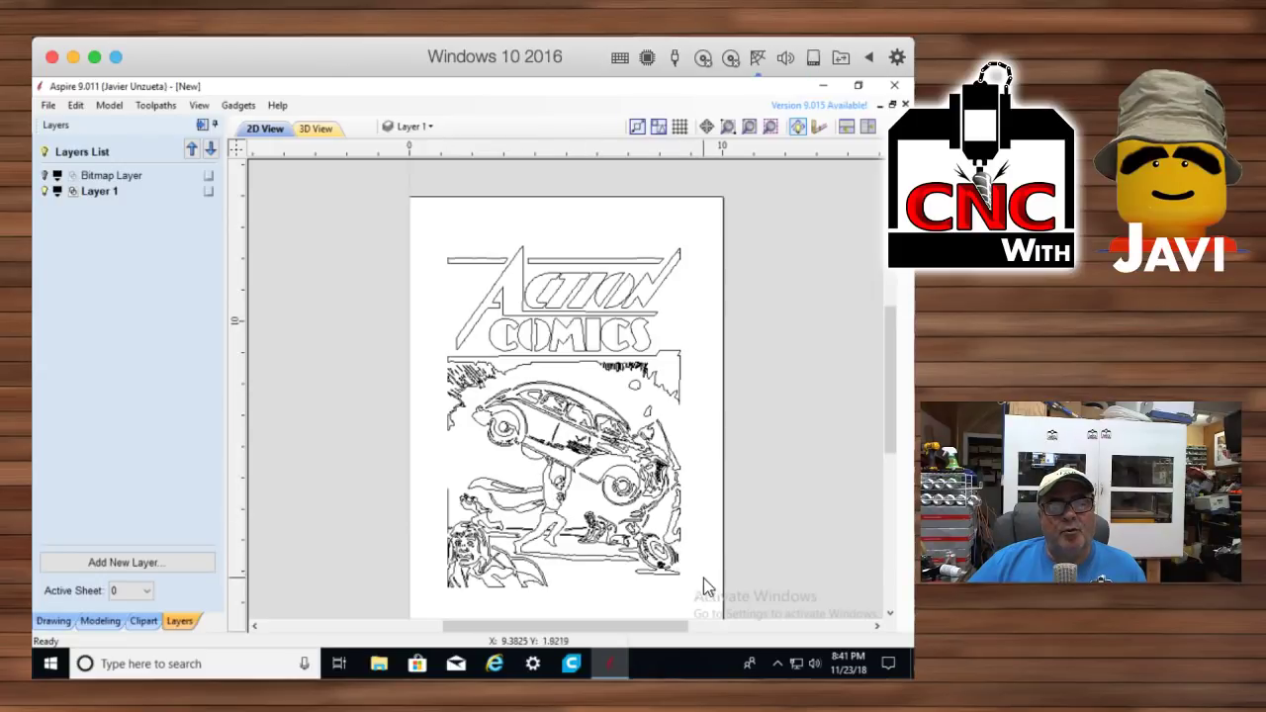
pyautogui.click(629, 524)
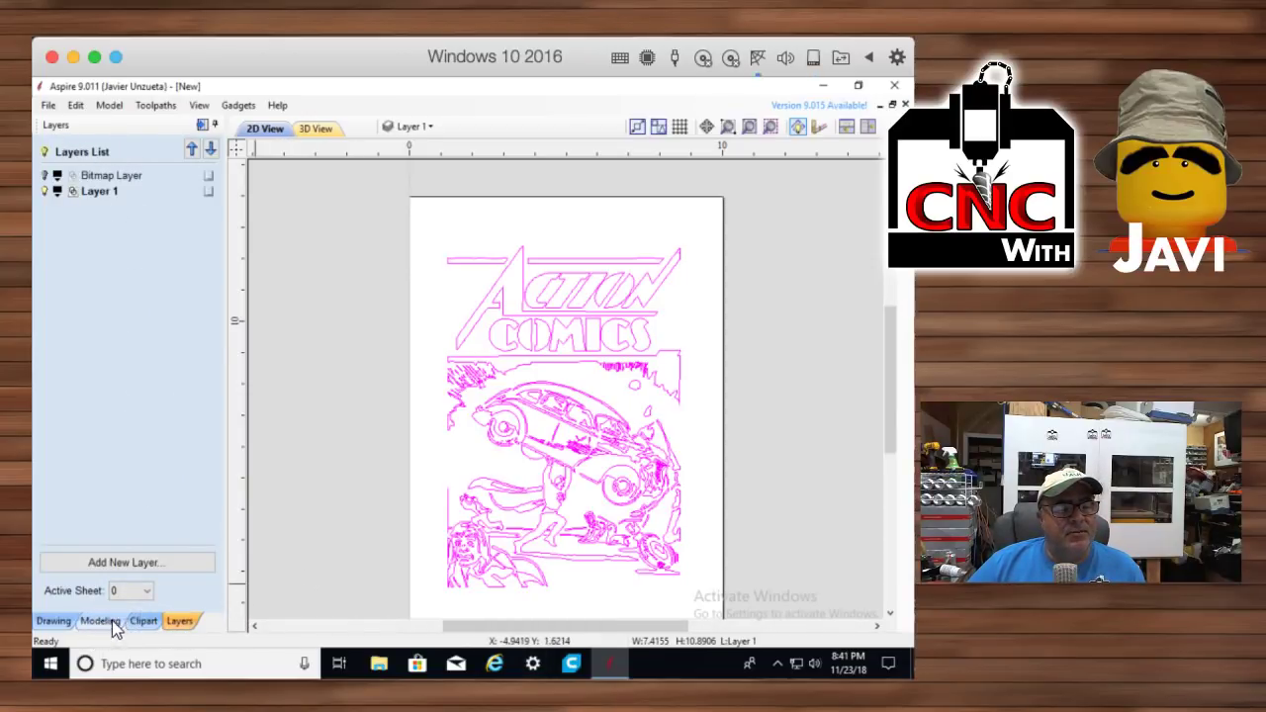
# Draw a square-cornered rectangle about 7.75 x 11.5 inches around the traced comic cover
pyautogui.click(57, 623)
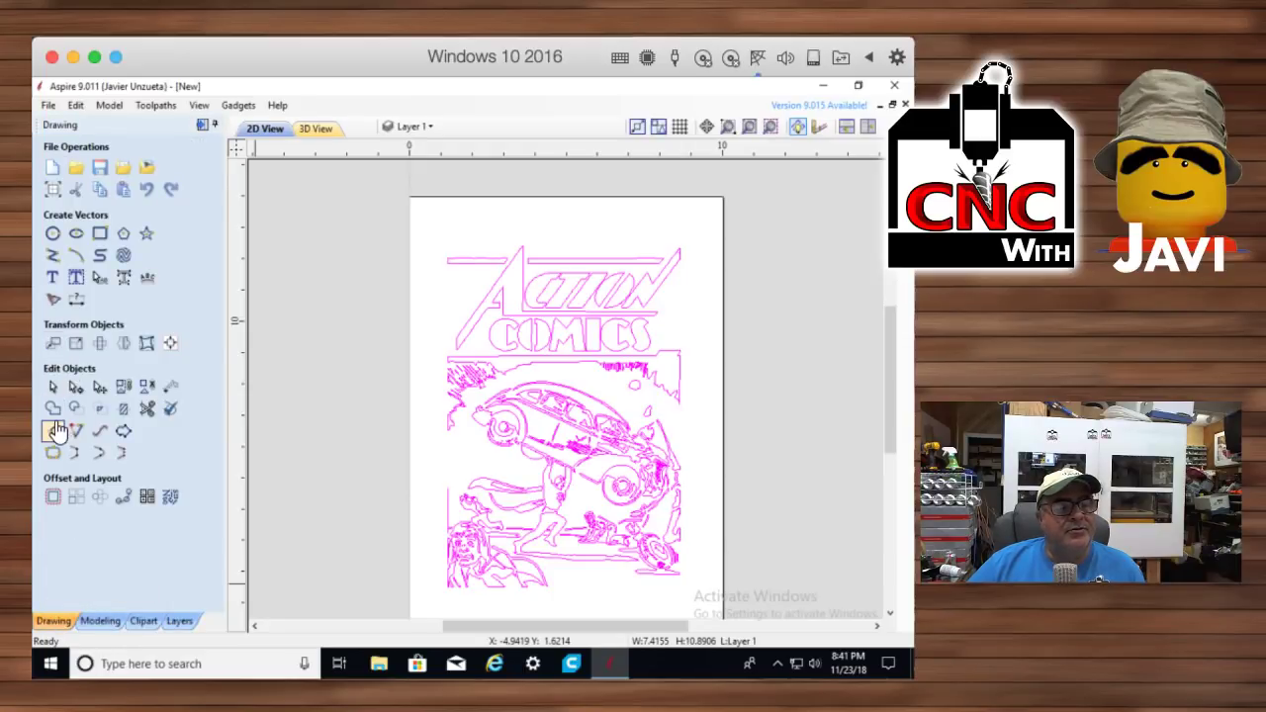
pyautogui.click(100, 234)
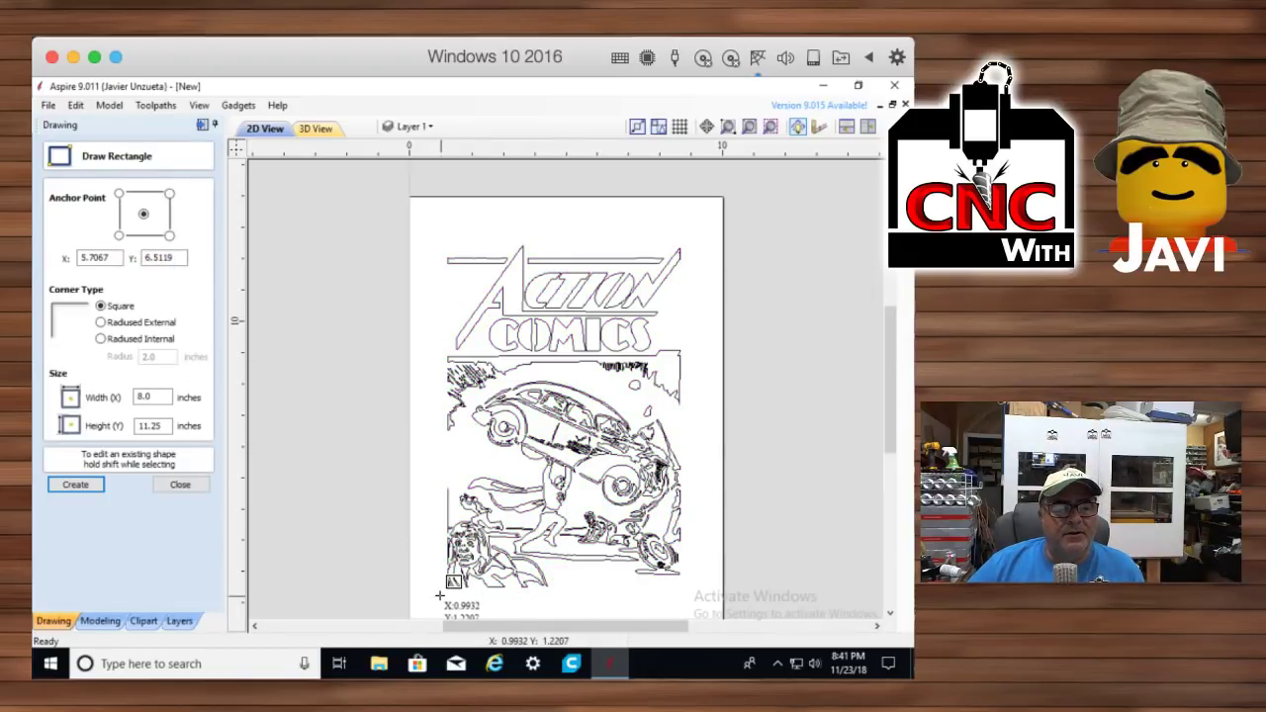
pyautogui.moveTo(441, 596); pyautogui.dragTo(687, 235)
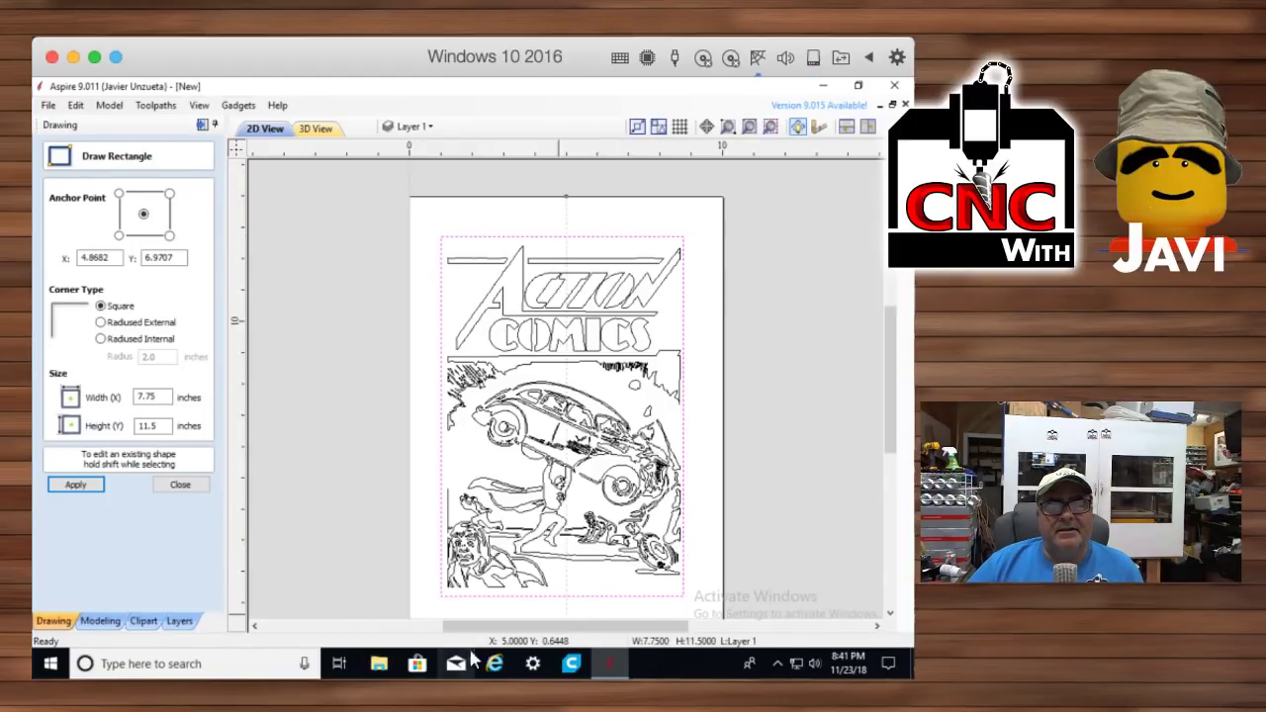
pyautogui.click(96, 484)
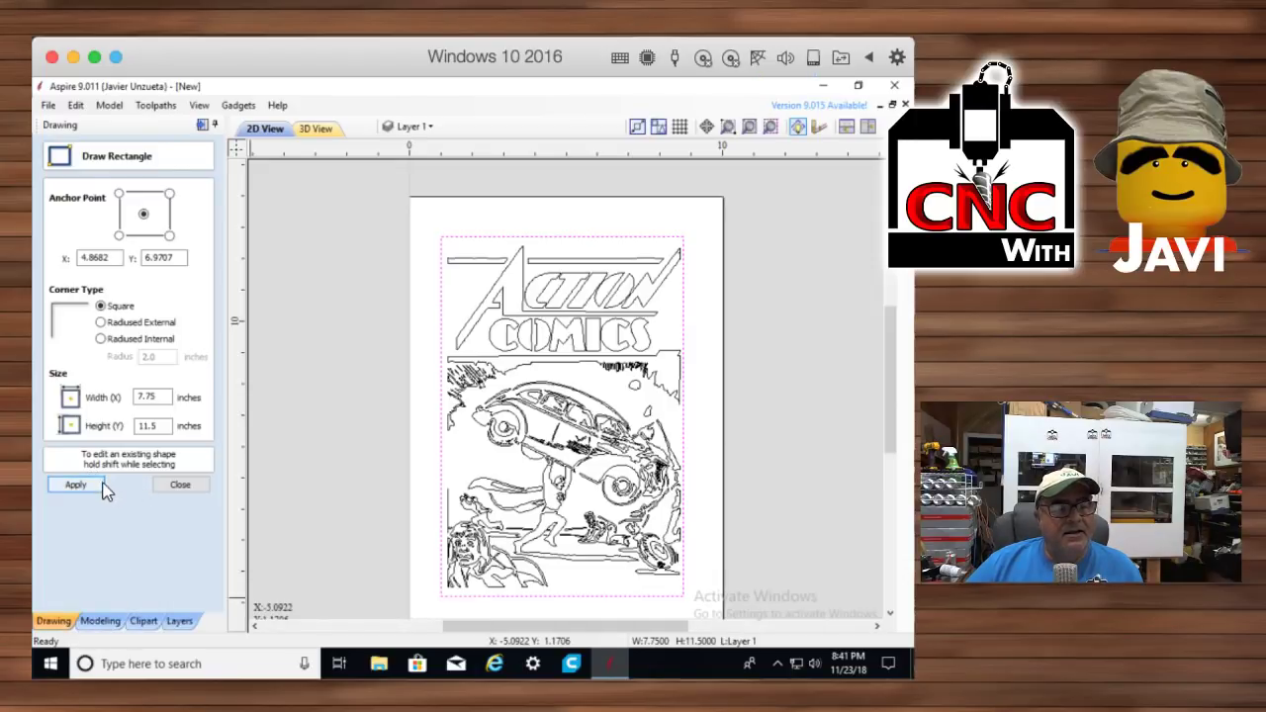
pyautogui.click(181, 485)
# Offset the rectangle around the comic cover outwards by 0.3 inches, keeping the original
pyautogui.click(442, 593)
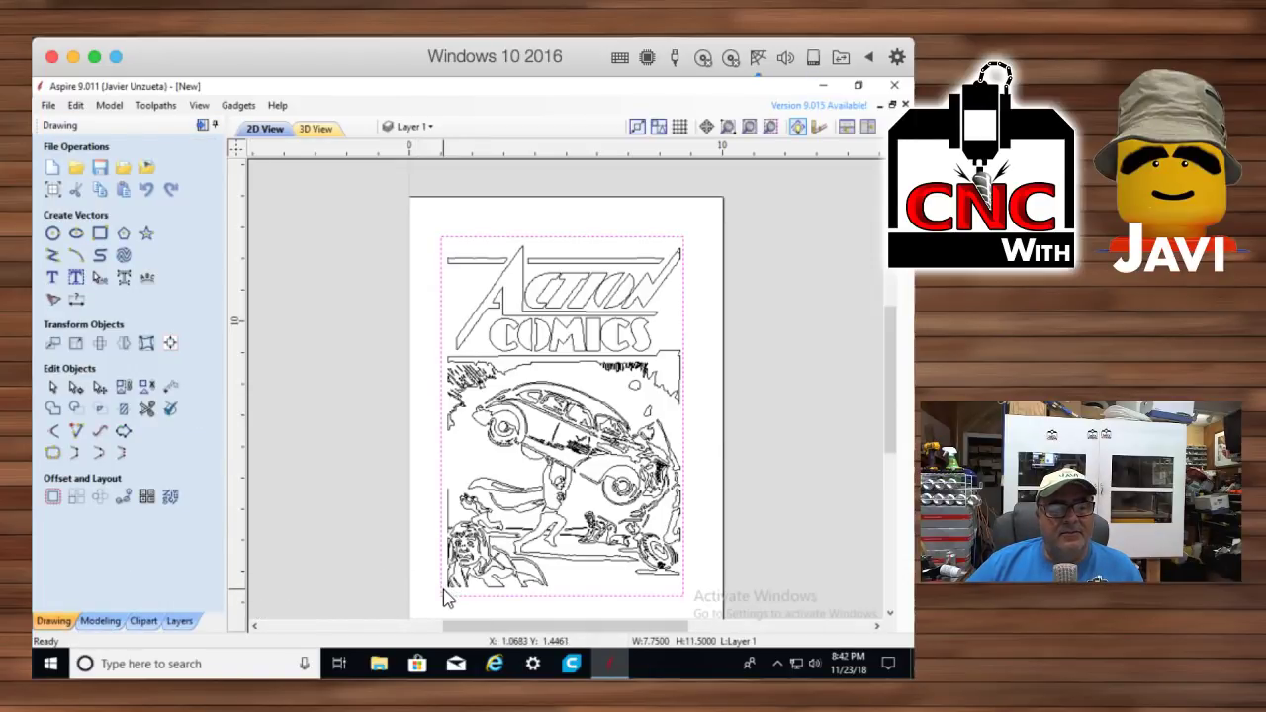
pyautogui.click(52, 498)
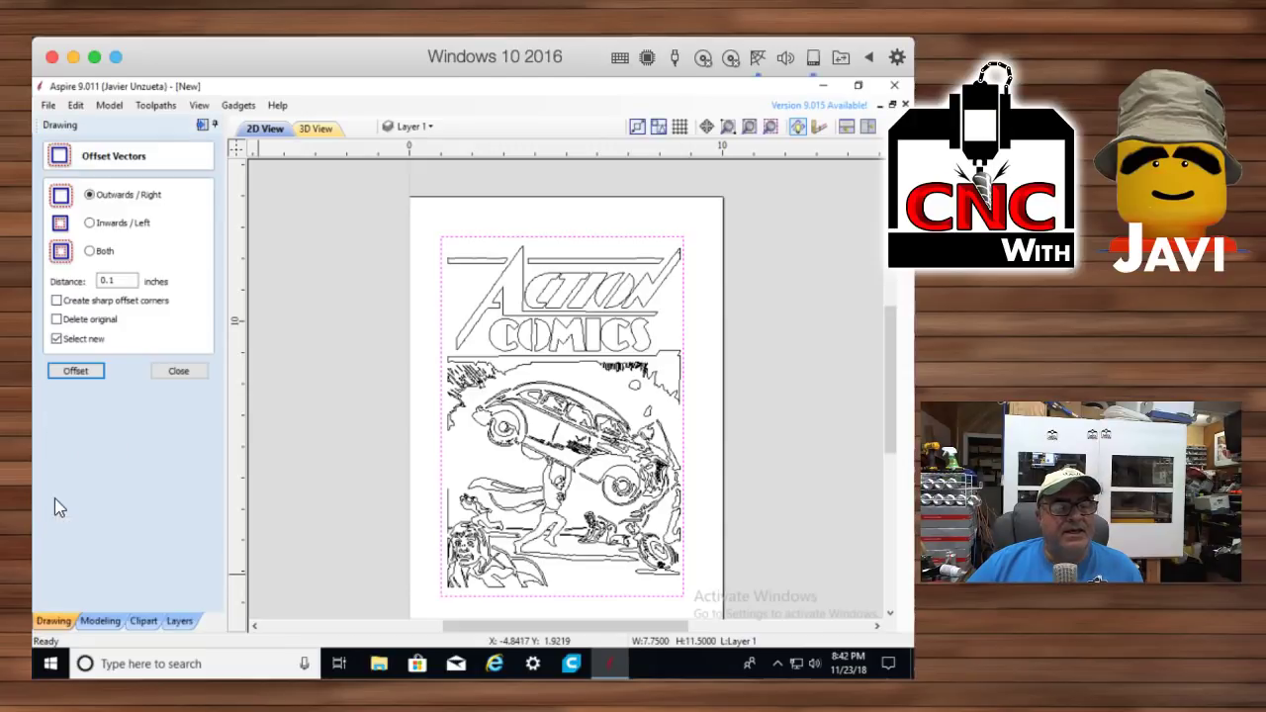
pyautogui.doubleClick(126, 281)
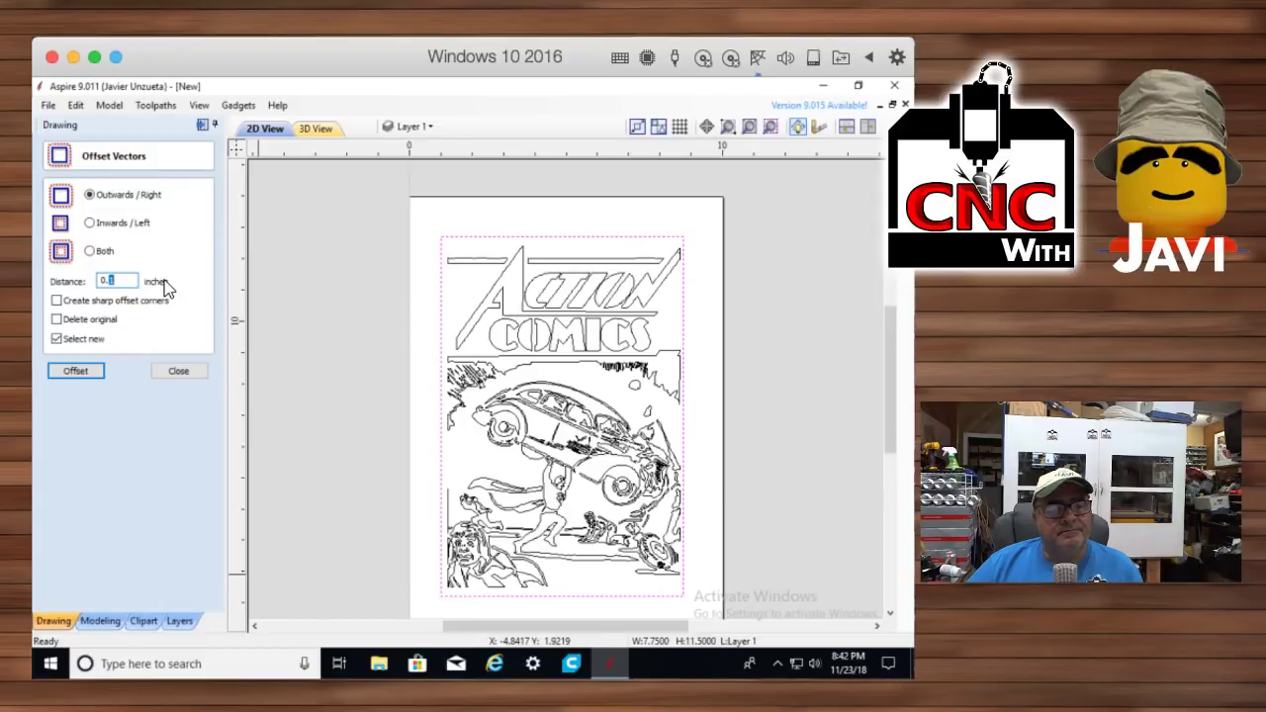
pyautogui.write('3')
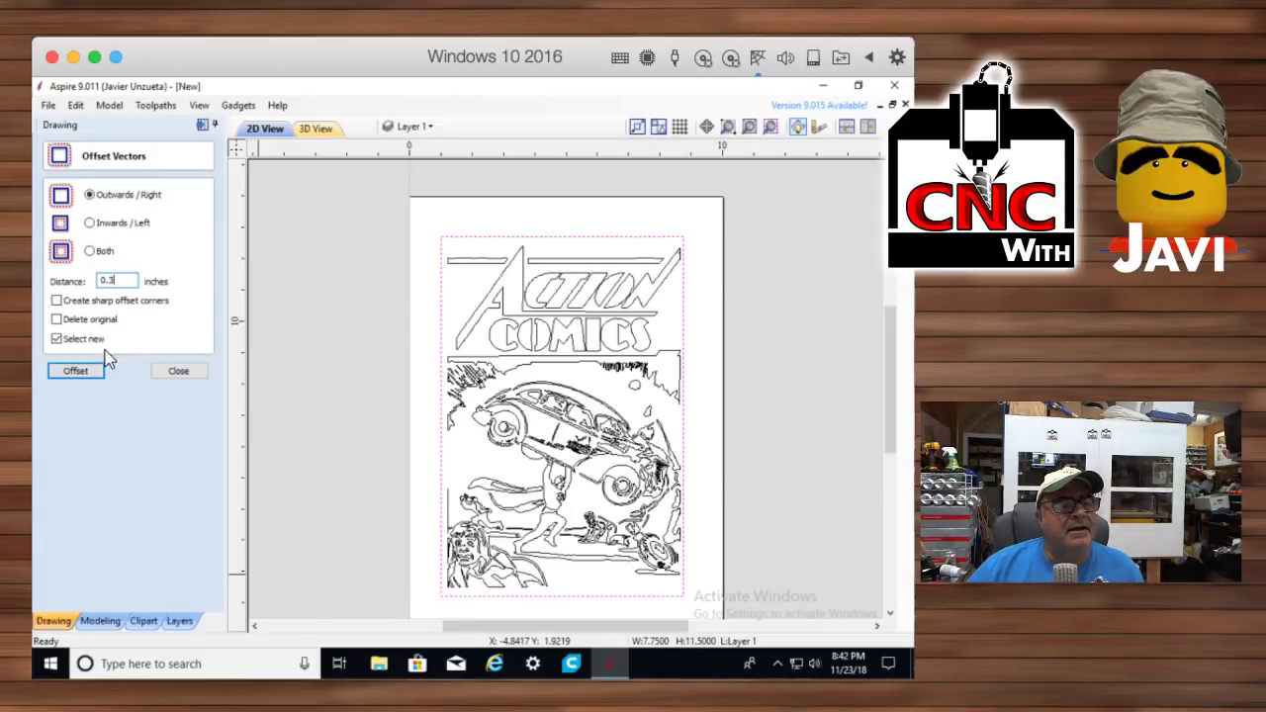
pyautogui.click(83, 370)
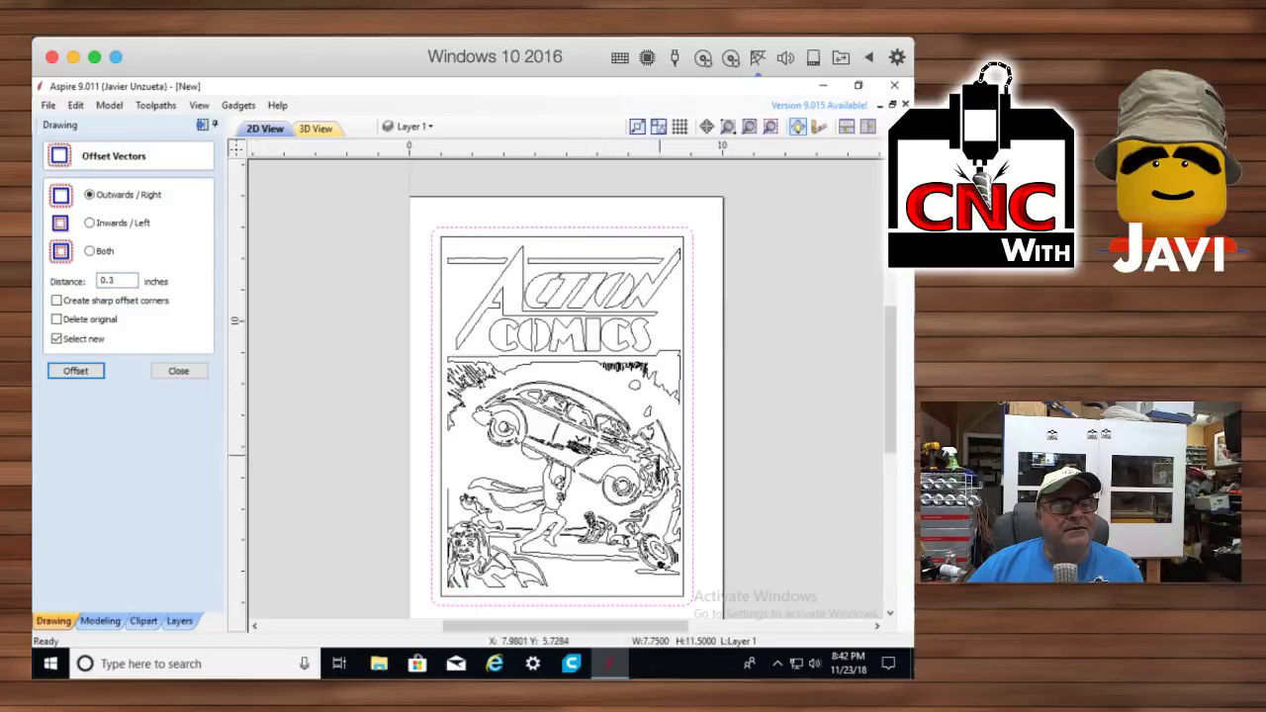
# Select the traced comic cover together with both surrounding frame rectangles, and keep the toolpath operations open beside the drawing
pyautogui.click(706, 565)
pyautogui.moveTo(709, 576); pyautogui.dragTo(356, 209)
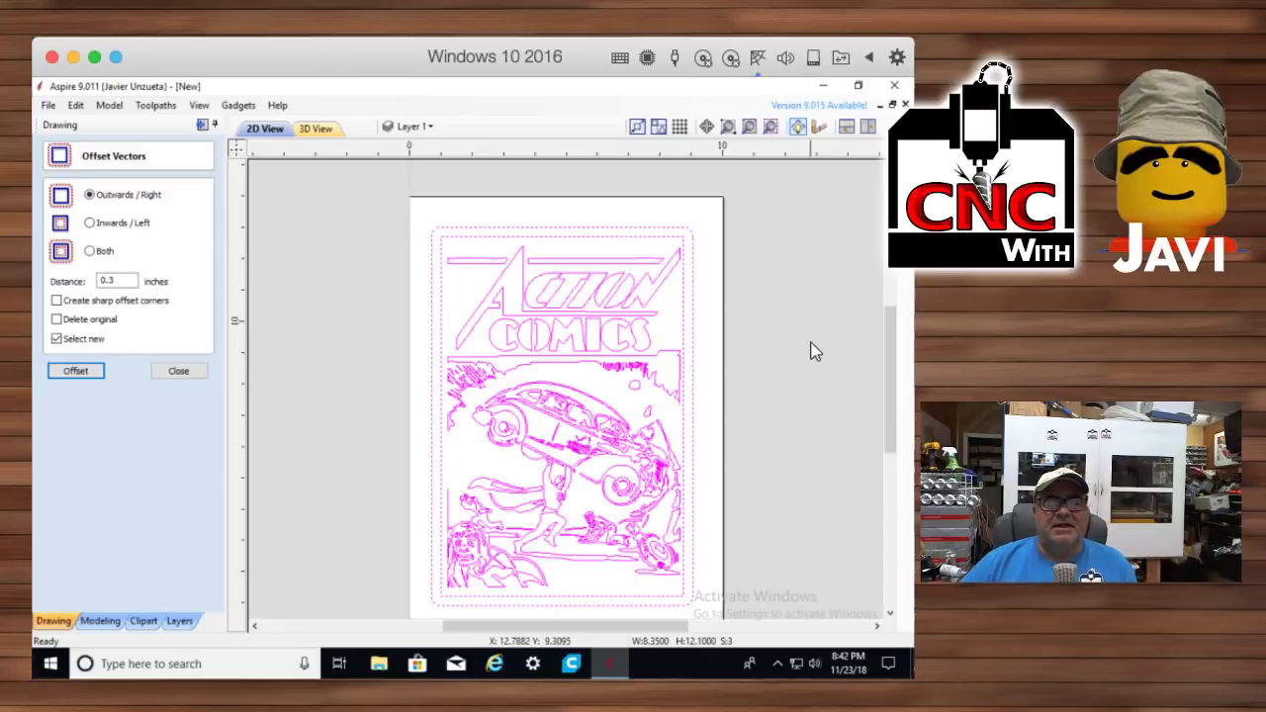
pyautogui.moveTo(902, 198)
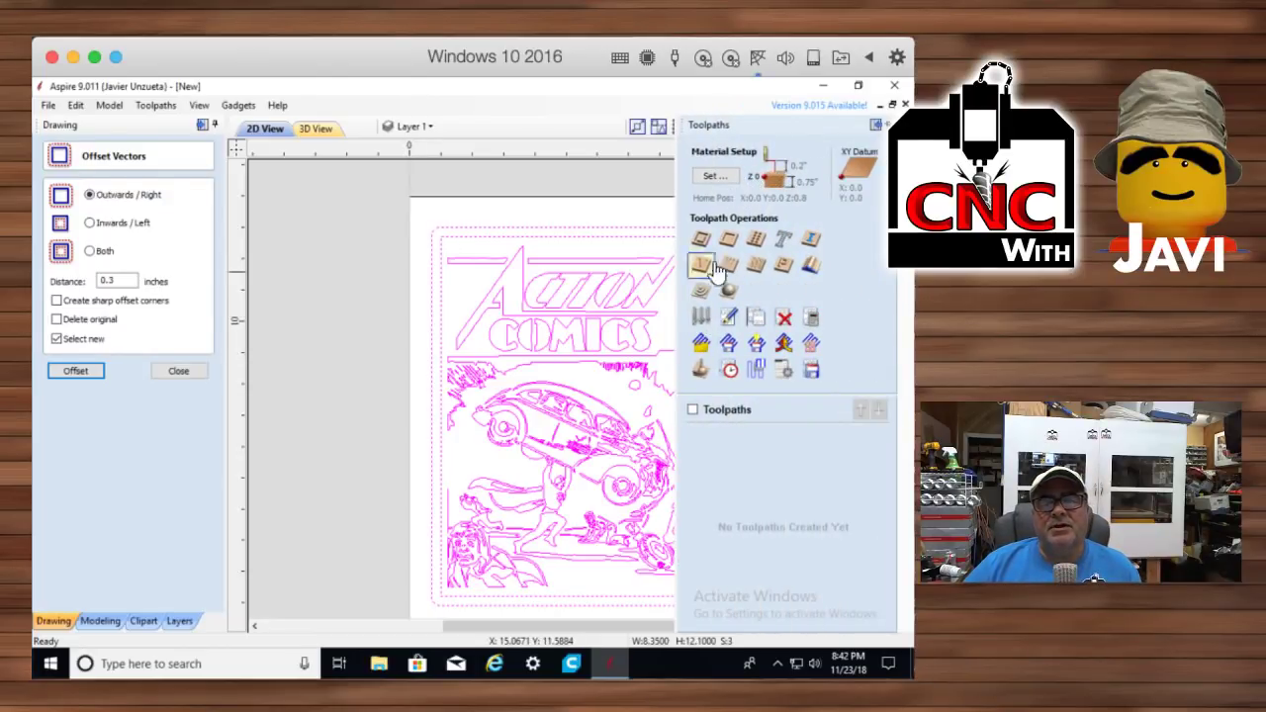
pyautogui.click(877, 125)
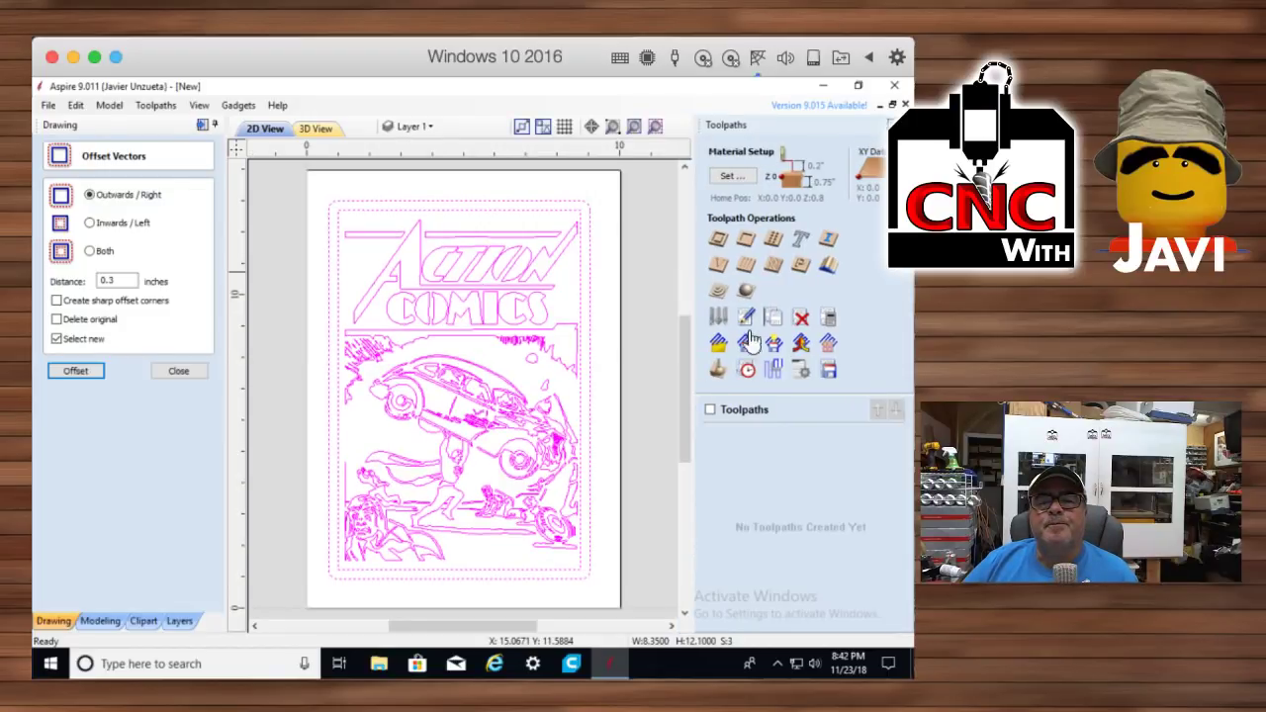
# Calculate a V-carve toolpath for the selection with flat depth 0.1 inches, the 90-degree 1-inch V-bit and the 0.2499-inch end mill for area clearance
pyautogui.click(719, 267)
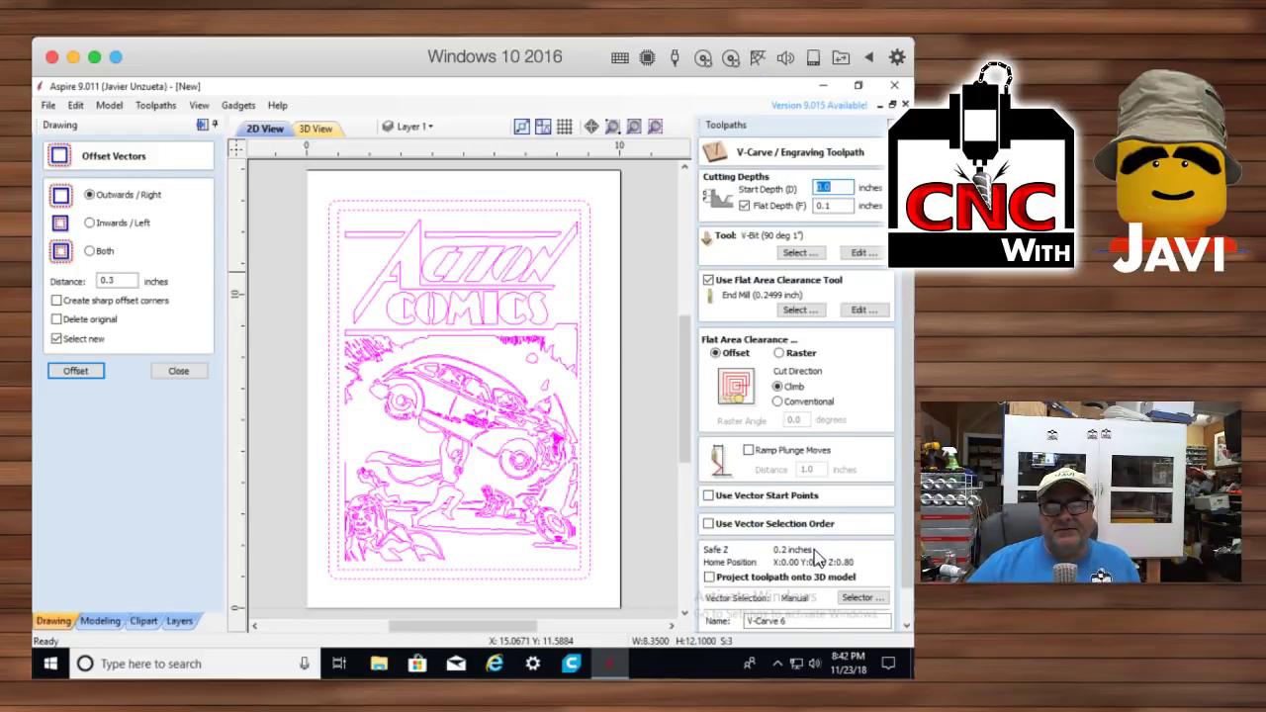
pyautogui.scroll(-2, 818, 560)
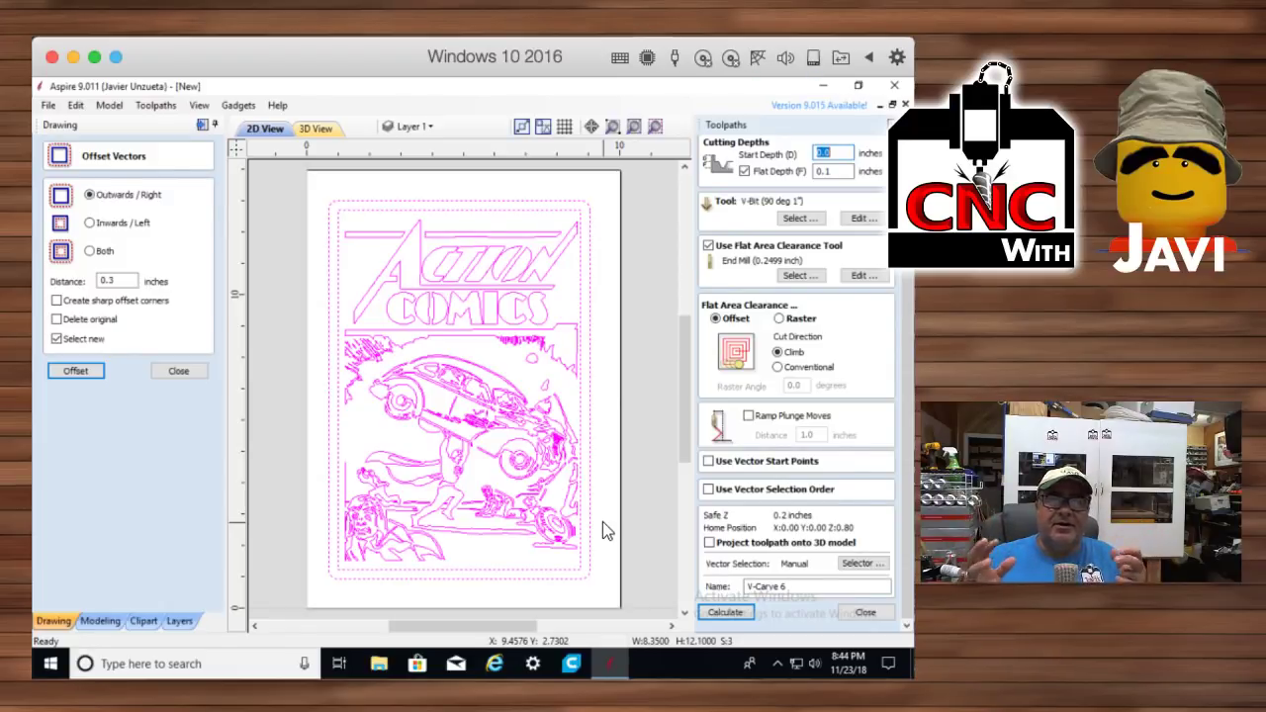
pyautogui.press('Return')
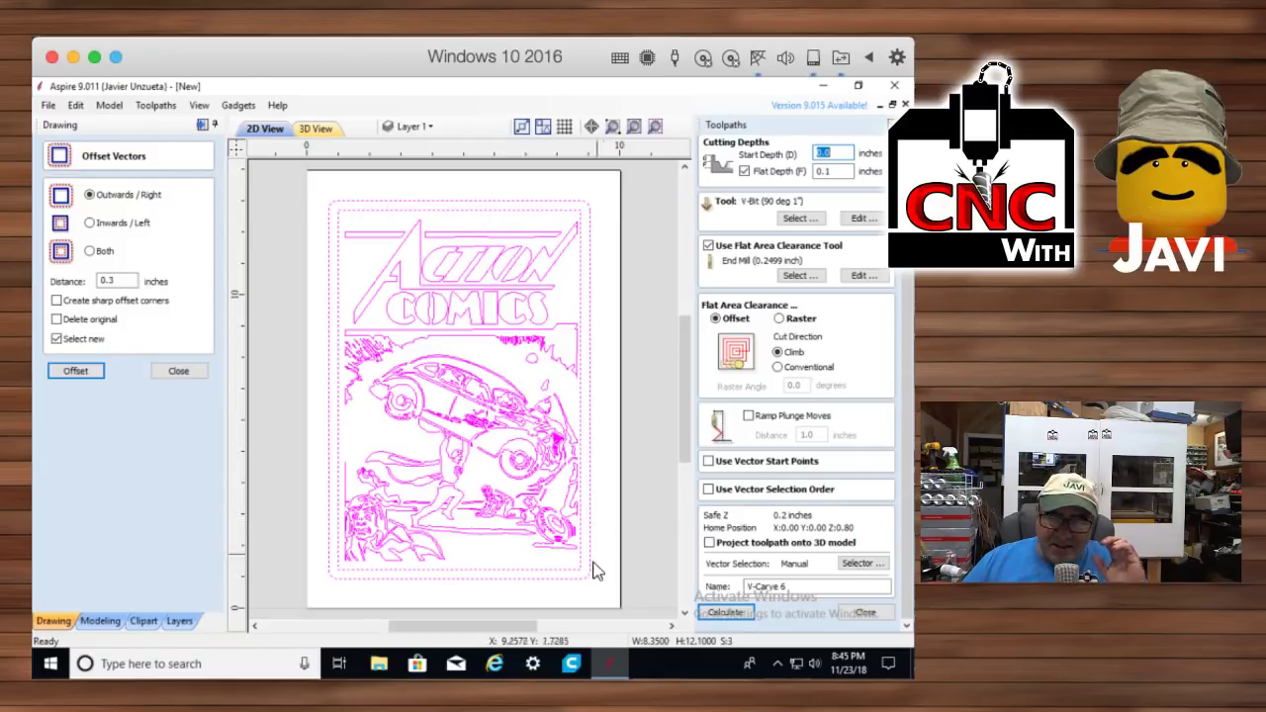
pyautogui.click(723, 614)
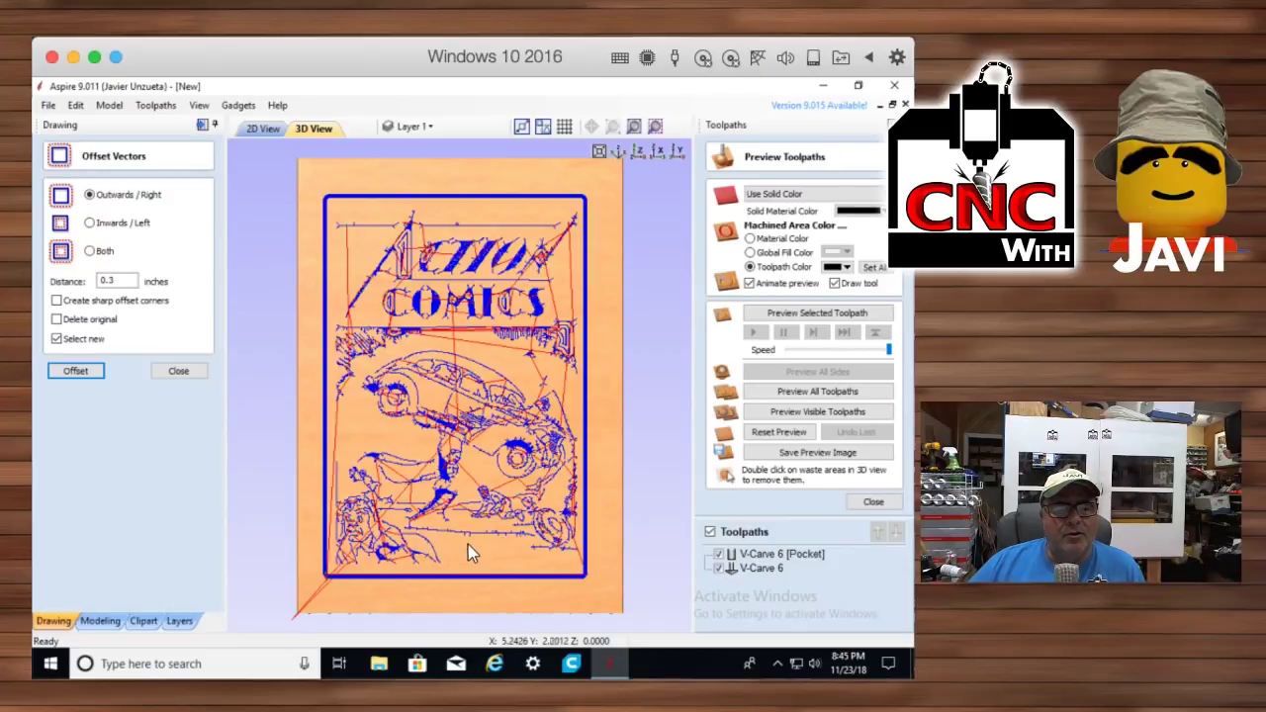
# Examine the V-carve toolpath along the ground line below the figures, comparing the 3D toolpath lines with the 2D vectors
pyautogui.scroll(1, 459, 564)
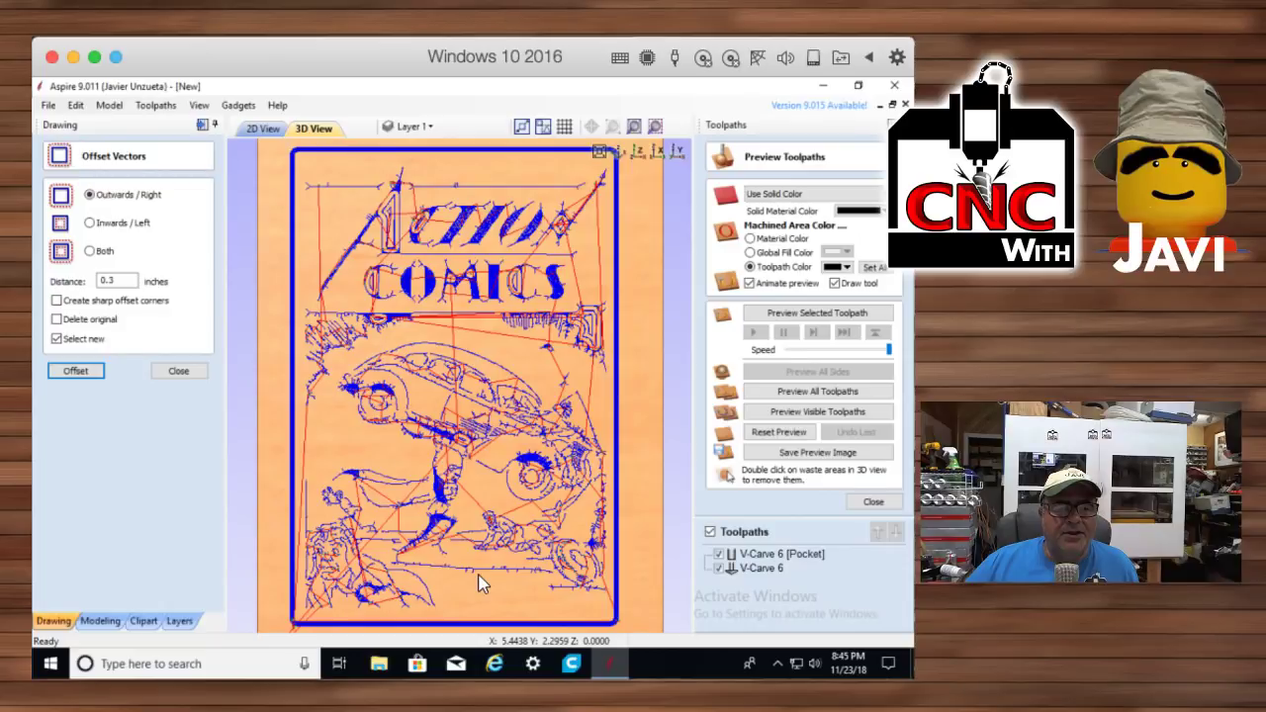
pyautogui.moveTo(487, 539); pyautogui.dragTo(469, 383)
pyautogui.scroll(10, 462, 393)
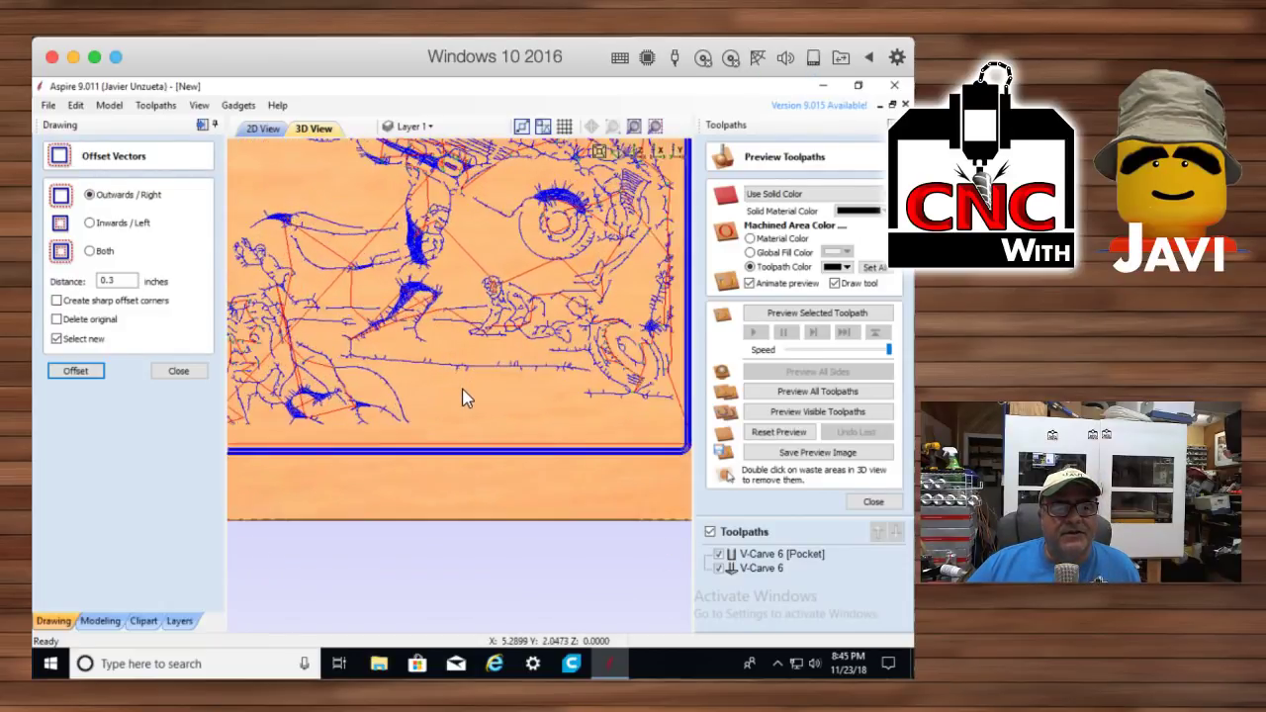
pyautogui.moveTo(374, 326); pyautogui.dragTo(448, 336)
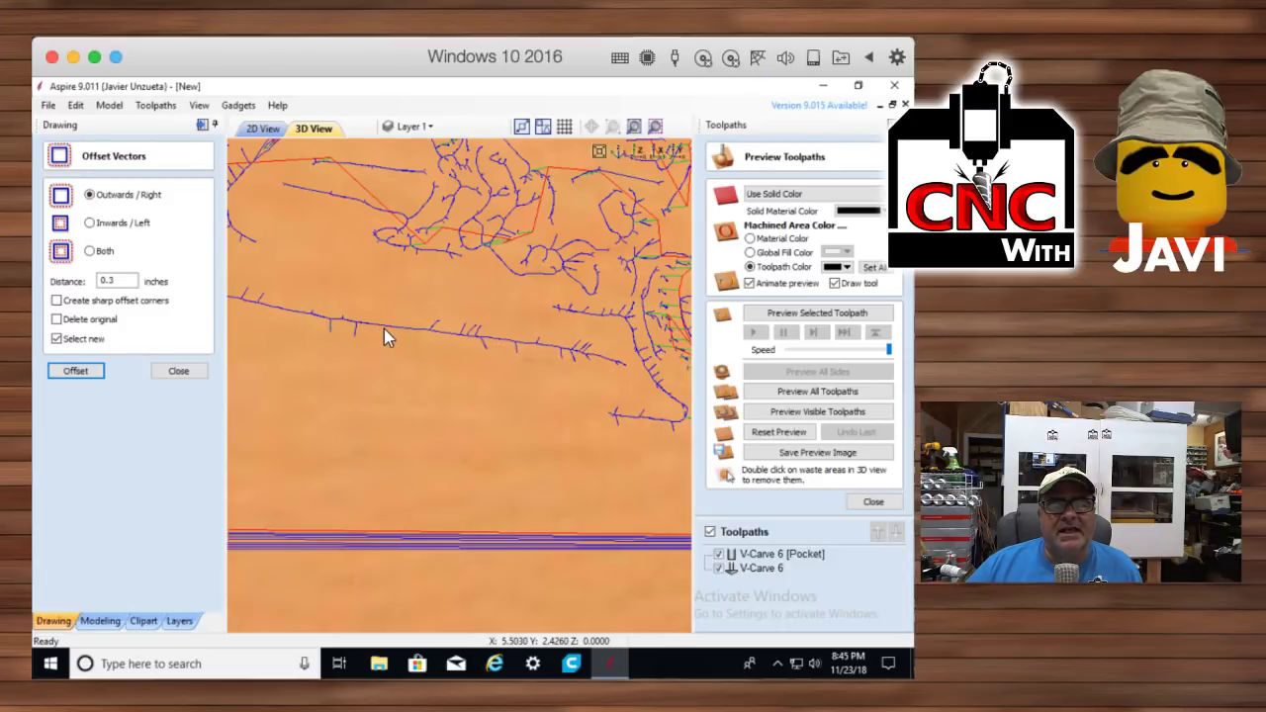
pyautogui.click(255, 133)
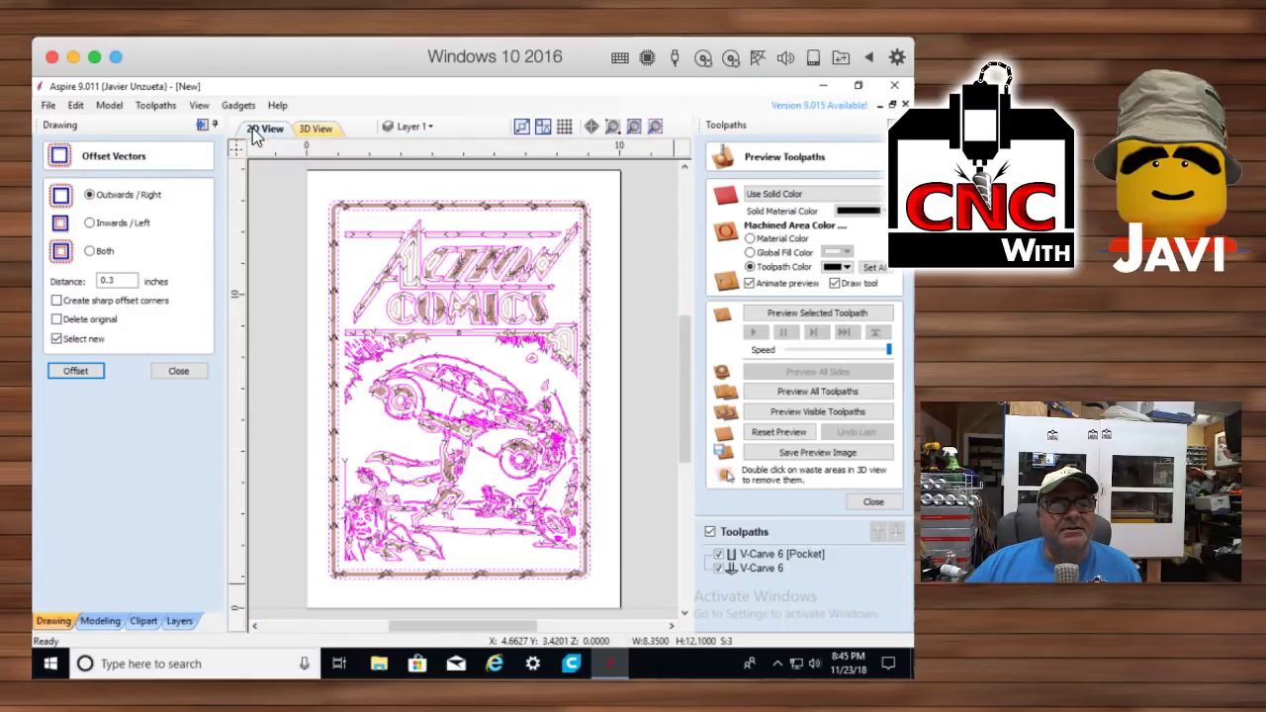
pyautogui.scroll(6, 477, 550)
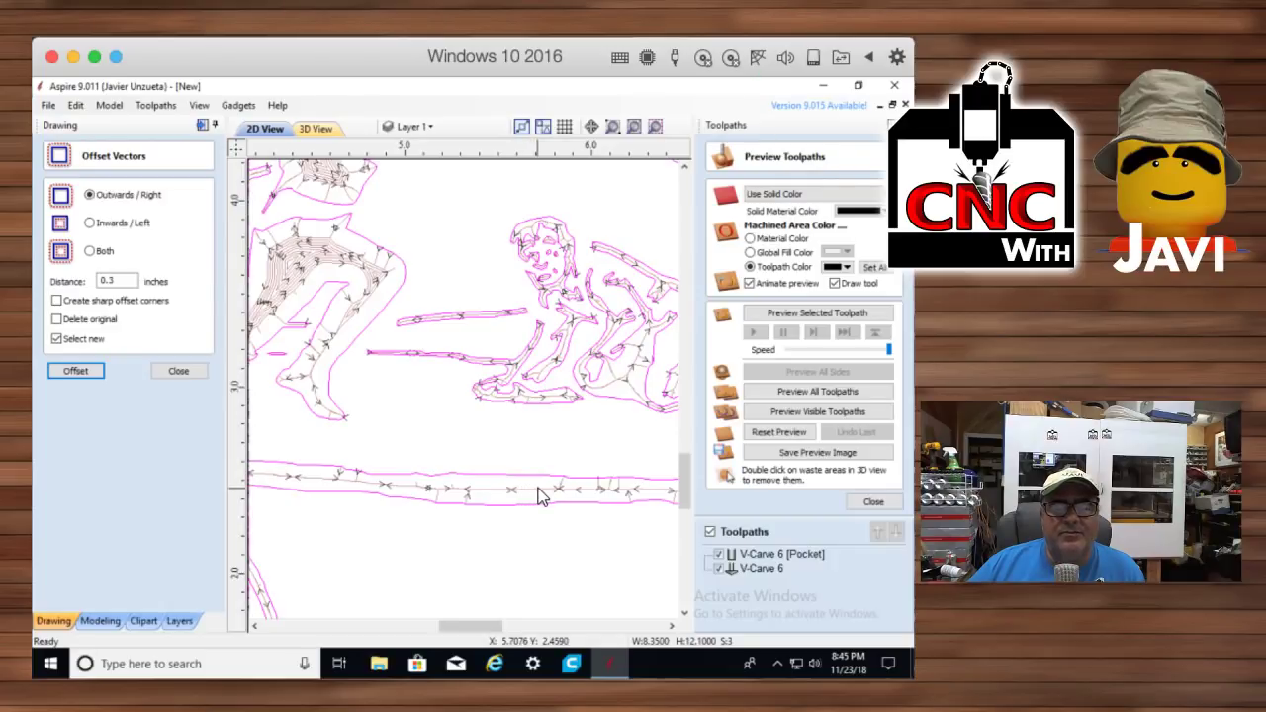
# Examine the 3D toolpaths around the running figure's legs and the crouching figure, and check the whole cover's toolpaths in 2D
pyautogui.click(316, 130)
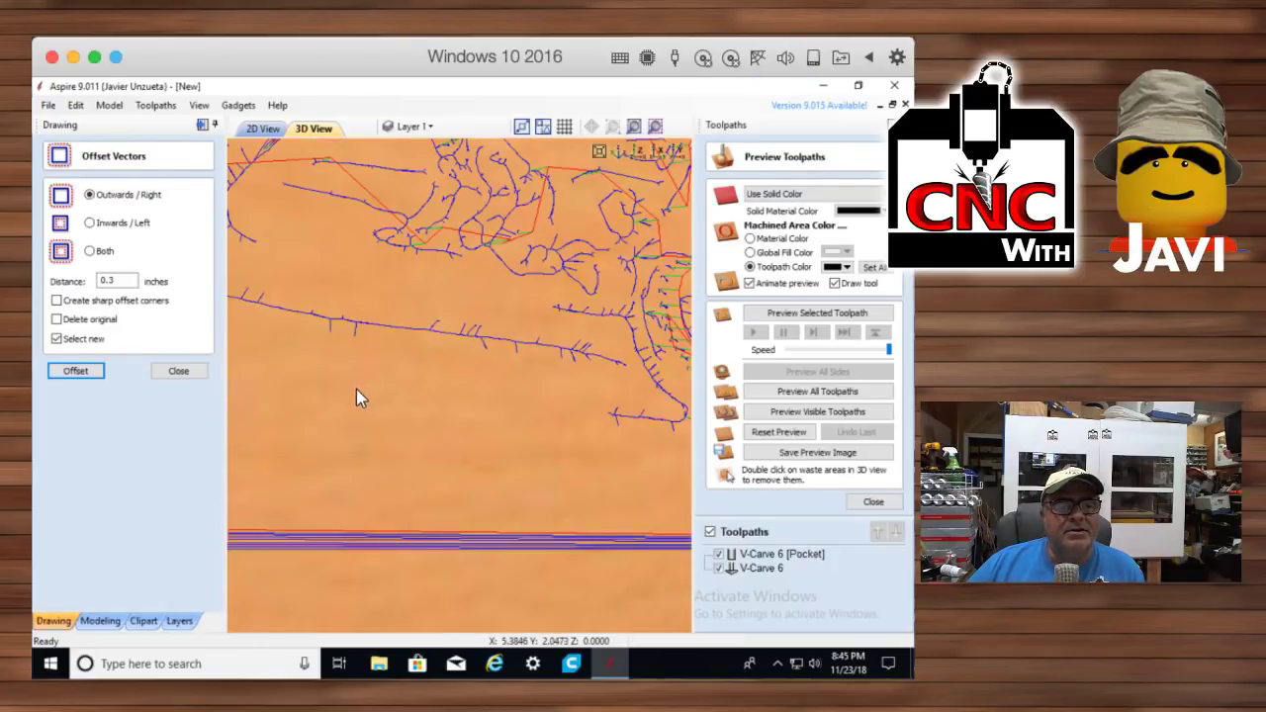
pyautogui.moveTo(355, 390); pyautogui.dragTo(513, 532)
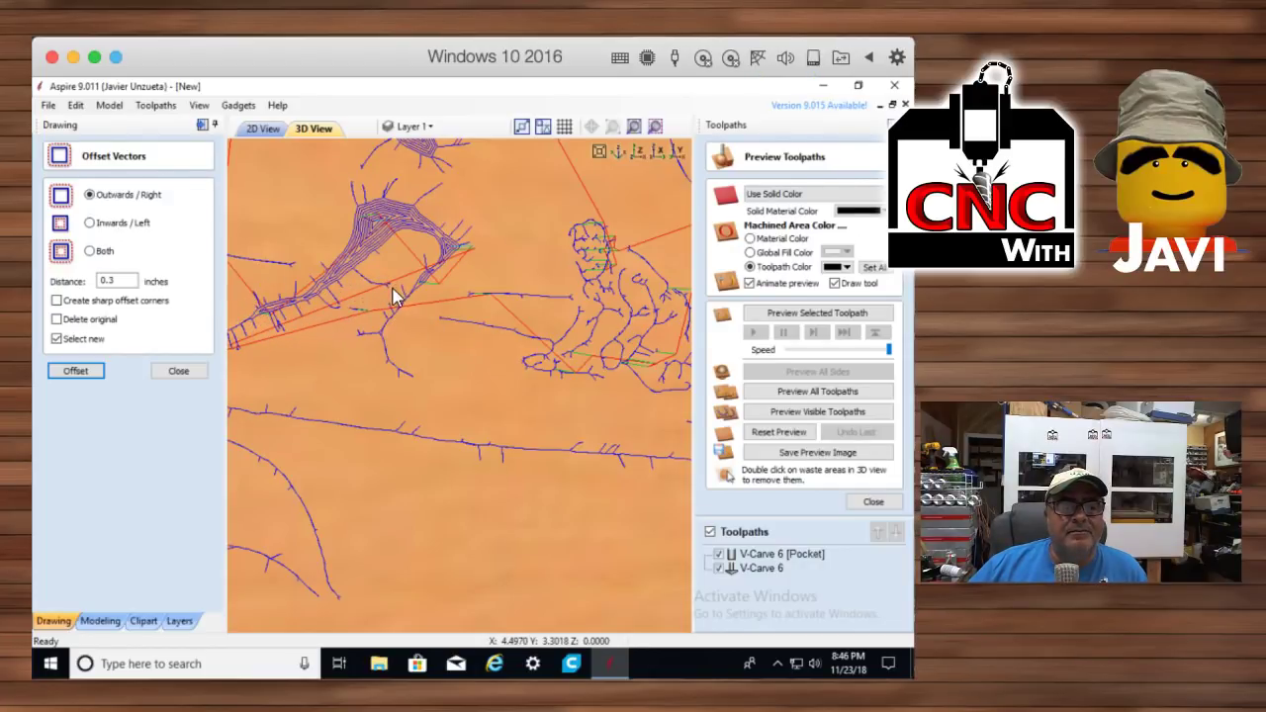
pyautogui.scroll(3, 475, 461)
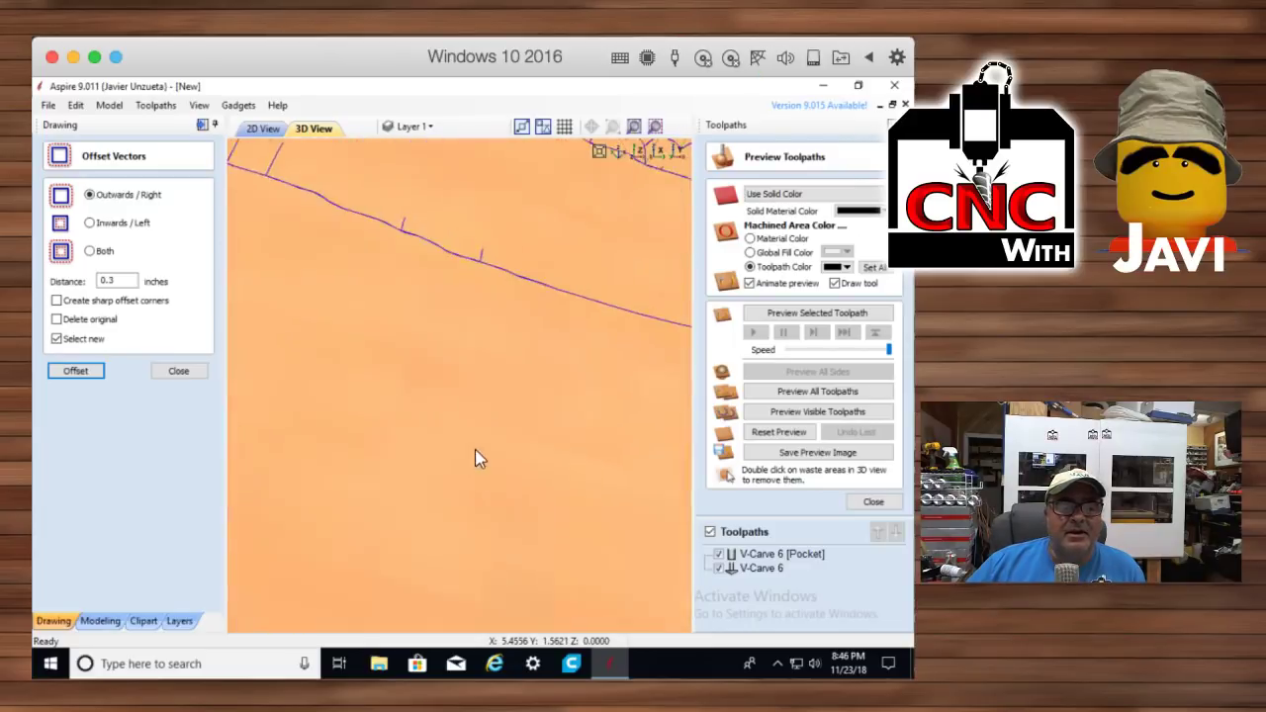
pyautogui.scroll(-2, 475, 444)
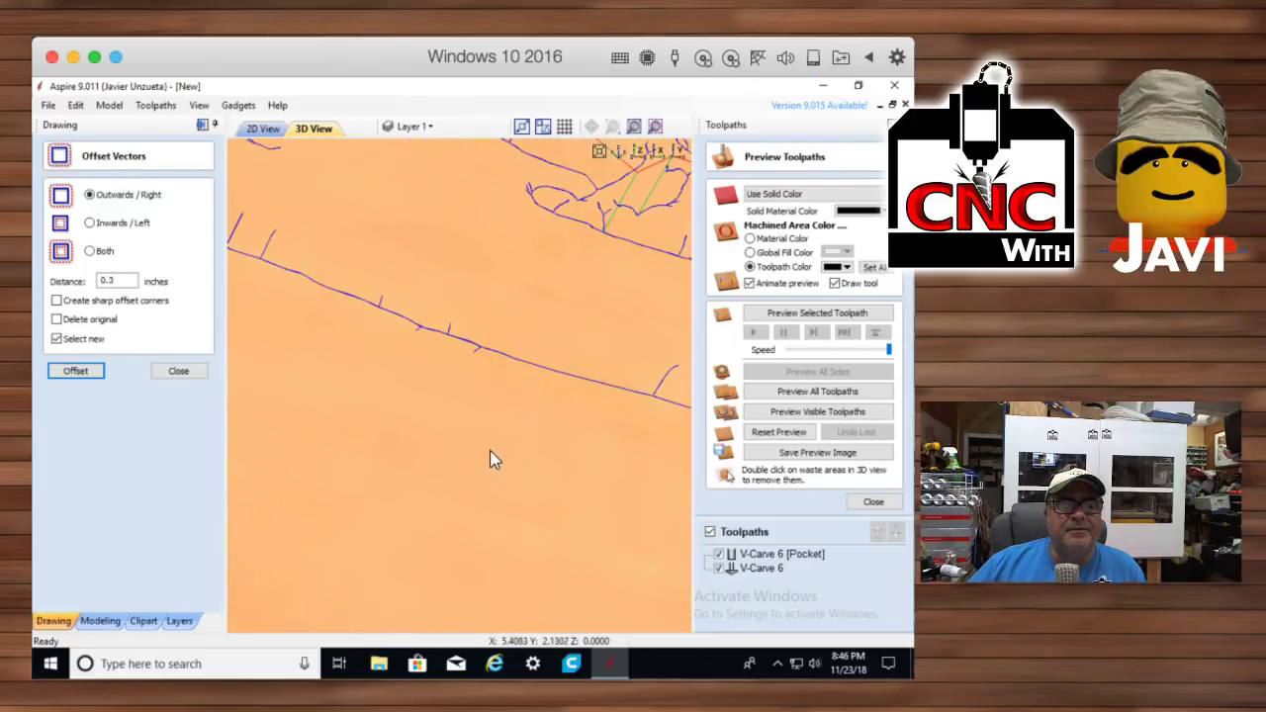
pyautogui.scroll(-3, 482, 547)
pyautogui.moveTo(487, 488); pyautogui.dragTo(496, 440)
pyautogui.moveTo(531, 259); pyautogui.dragTo(537, 341)
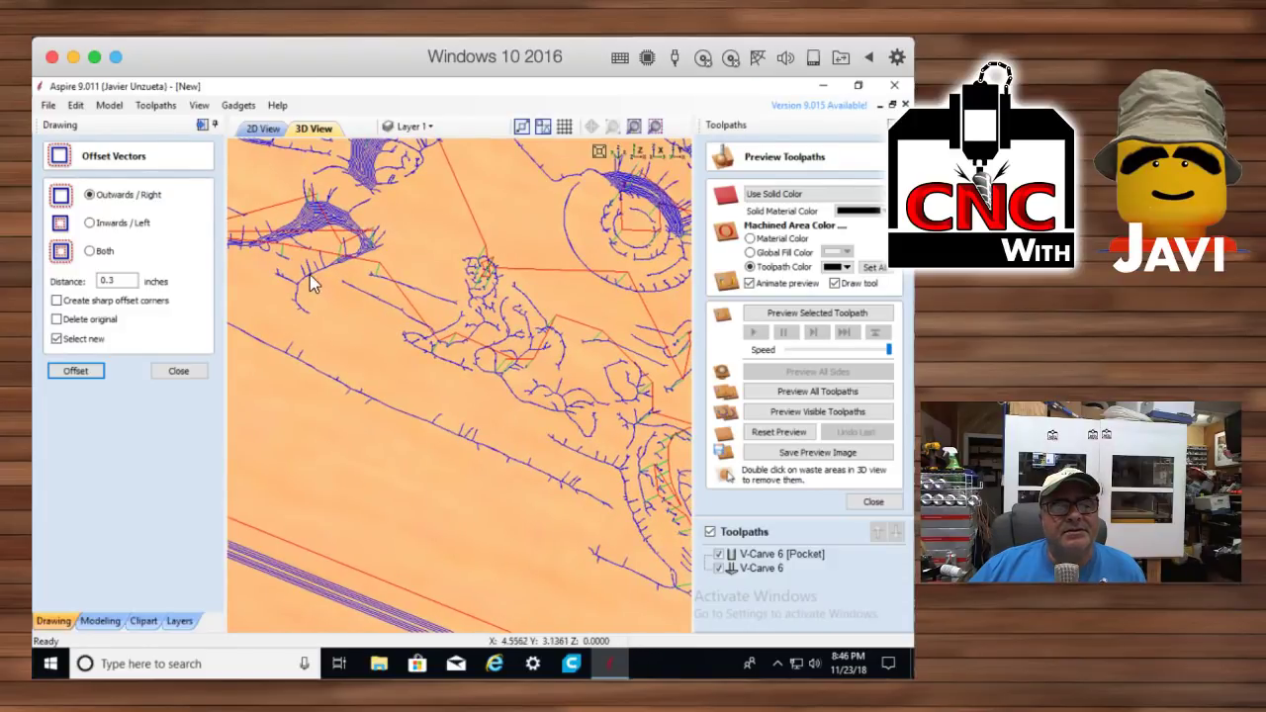
pyautogui.moveTo(322, 289); pyautogui.dragTo(358, 366)
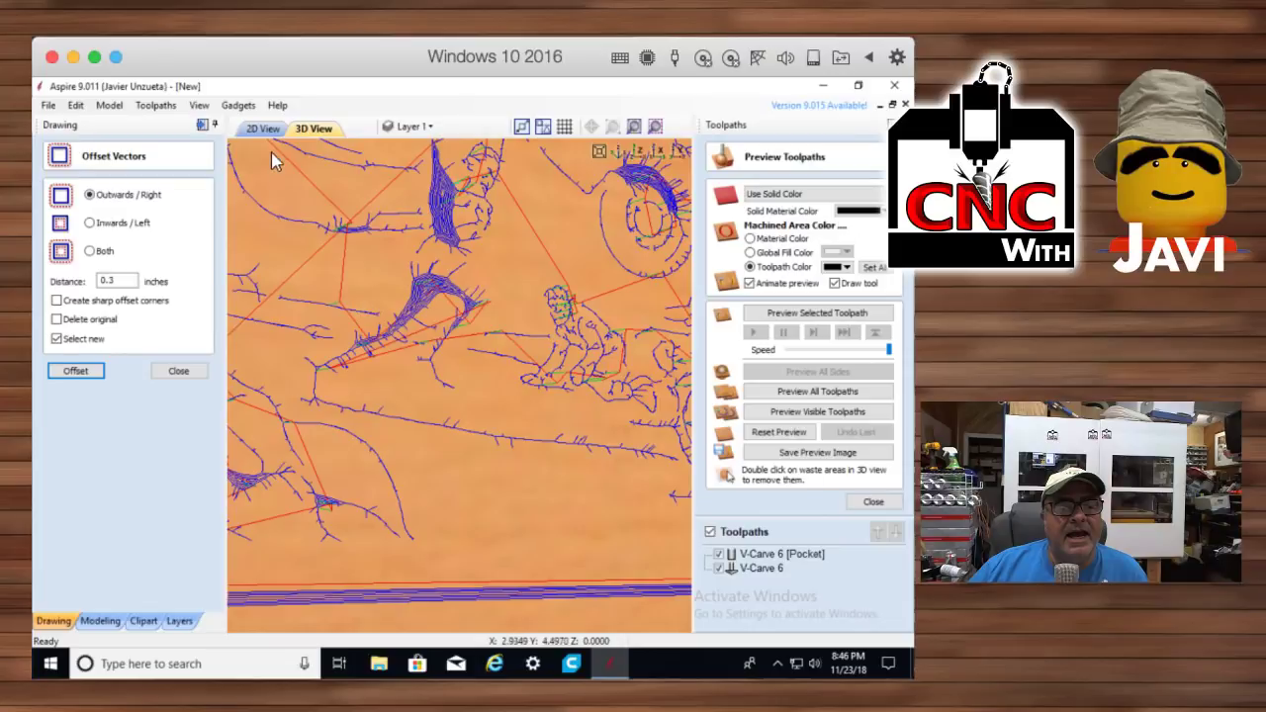
pyautogui.click(262, 129)
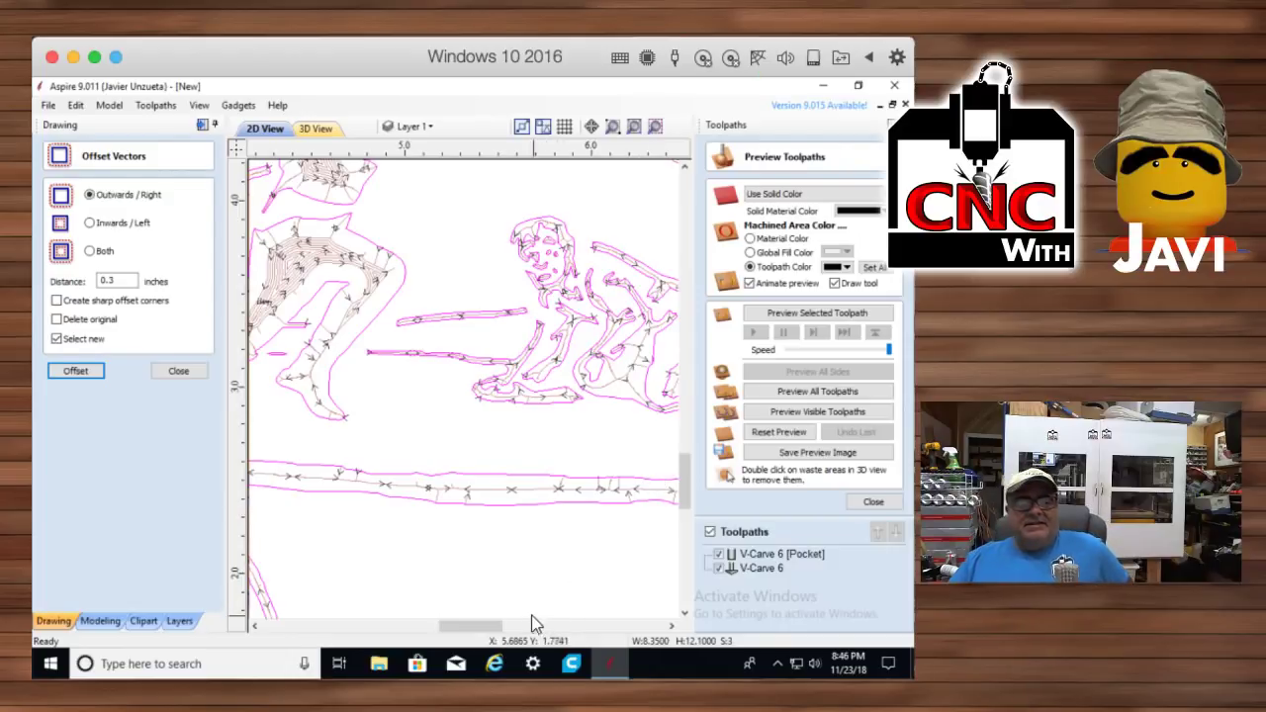
pyautogui.scroll(-1, 526, 619)
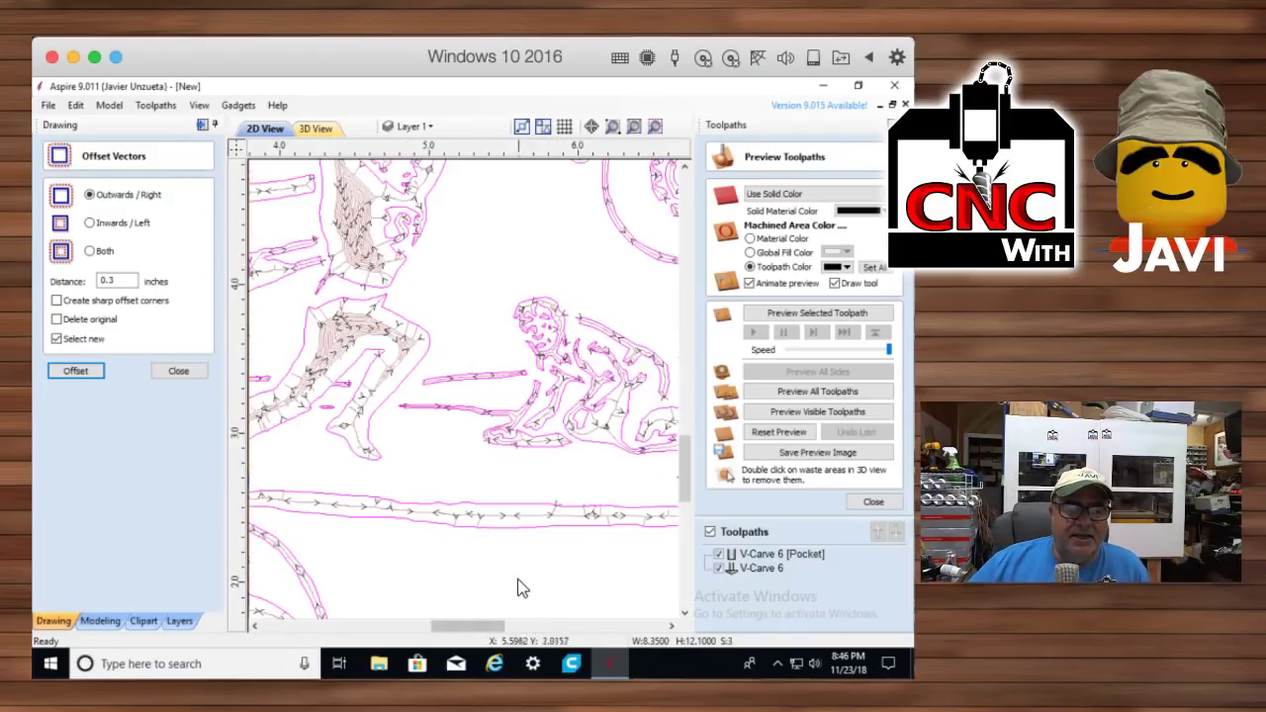
pyautogui.scroll(-3, 515, 561)
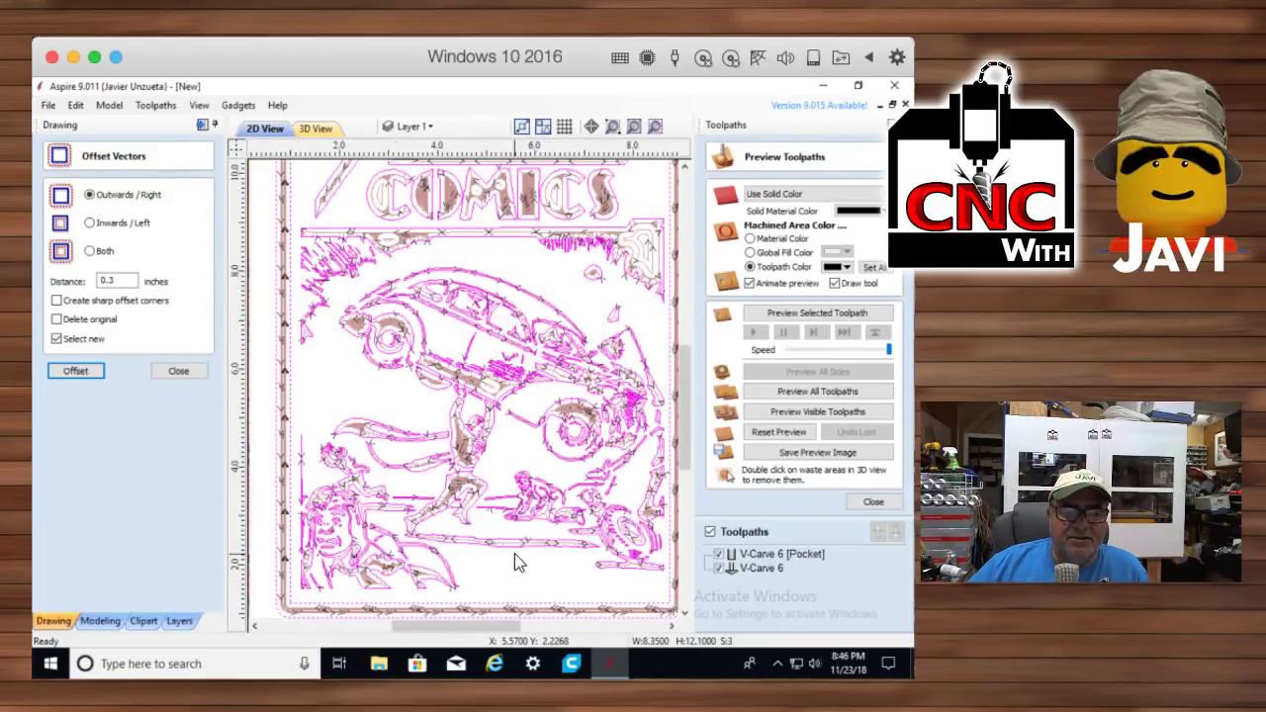
pyautogui.scroll(-2, 514, 562)
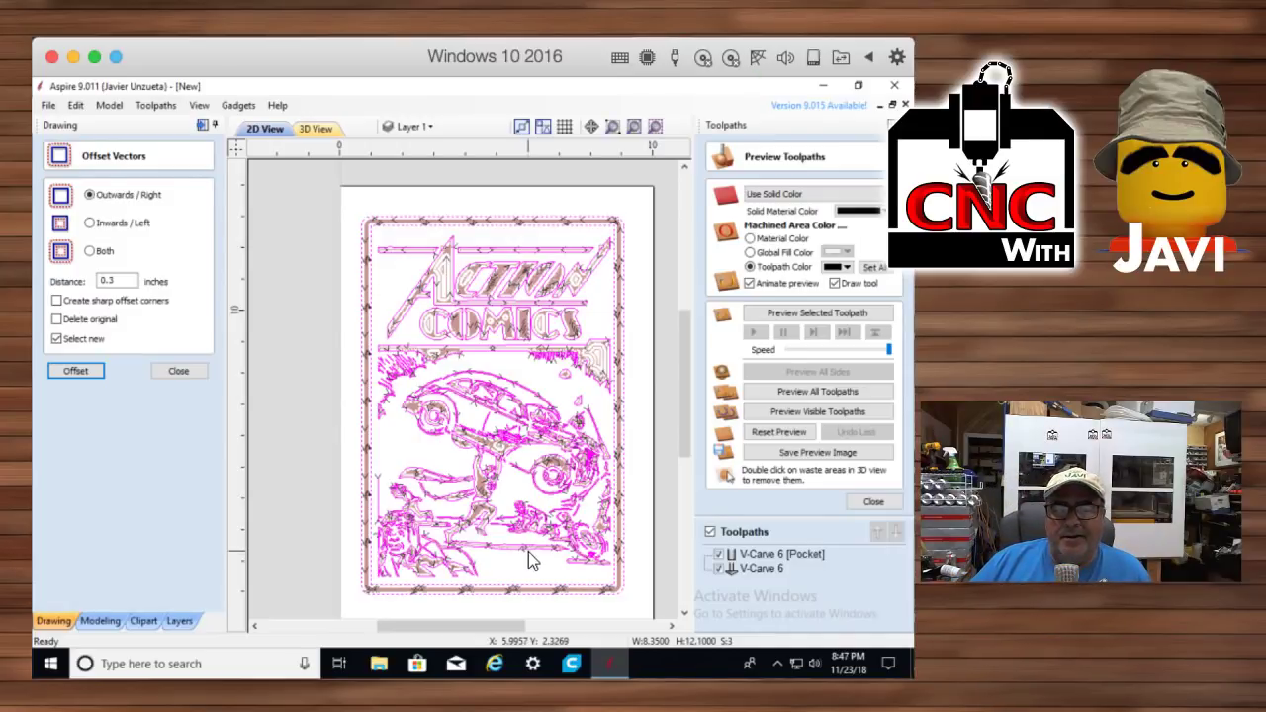
# Deselect the vectors, simulate all toolpaths from a reset preview, and view the carved board in 3D from straight above
pyautogui.click(631, 569)
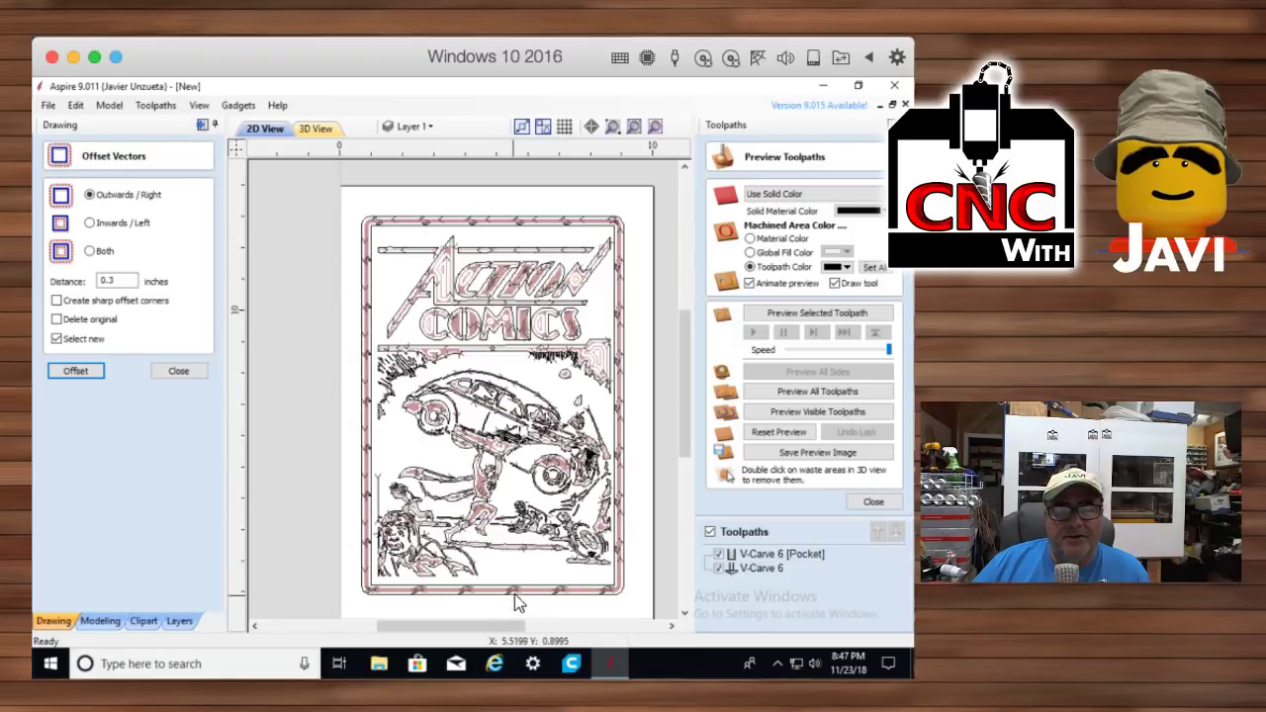
pyautogui.click(778, 432)
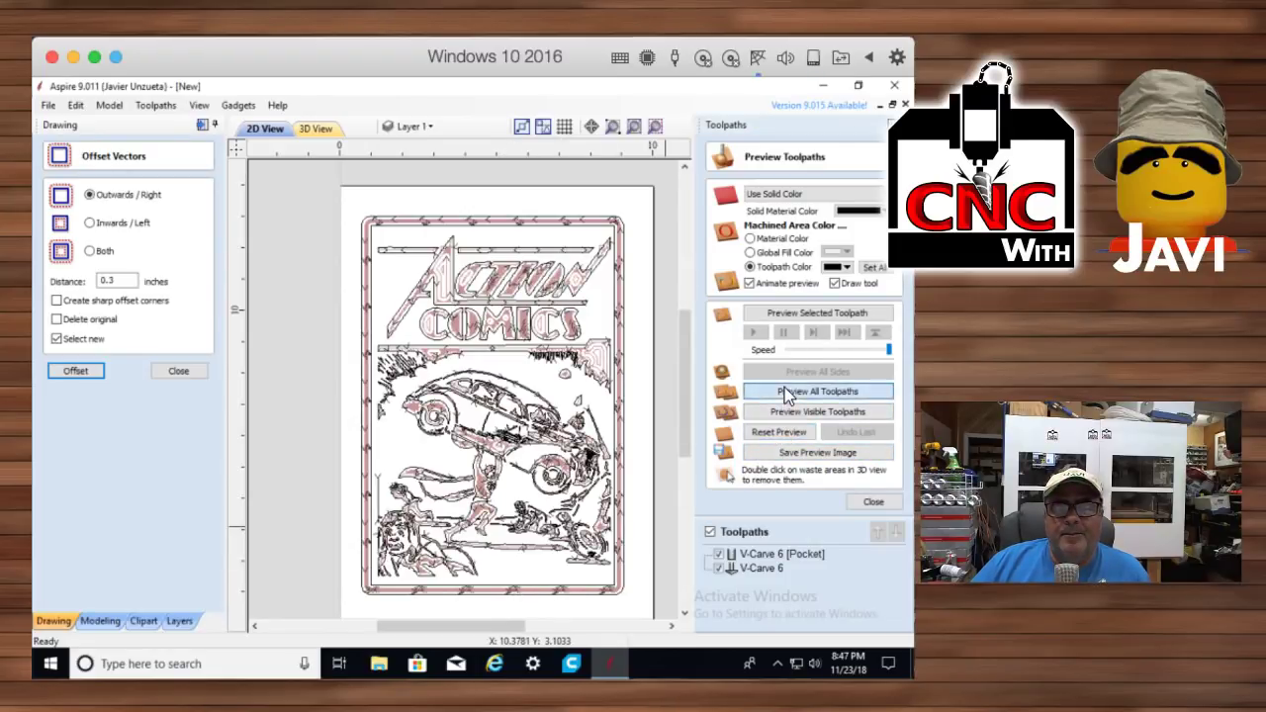
pyautogui.click(785, 391)
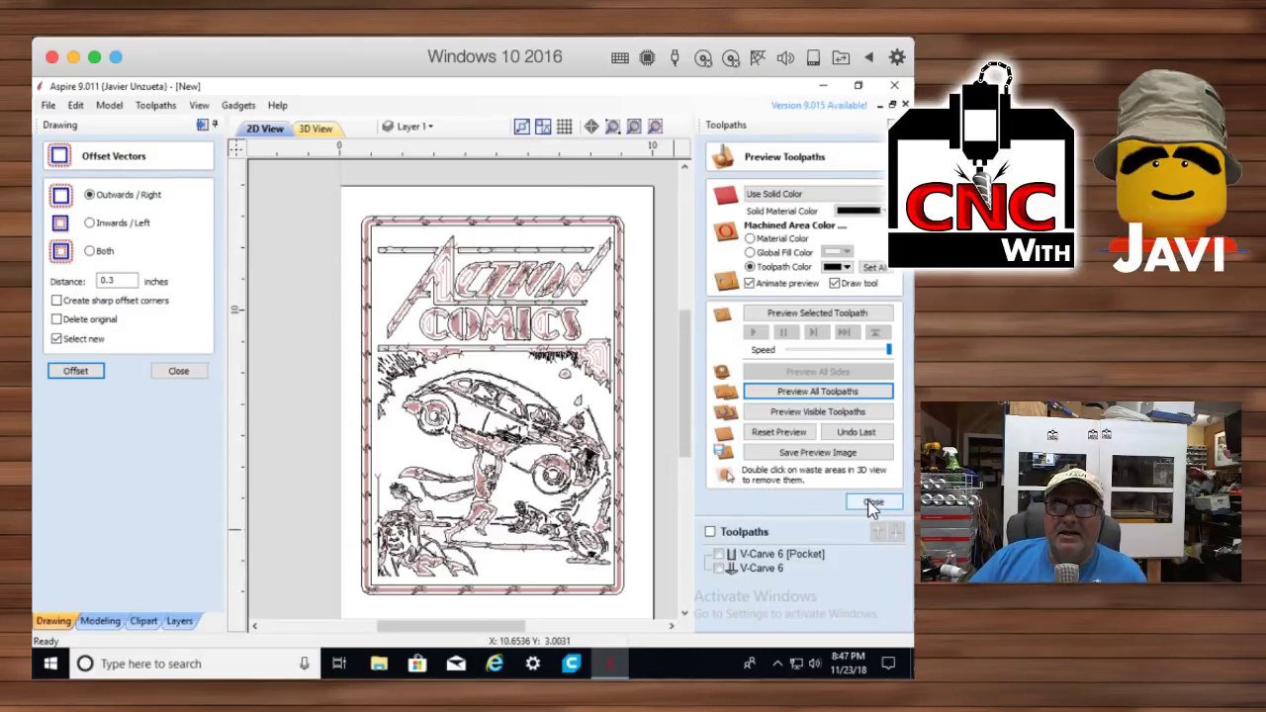
pyautogui.click(762, 431)
pyautogui.click(802, 390)
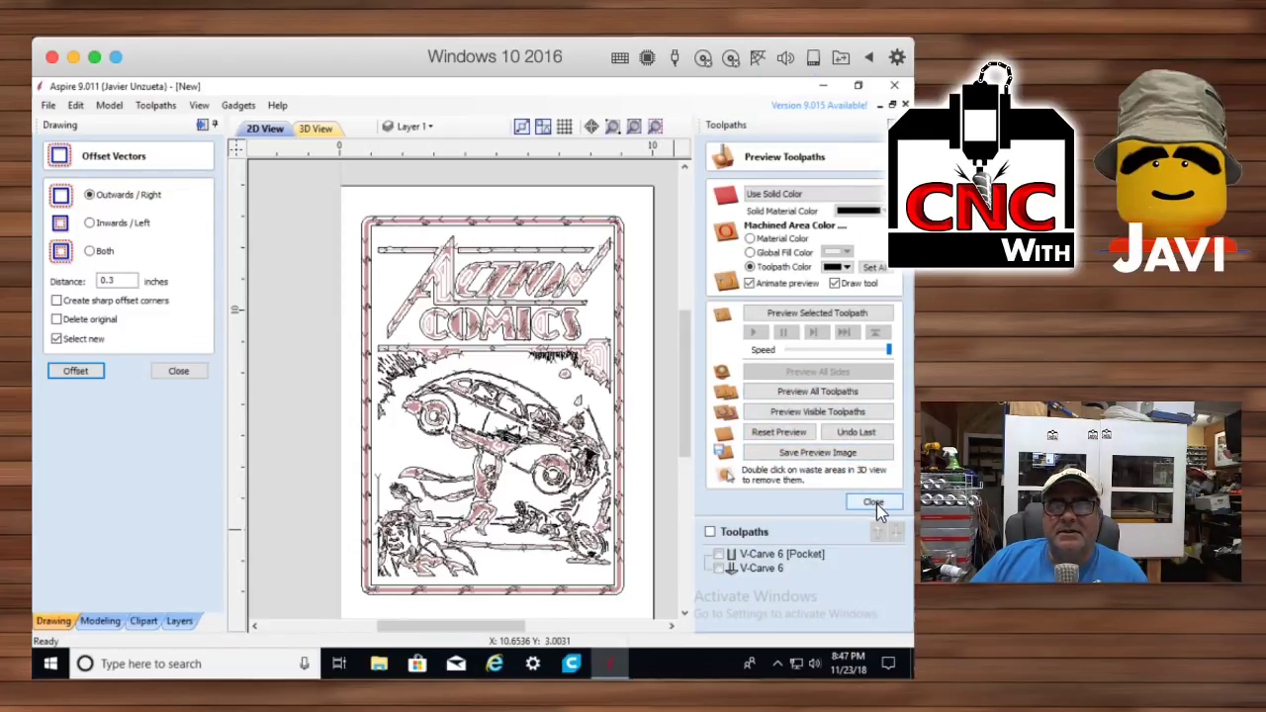
pyautogui.click(319, 129)
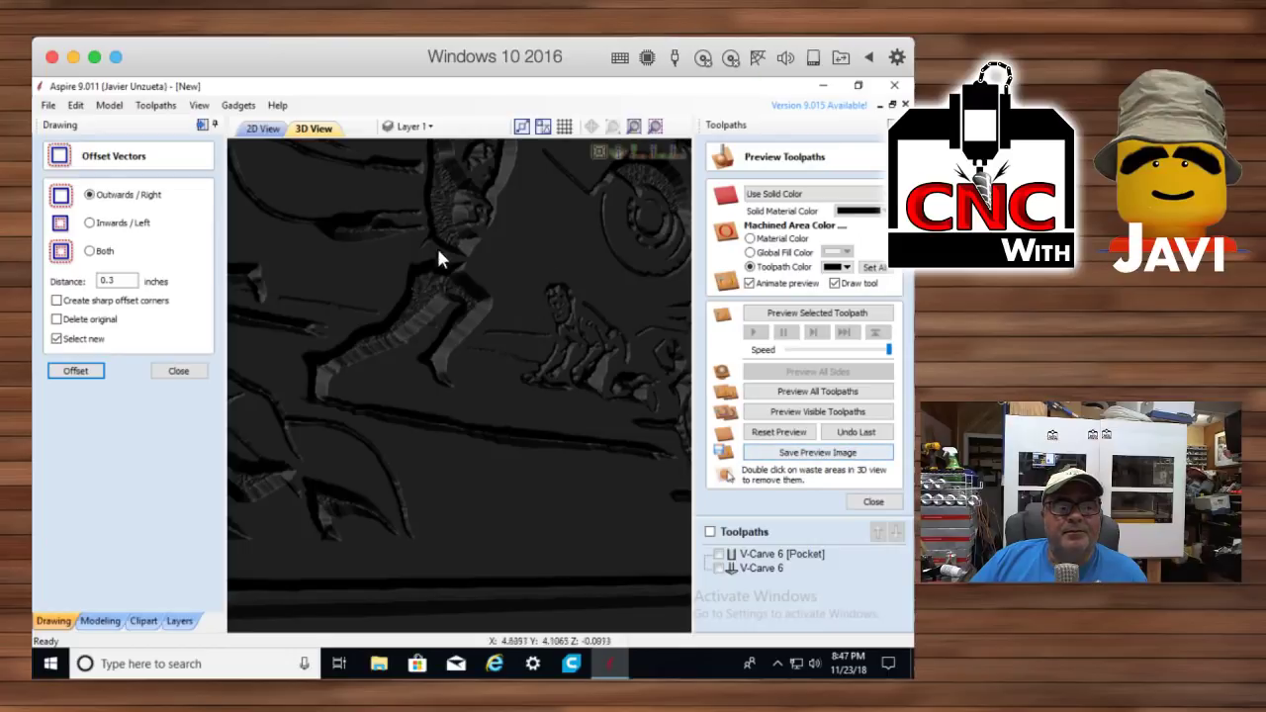
pyautogui.scroll(-10, 453, 326)
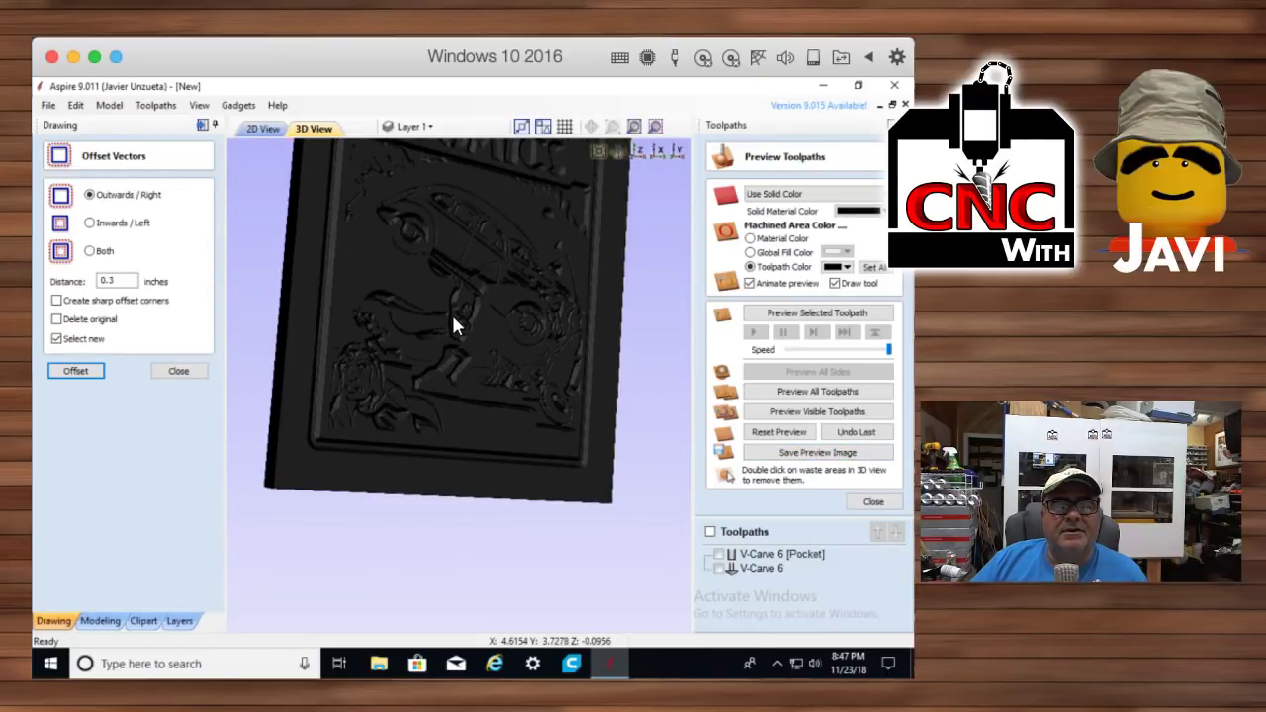
pyautogui.moveTo(455, 248); pyautogui.dragTo(530, 224)
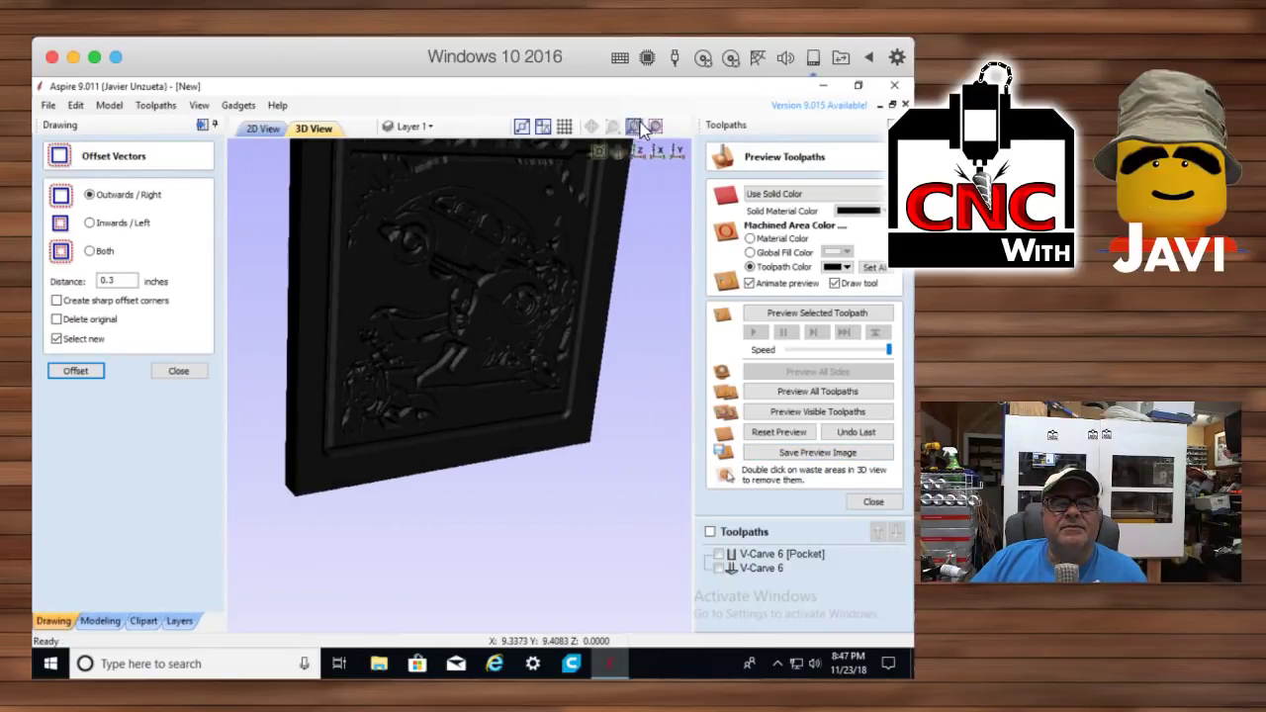
pyautogui.click(638, 151)
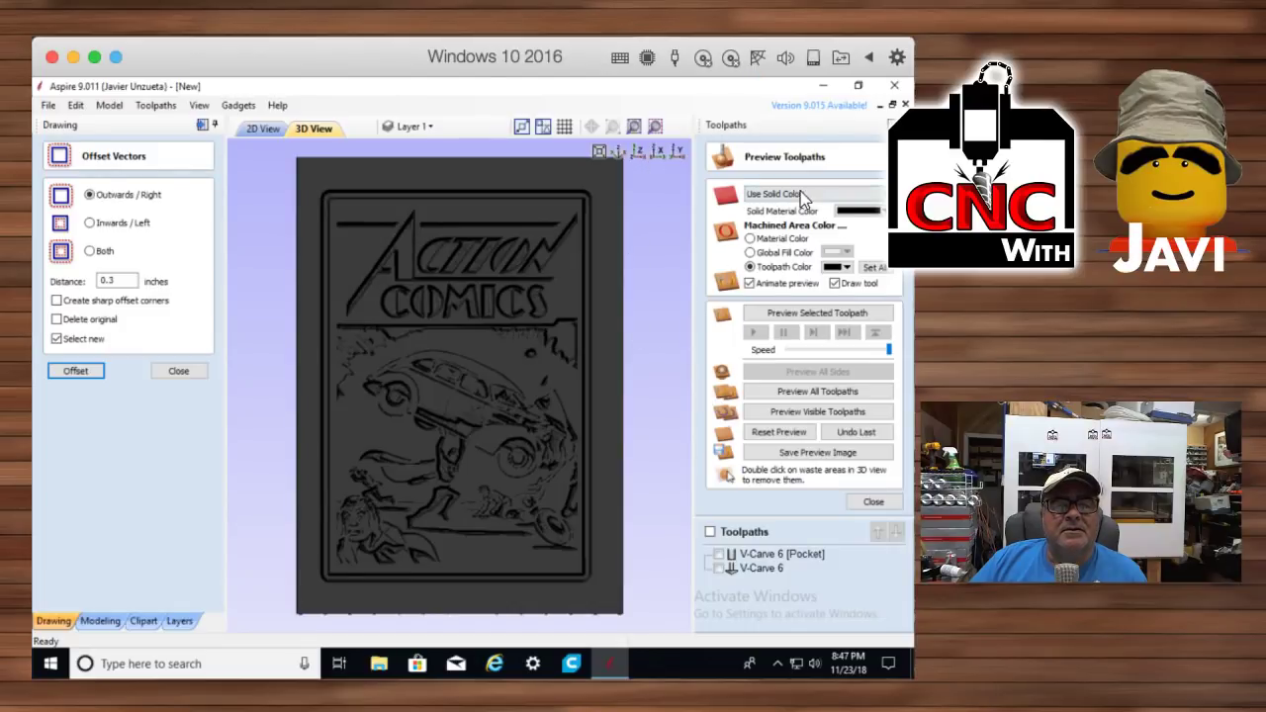
# Set the preview material to Beech Dark and apply black as the machined colour for all toolpaths
pyautogui.click(831, 194)
pyautogui.click(794, 227)
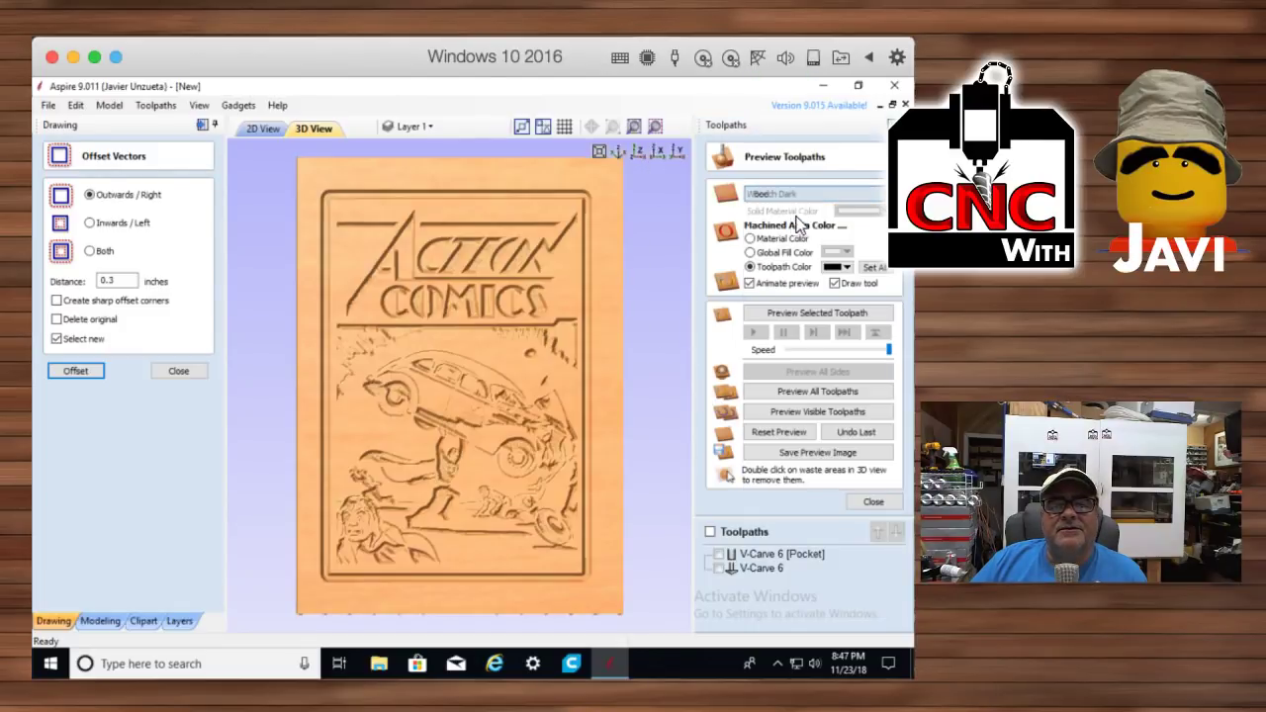
pyautogui.click(847, 269)
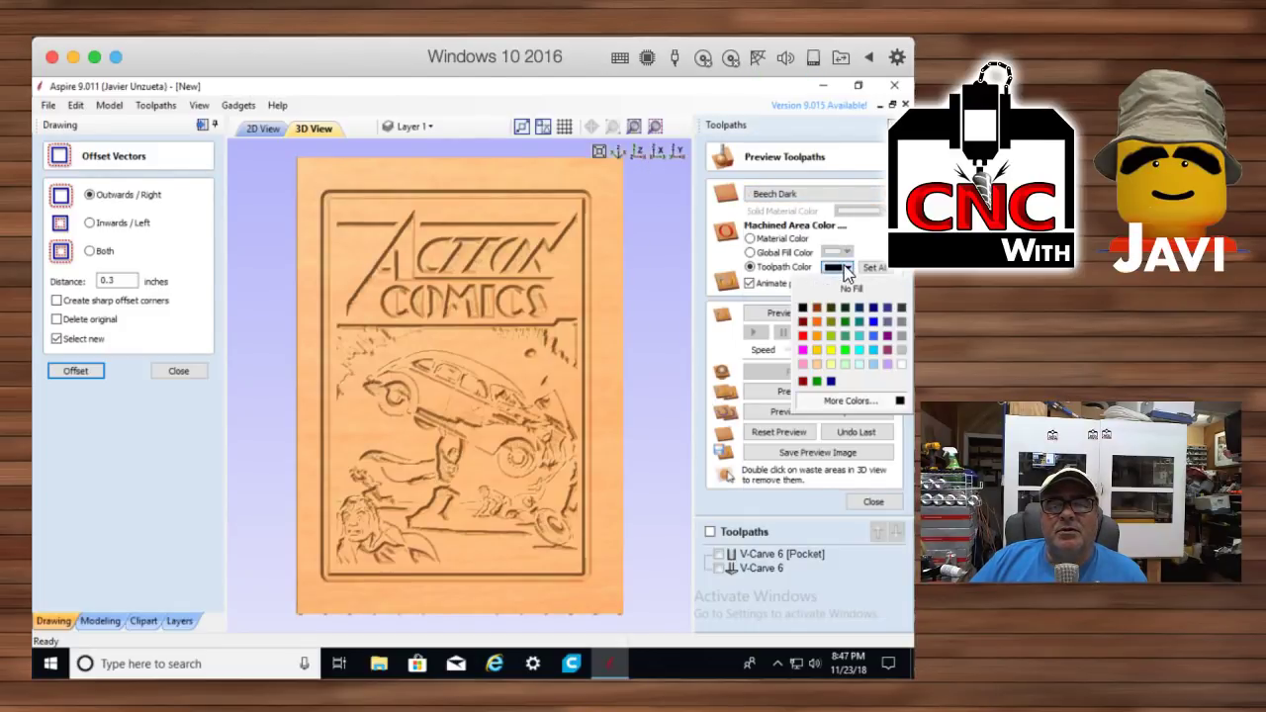
pyautogui.click(804, 308)
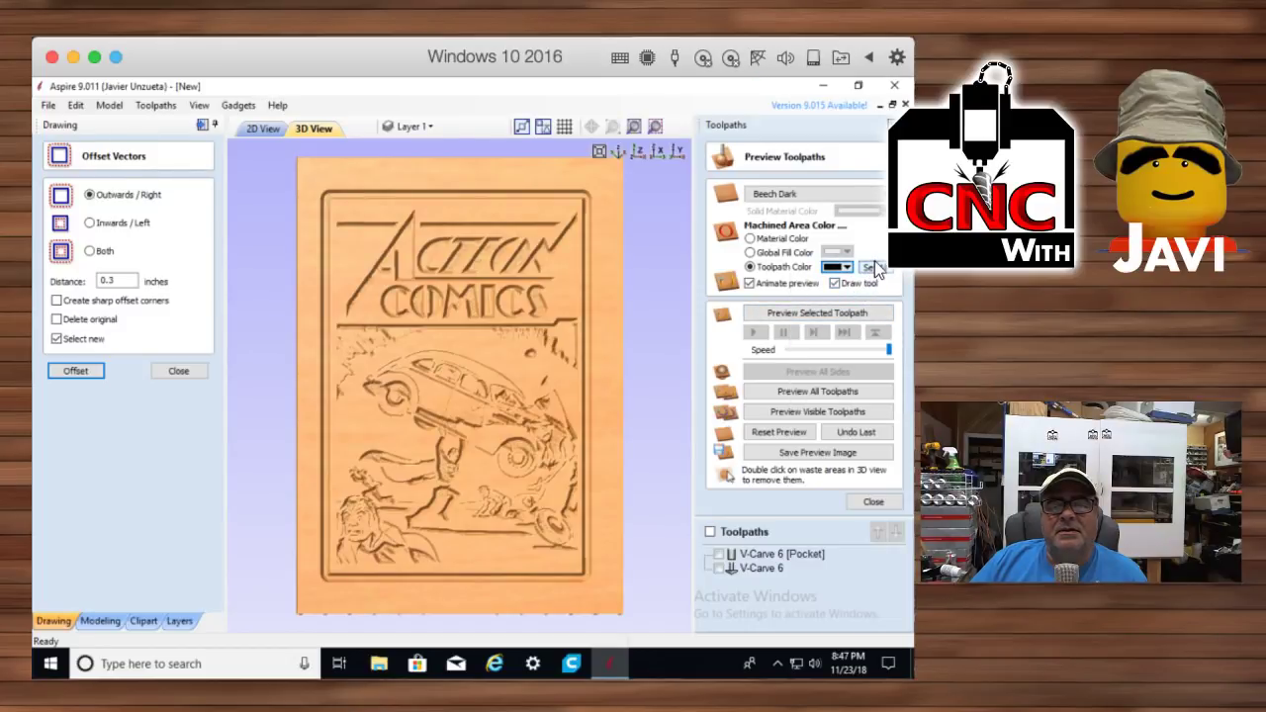
pyautogui.click(875, 262)
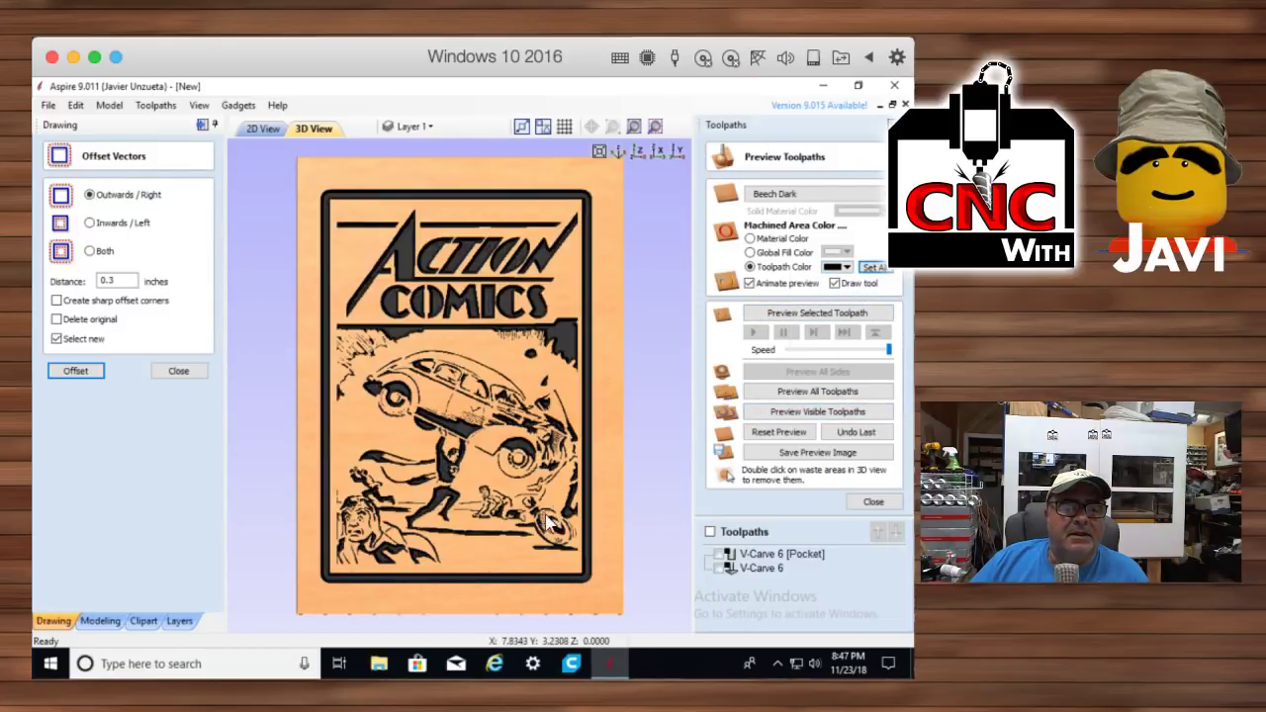
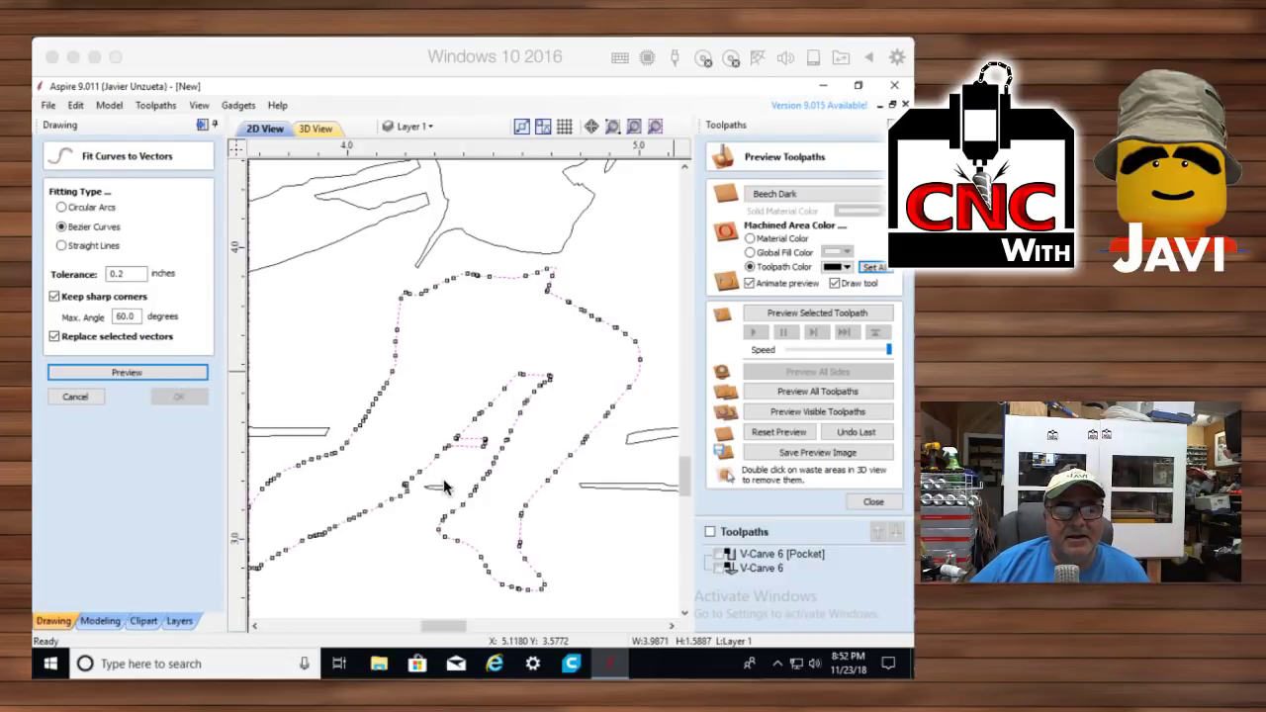
# Try fitting Bezier curves with a 0.2 inch tolerance to the running figure's leg outline, and undo the preview
pyautogui.click(545, 469)
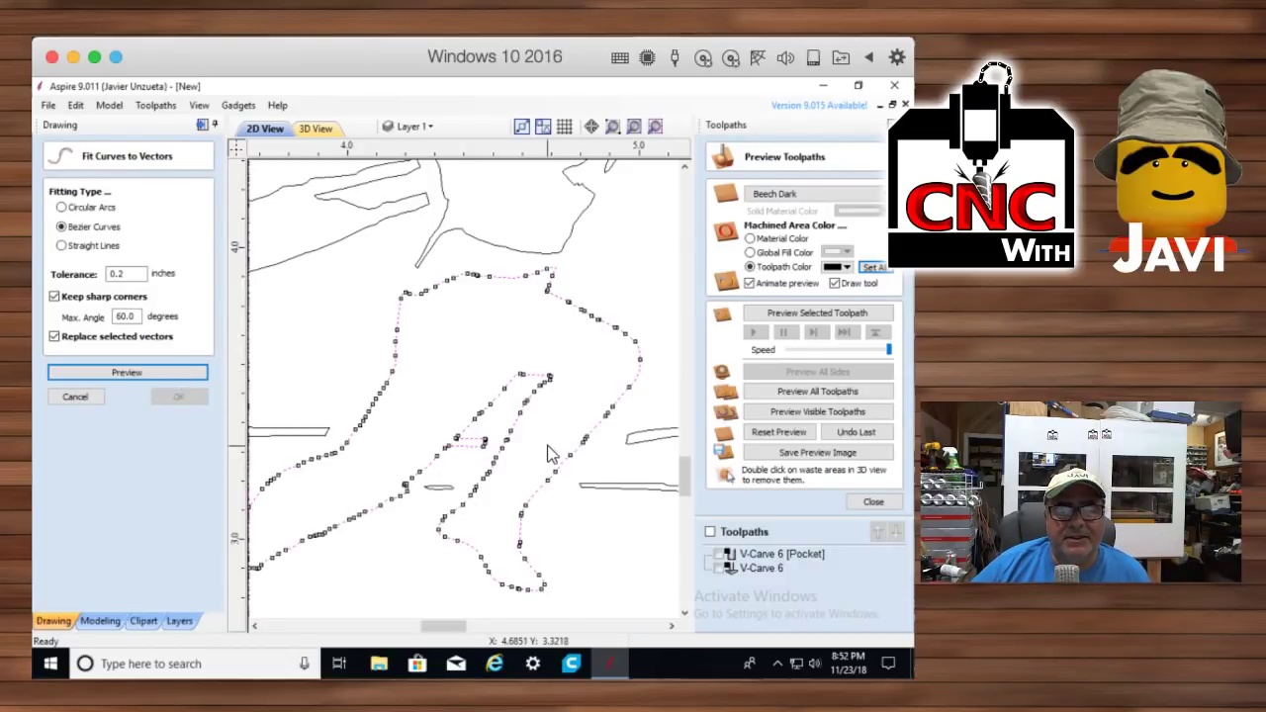
pyautogui.click(547, 386)
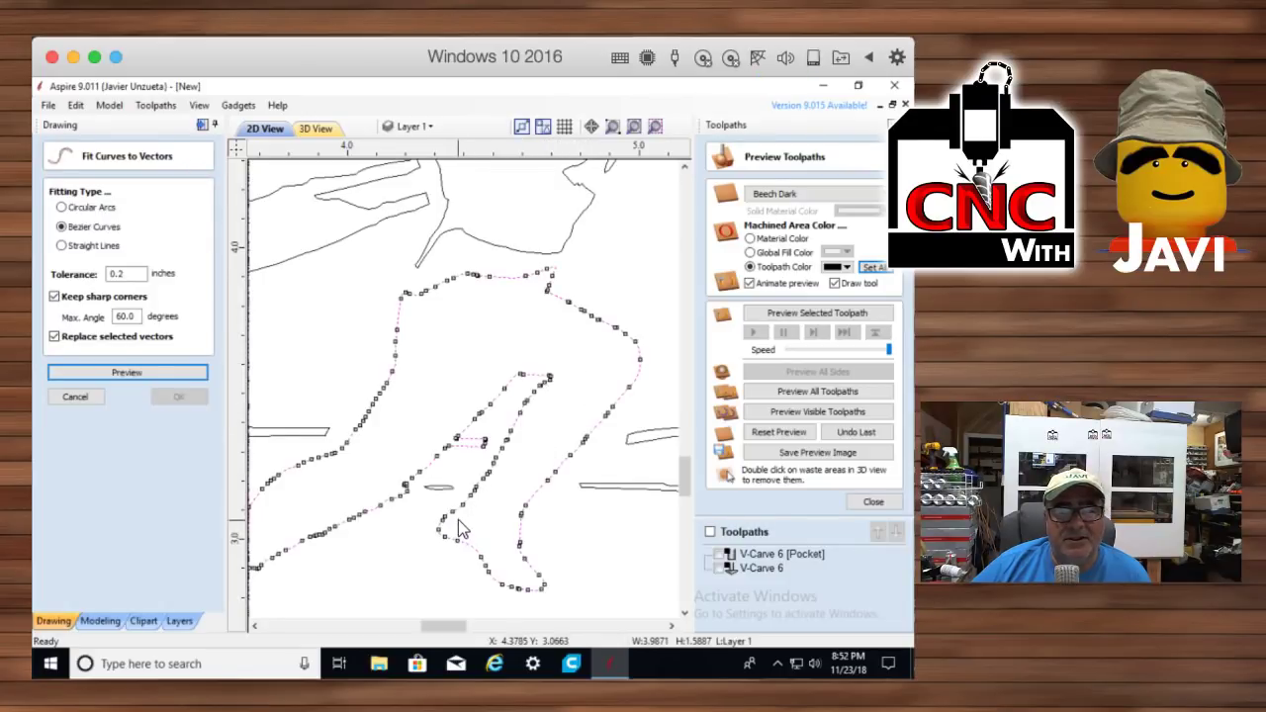
pyautogui.click(113, 373)
pyautogui.click(84, 396)
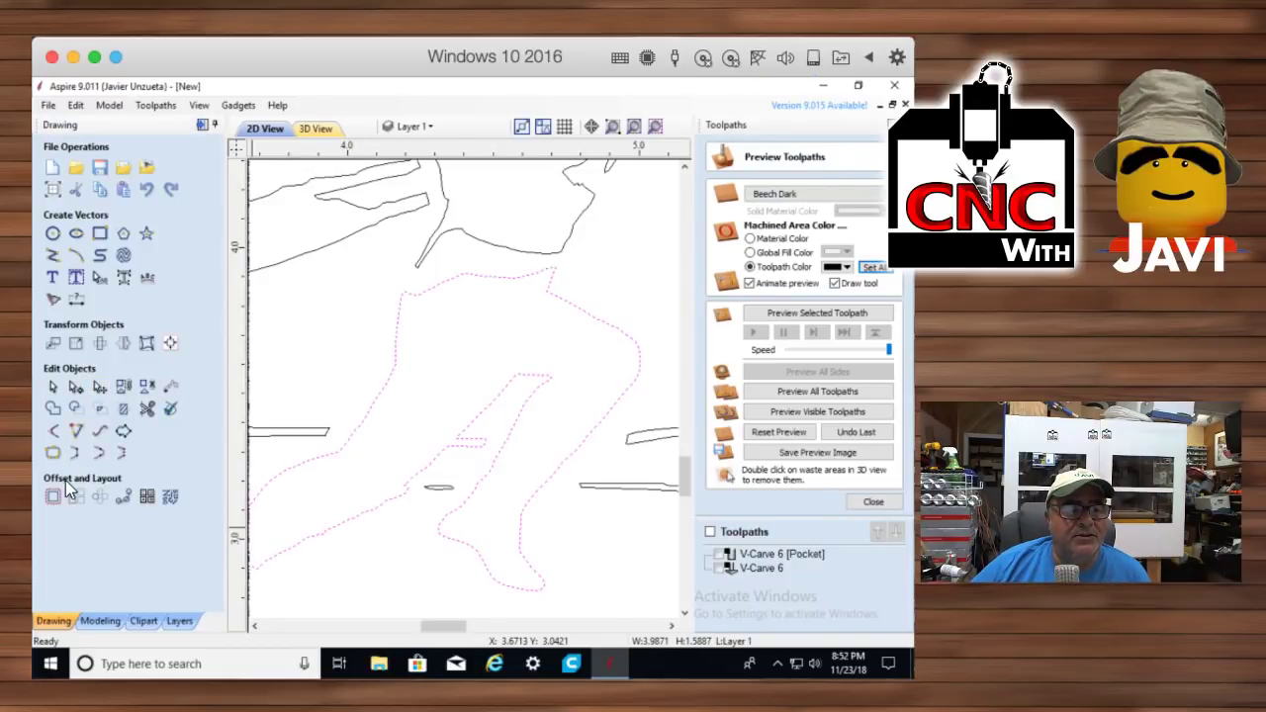
pyautogui.click(100, 432)
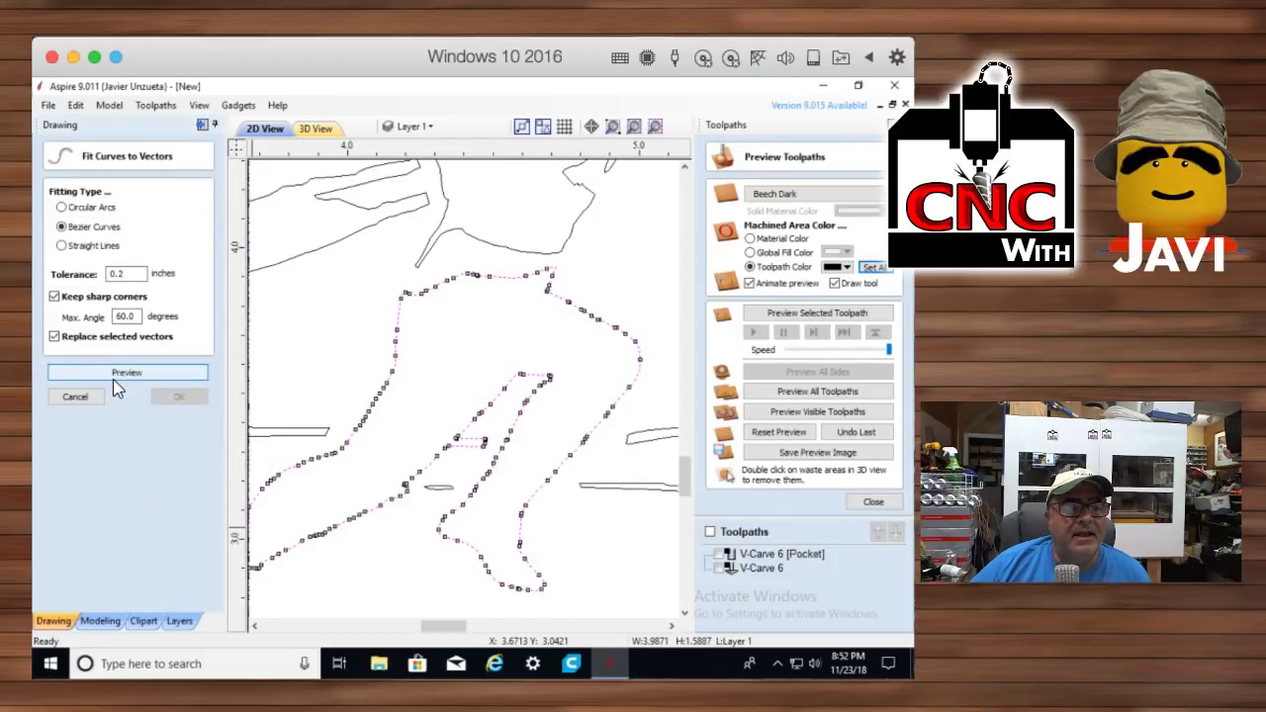
pyautogui.click(112, 375)
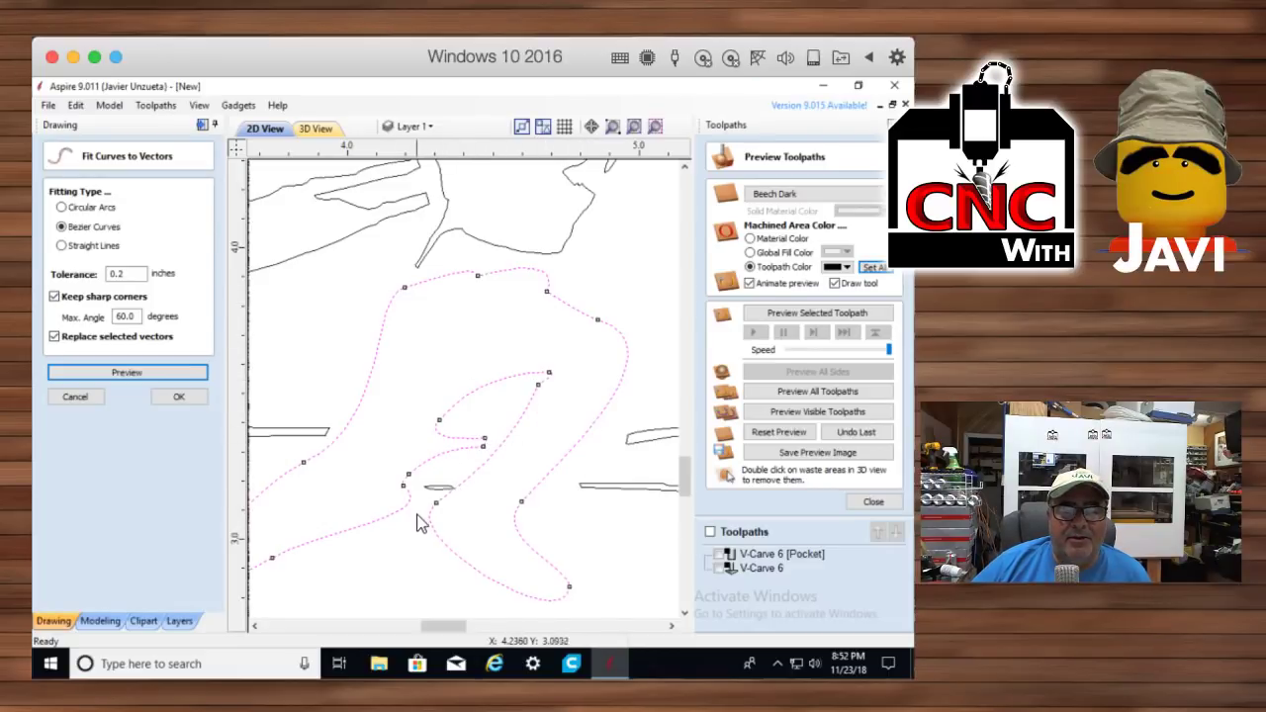
pyautogui.scroll(-3, 417, 554)
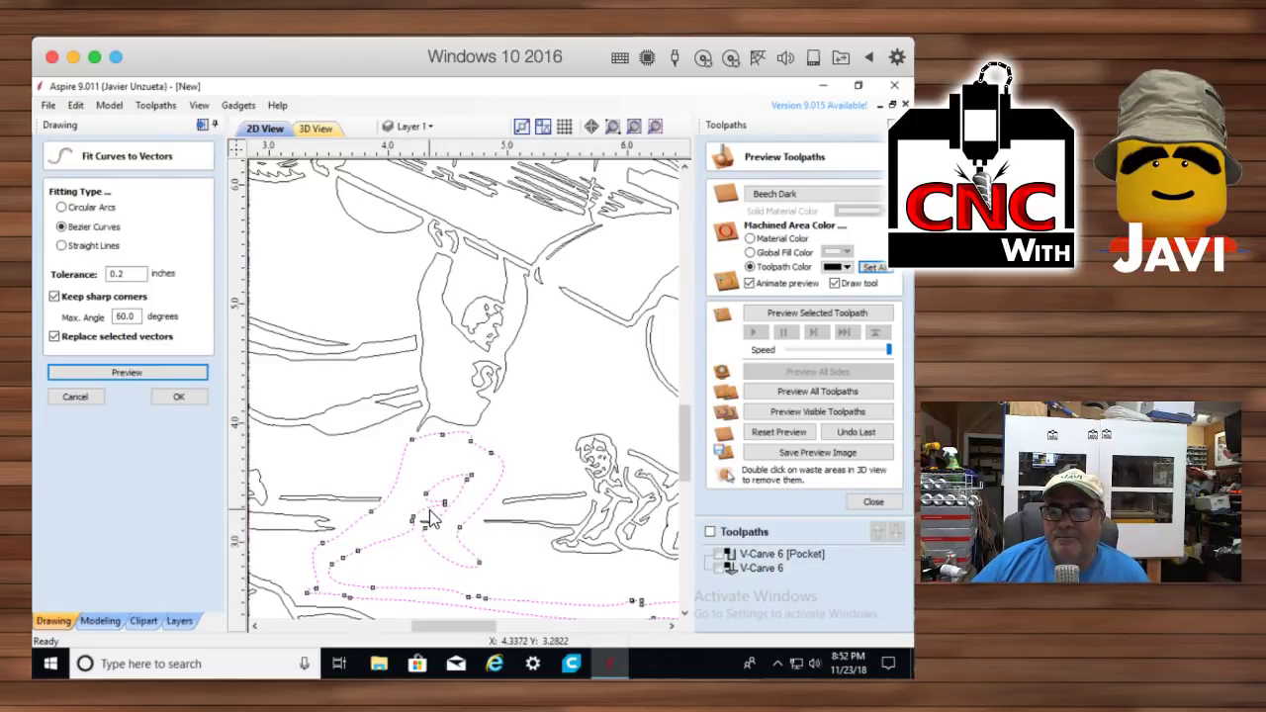
pyautogui.scroll(1, 242, 423)
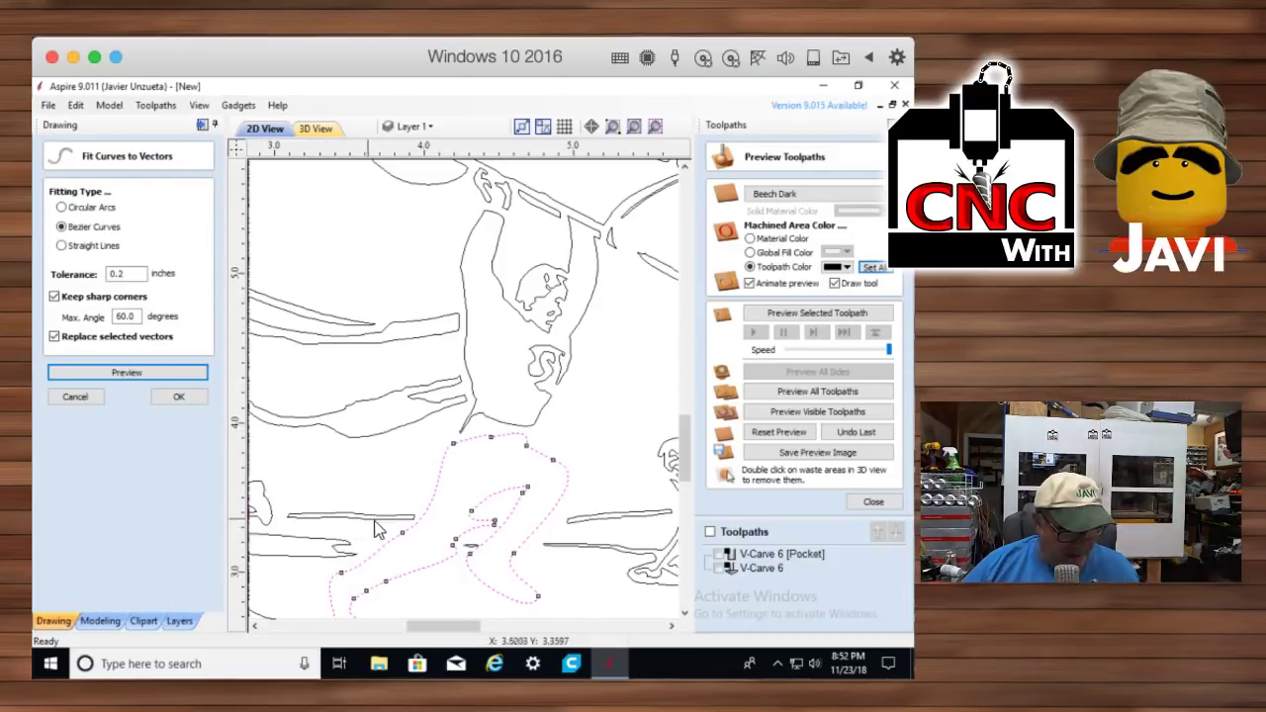
pyautogui.hotkey('ctrl', 'z')
pyautogui.click(456, 504)
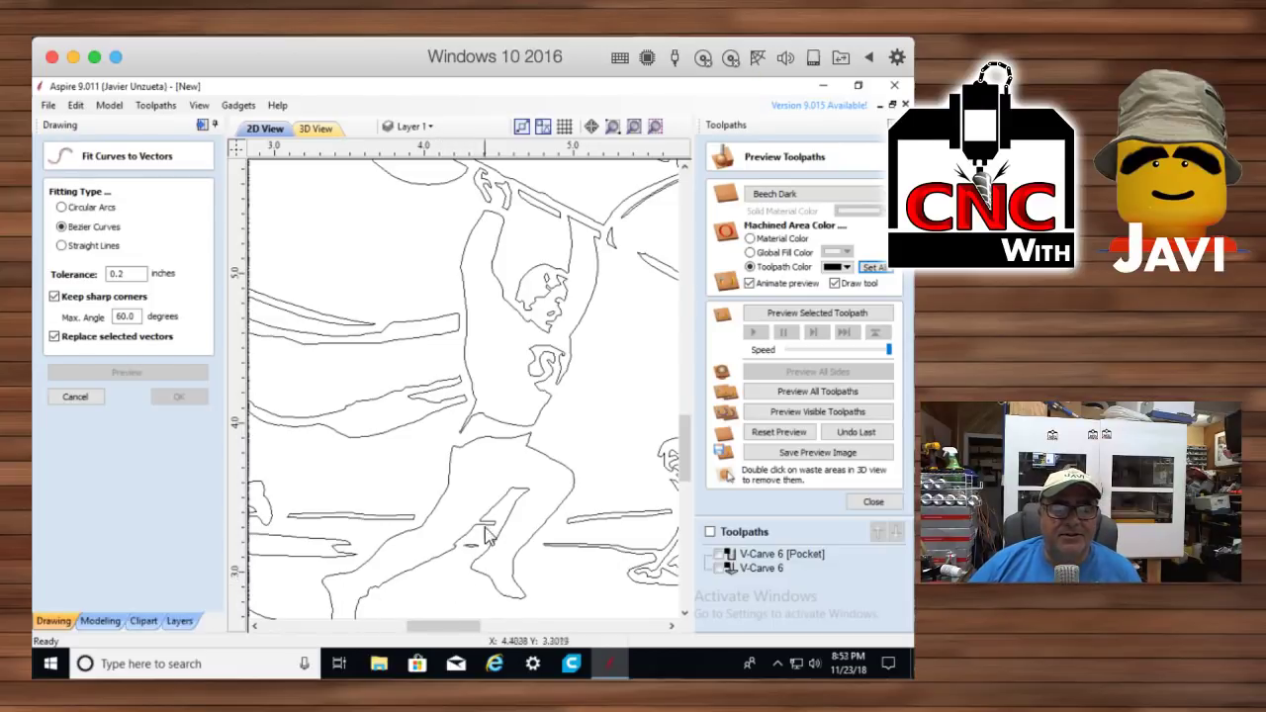
# Examine the original nodes along the running figure's leg outline and leave curve fitting without applying it
pyautogui.scroll(5, 484, 534)
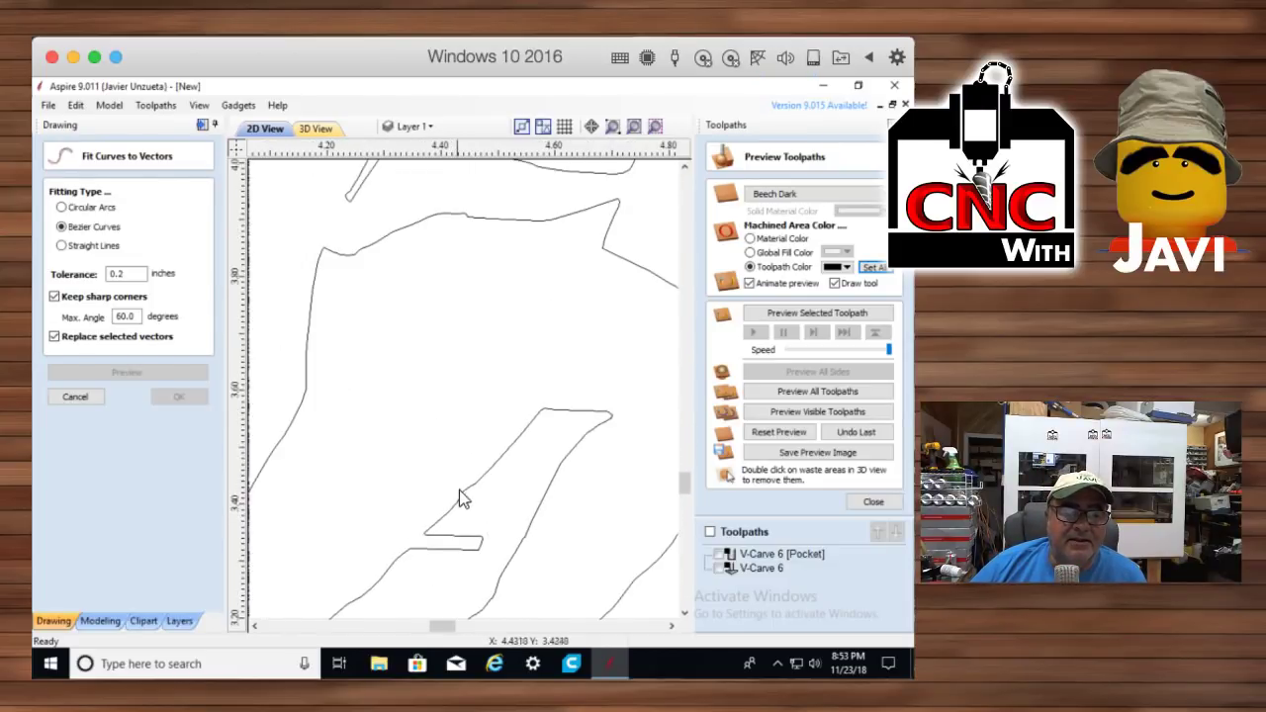
pyautogui.click(460, 495)
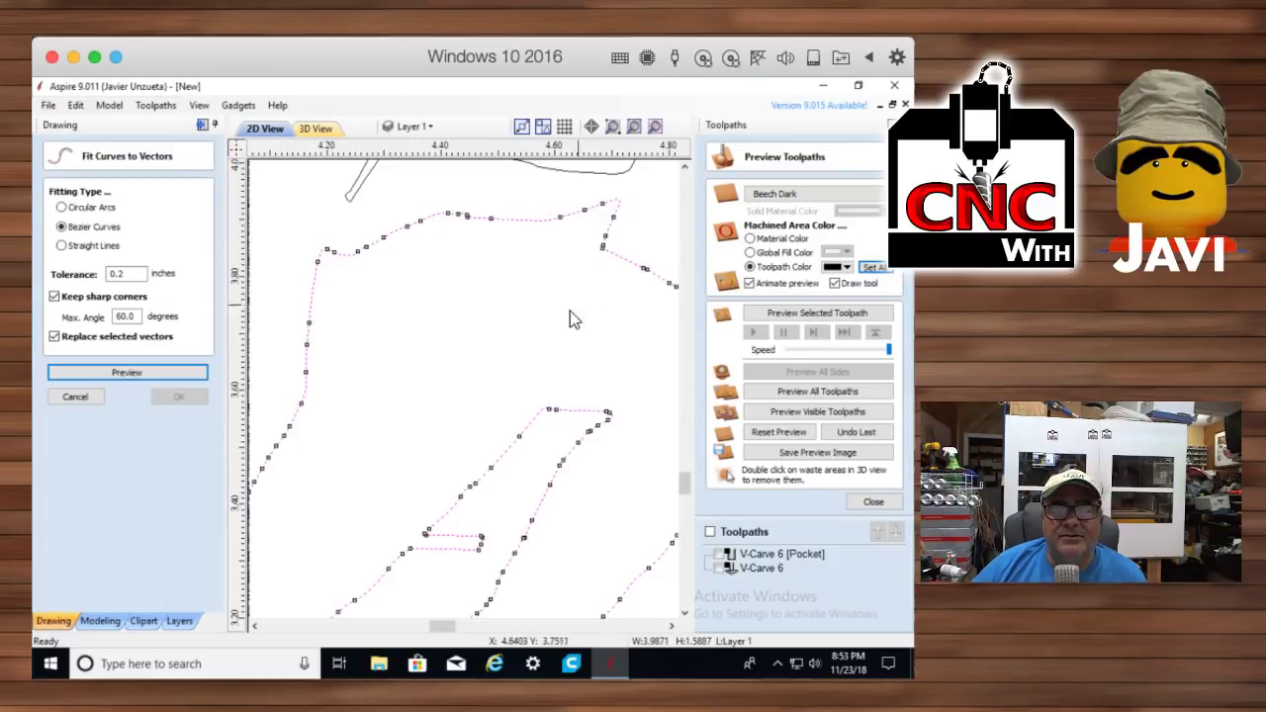
pyautogui.click(75, 397)
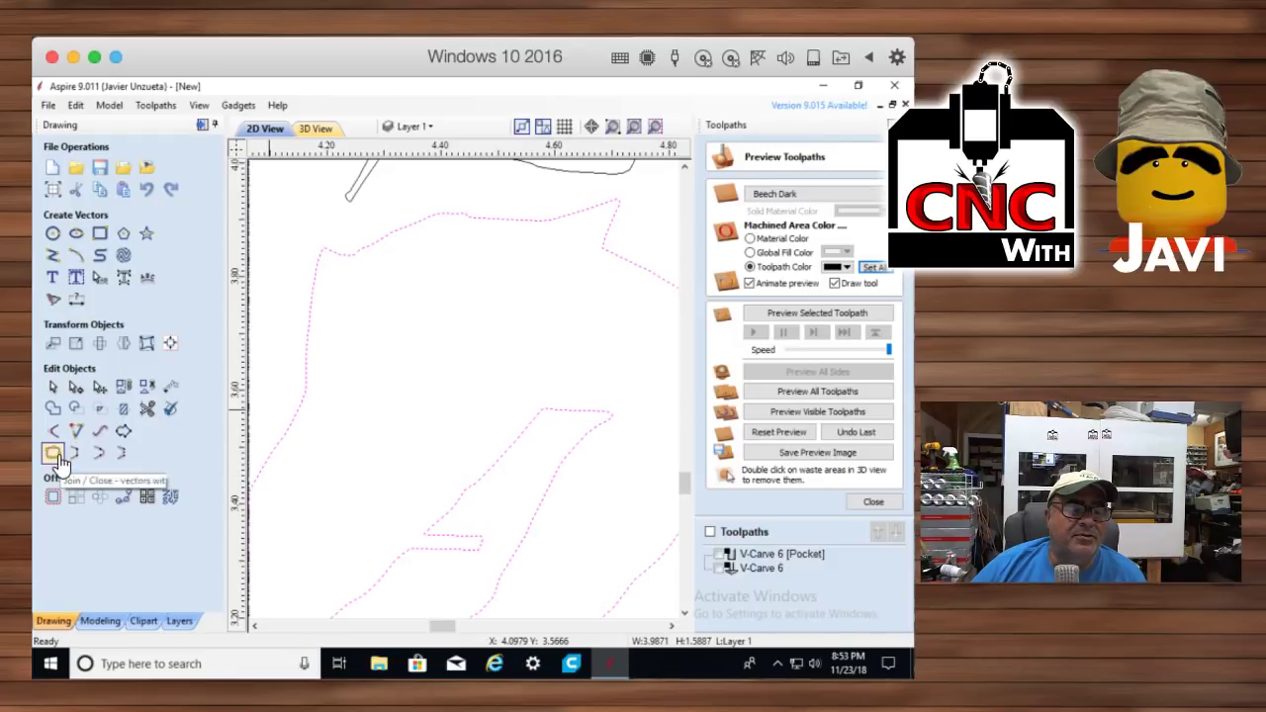
# Review the Trace Bitmap corner fit, noise filter and fading settings, deselect the leg outline, and leave without tracing
pyautogui.click(55, 300)
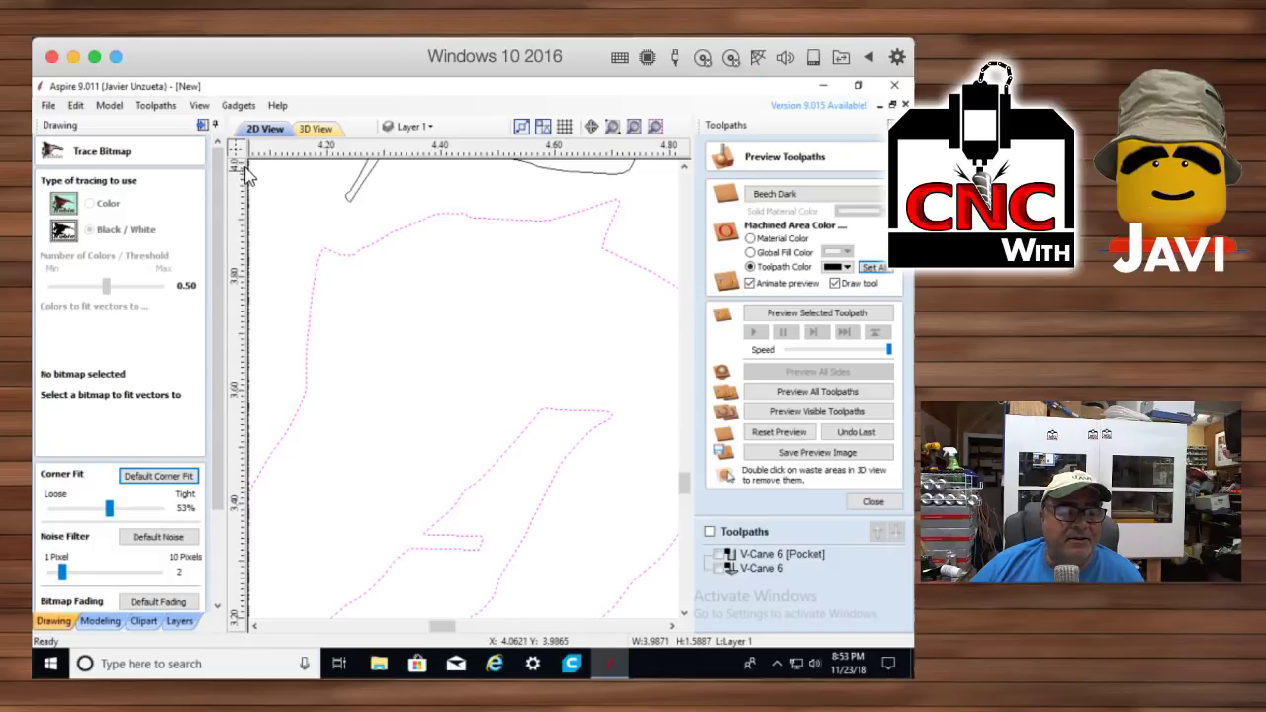
pyautogui.click(383, 368)
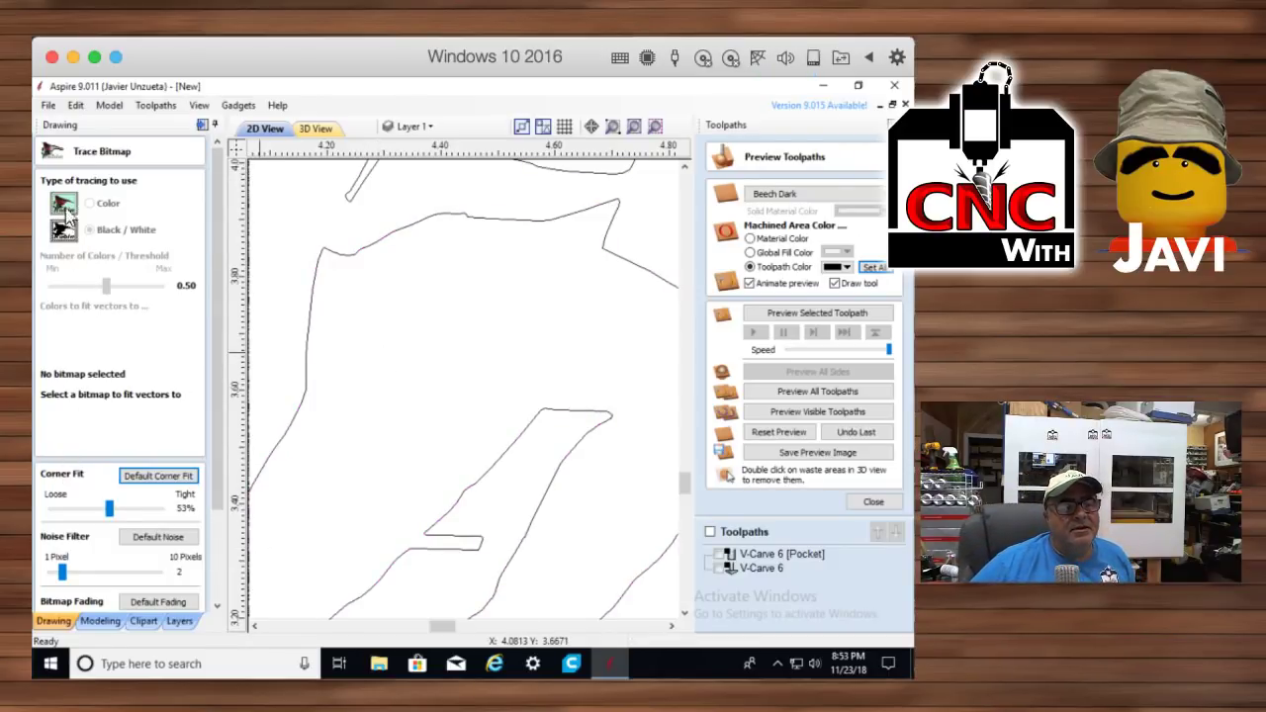
pyautogui.scroll(-8, 385, 452)
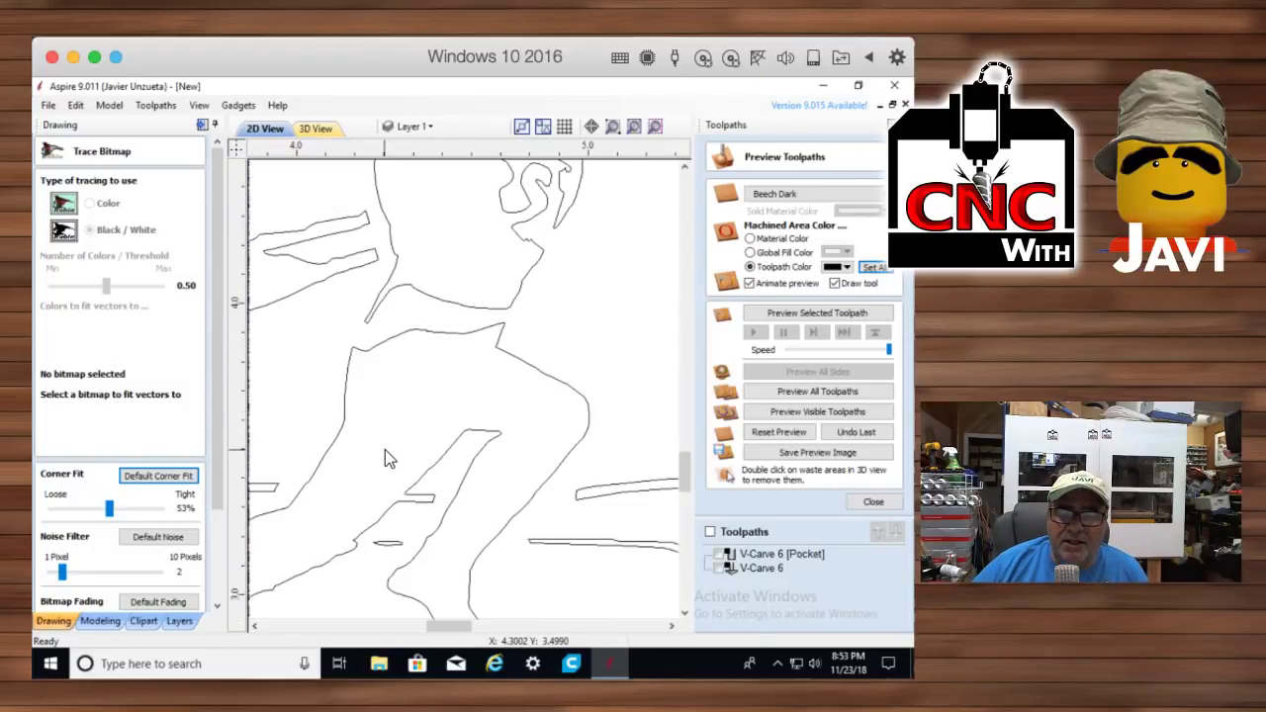
pyautogui.scroll(-3, 397, 452)
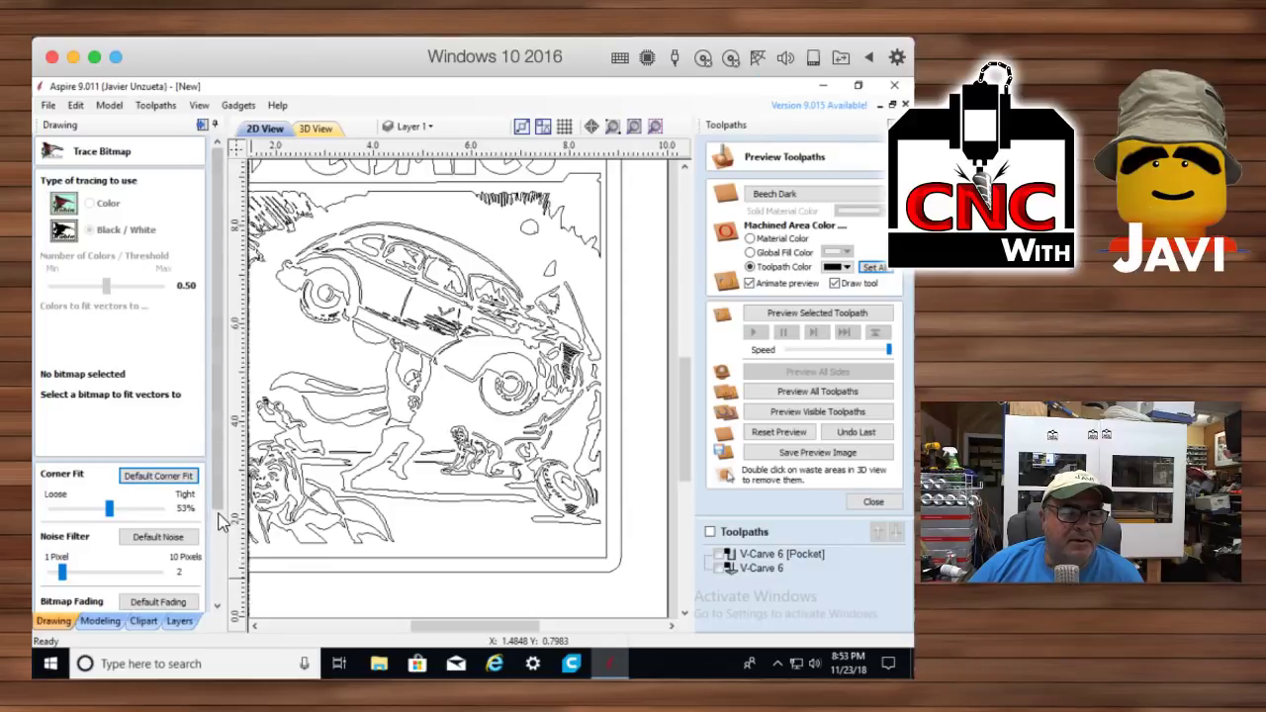
pyautogui.scroll(-3, 204, 590)
pyautogui.click(66, 602)
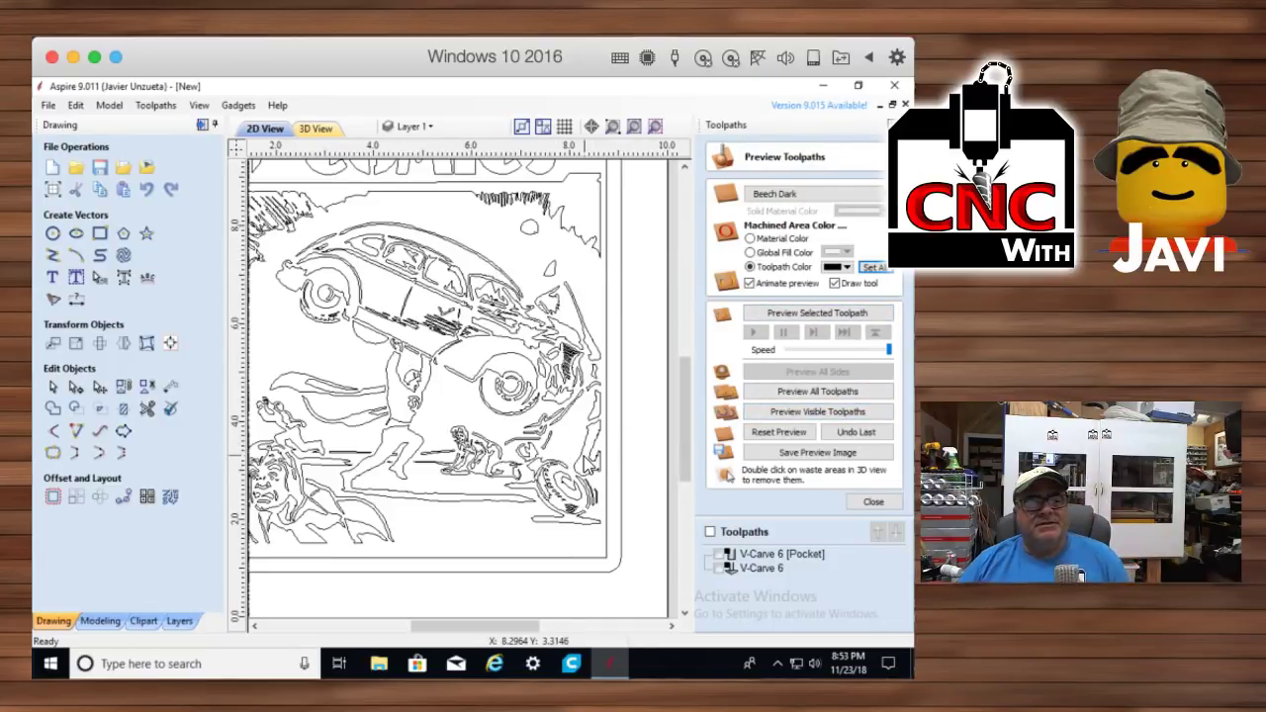
# Select the lower cape outline beside the running figure and examine its nodes in node editing mode
pyautogui.scroll(3, 359, 485)
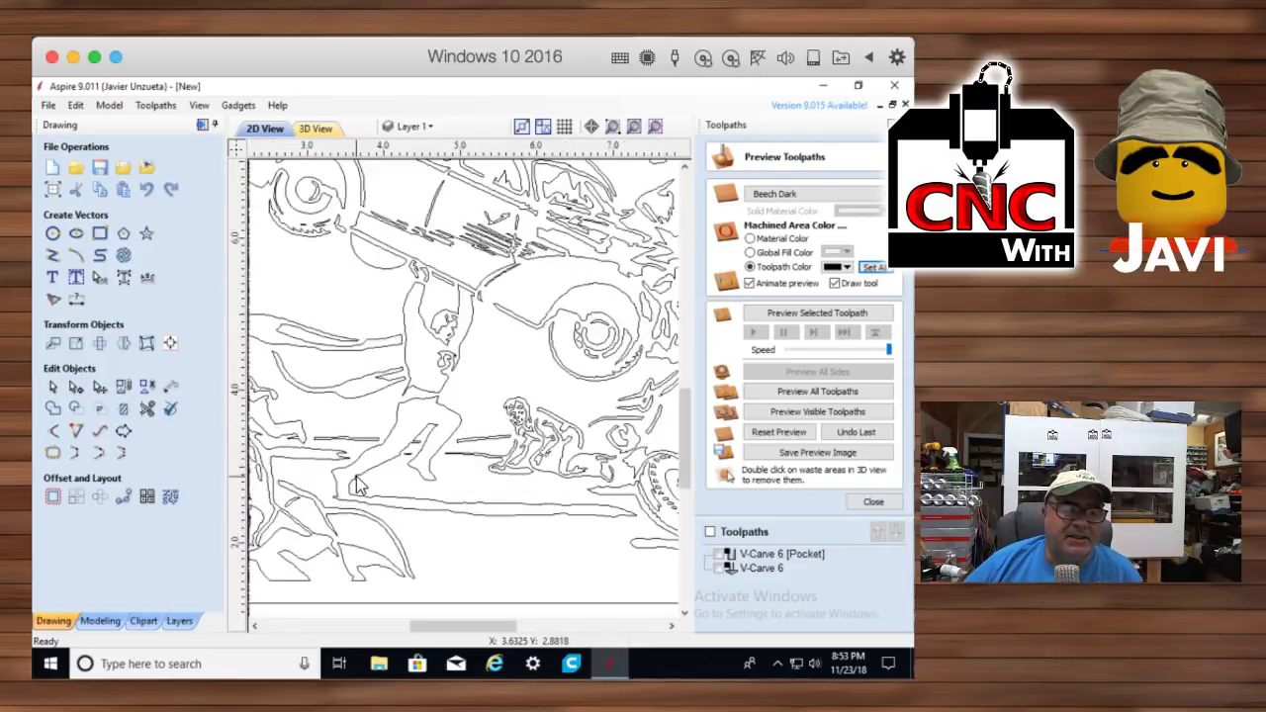
pyautogui.click(368, 318)
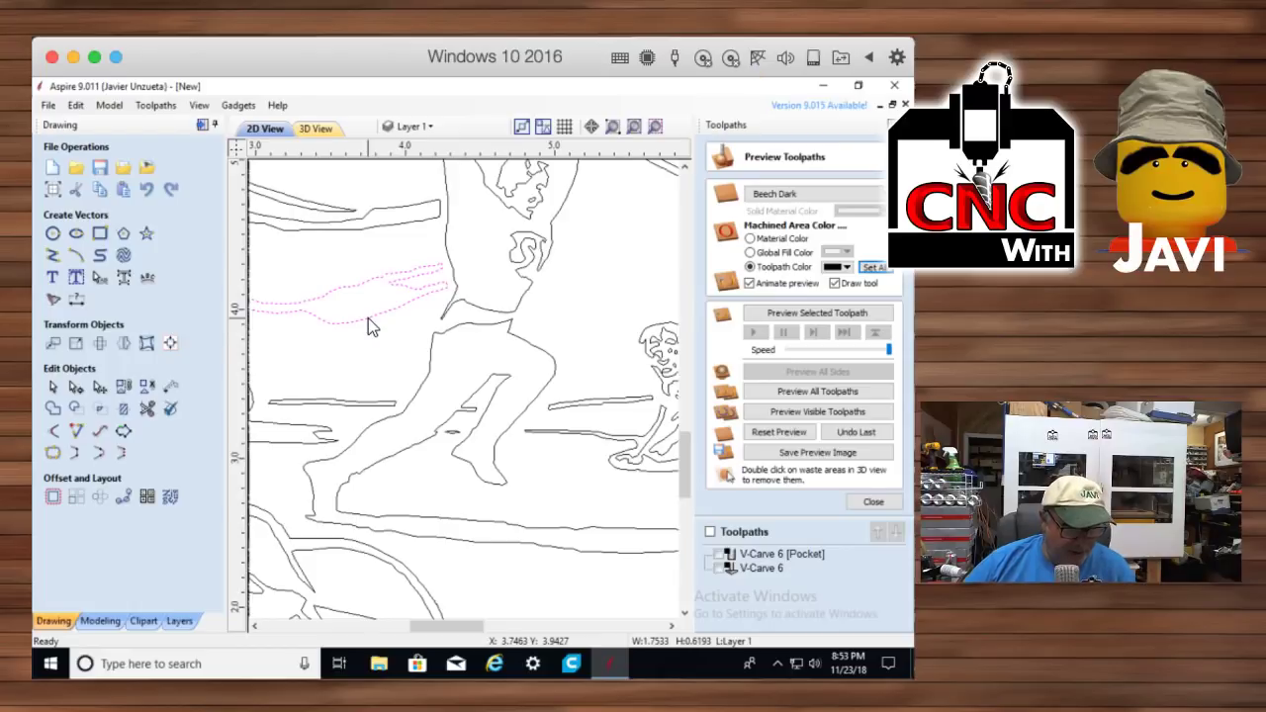
pyautogui.press('n')
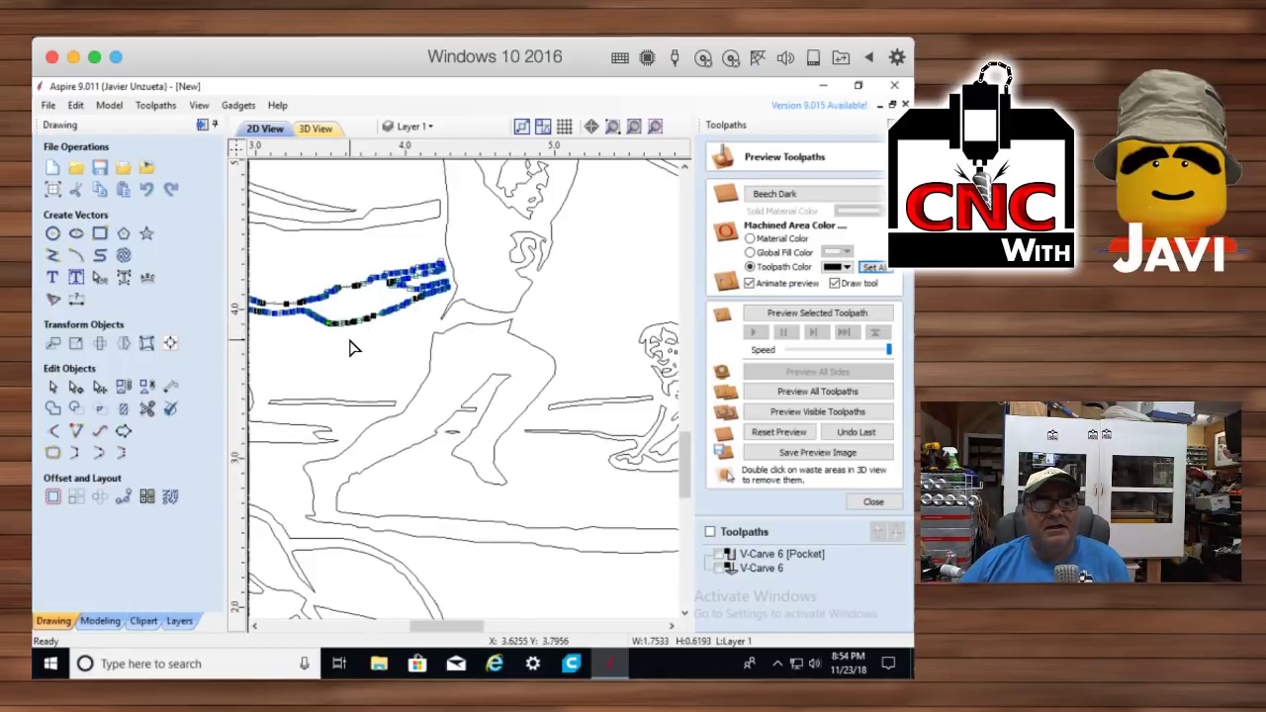
pyautogui.scroll(5, 354, 336)
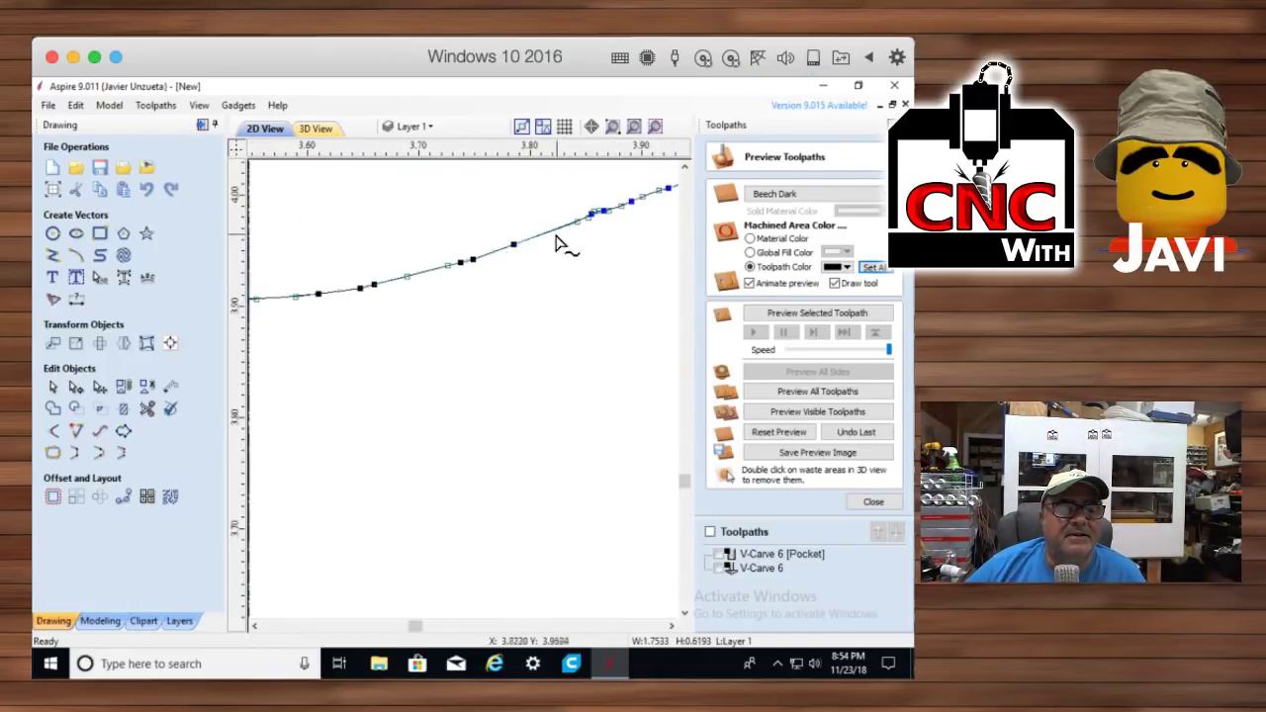
pyautogui.scroll(-3, 545, 311)
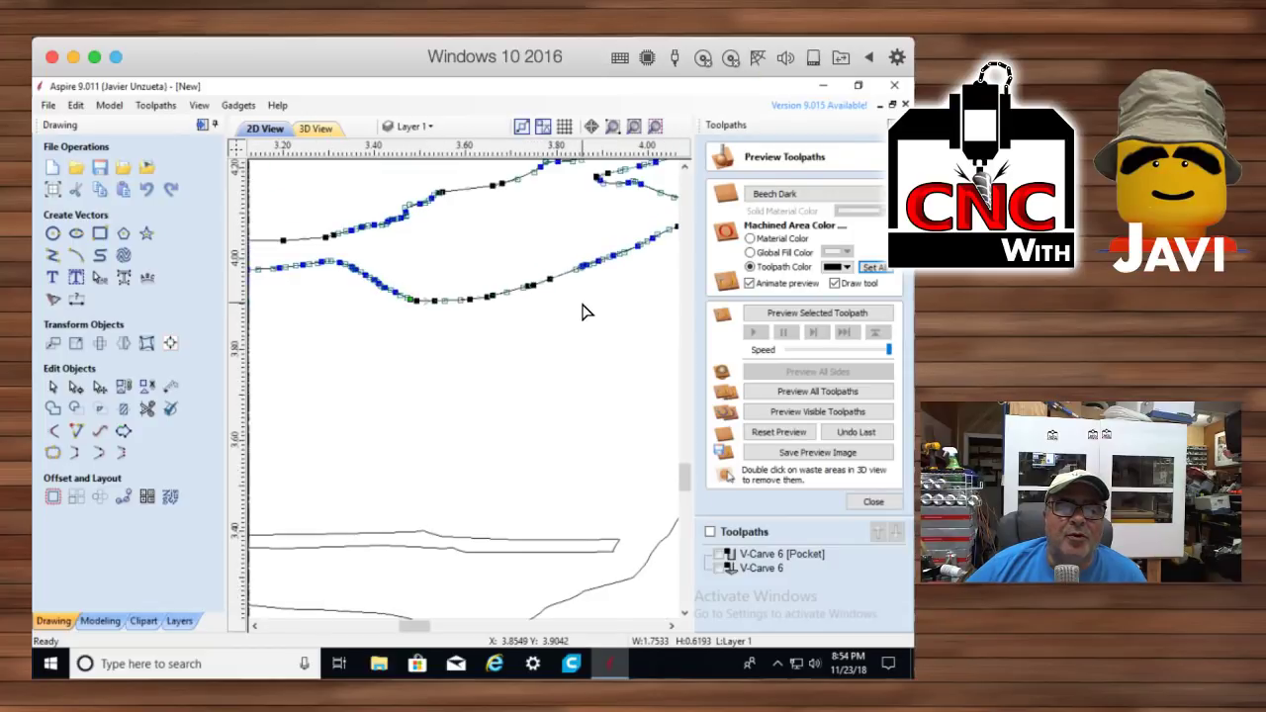
pyautogui.scroll(-1, 584, 310)
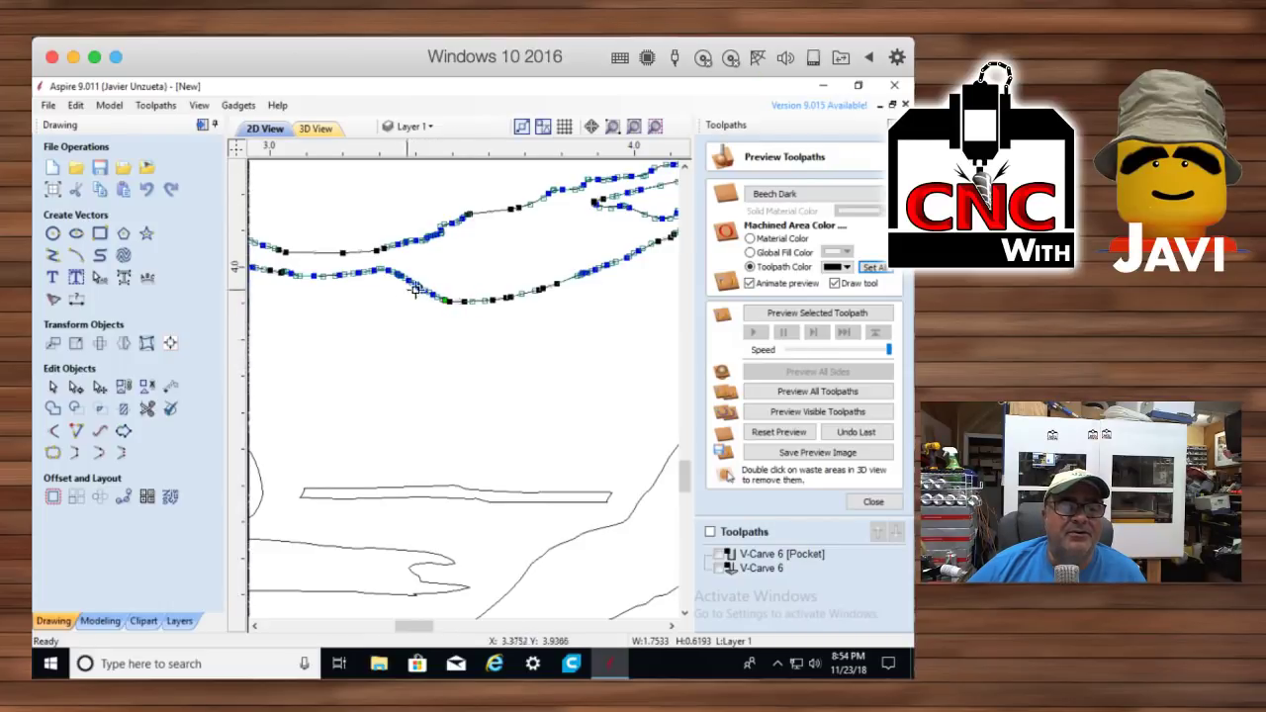
pyautogui.scroll(-4, 398, 426)
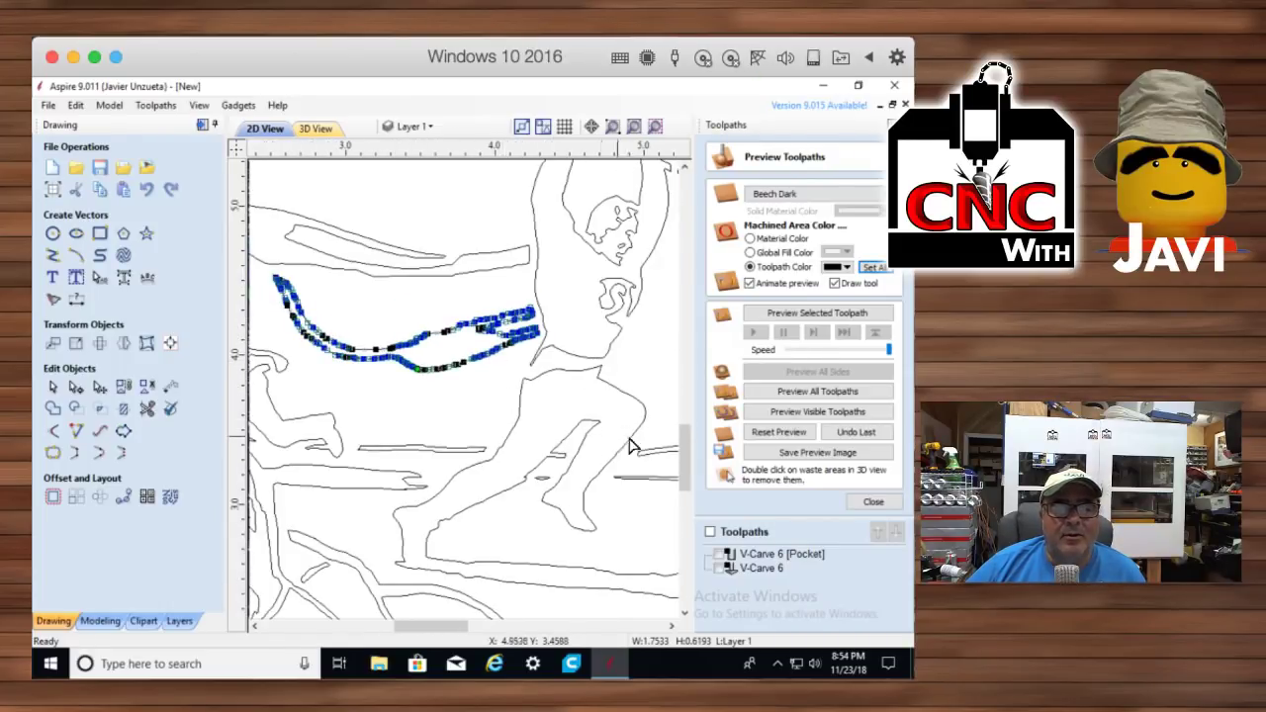
# Display all toolpaths over the carved 3D preview and examine them around the car and the title
pyautogui.click(316, 129)
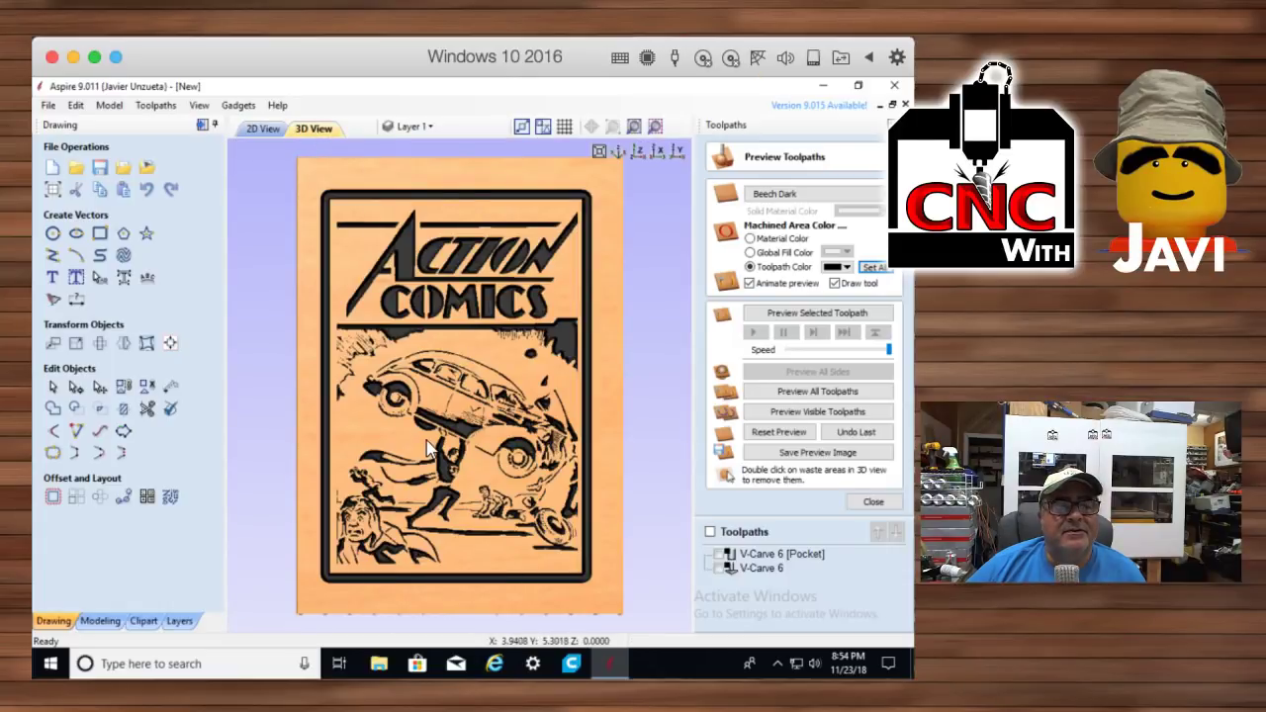
pyautogui.click(710, 533)
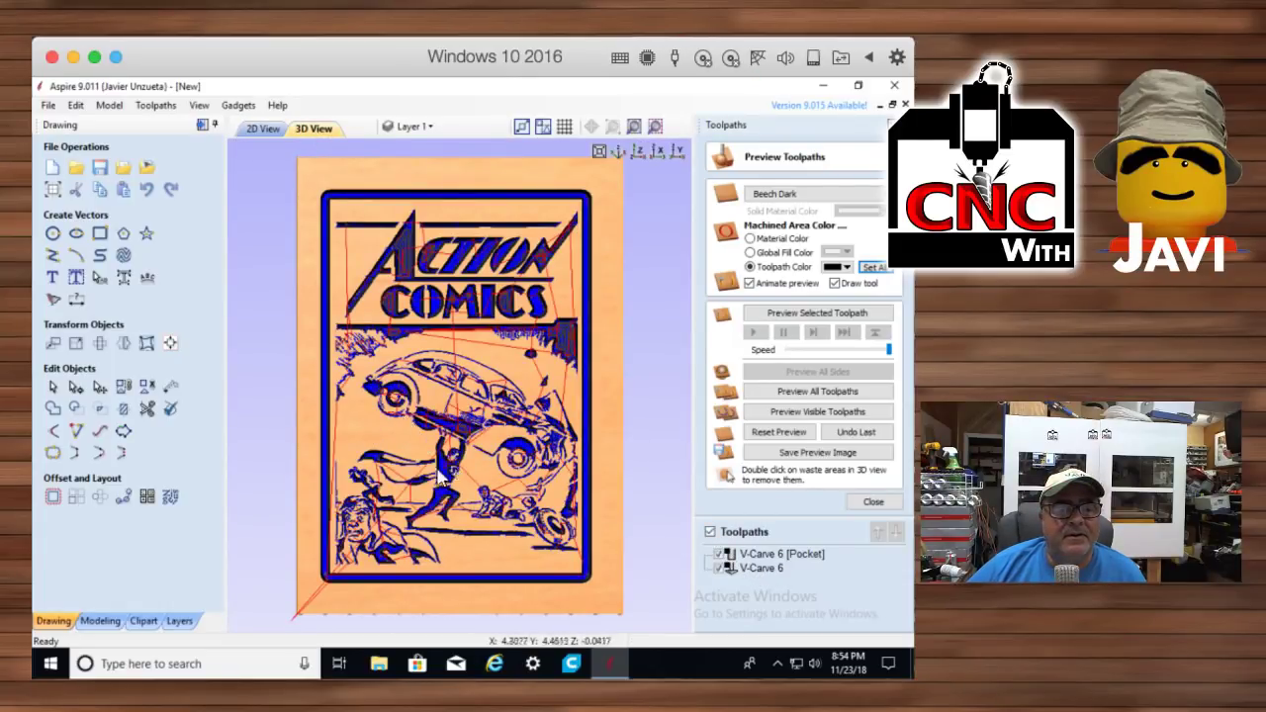
pyautogui.scroll(4, 396, 475)
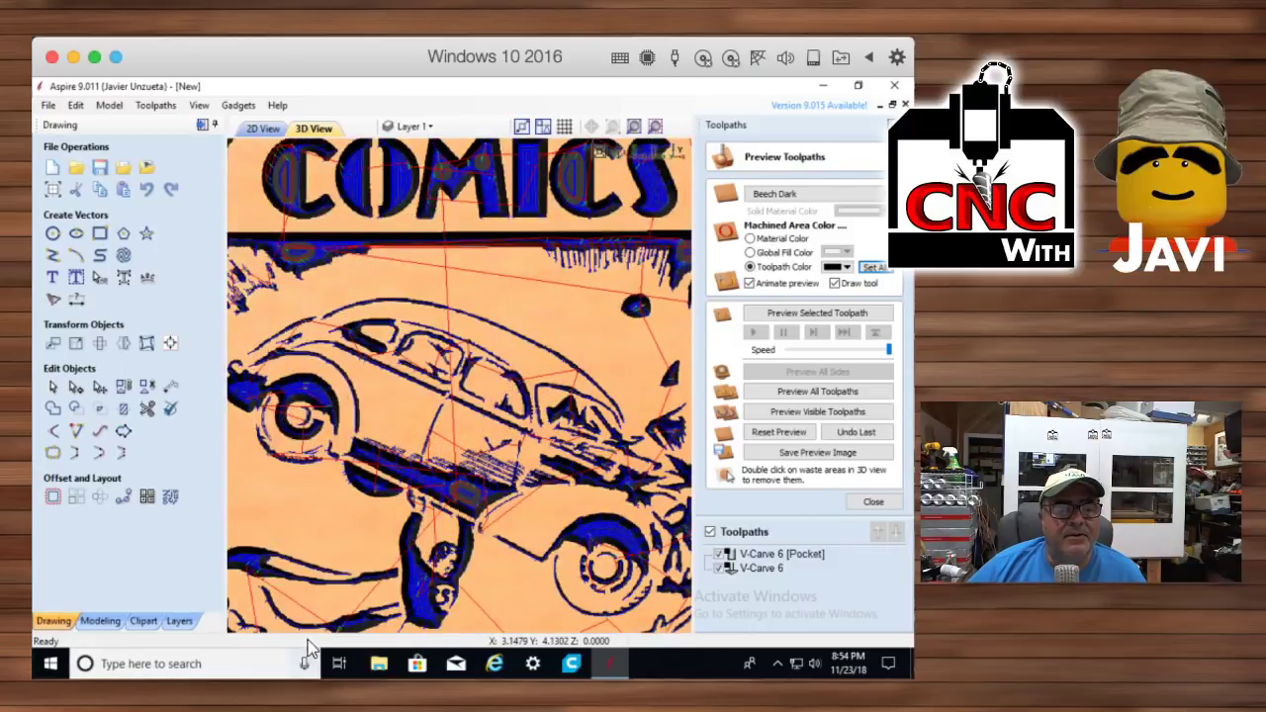
pyautogui.moveTo(316, 595)
pyautogui.mouseDown()
pyautogui.moveTo(411, 509)
pyautogui.moveTo(401, 568)
pyautogui.moveTo(343, 606)
pyautogui.moveTo(339, 597)
pyautogui.mouseUp()
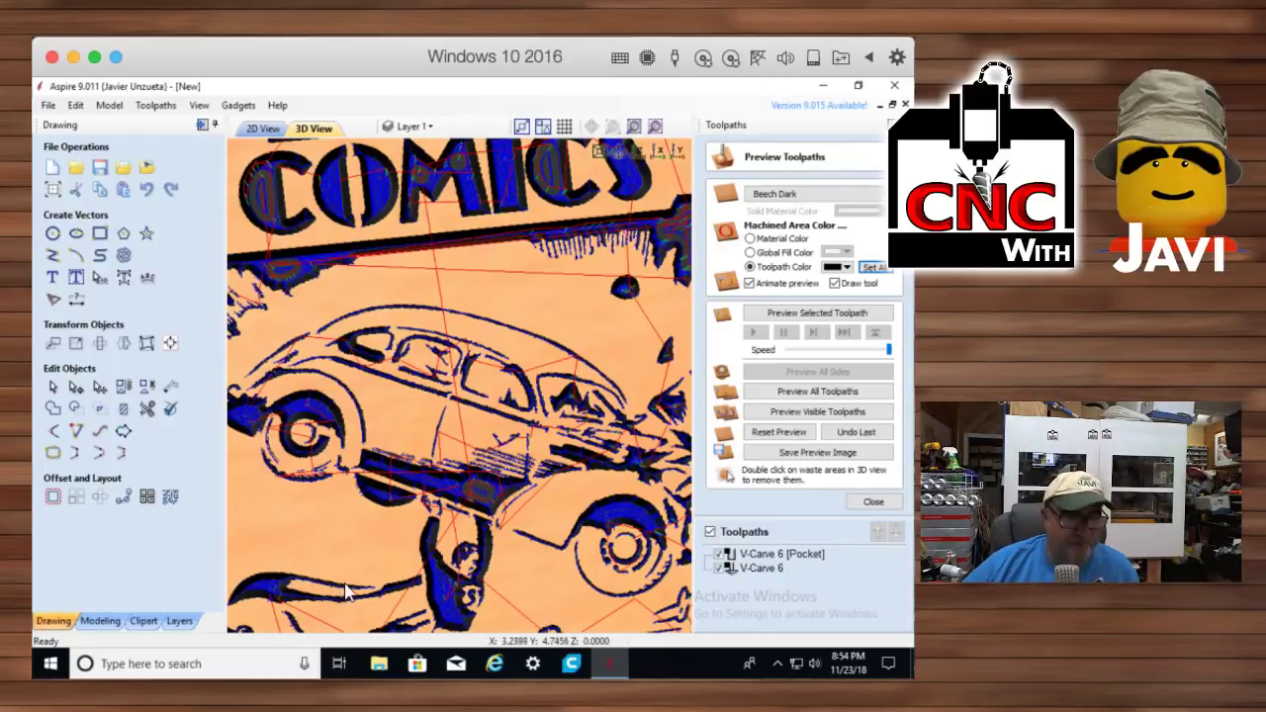
pyautogui.scroll(-4, 458, 598)
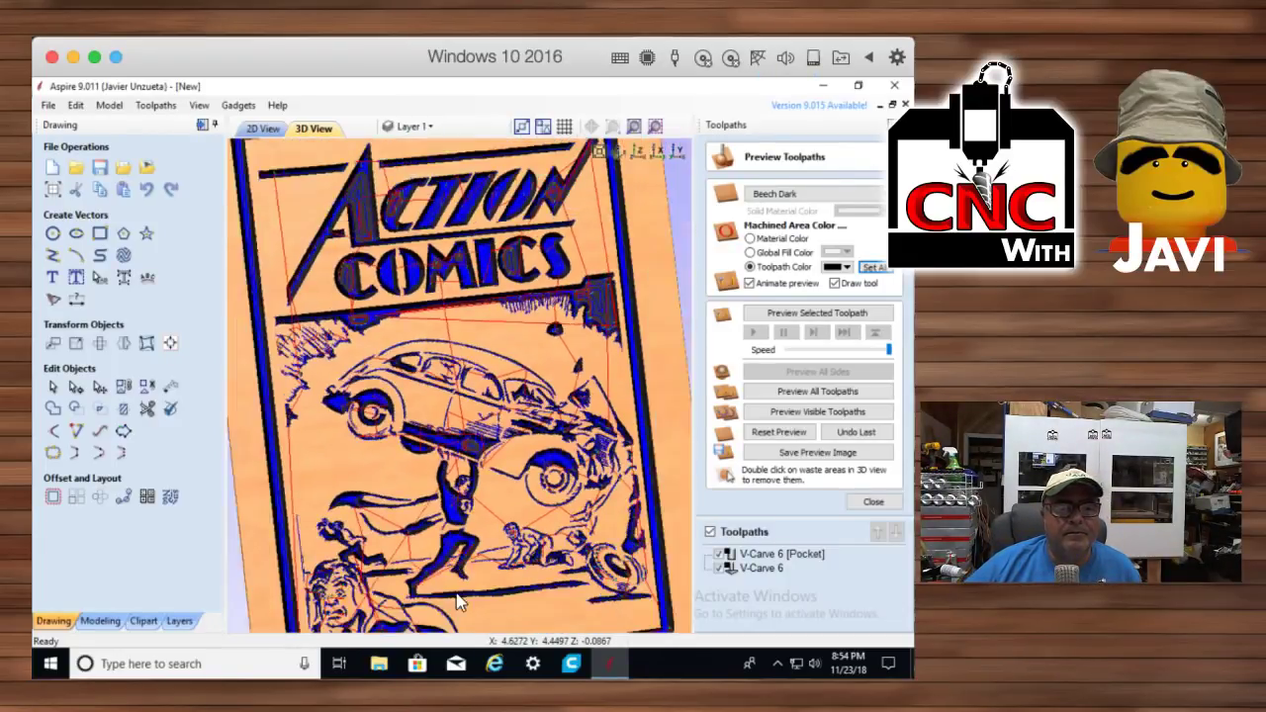
# Select the V-Carve 6 [Pocket] toolpath and examine the toolpath lines in 2D across the cape, running figure and car
pyautogui.click(764, 555)
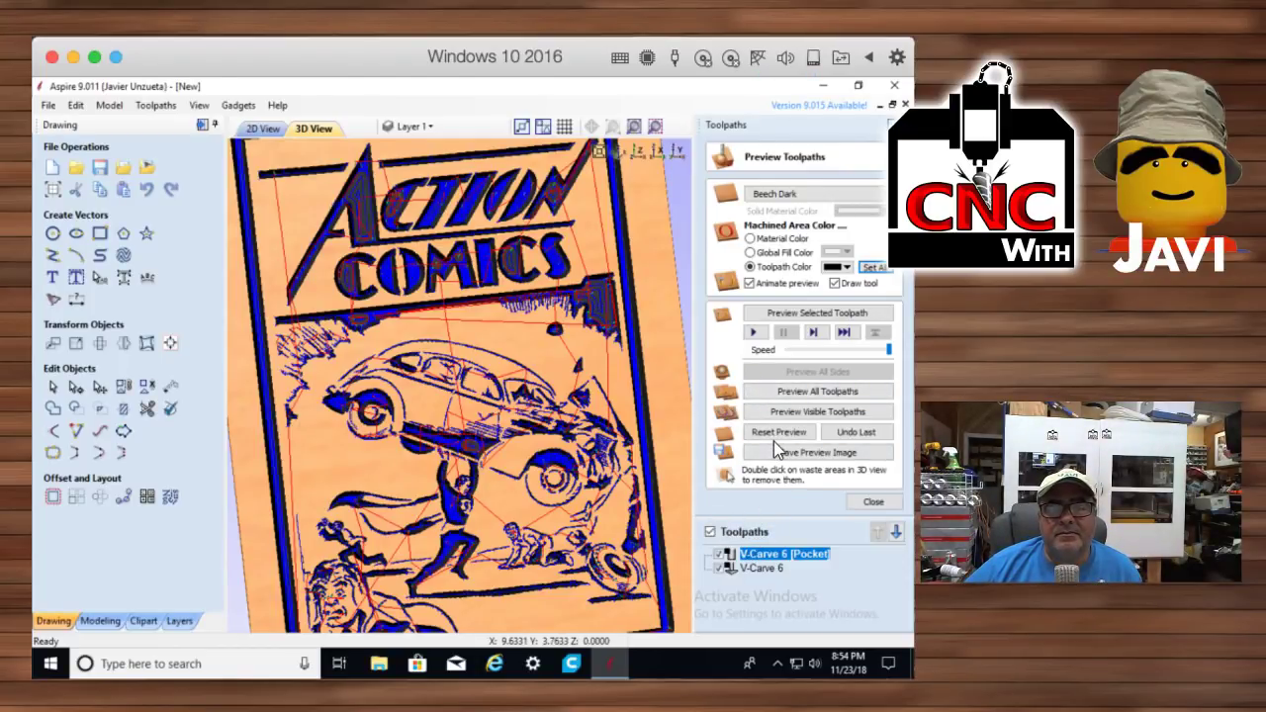
pyautogui.click(264, 129)
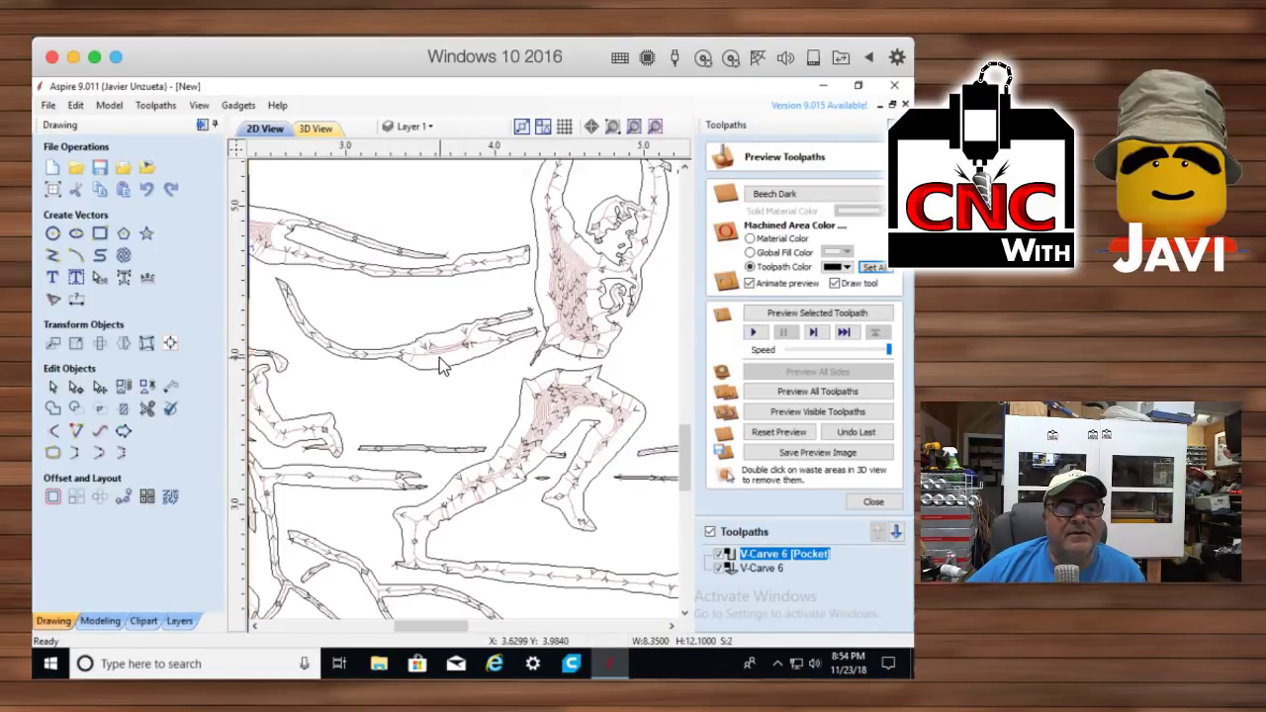
pyautogui.scroll(5, 440, 361)
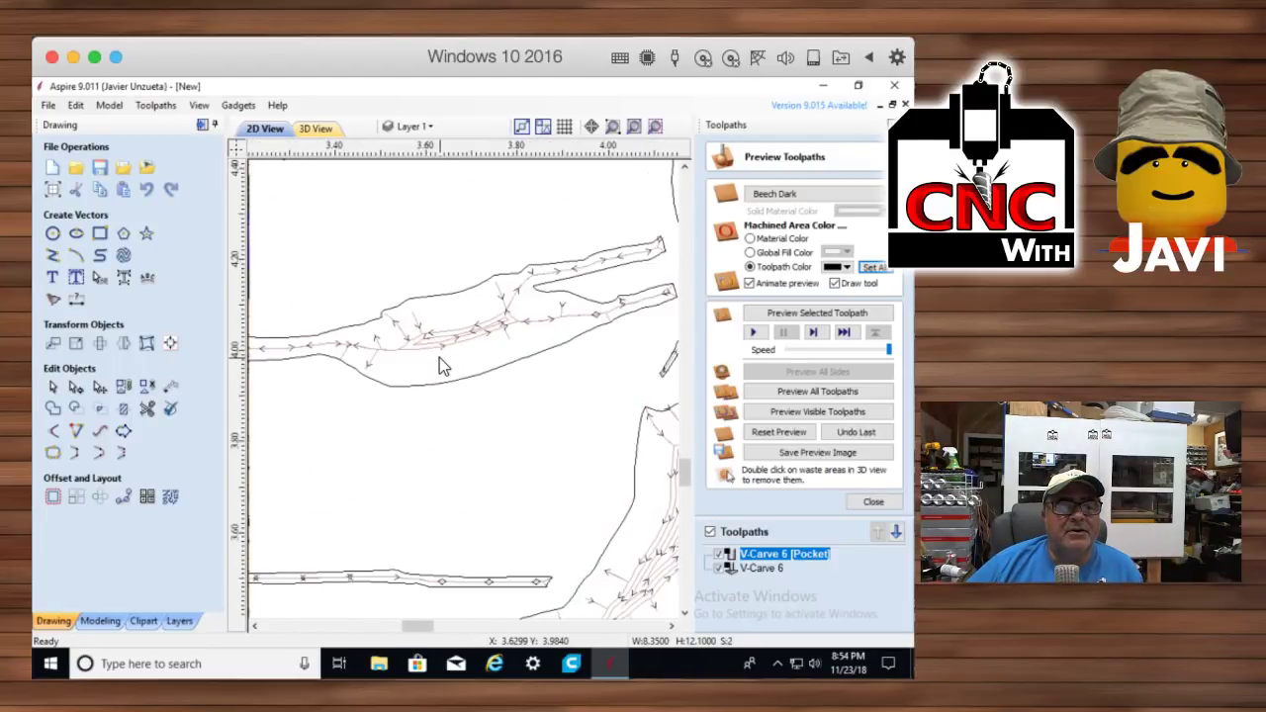
pyautogui.scroll(1, 439, 357)
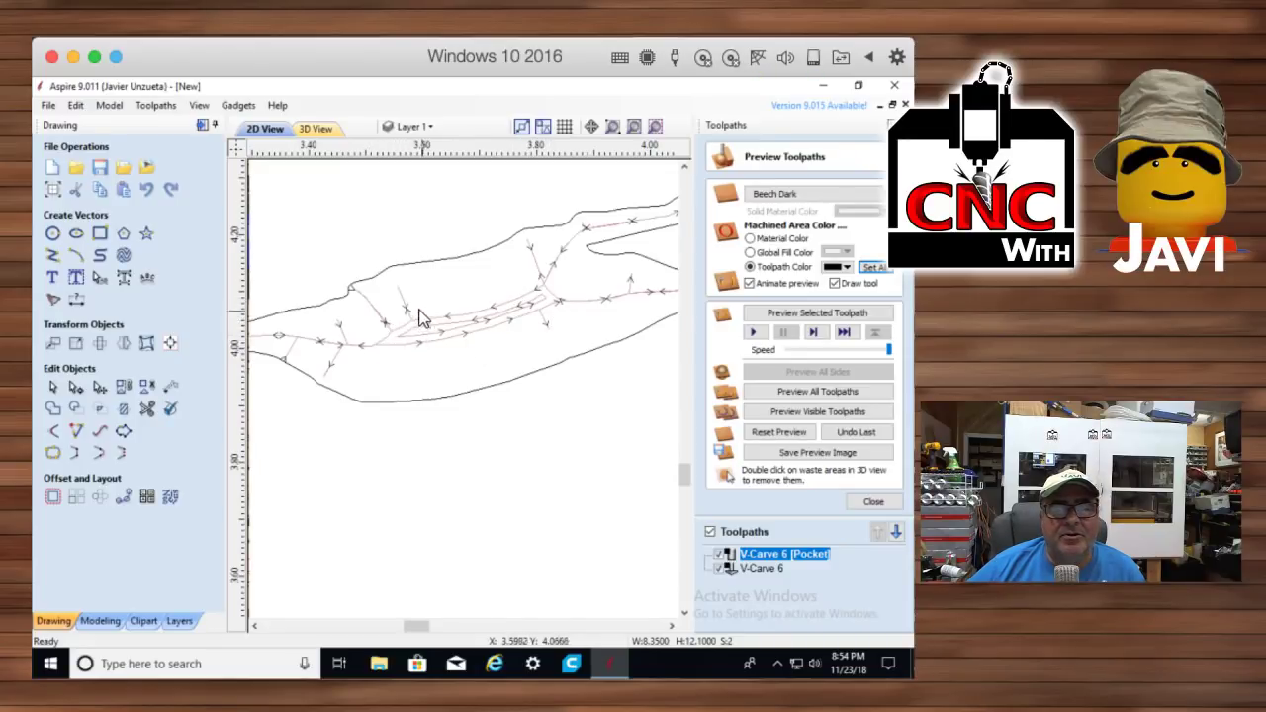
pyautogui.click(671, 625)
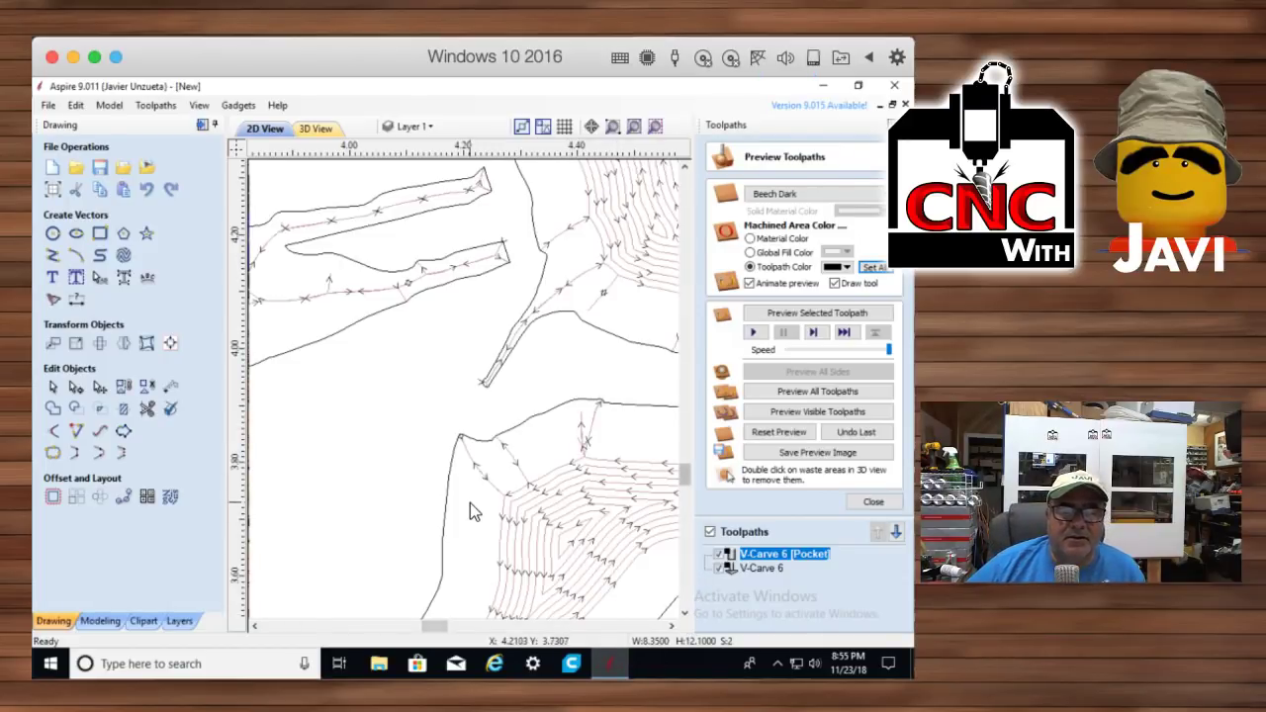
pyautogui.scroll(-5, 470, 502)
pyautogui.scroll(-3, 472, 507)
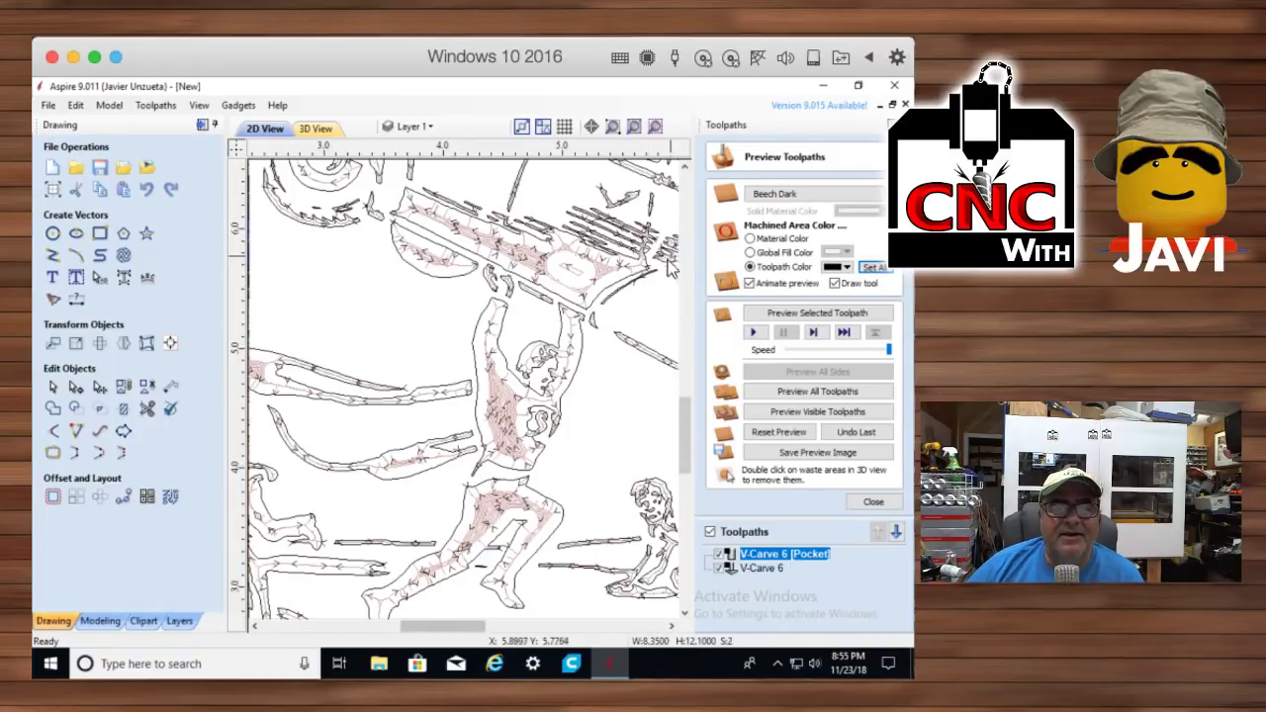
pyautogui.click(688, 287)
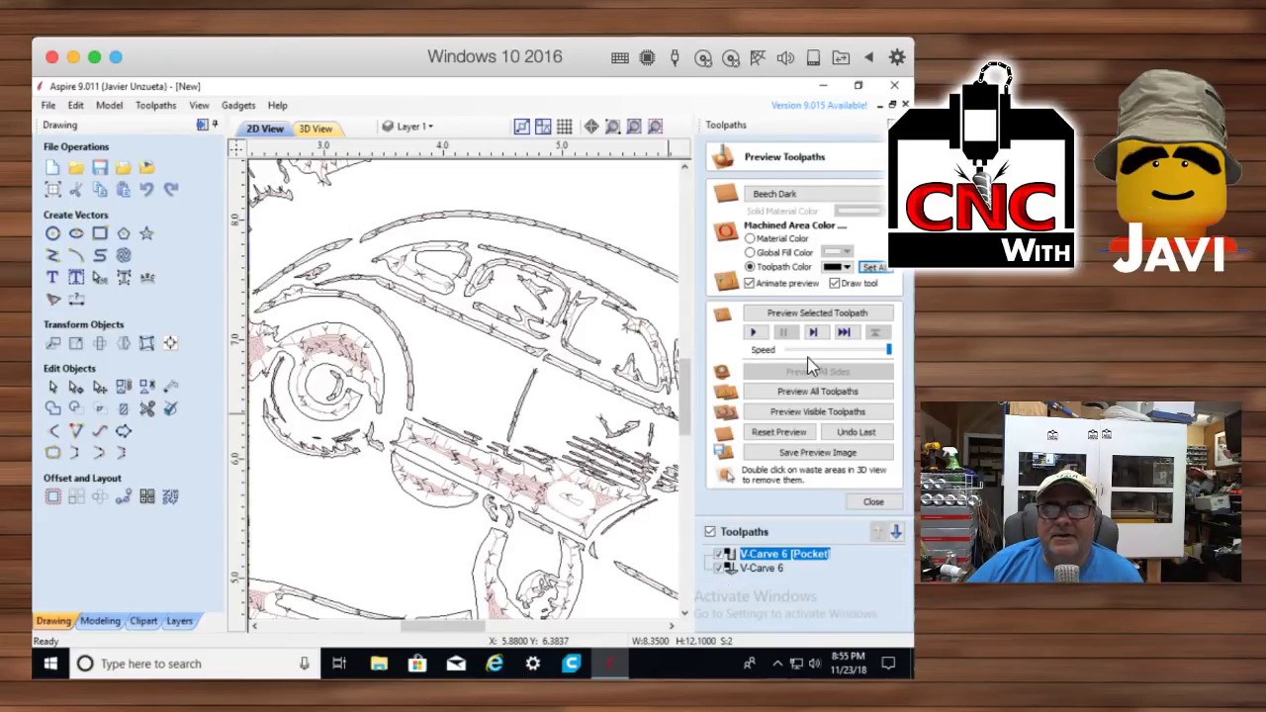
# Leave the toolpath preview and open the machining time summary for the comic cover's toolpaths
pyautogui.click(873, 504)
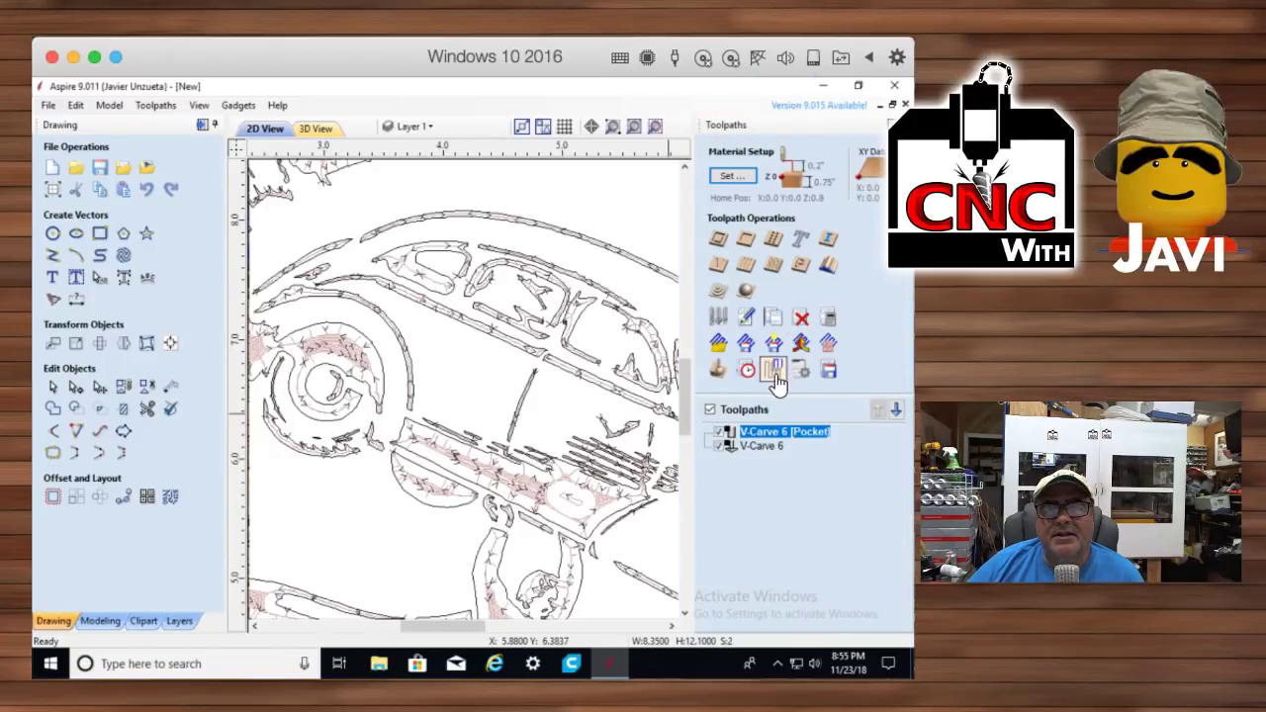
pyautogui.scroll(-6, 353, 496)
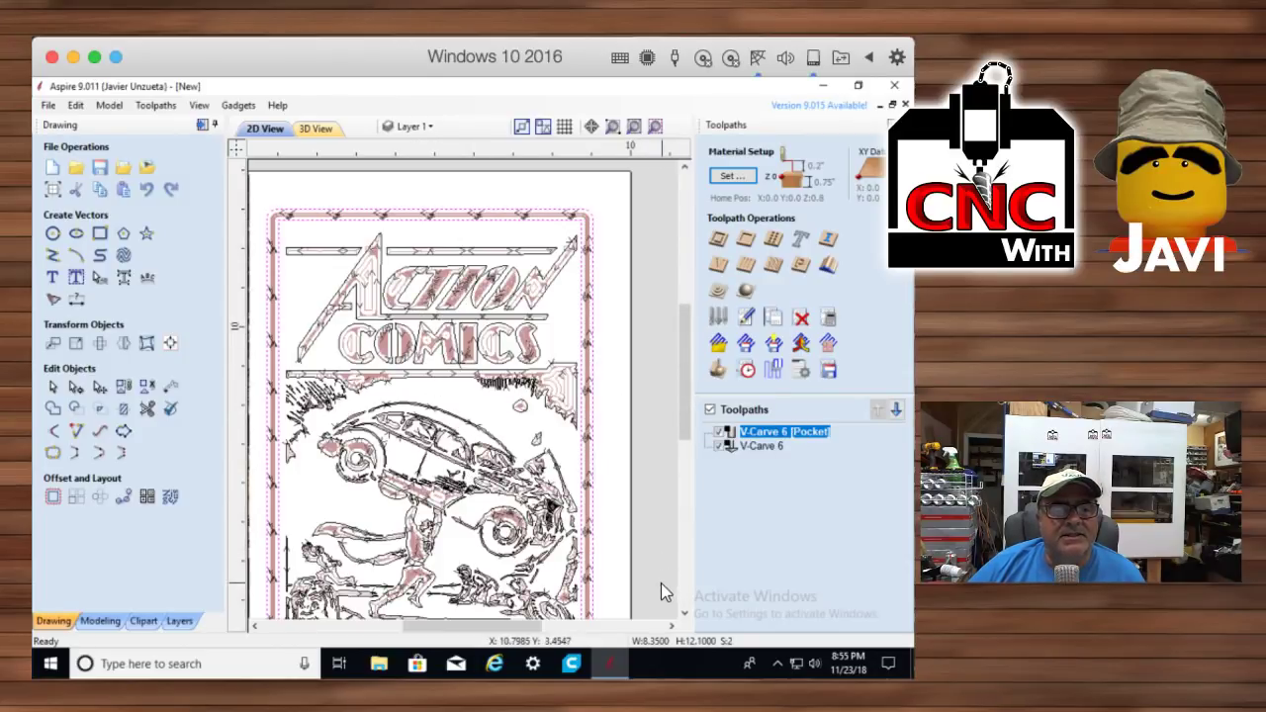
pyautogui.click(689, 610)
pyautogui.click(689, 611)
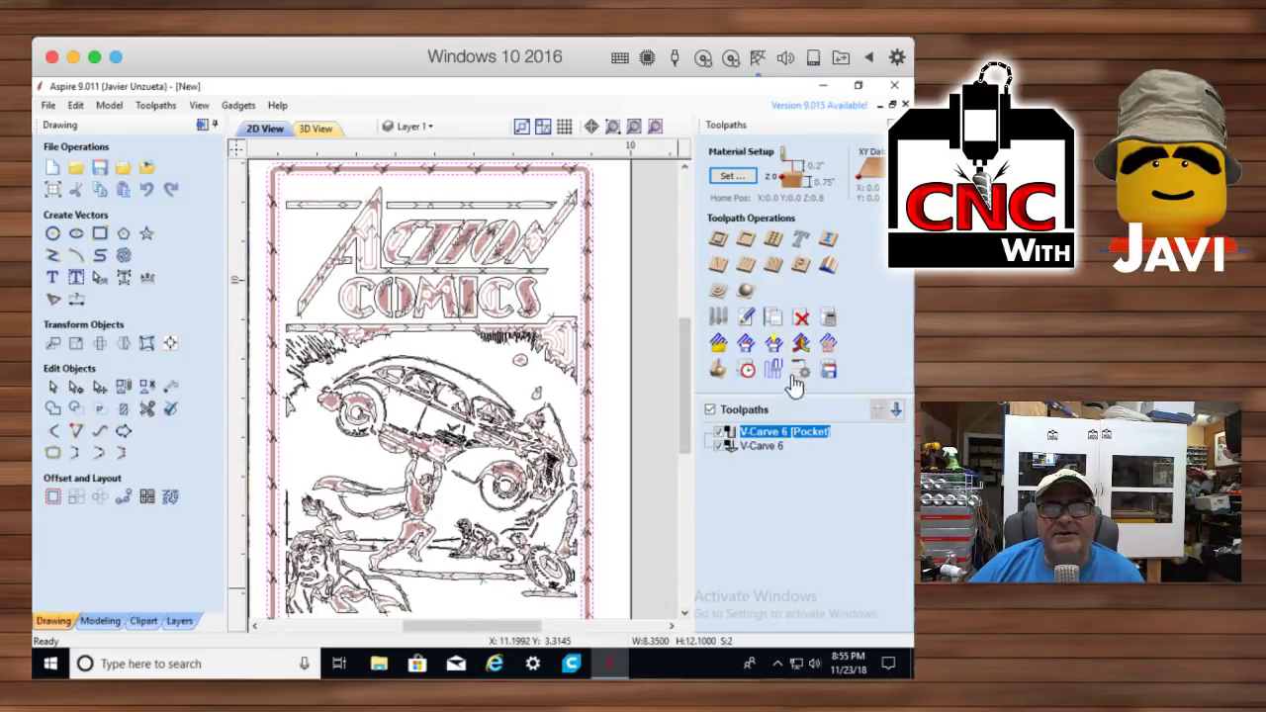
pyautogui.click(749, 375)
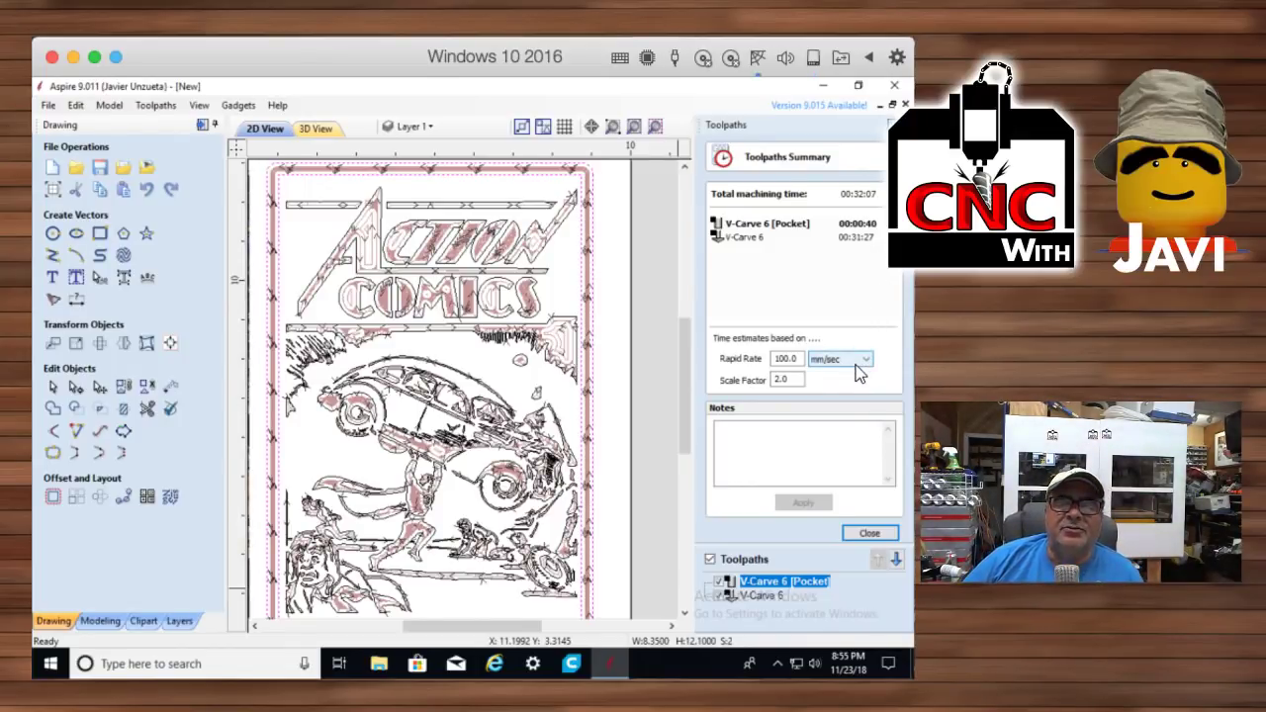
# Compare the machining time estimates at scale factors 6 and 7, keeping the scale factor at 7
pyautogui.doubleClick(791, 380)
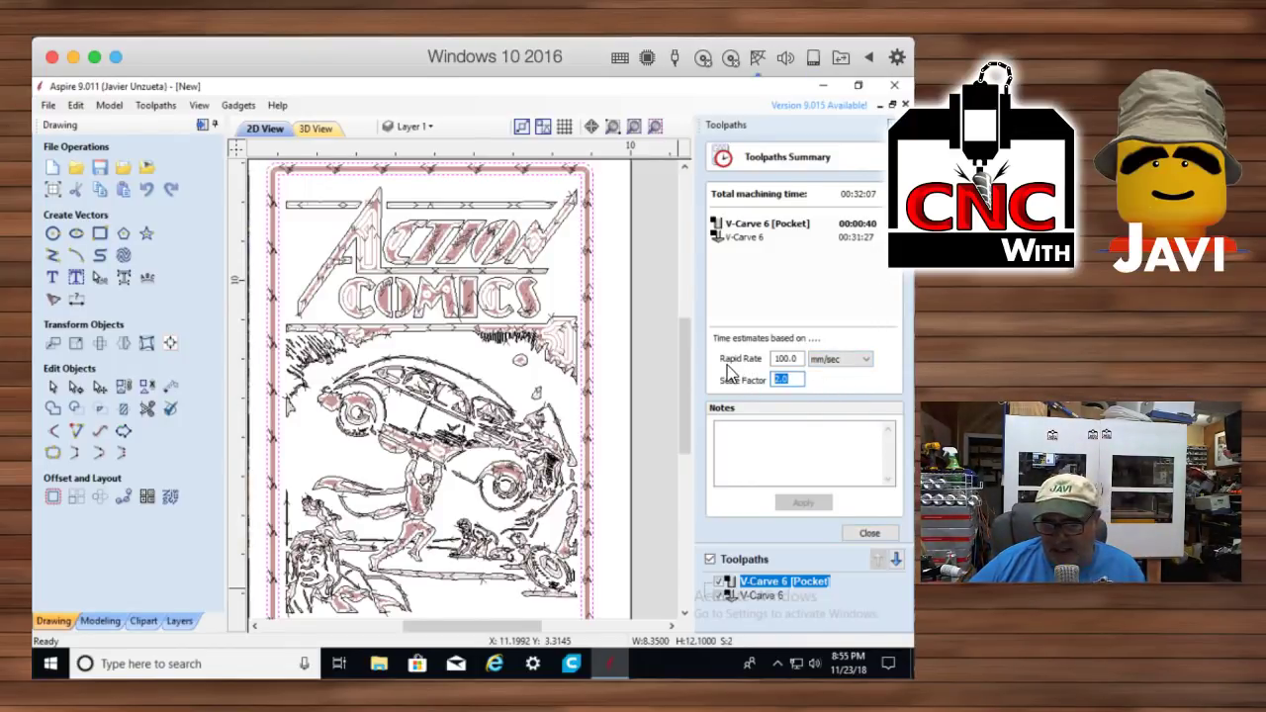
pyautogui.write('6')
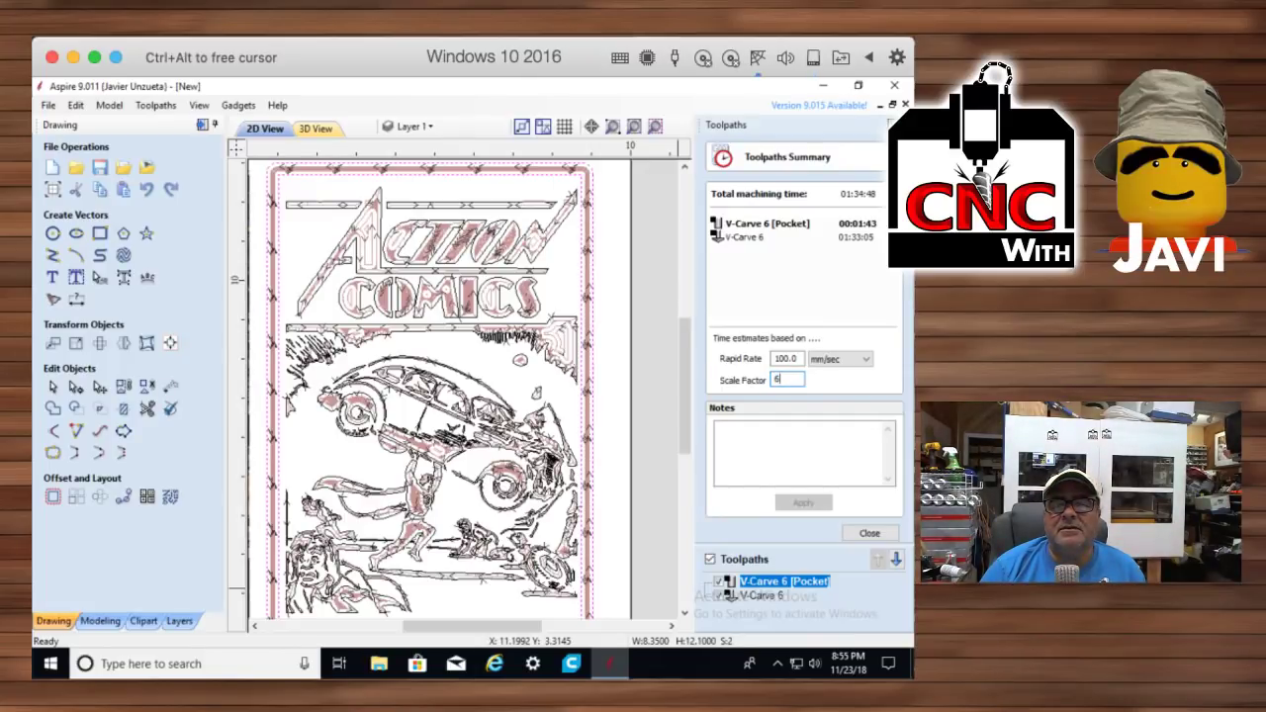
pyautogui.press('BackSpace')
pyautogui.write('1')
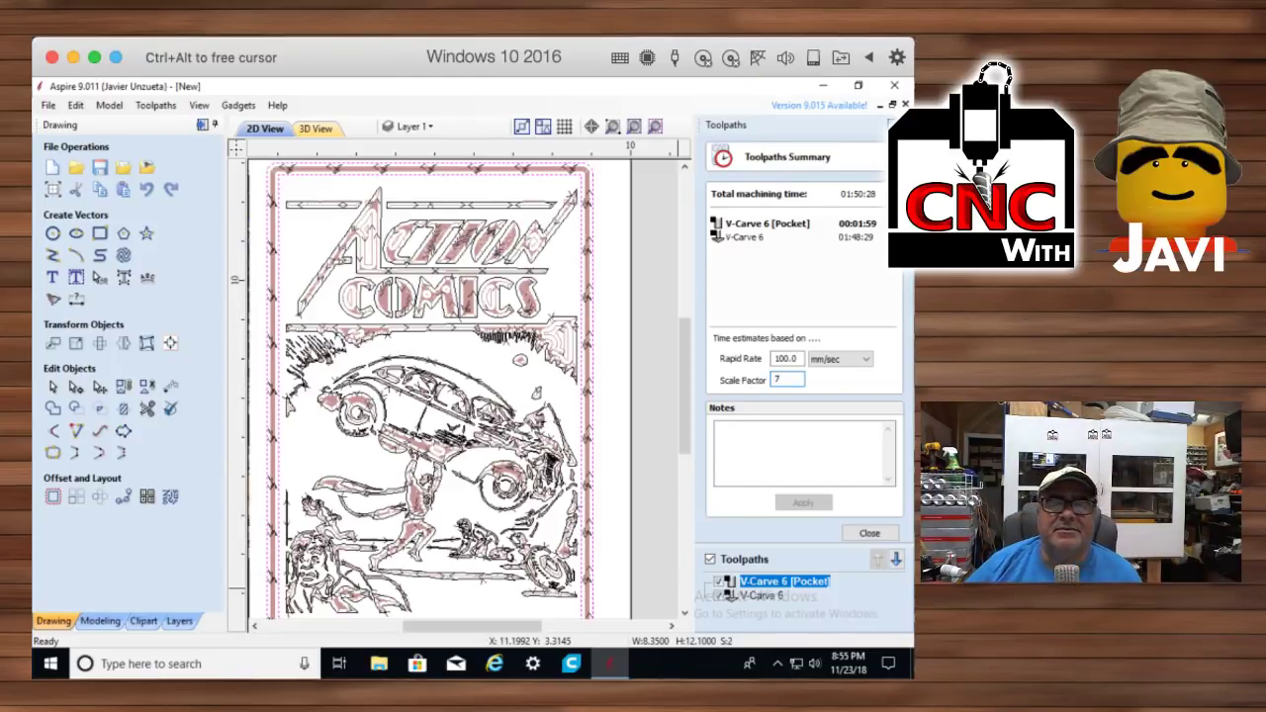
pyautogui.click(607, 485)
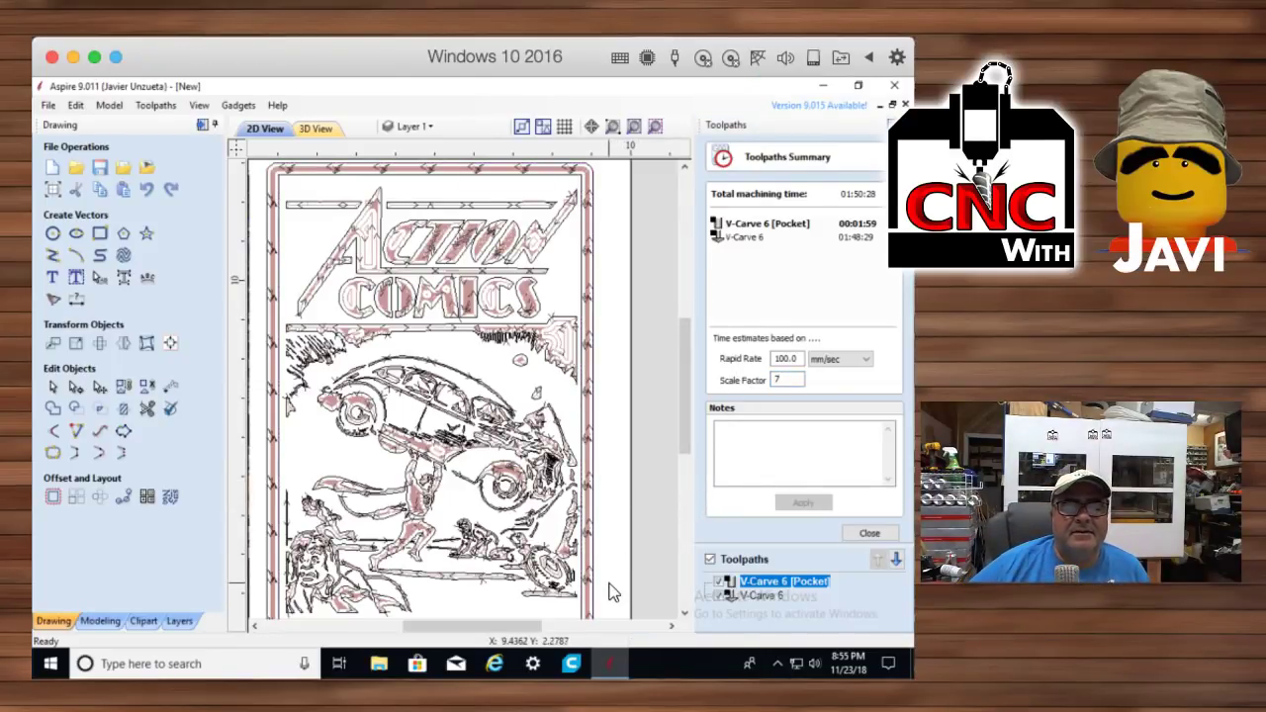
pyautogui.scroll(-2, 600, 592)
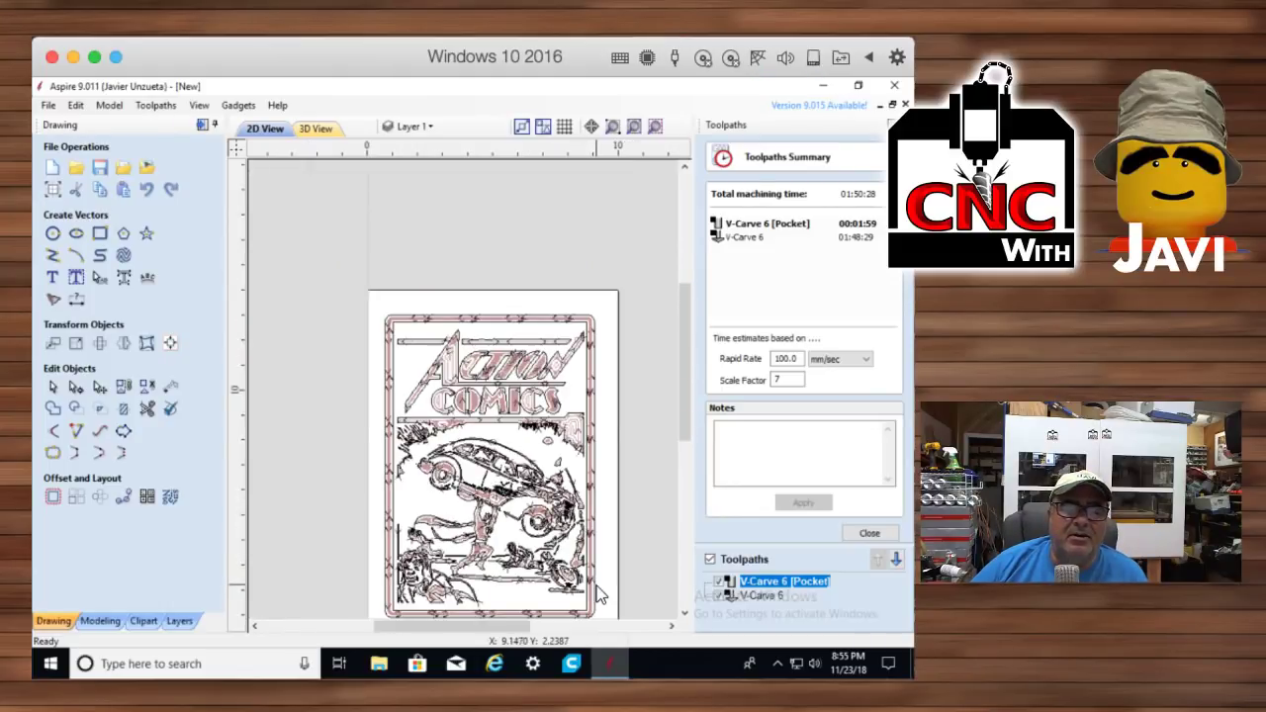
# Open the V-Carve 6 toolpath settings and review the feeds and speeds of the V-Bit (90 deg 1") and End Mill (0.2499 inch)
pyautogui.doubleClick(797, 586)
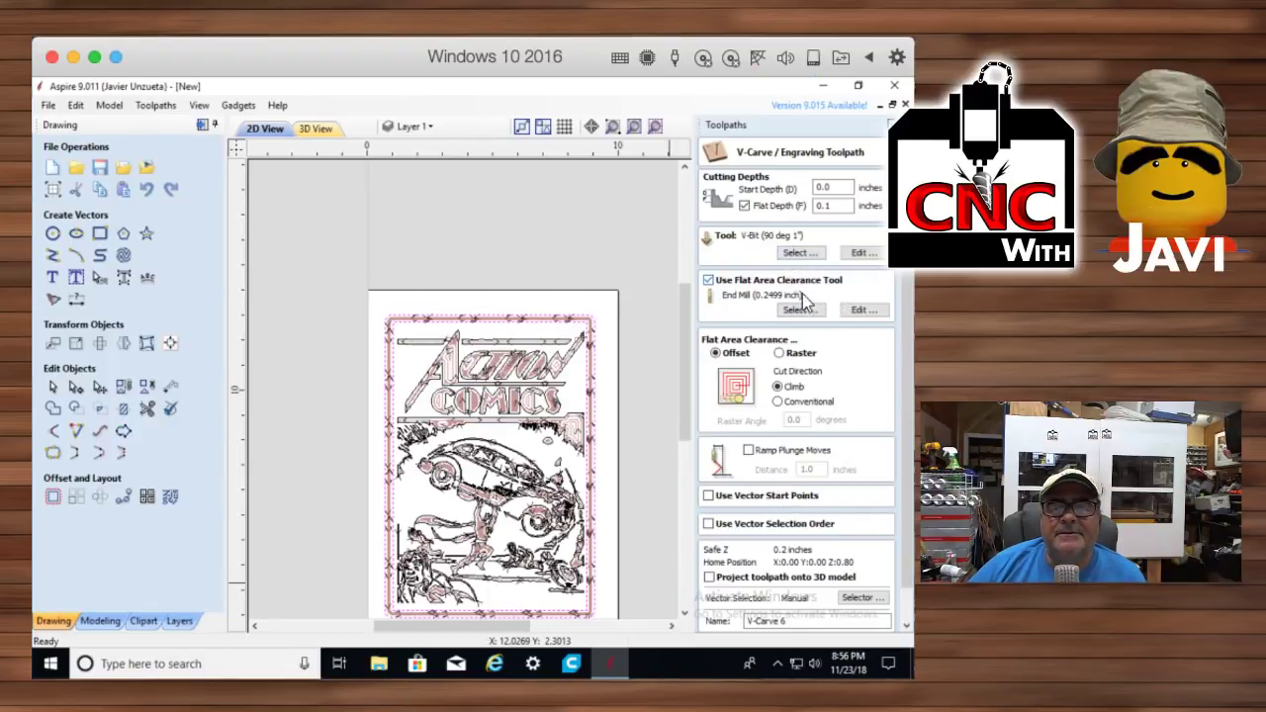
pyautogui.click(799, 253)
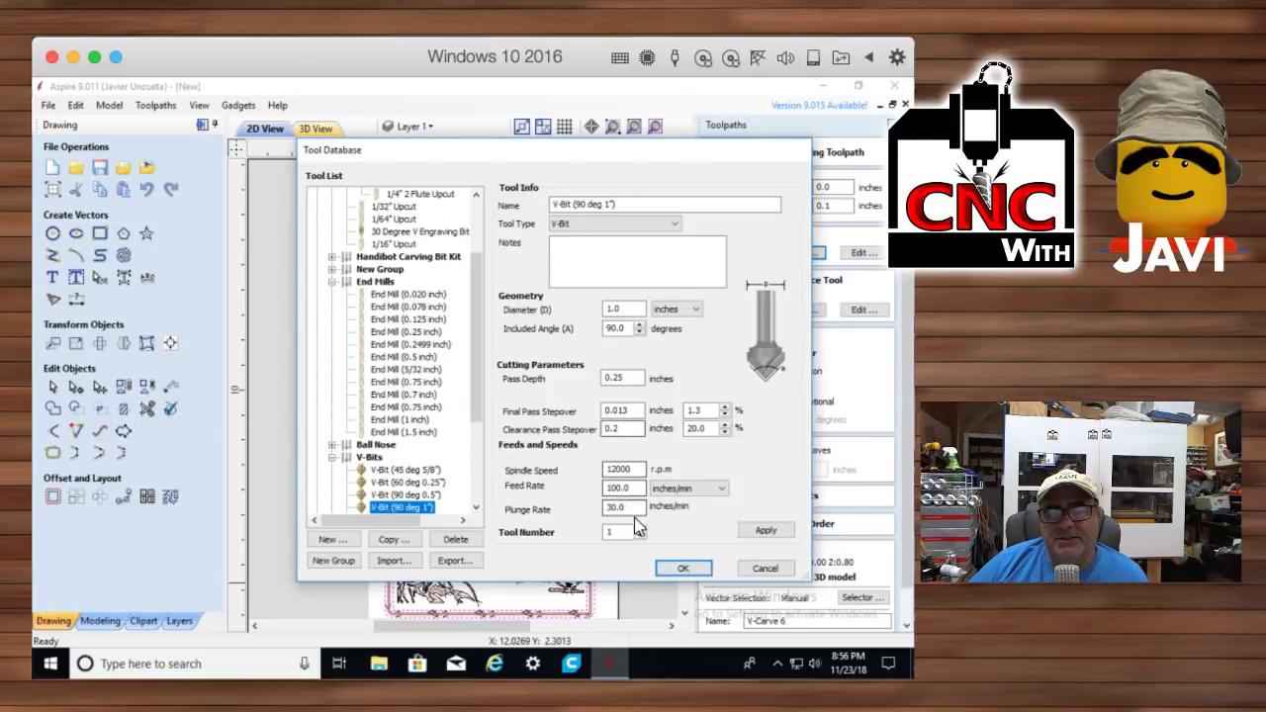
pyautogui.click(682, 569)
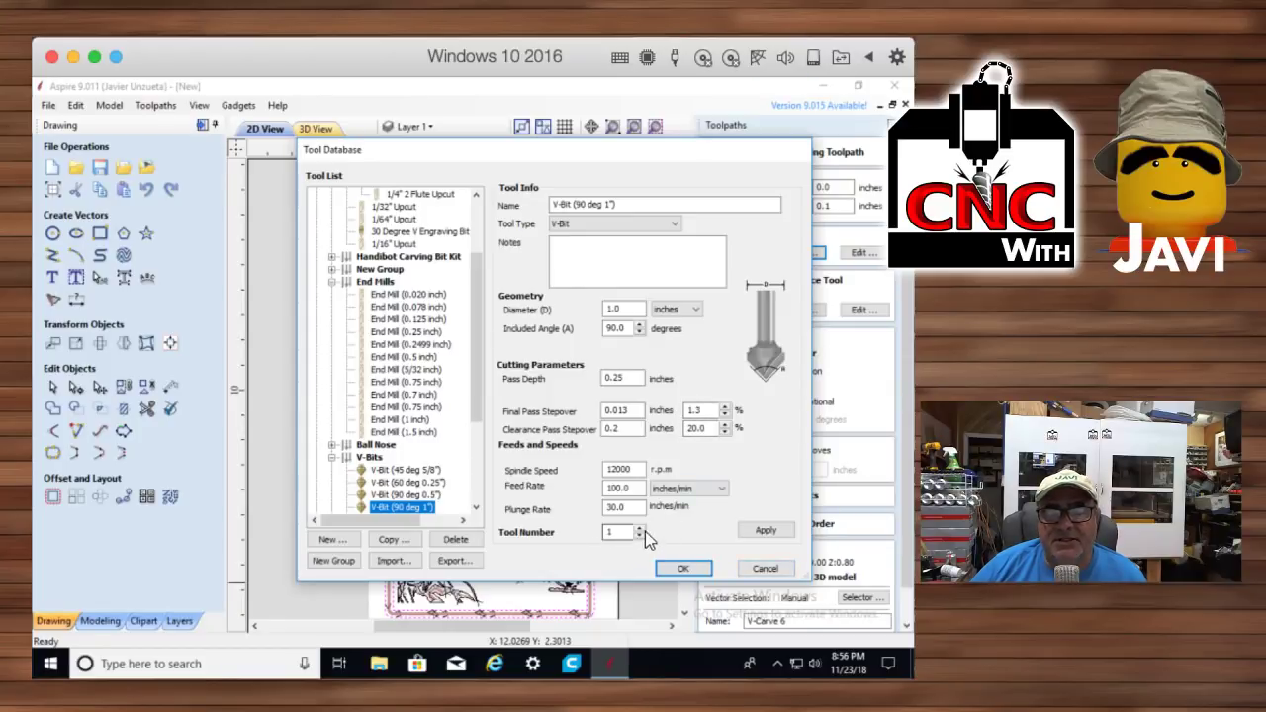
pyautogui.click(763, 572)
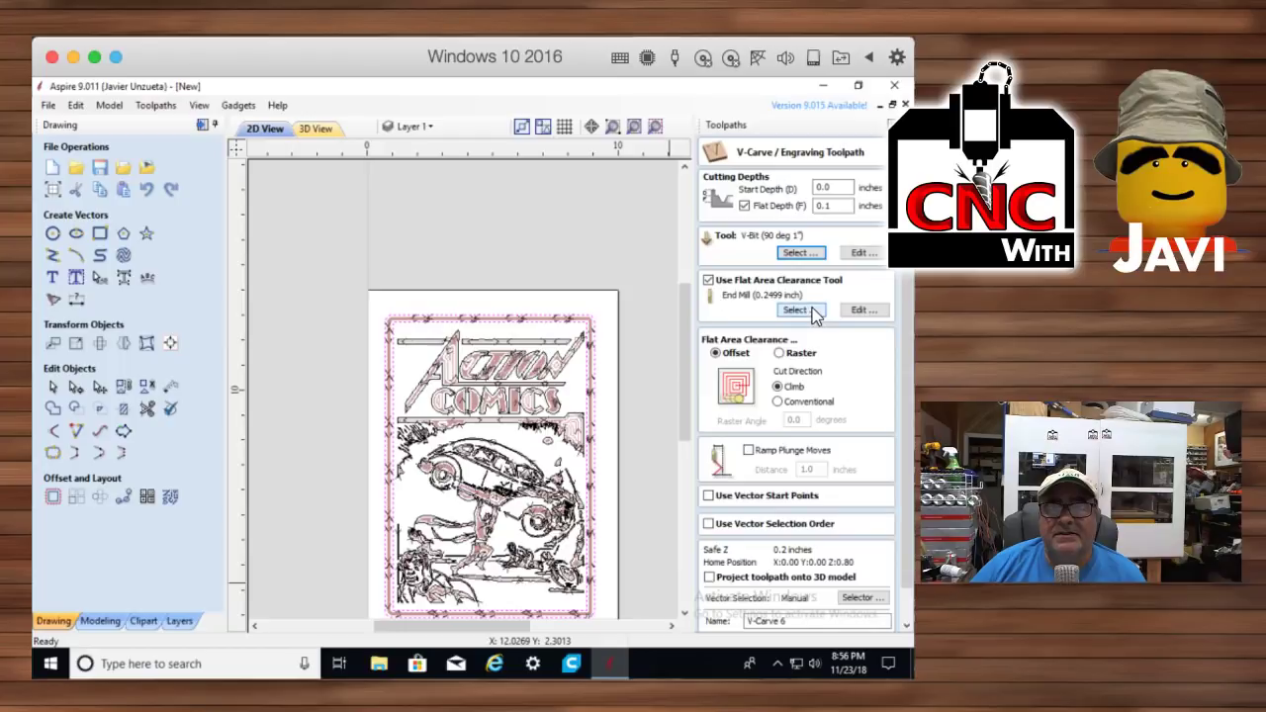
pyautogui.click(796, 311)
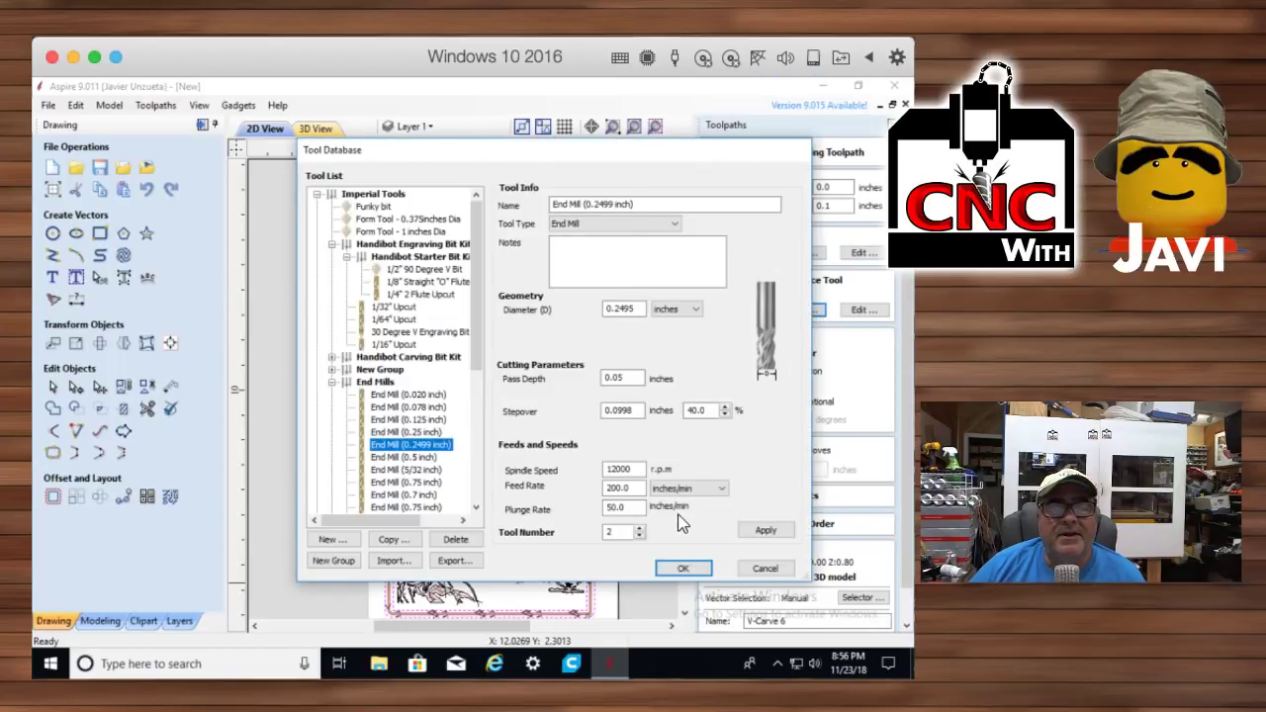
pyautogui.click(700, 568)
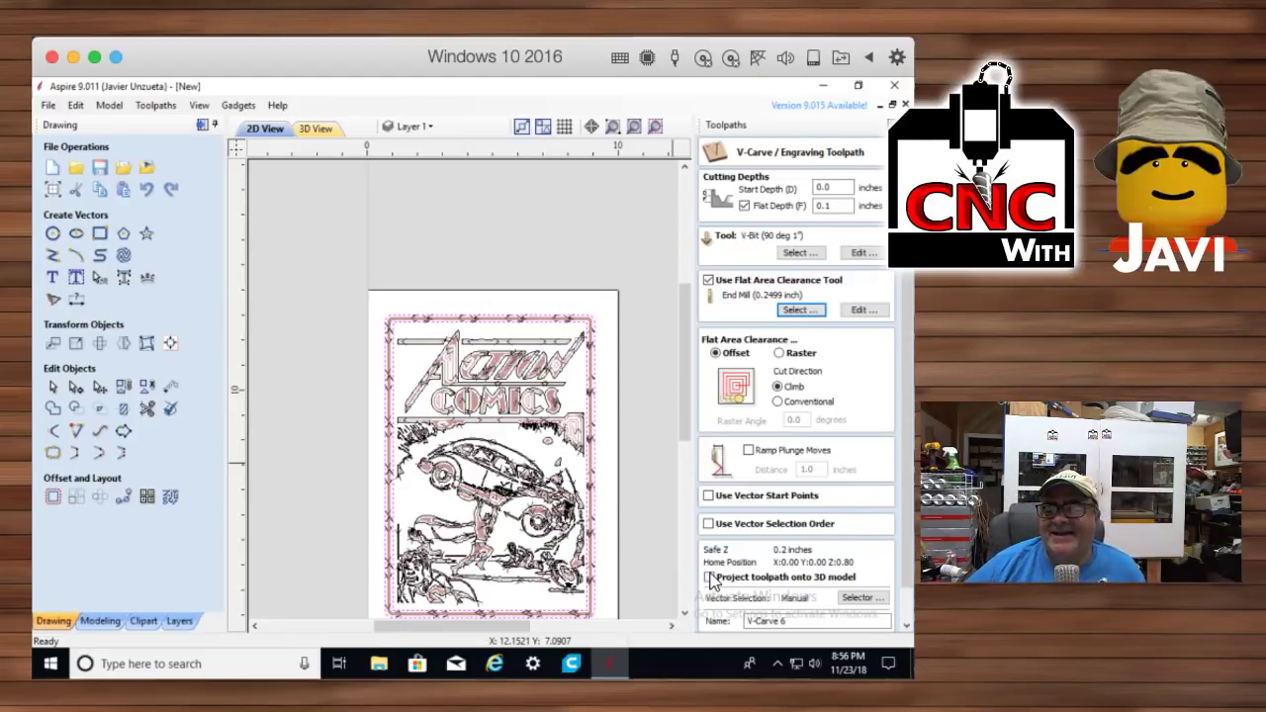
# Close the V-carve settings and hide all toolpaths to show the whole carved comic cover in 3D
pyautogui.click(684, 612)
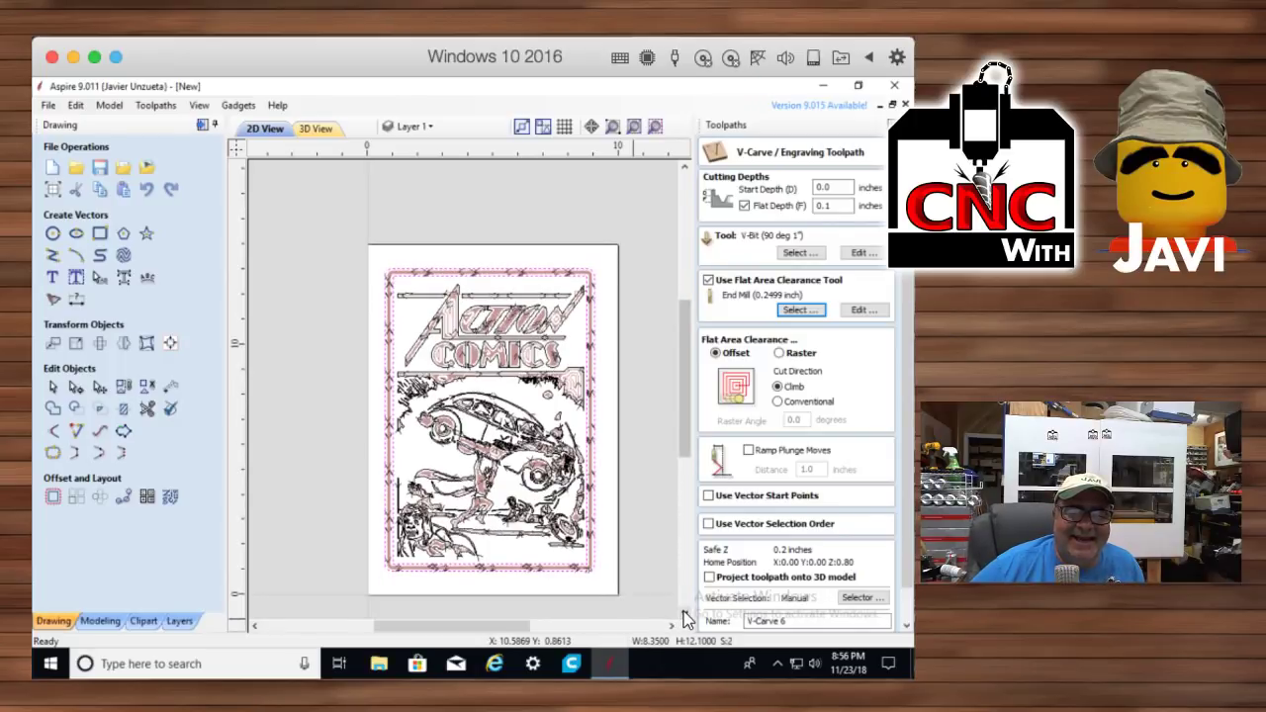
pyautogui.click(683, 611)
pyautogui.scroll(1, 491, 501)
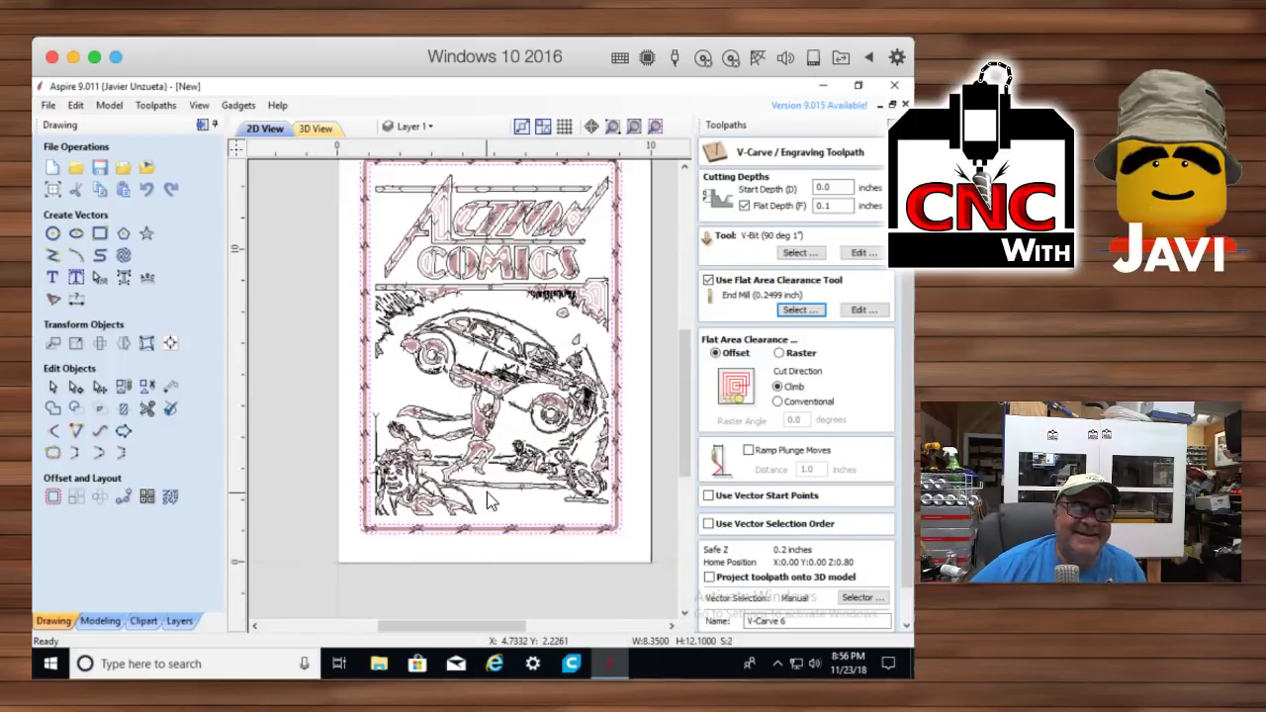
pyautogui.click(684, 168)
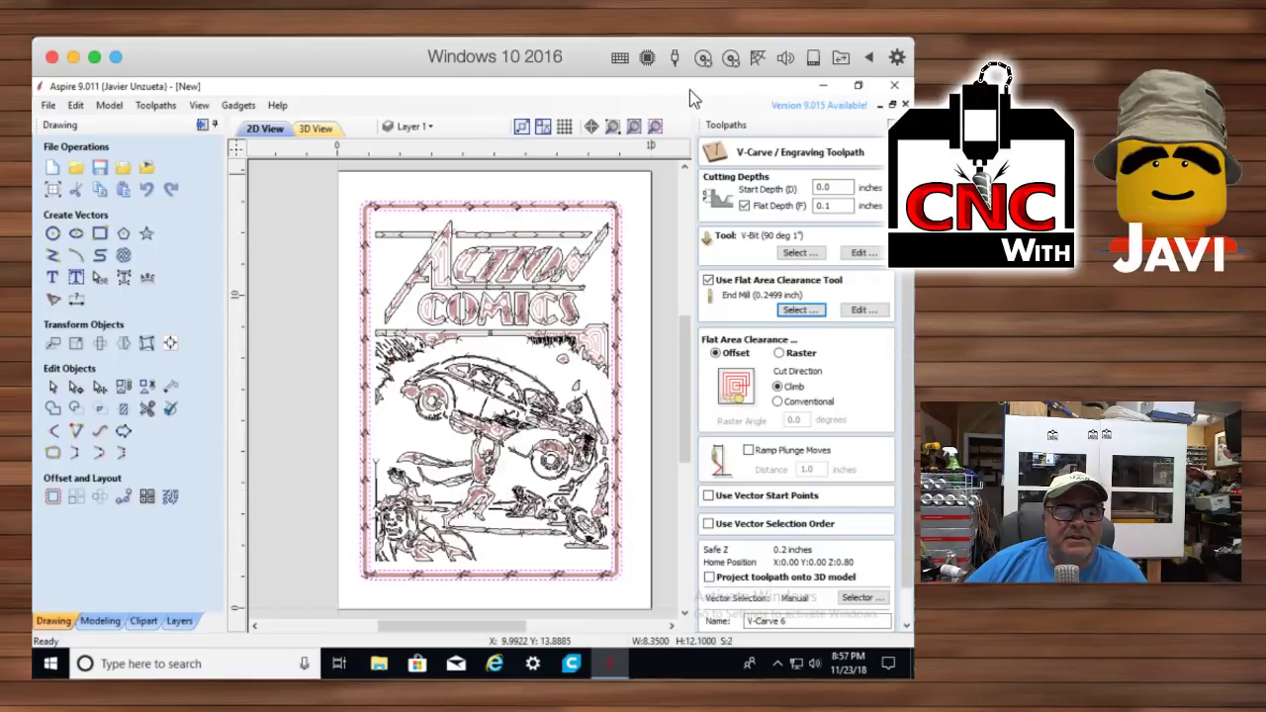
pyautogui.click(312, 129)
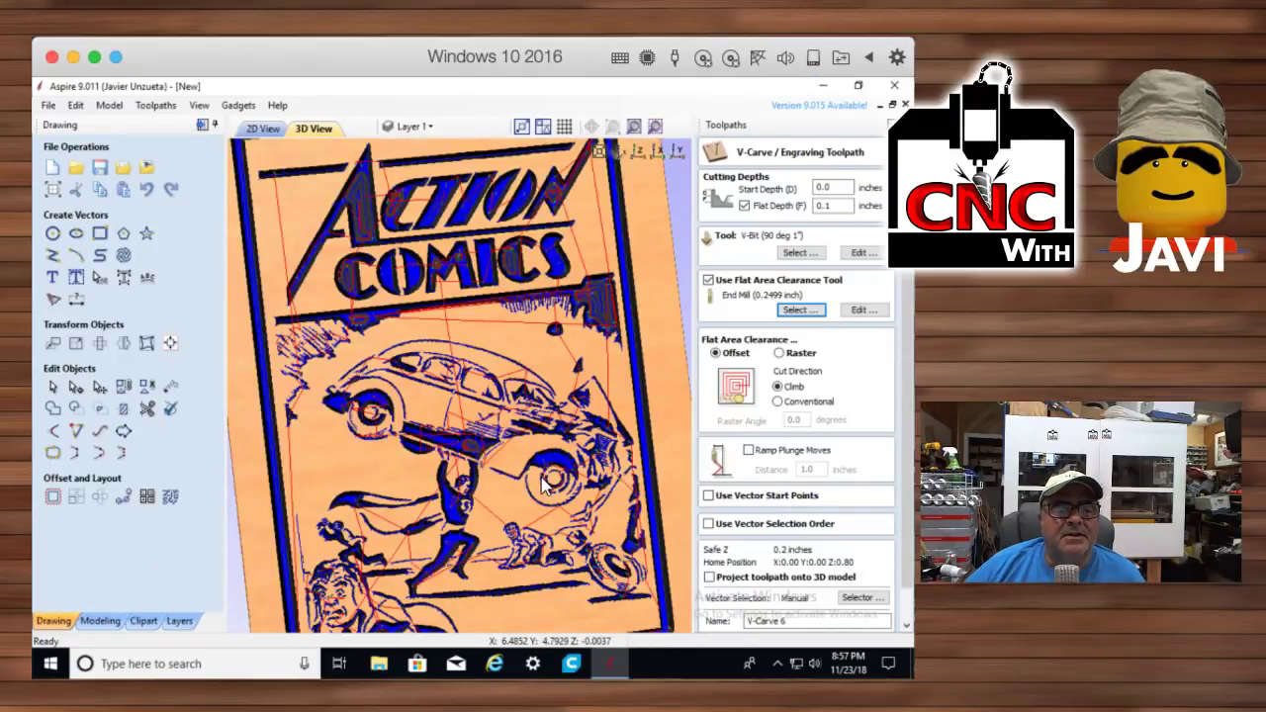
pyautogui.moveTo(645, 512); pyautogui.dragTo(640, 528)
pyautogui.scroll(-3, 793, 574)
pyautogui.click(852, 611)
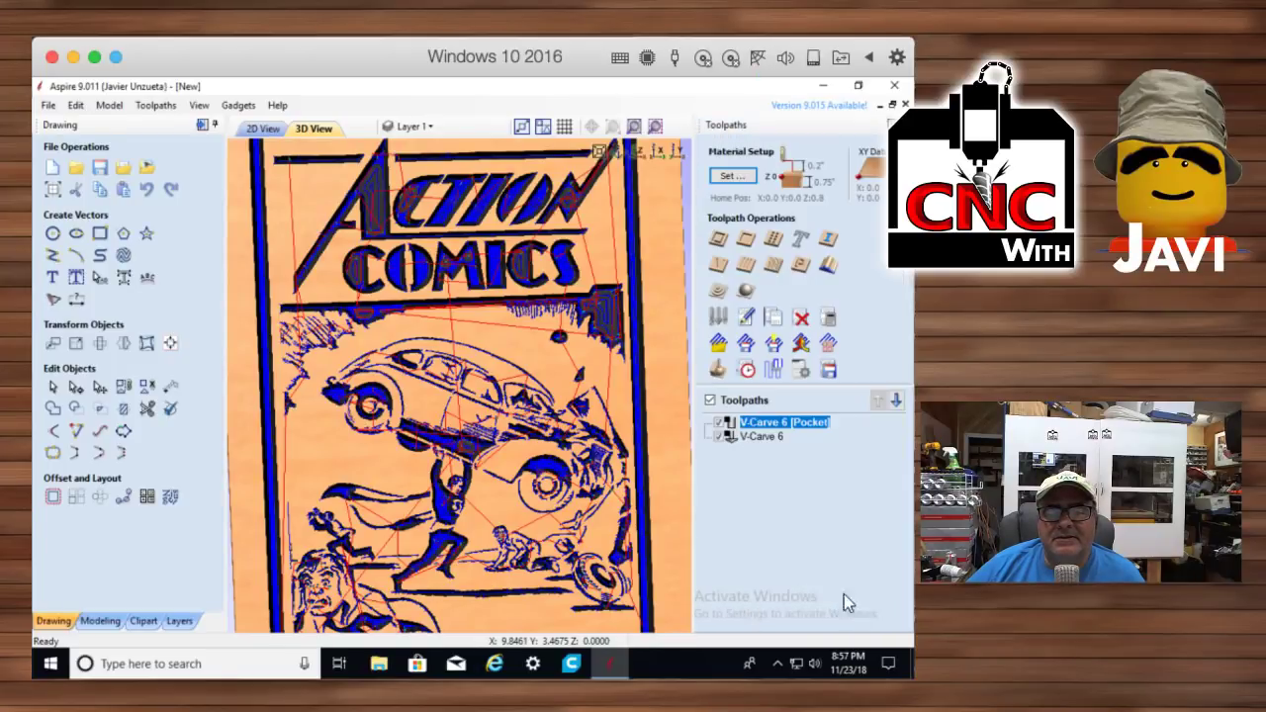
pyautogui.click(709, 400)
pyautogui.scroll(-3, 603, 461)
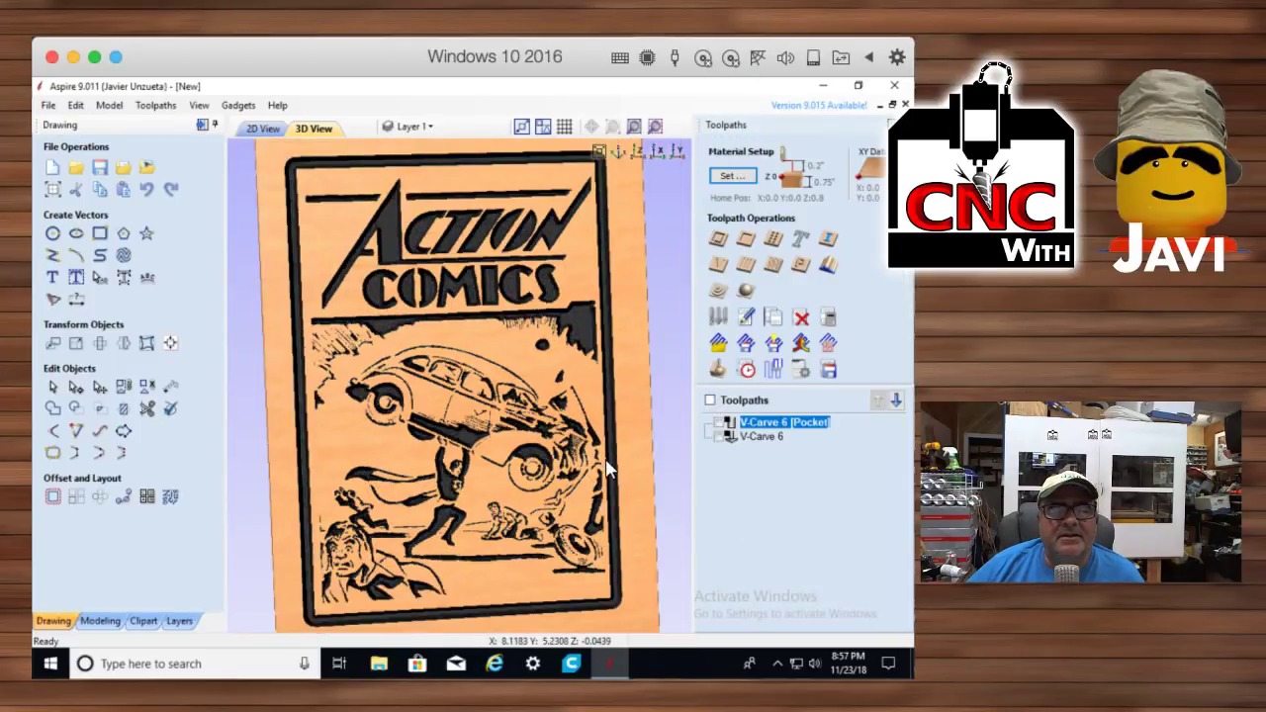